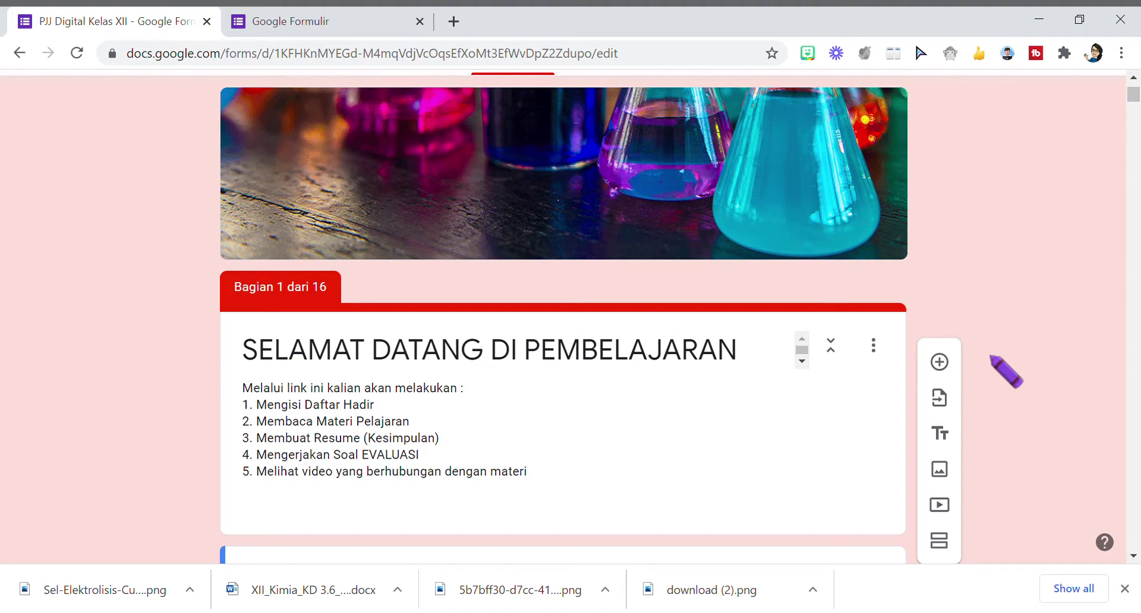
scroll(991, 356, "down", 3)
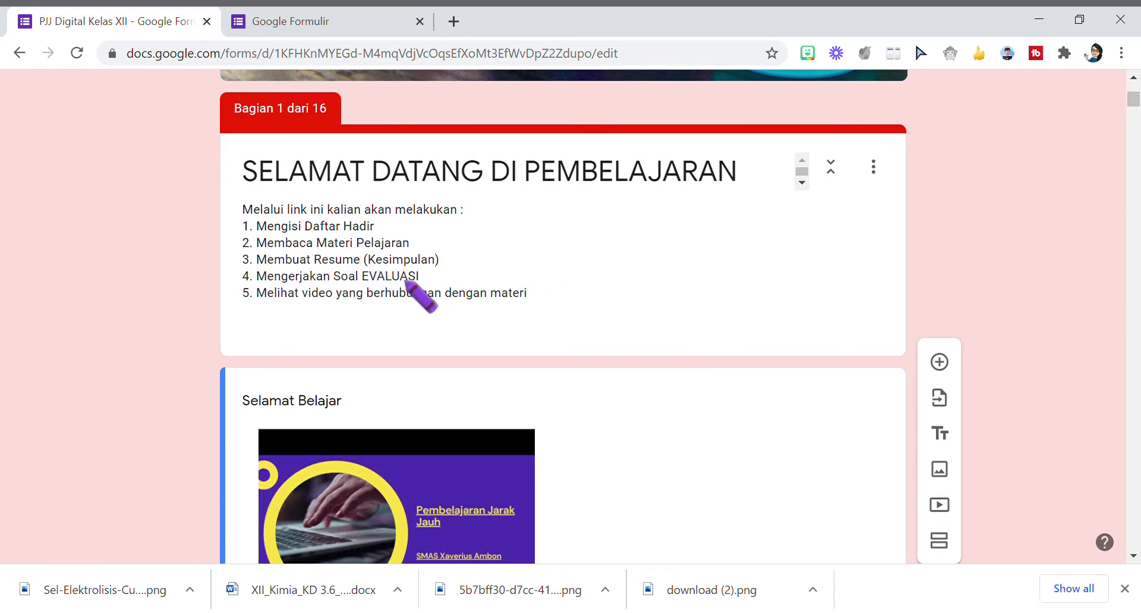
scroll(933, 285, "up", 5)
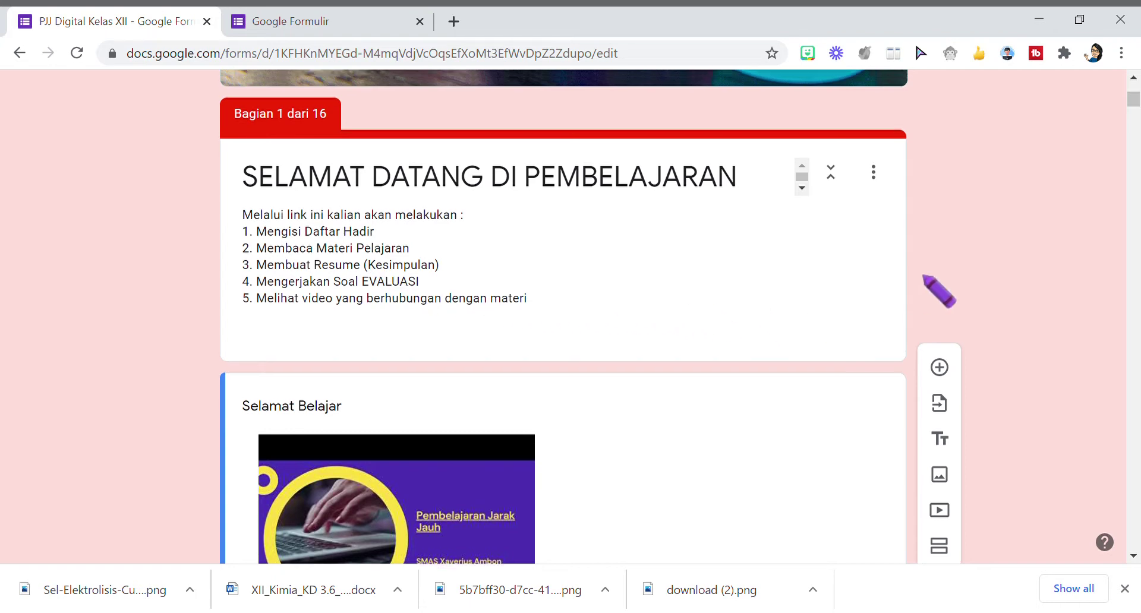
scroll(855, 297, "down", 2)
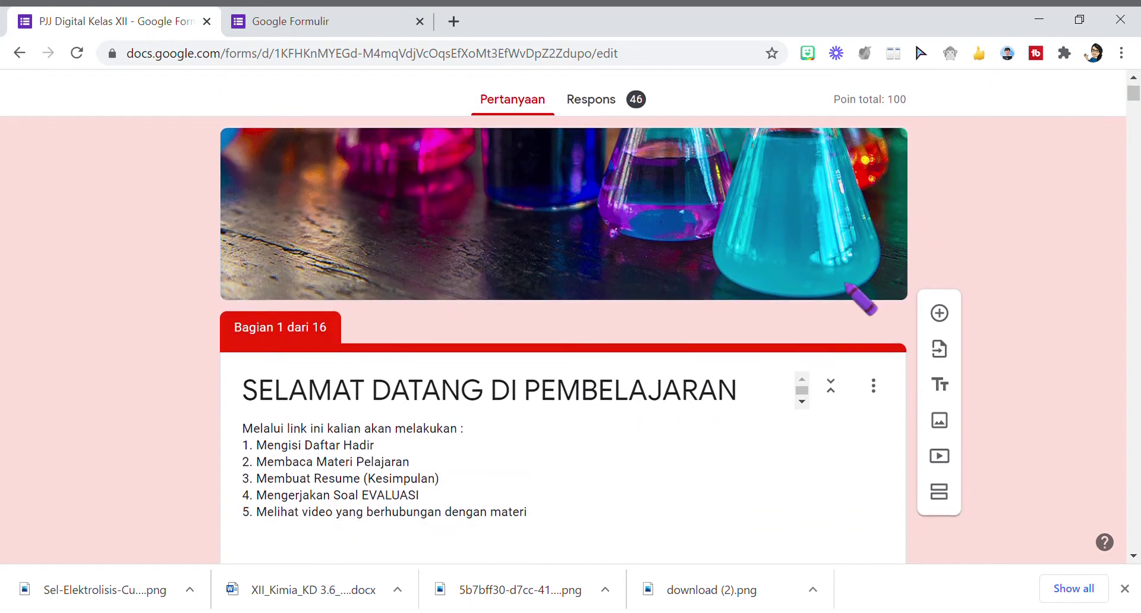
Create a new blank form and title it "SELAMAT DATANG DI PEMBELAJARAN KIMIA DIGITAL SMA X ....".
left_click(317, 28)
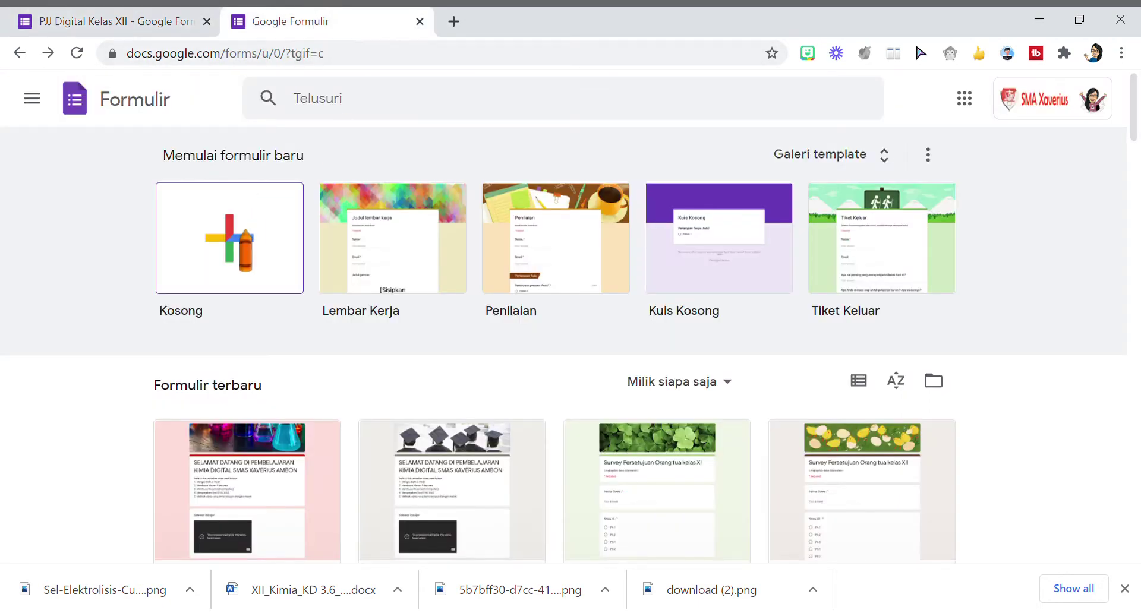
left_click(238, 243)
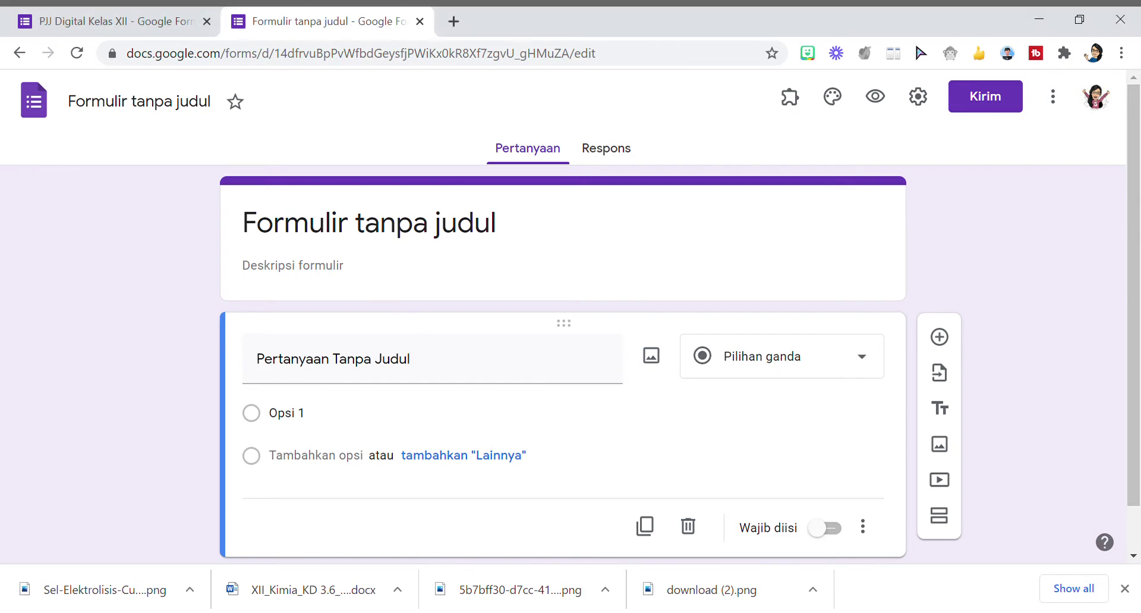
left_click(331, 225)
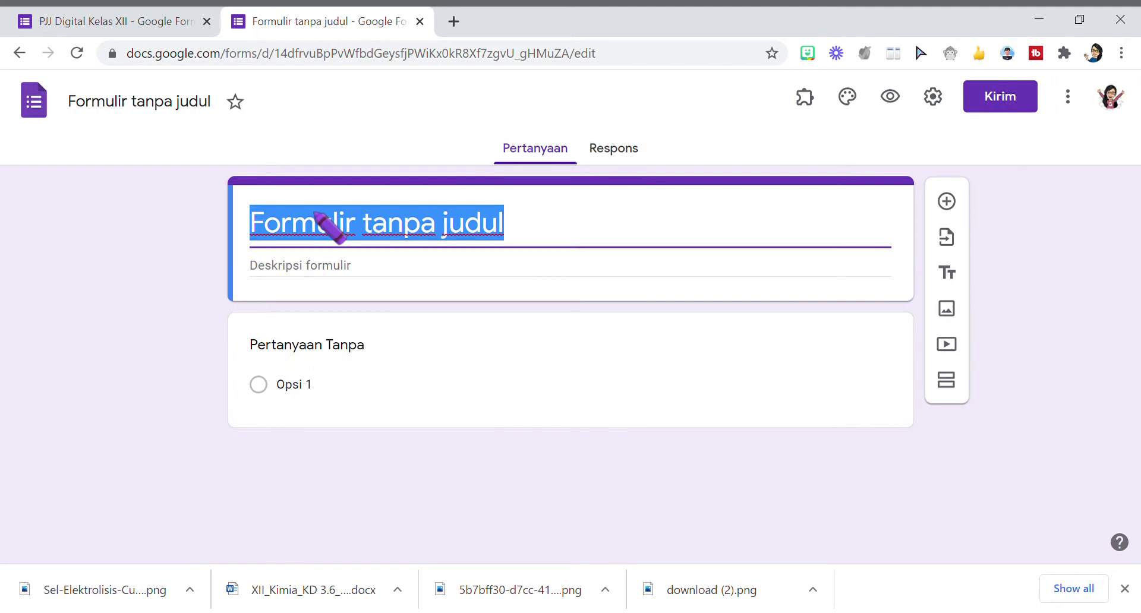
key("ctrl+v")
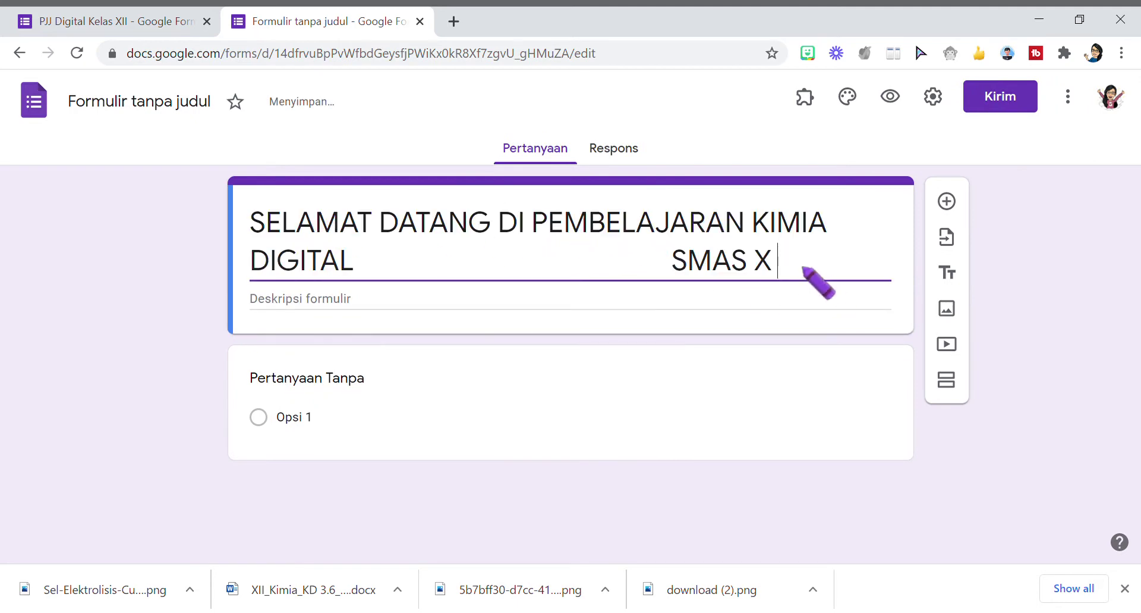
left_click_drag(805, 268, 657, 282)
key("BackSpace")
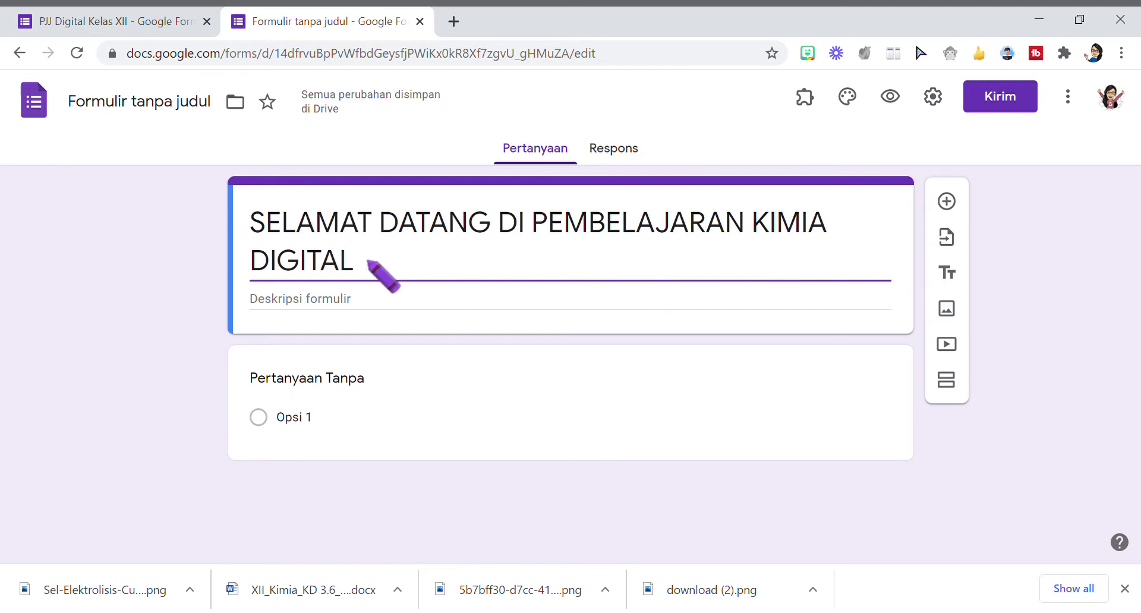
type("SMA")
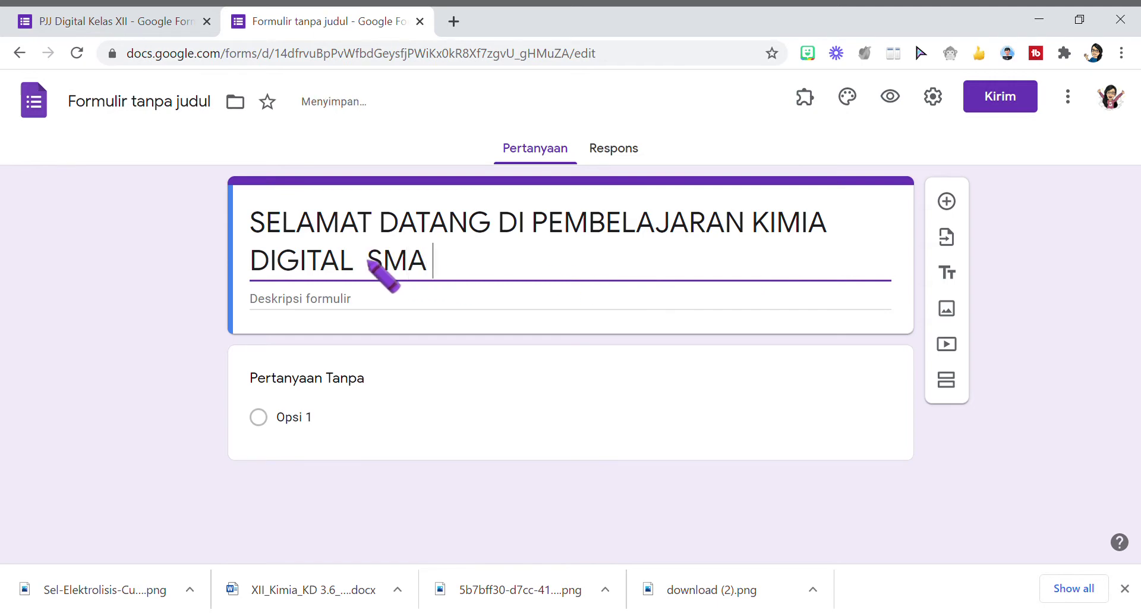
type(" X")
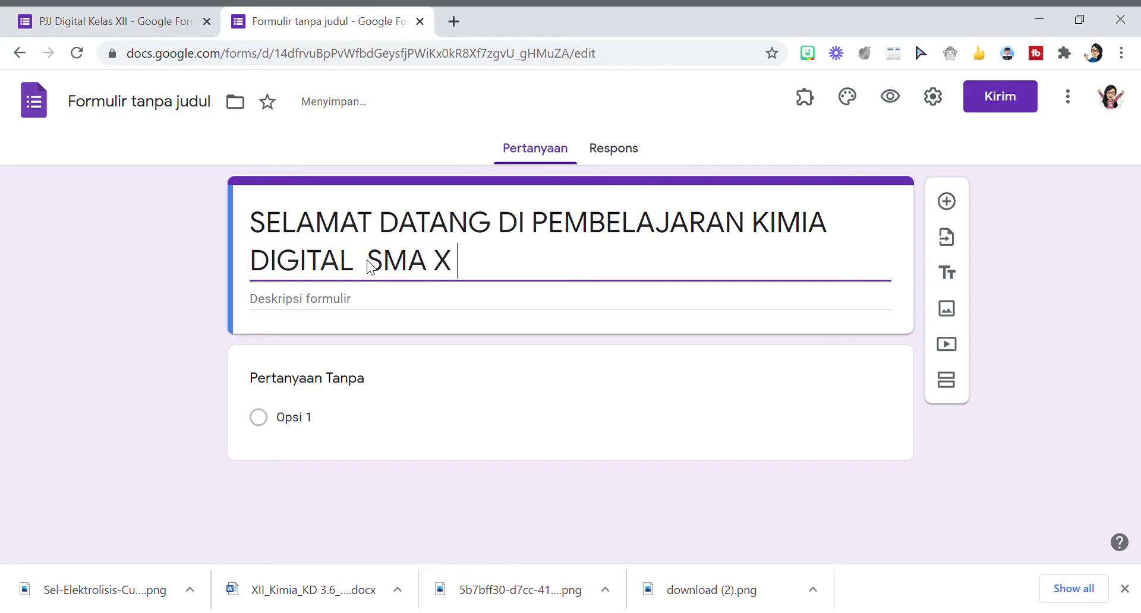
type(" ....")
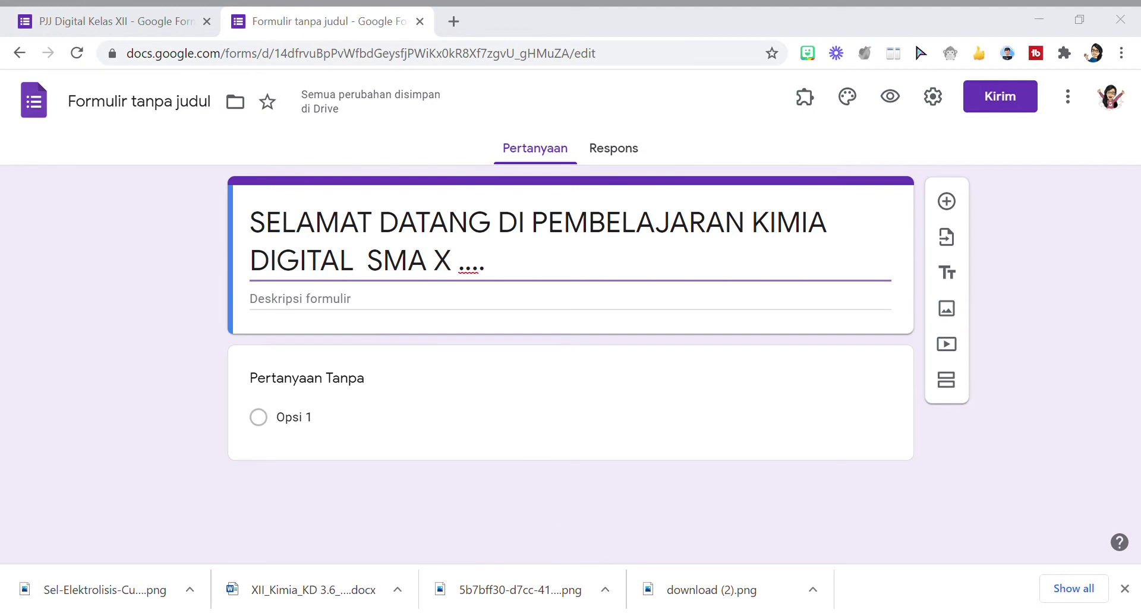
Enter the form description "Melalui link ini kalian akan melakukan :" with numbered items Mengisi Daftar Hadir, Membaca Materi Pelajaran, Membuat Resume (Kesimpulan), Mengerjakan Soal EVALUASI.
left_click(289, 301)
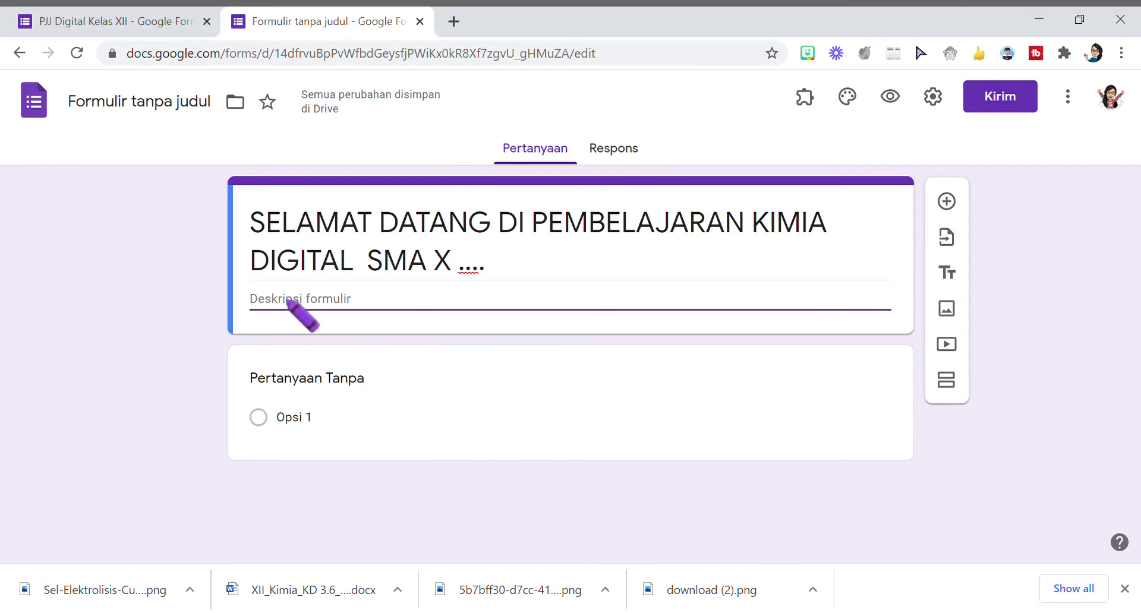
type("Melalui link ini kalian akan melakukan : 1. Mengisi Daftar Hadir 2. Membaca Materi Pelajaran 3. Membuat Resume (Kesimpulan) 4. Mengerjakan Soal EVALUASI")
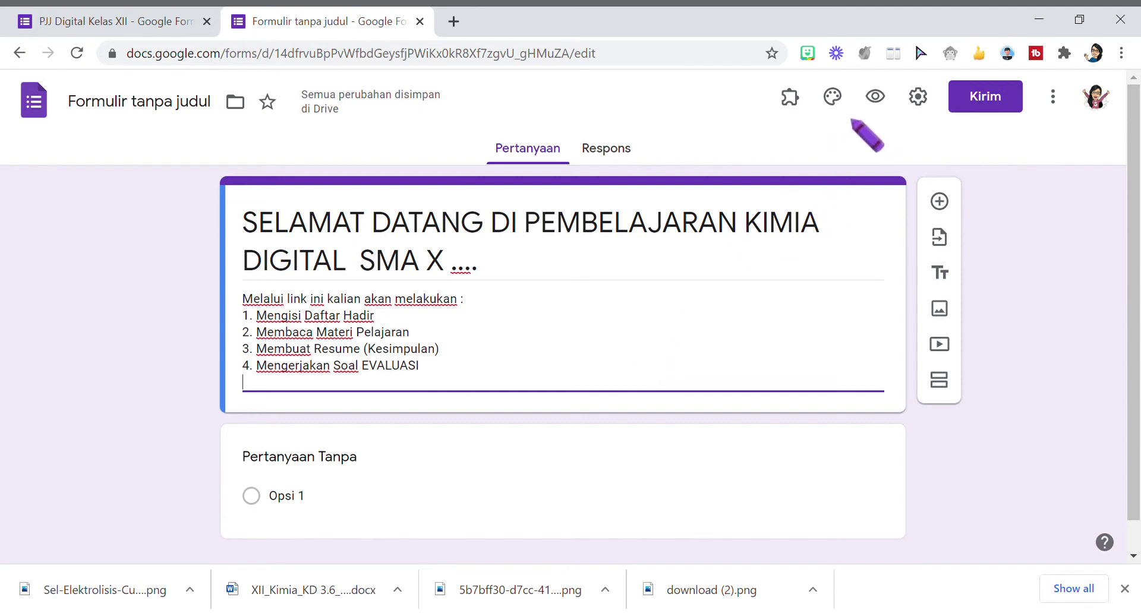
Set the form's header image to the Ilustrasi theme picture of flowers in colourful vases on a mint background.
left_click(834, 99)
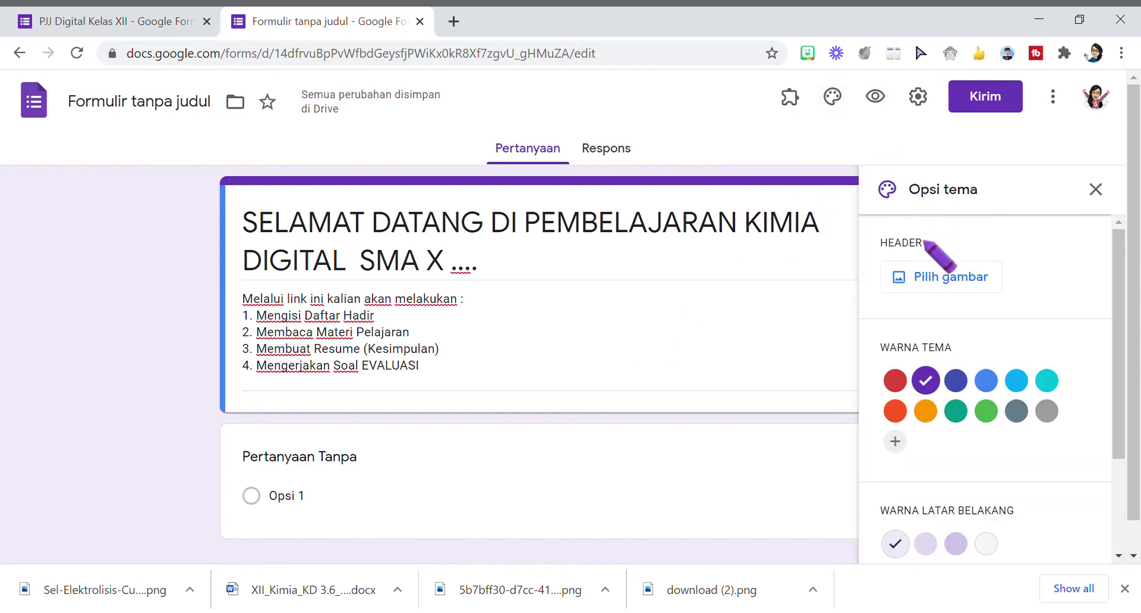
left_click(934, 274)
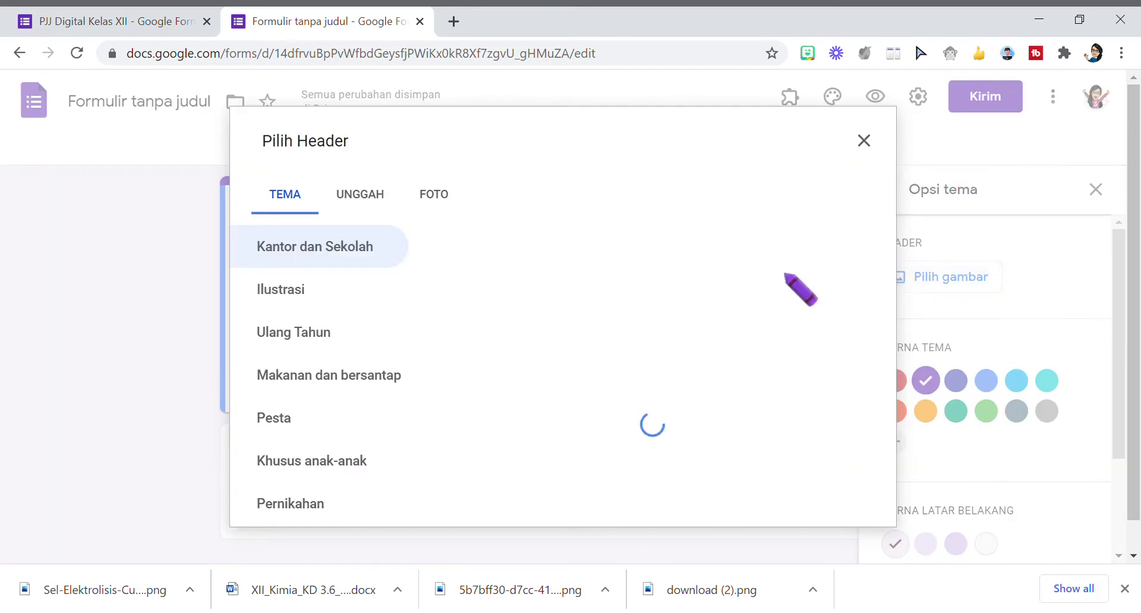
left_click(306, 288)
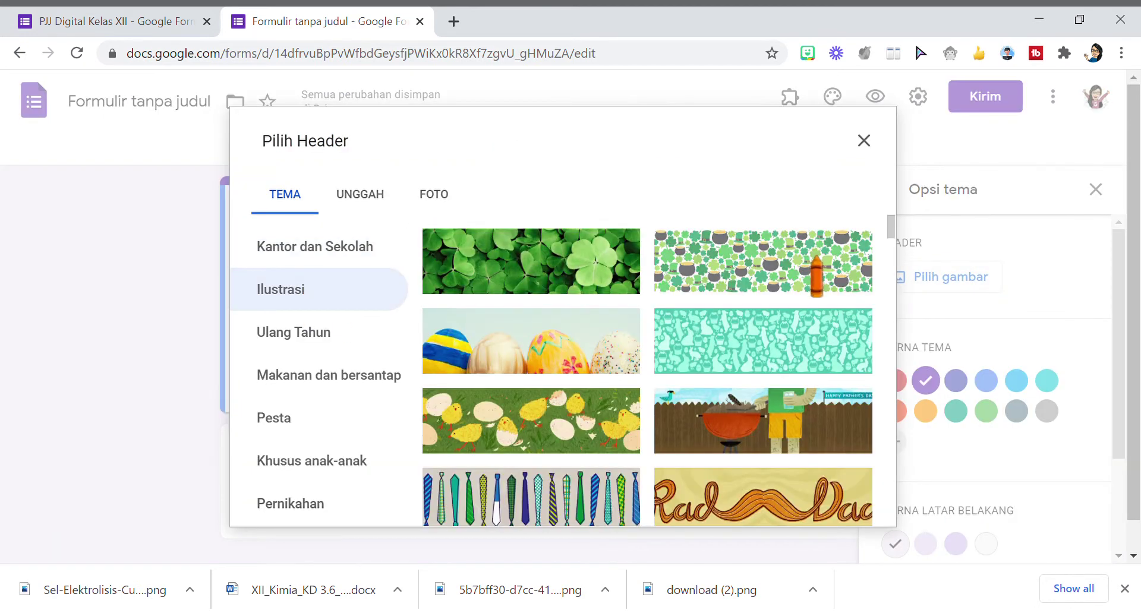
scroll(648, 370, "down", 5)
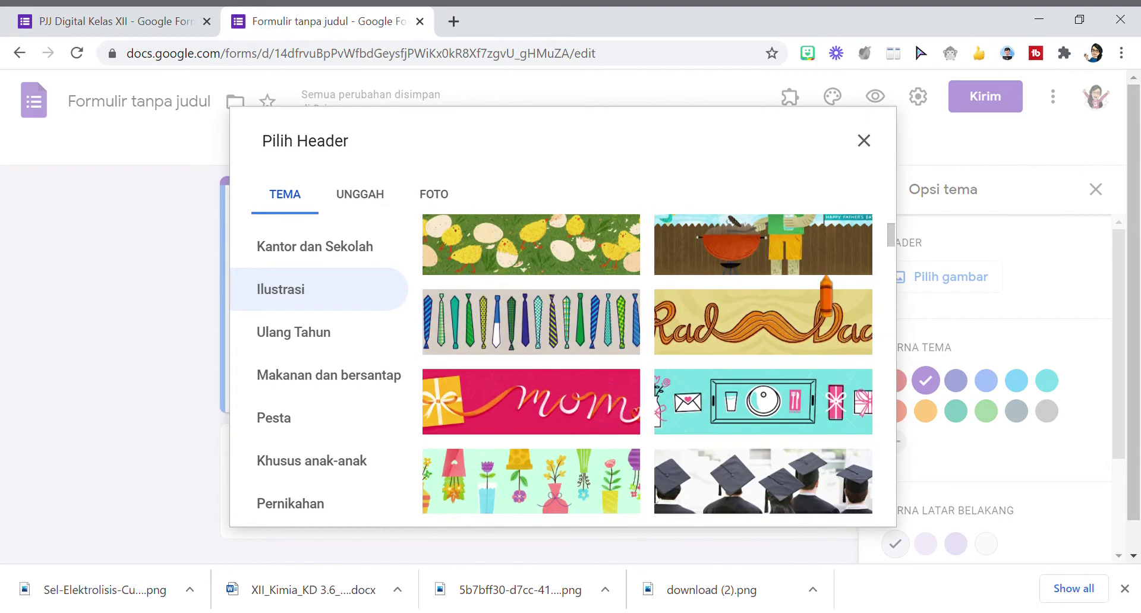
scroll(683, 303, "down", 2)
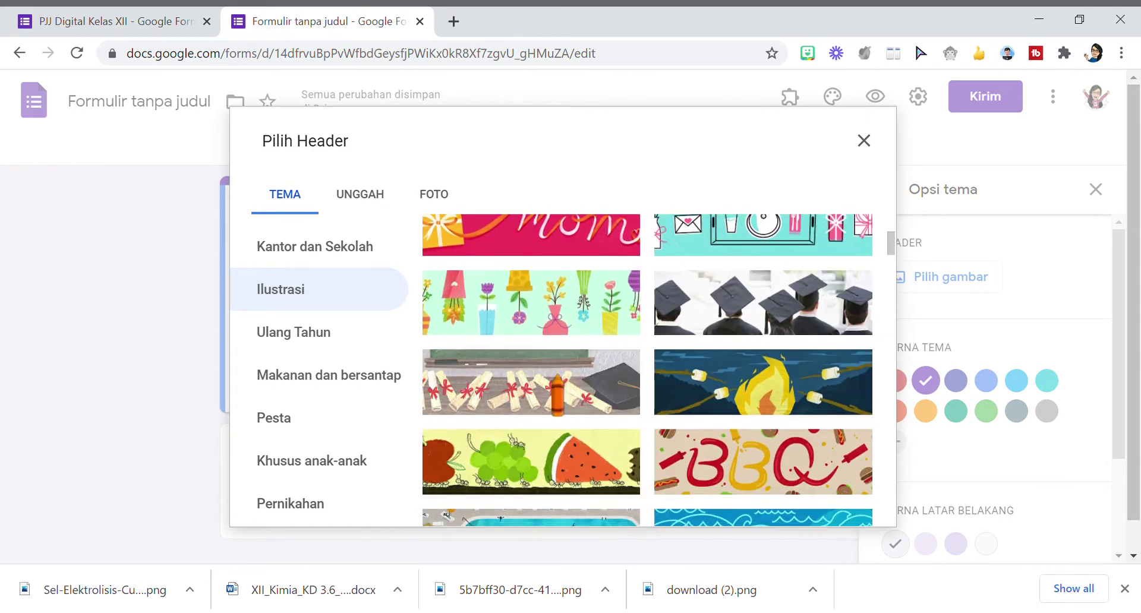
left_click(535, 313)
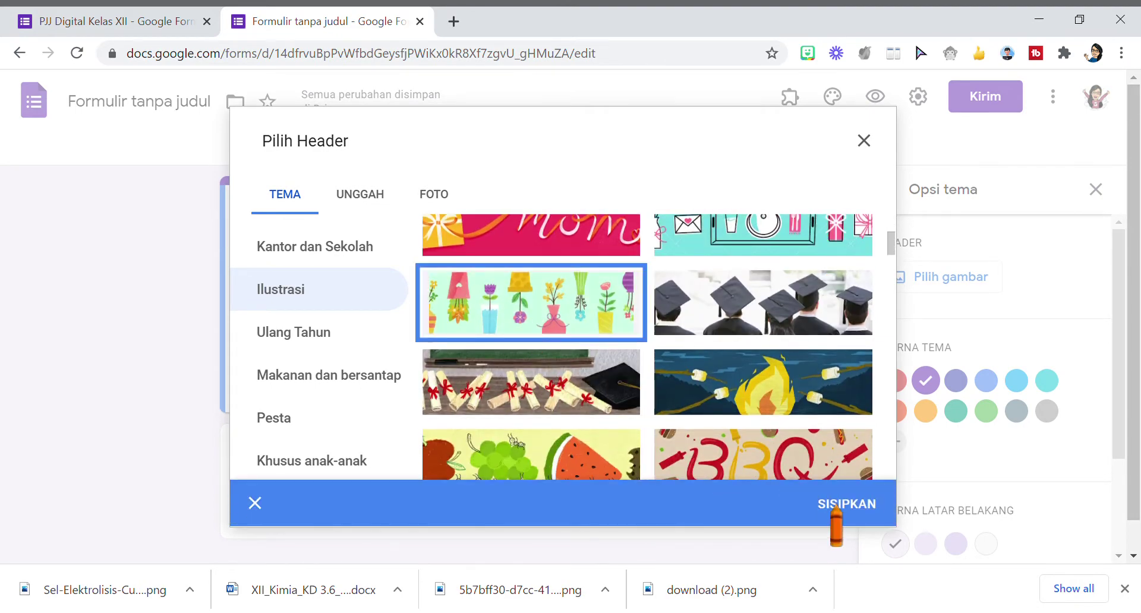
left_click(838, 504)
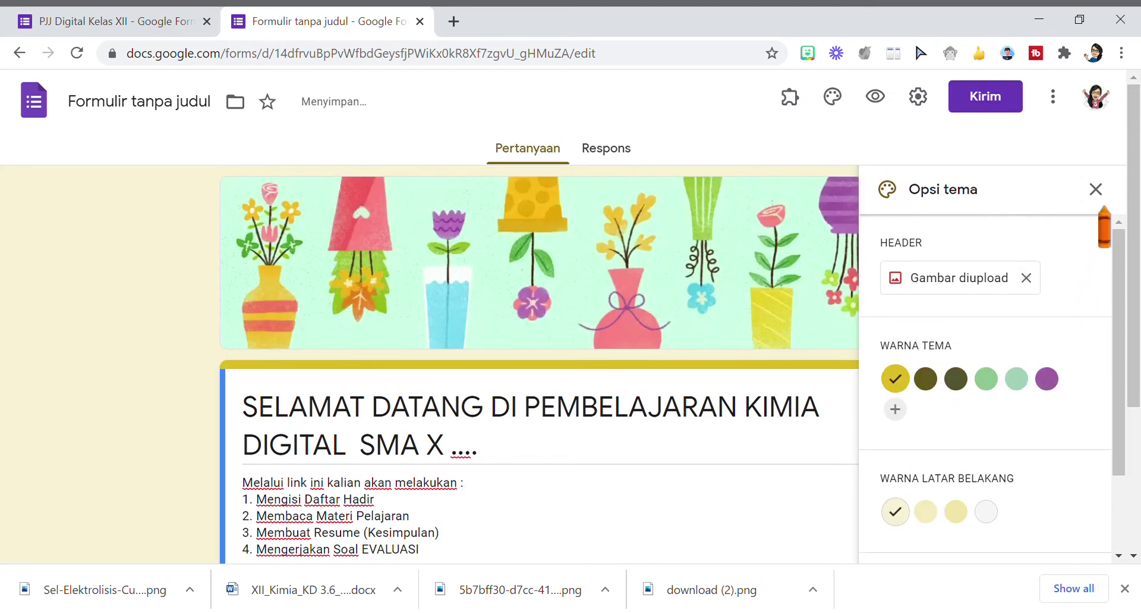
left_click(1095, 189)
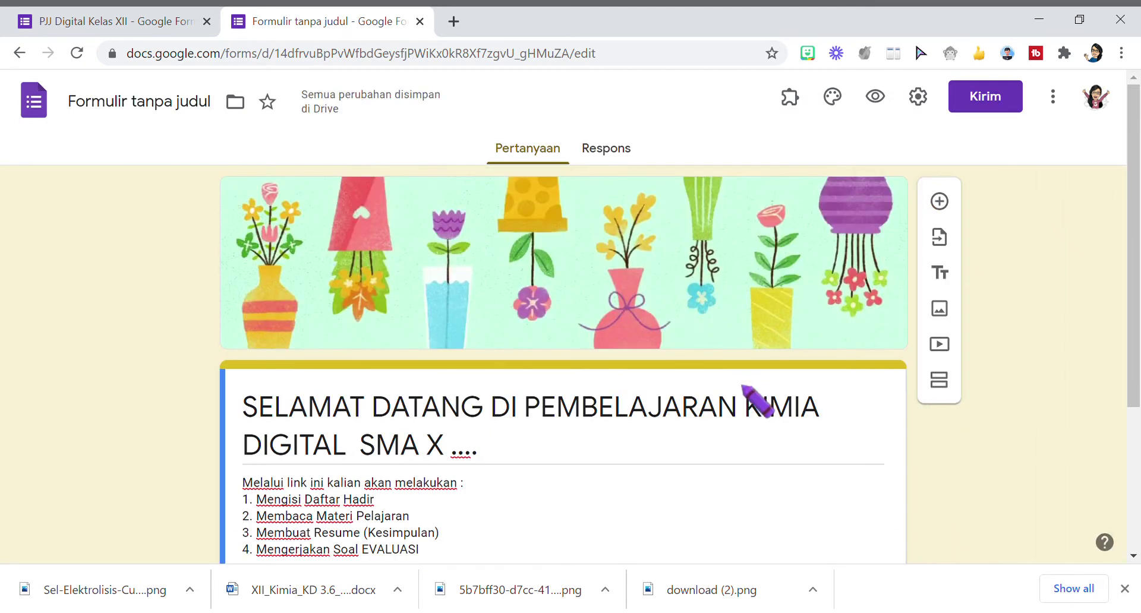
scroll(742, 386, "down", 2)
scroll(742, 386, "down", 3)
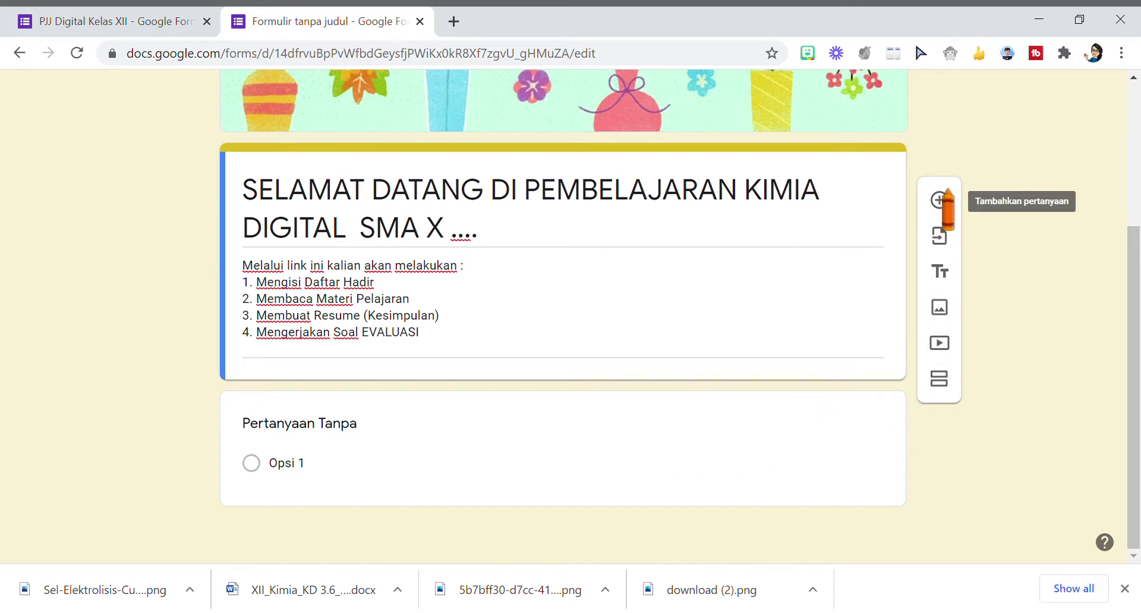
left_click(939, 345)
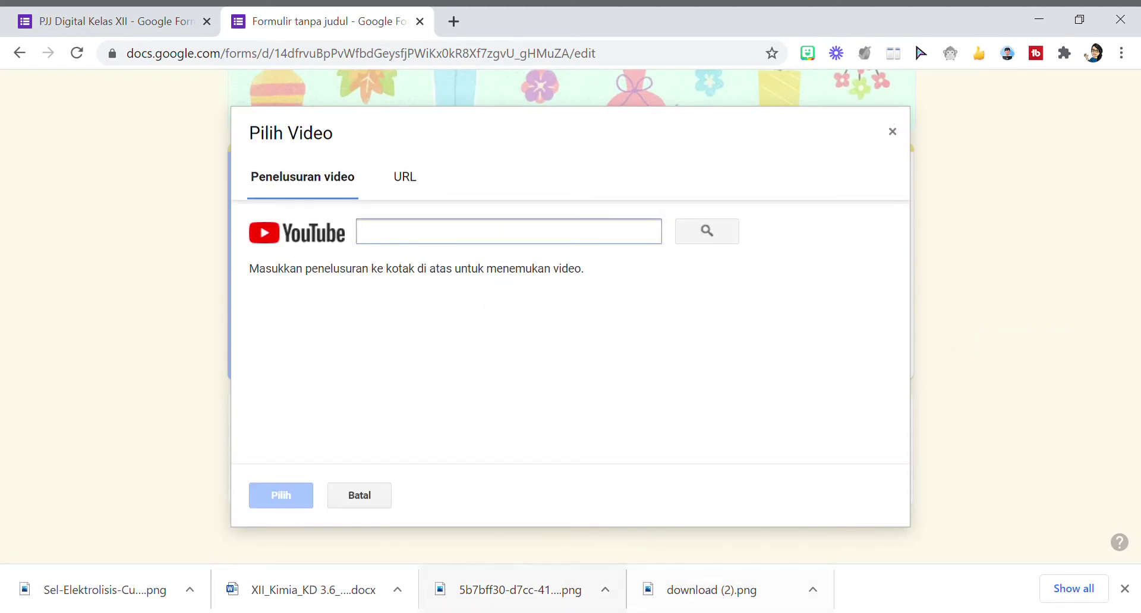
left_click(620, 612)
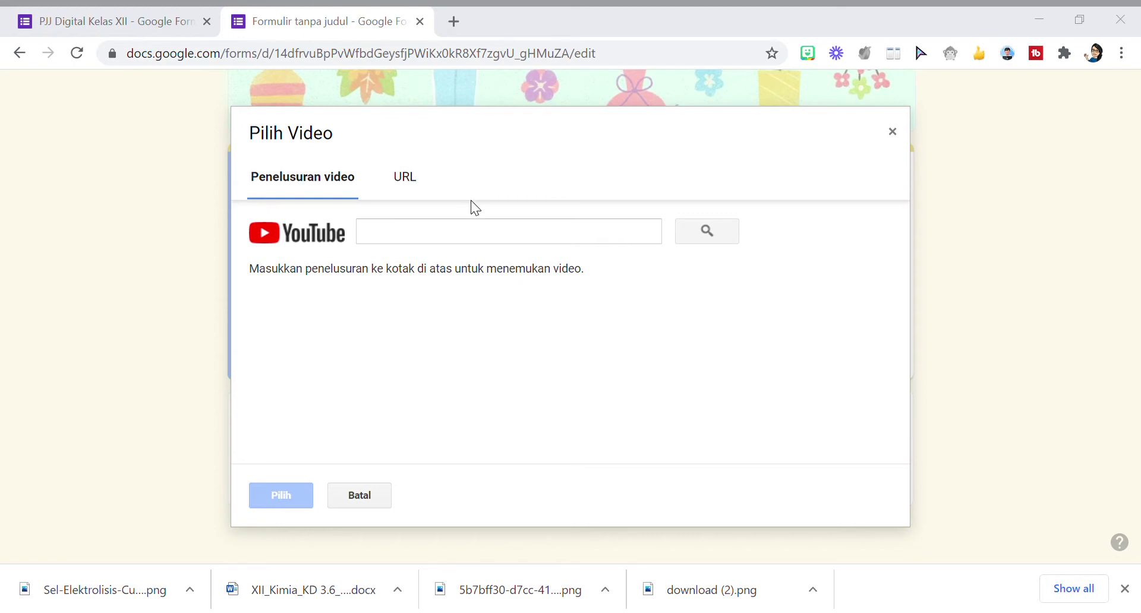
left_click(454, 270)
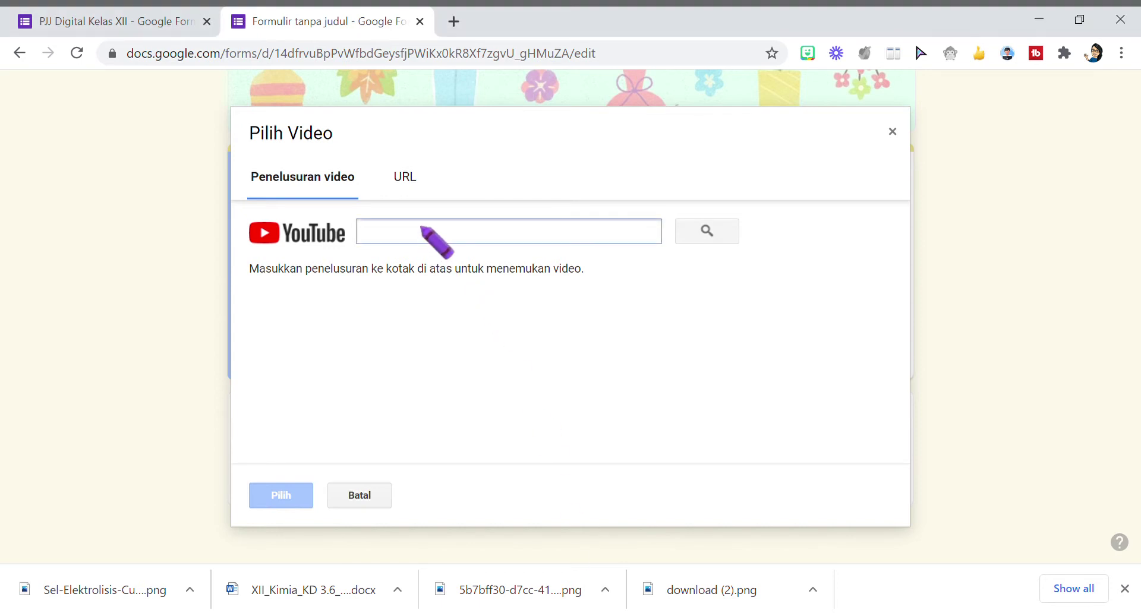
type("https://youtu.be/FDzmENaUmVs\topening video")
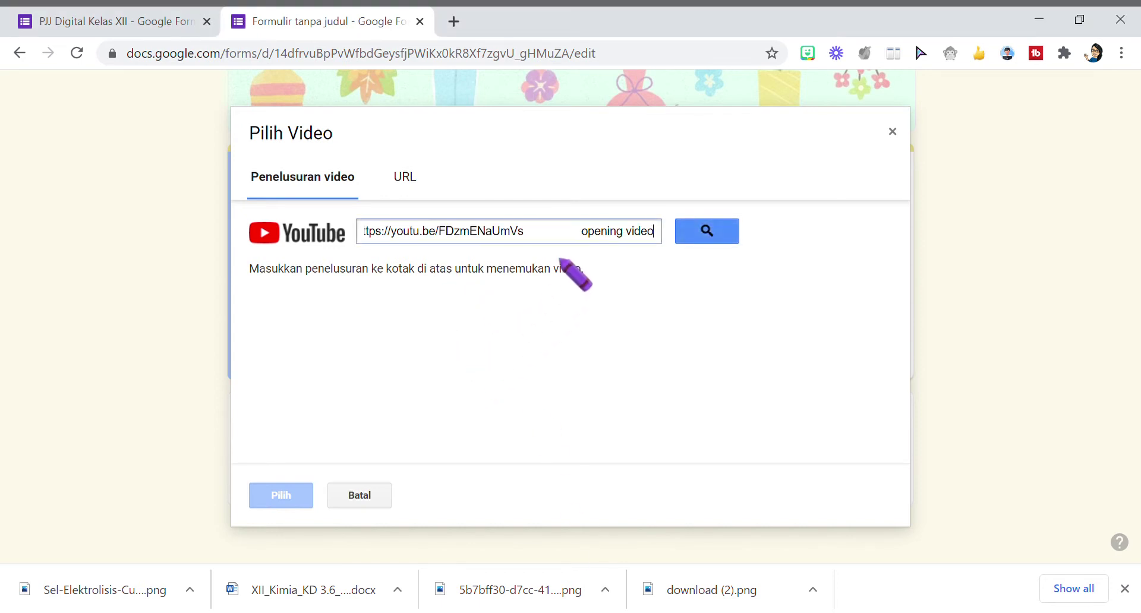
left_click_drag(578, 232, 655, 242)
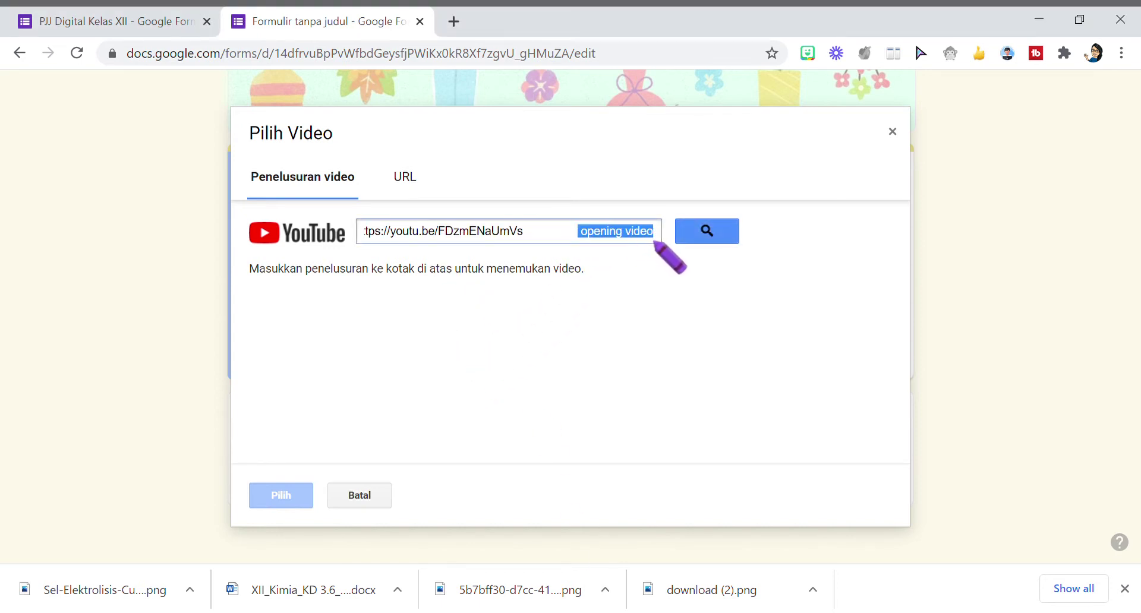
key("BackSpace")
left_click(701, 234)
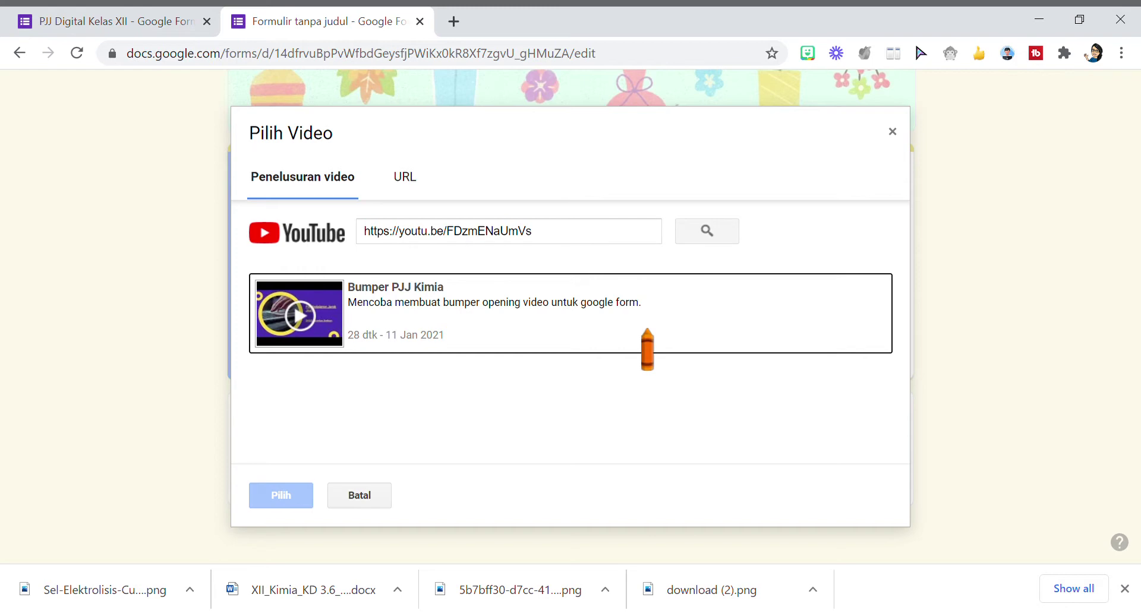
left_click(647, 330)
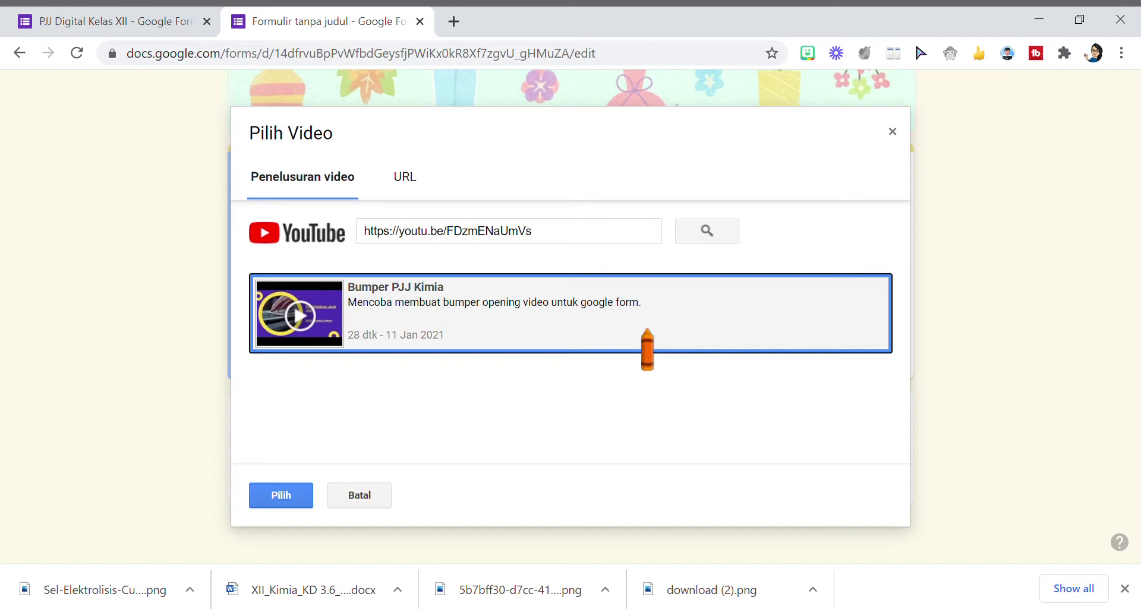
left_click(271, 503)
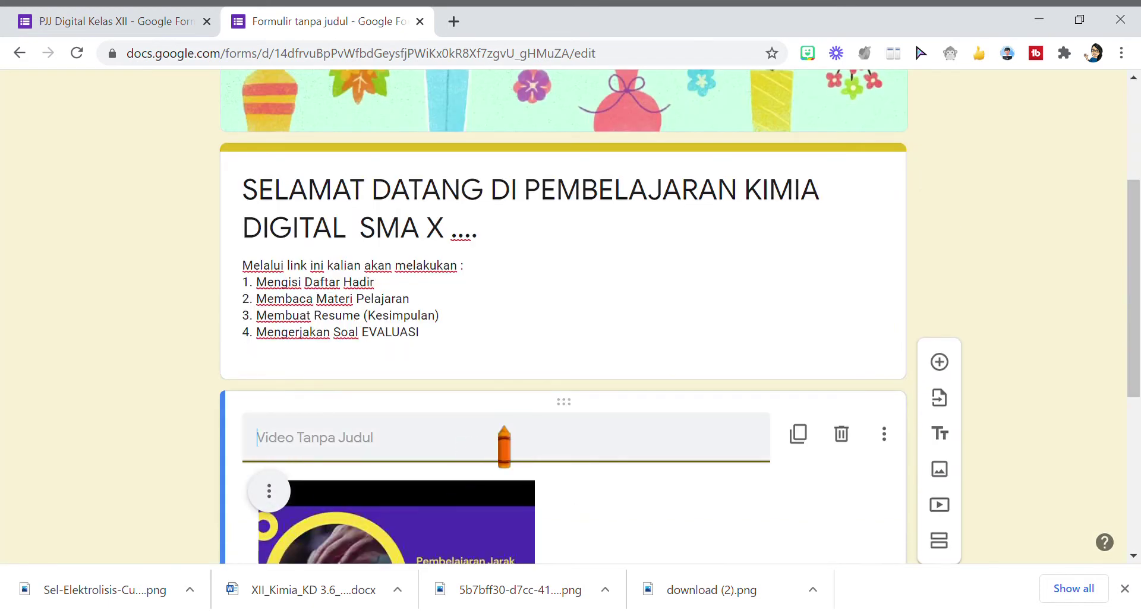
Title the inserted video "Selamat Datang".
scroll(504, 431, "down", 2)
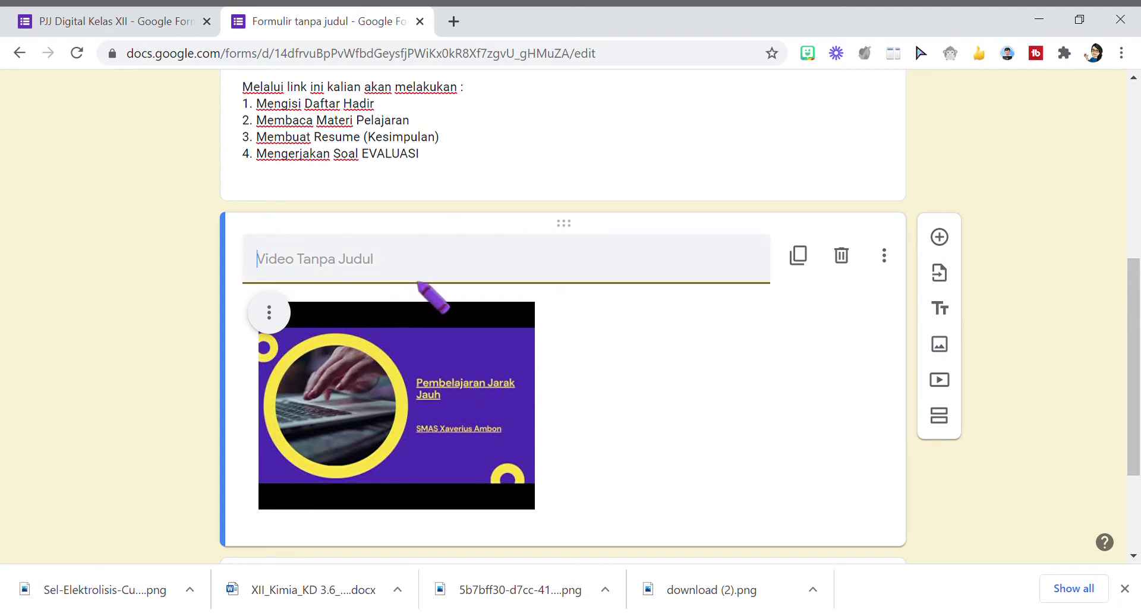
type("S")
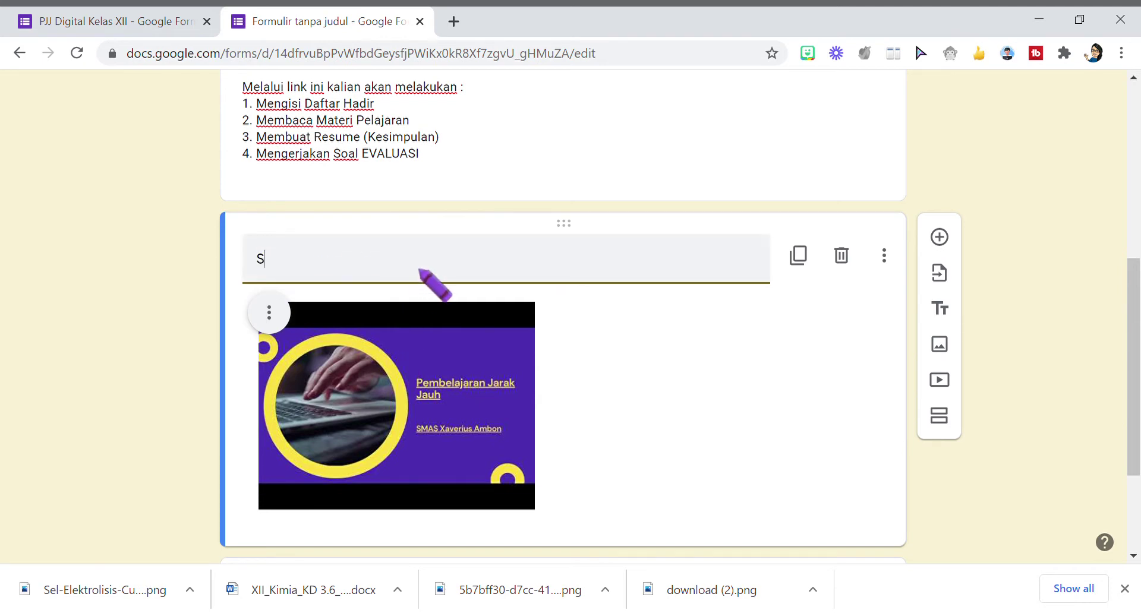
type("elamat Datang")
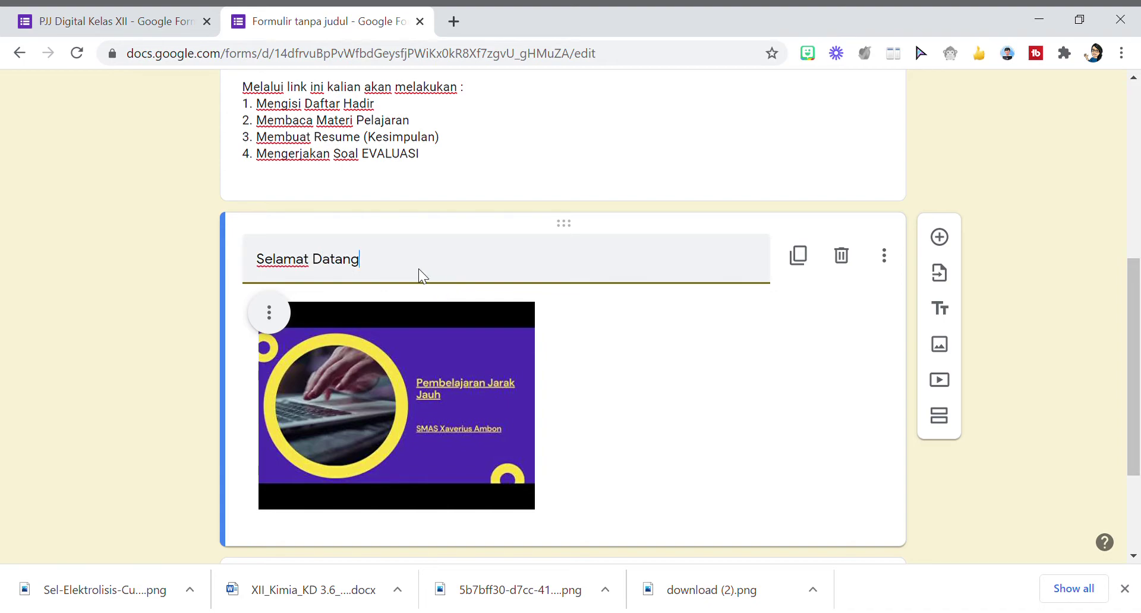
scroll(1032, 396, "up", 3)
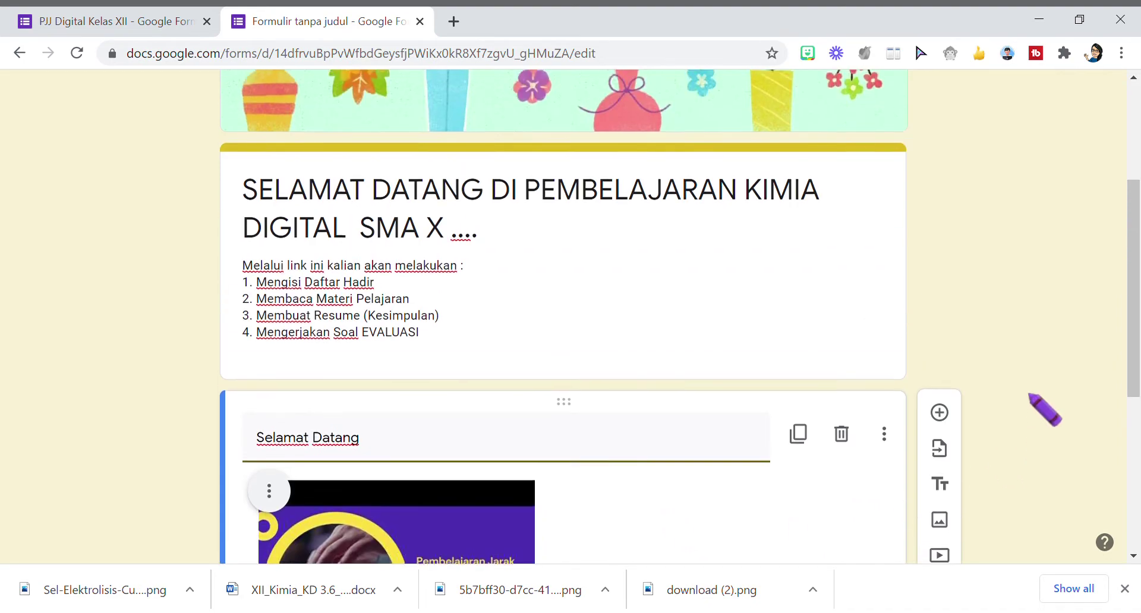
scroll(1031, 395, "up", 2)
scroll(1030, 395, "down", 3)
scroll(957, 275, "up", 5)
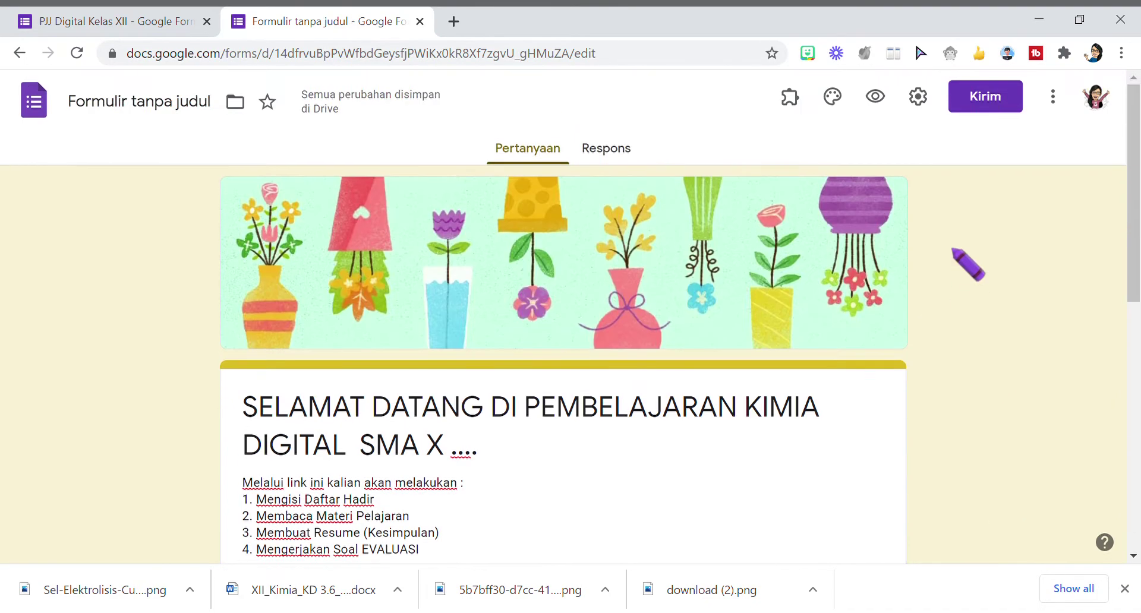
Preview the form from its header to the Selamat Datang video and return to editing.
left_click(876, 100)
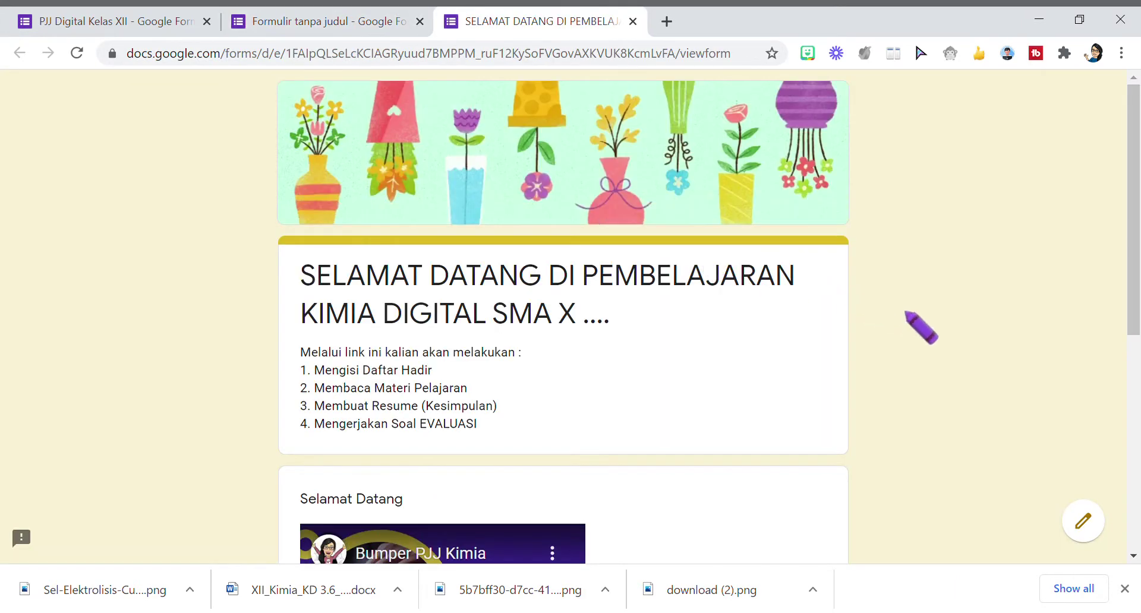
scroll(906, 313, "down", 1)
scroll(906, 313, "down", 5)
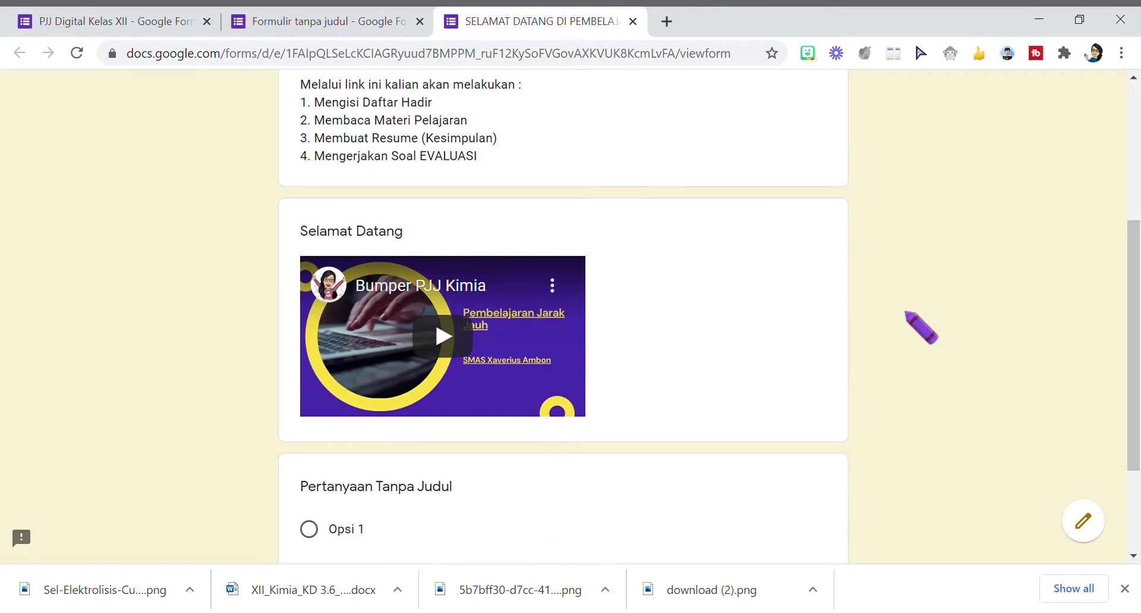
scroll(906, 313, "up", 7)
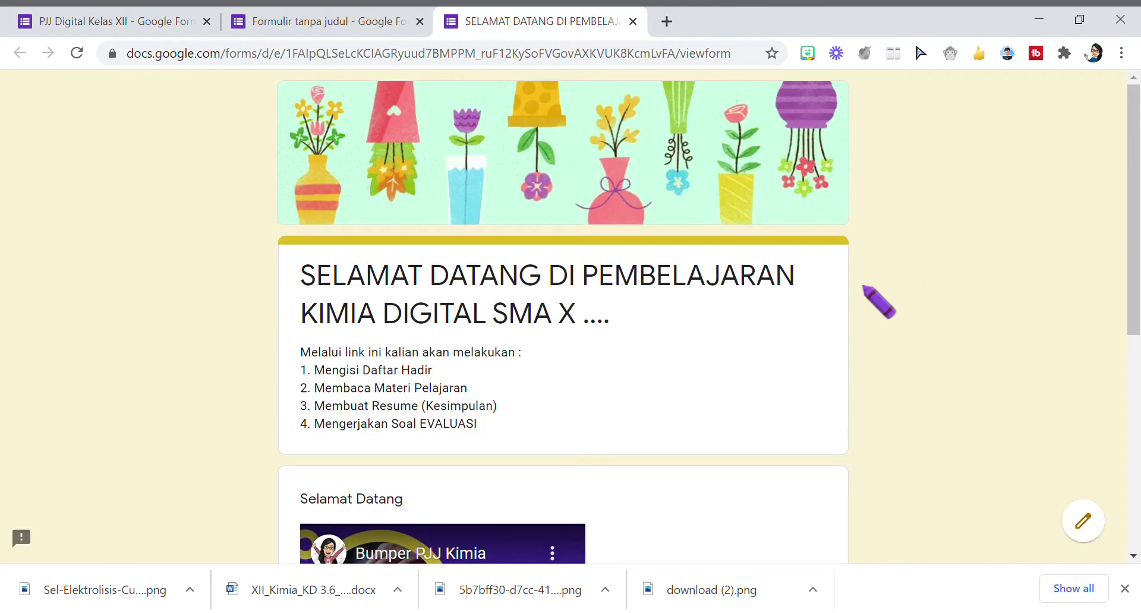
left_click(632, 22)
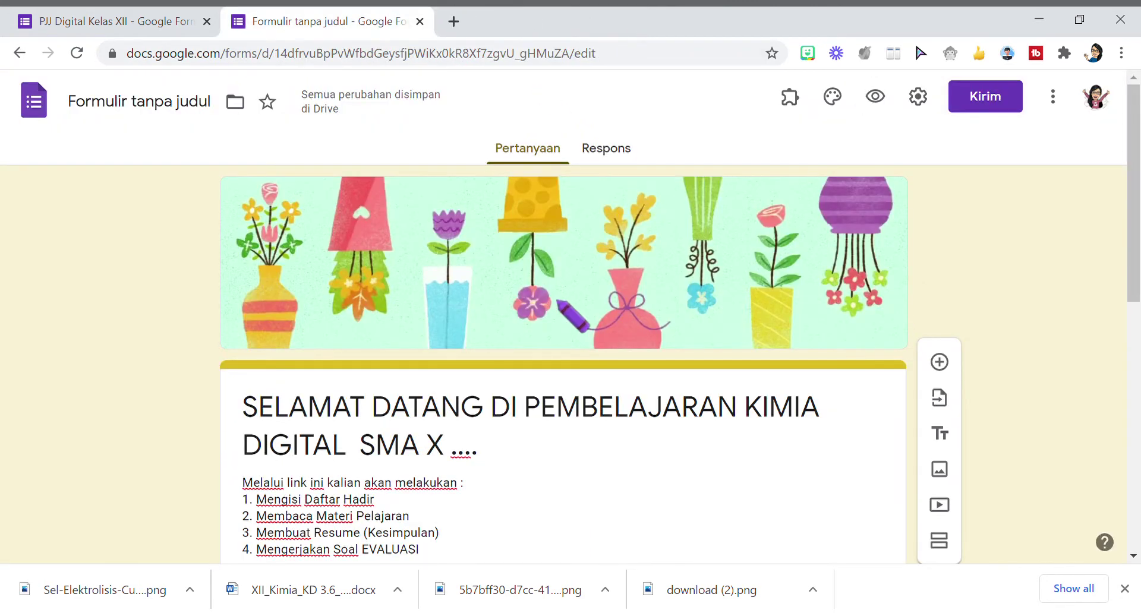
Add a new section after the Selamat Datang video and title it "Silahkan isi daftar hadir".
scroll(560, 303, "down", 10)
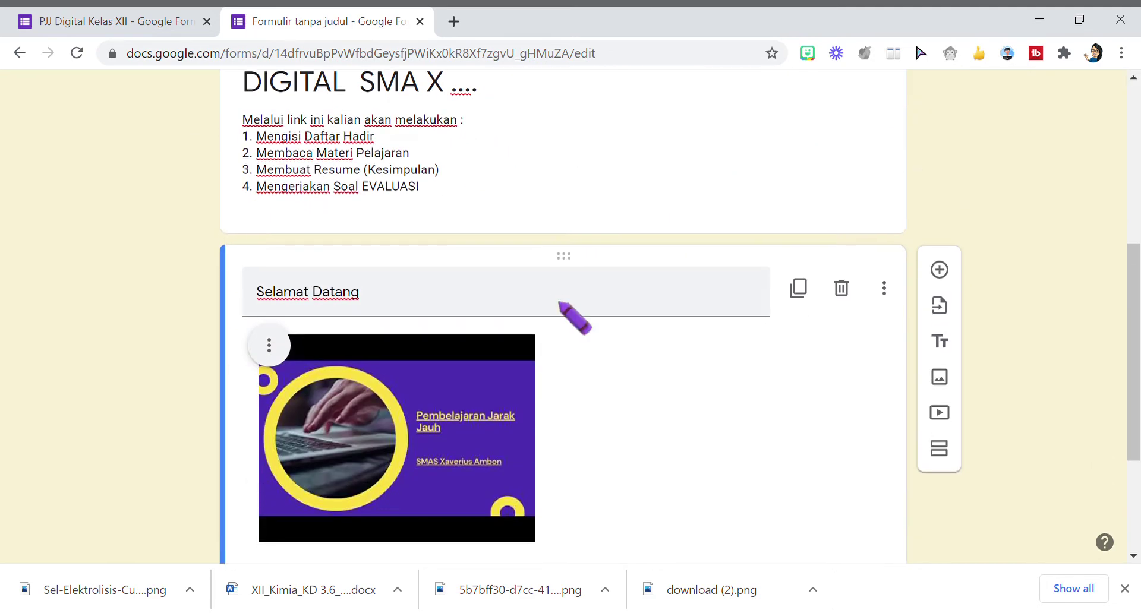
scroll(596, 316, "up", 3)
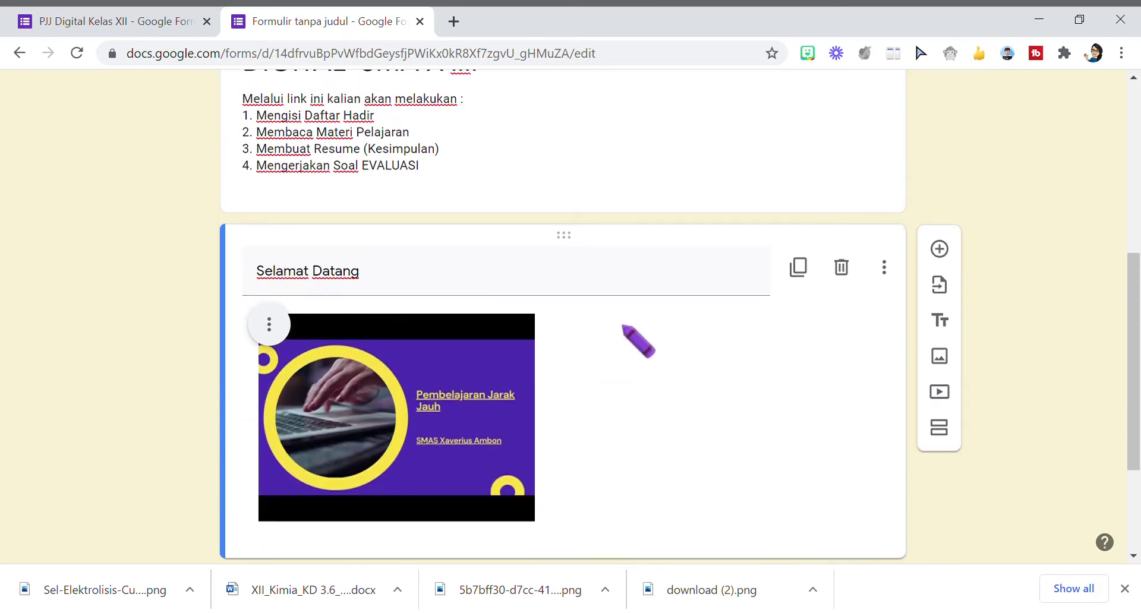
scroll(637, 327, "down", 2)
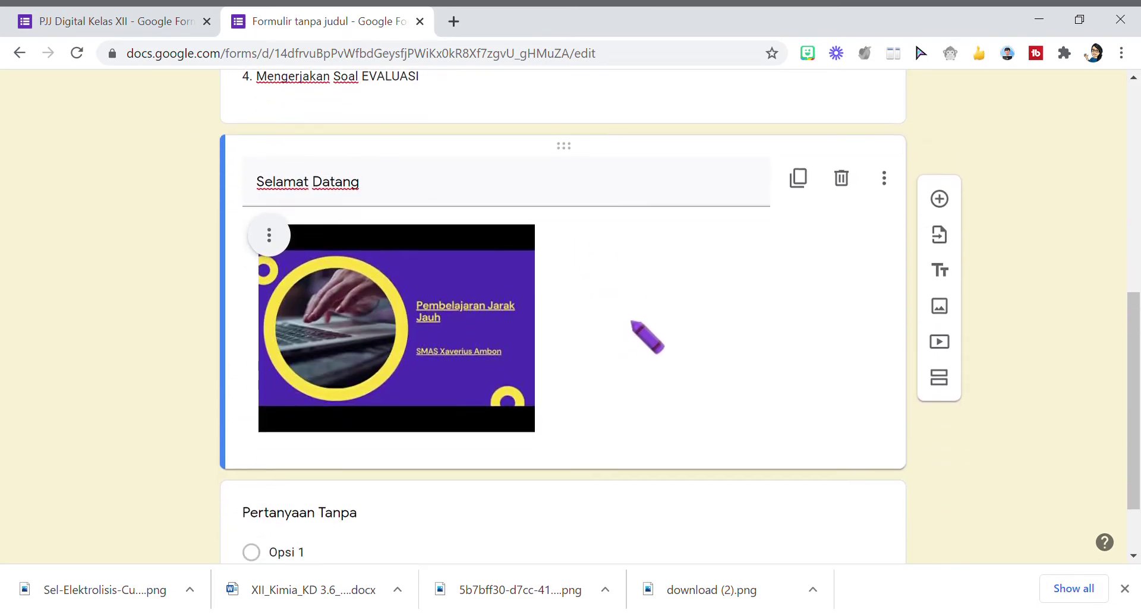
left_click(937, 389)
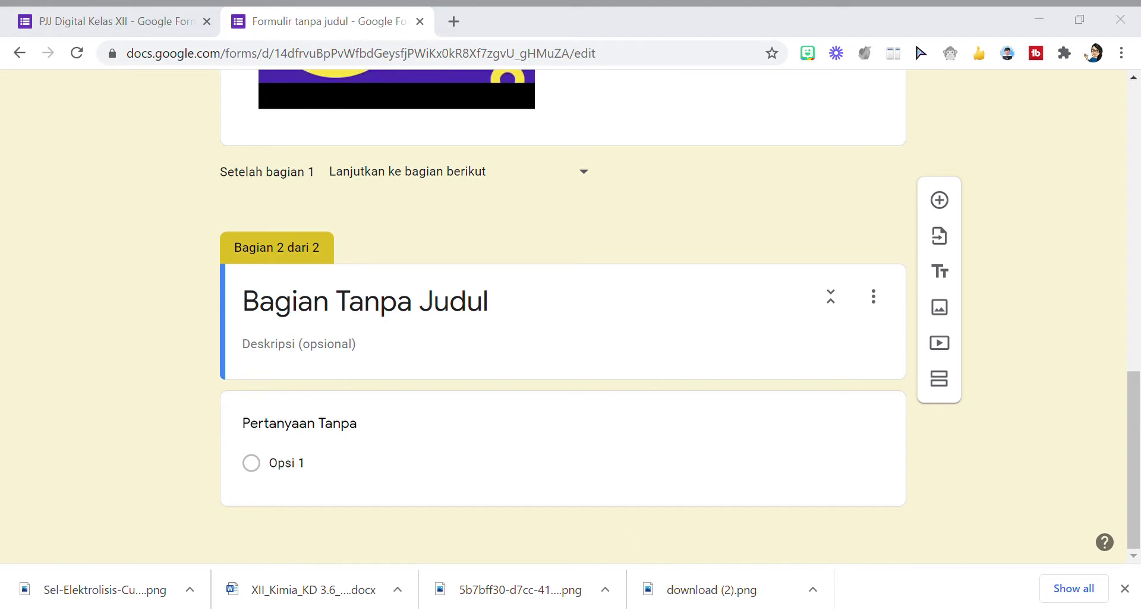
left_click(633, 612)
left_click(385, 302)
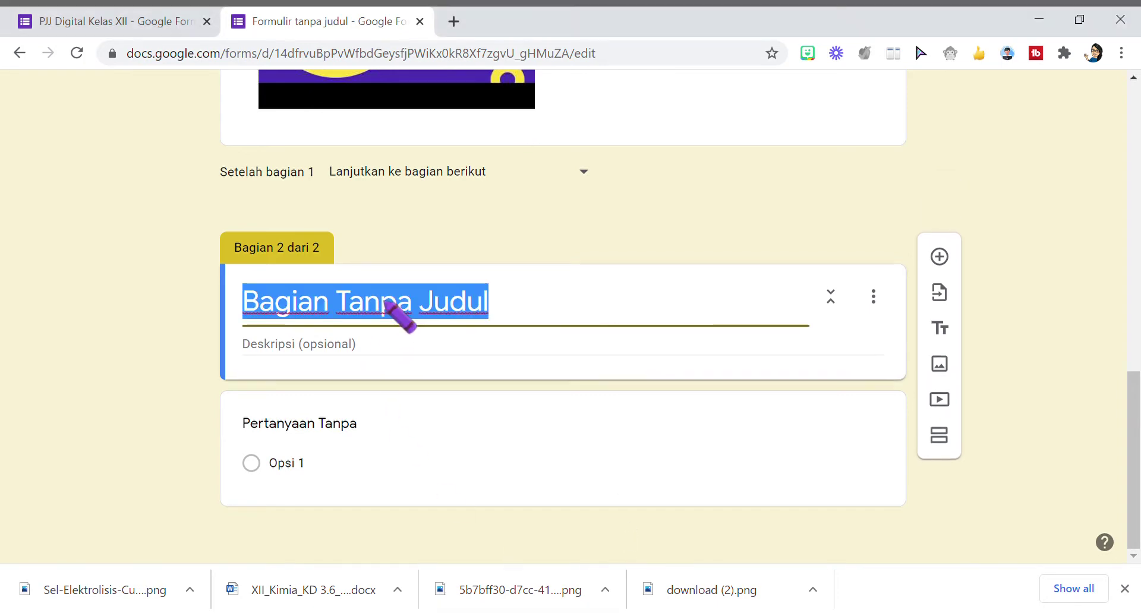
type("Silahkan isi daftar hadir")
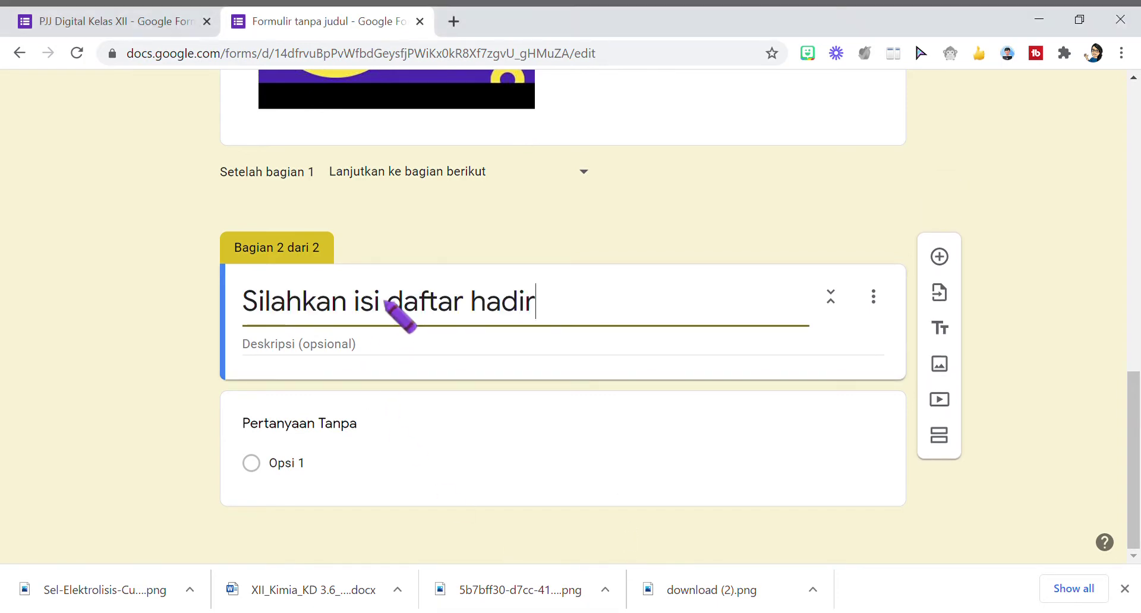
Turn the untitled question into a required Jawaban singkat question titled "Nama Siswa :".
left_click(391, 417)
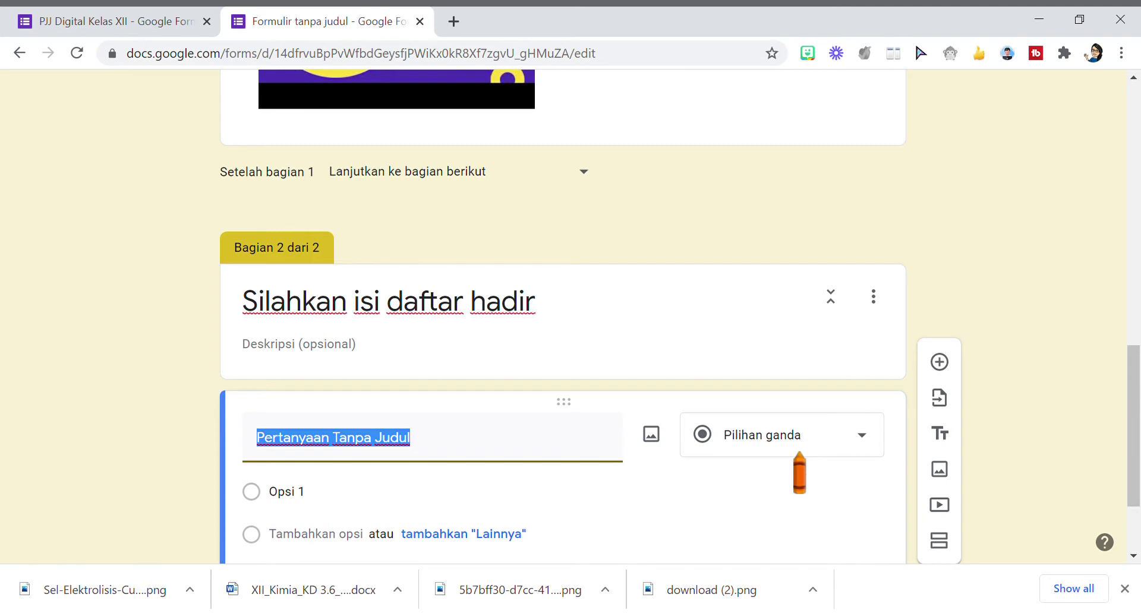
type("Nama ")
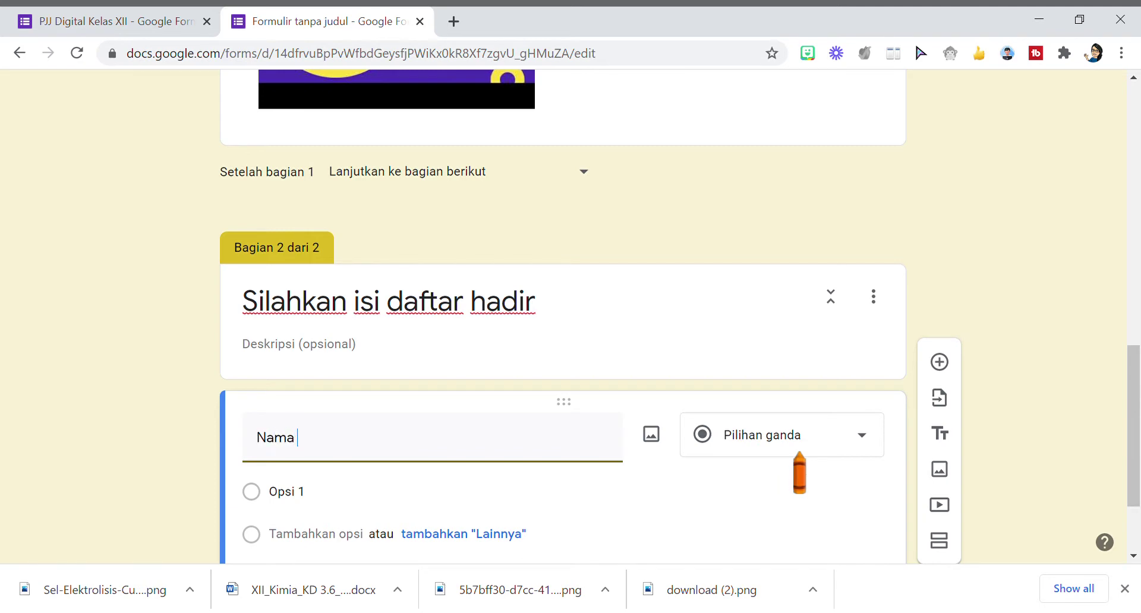
type("Siswa :")
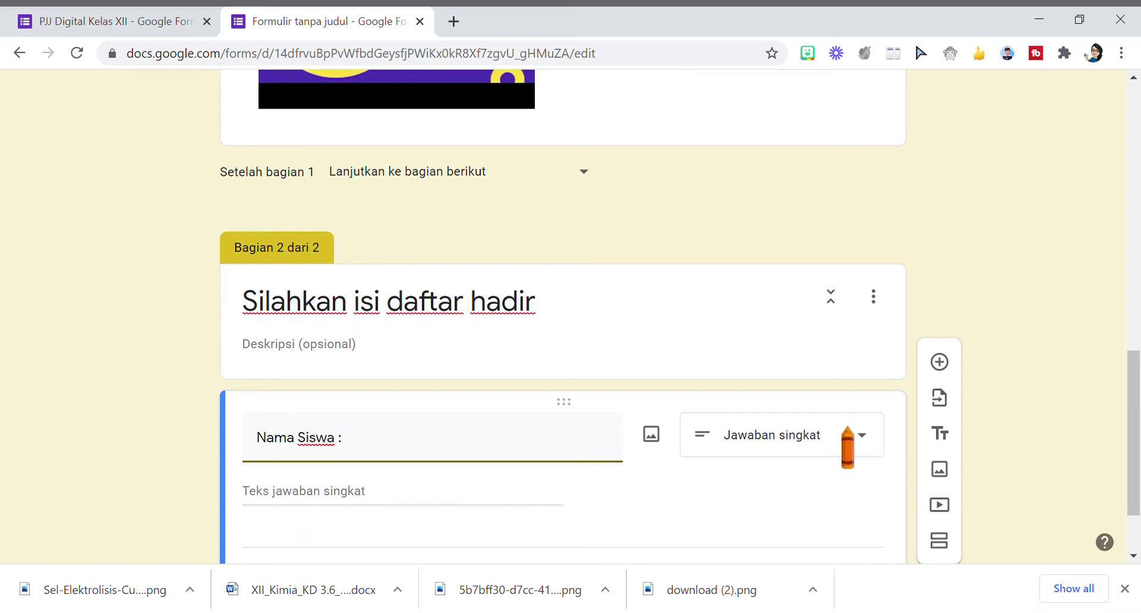
scroll(843, 452, "down", 3)
left_click(822, 478)
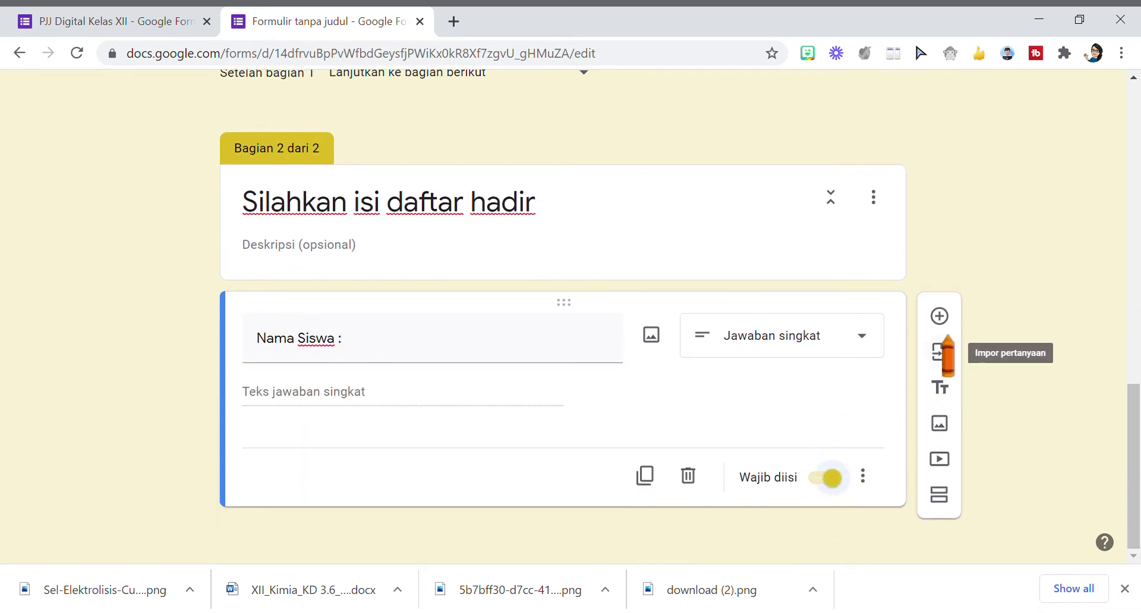
Add a Pilihan ganda question titled "Kelas :" below Nama Siswa with the first option "X IPA 1".
left_click(940, 317)
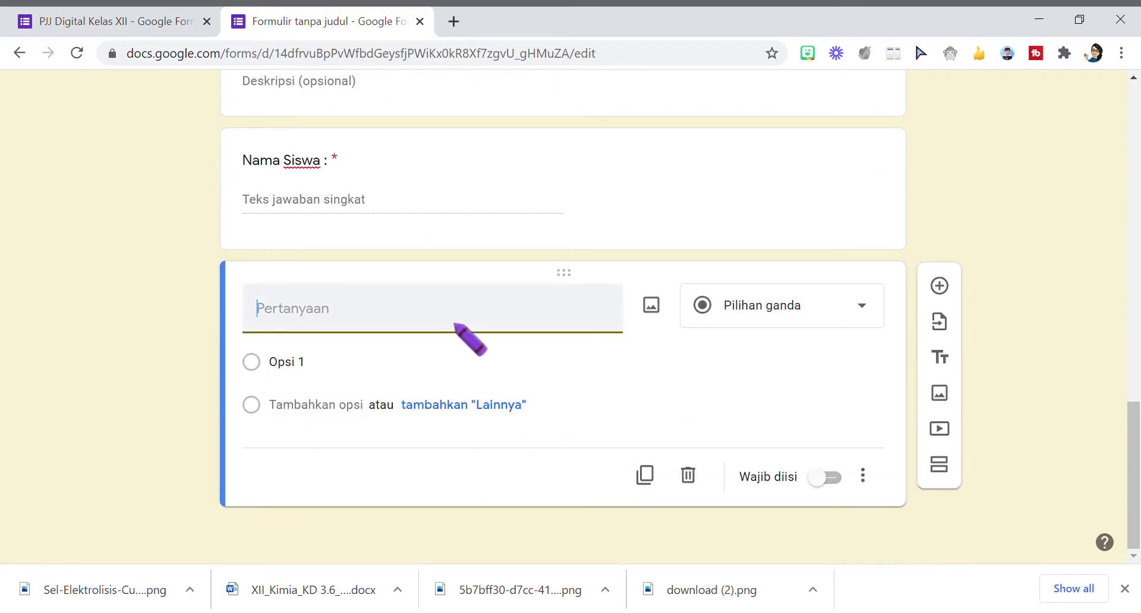
type("Kelas :")
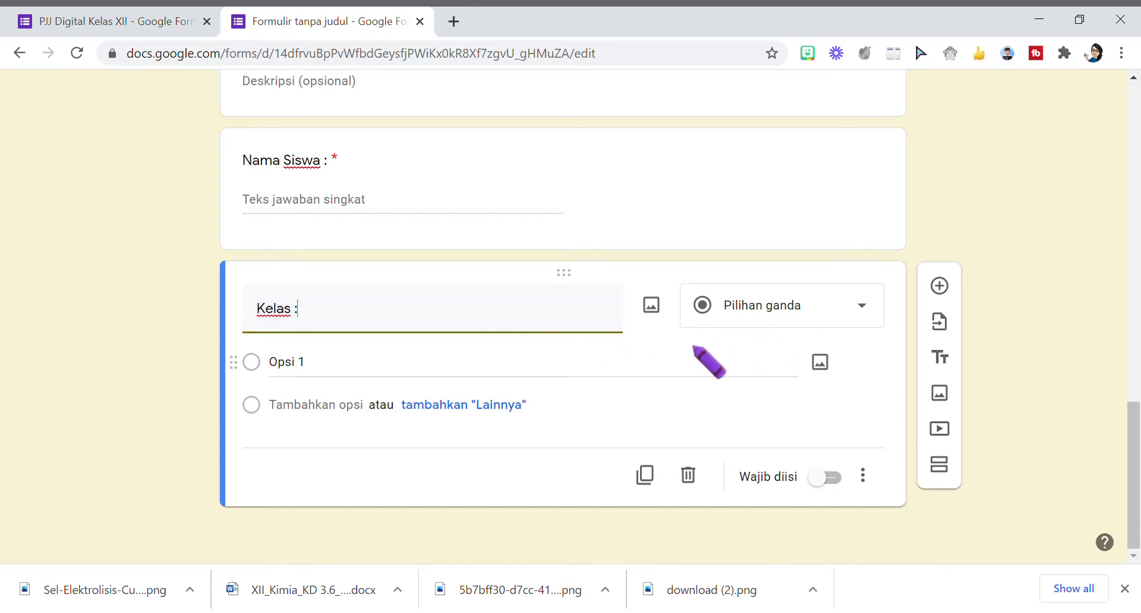
left_click(863, 305)
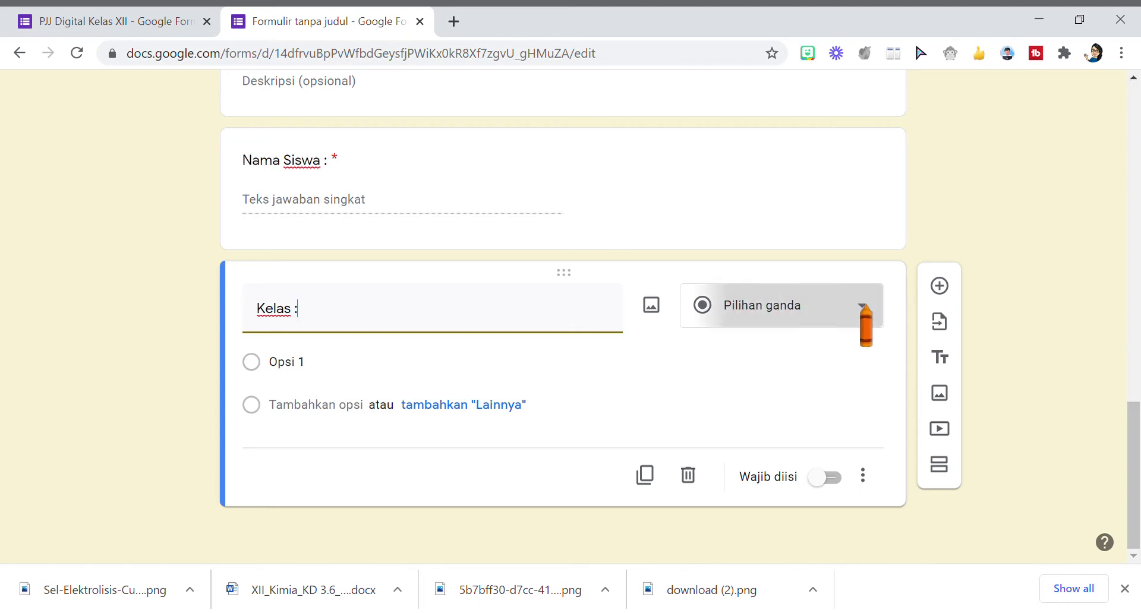
left_click(988, 237)
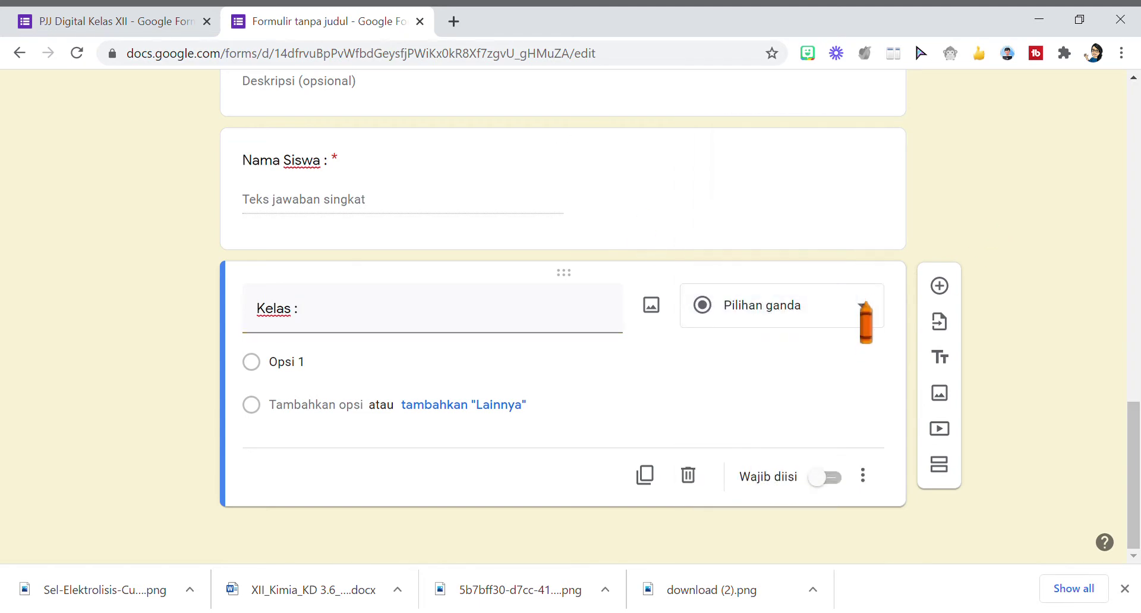
left_click(319, 368)
type("X")
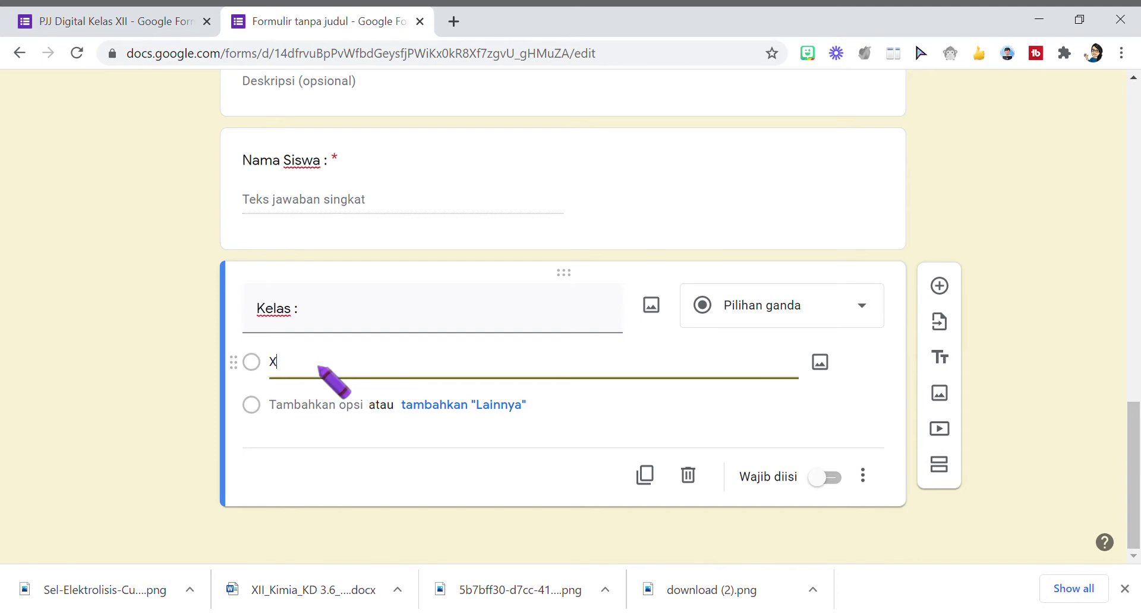
type(" IPA 1")
Add the options "X IPA 2" and Lainnya to the Kelas question and make it required.
left_click(482, 406)
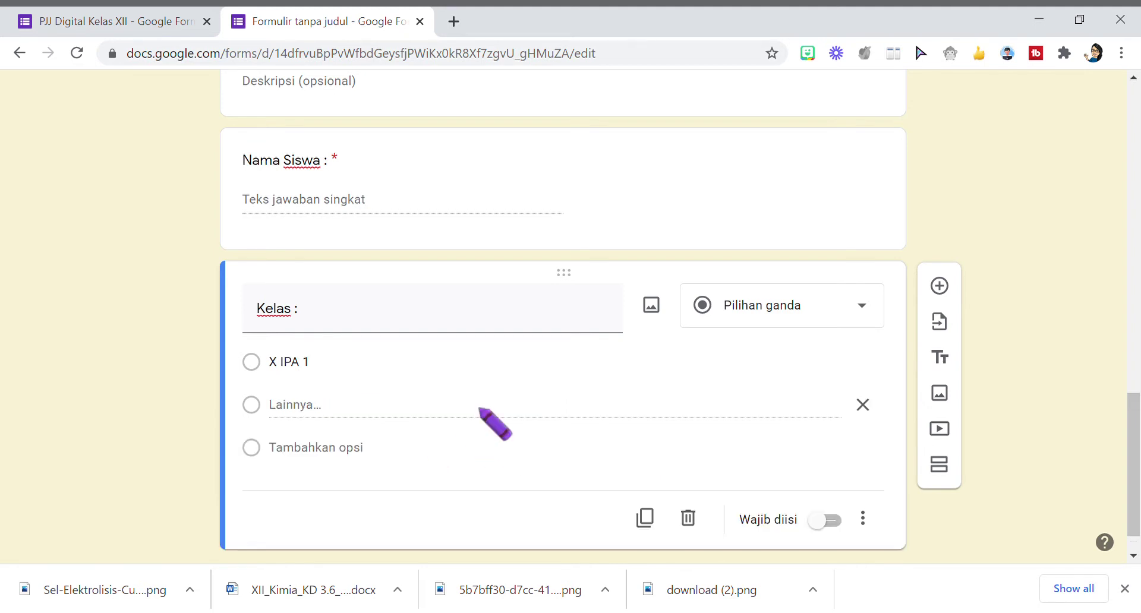
key("ctrl+z")
left_click(485, 408)
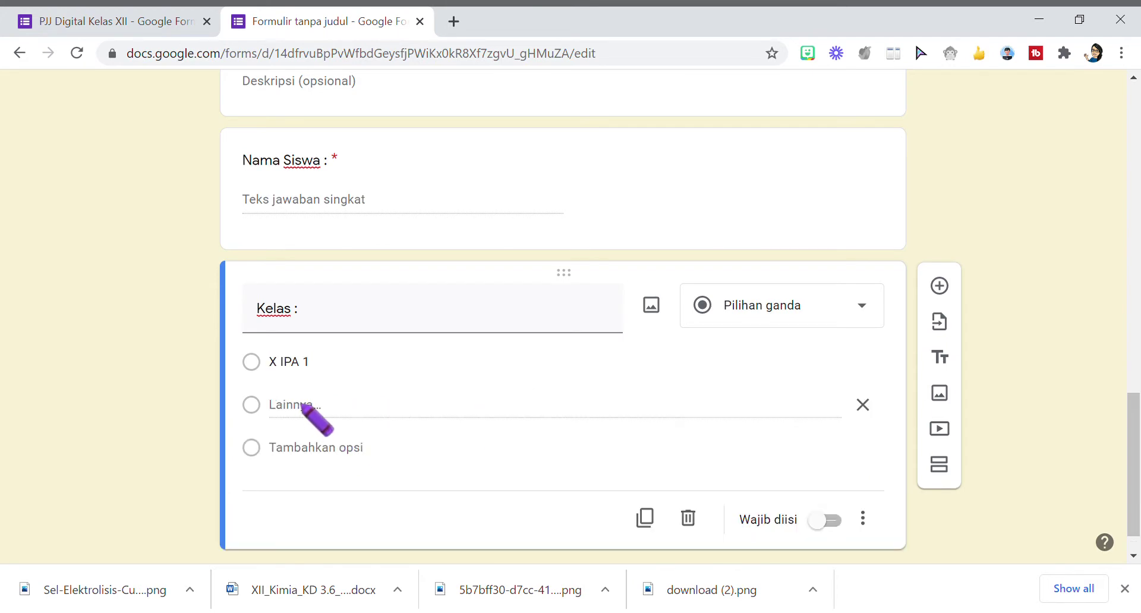
scroll(315, 419, "down", 1)
left_click(303, 405)
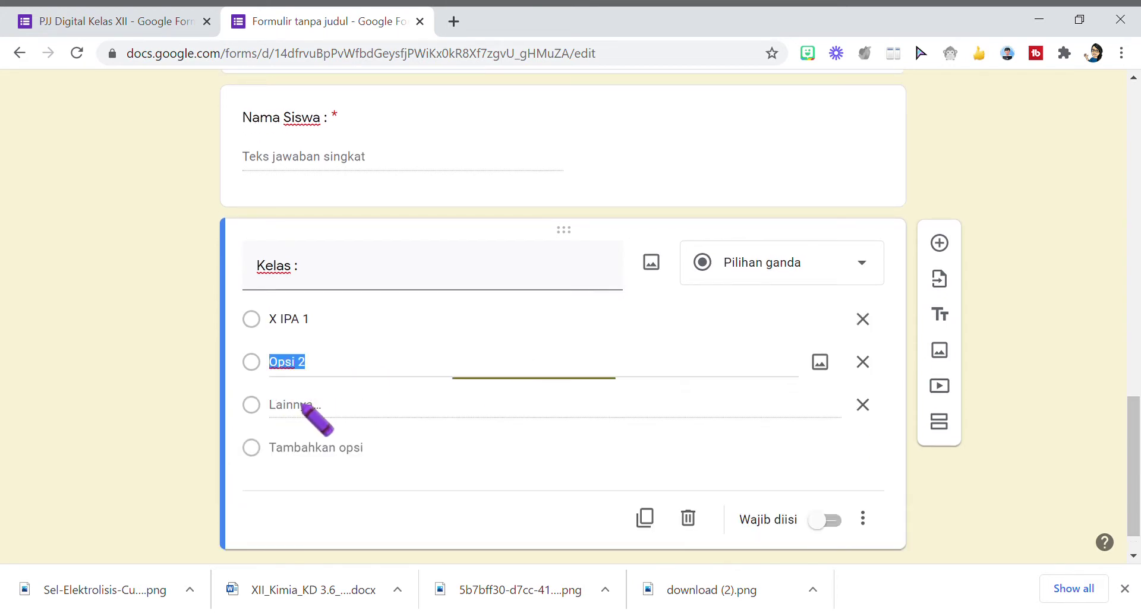
type("X ")
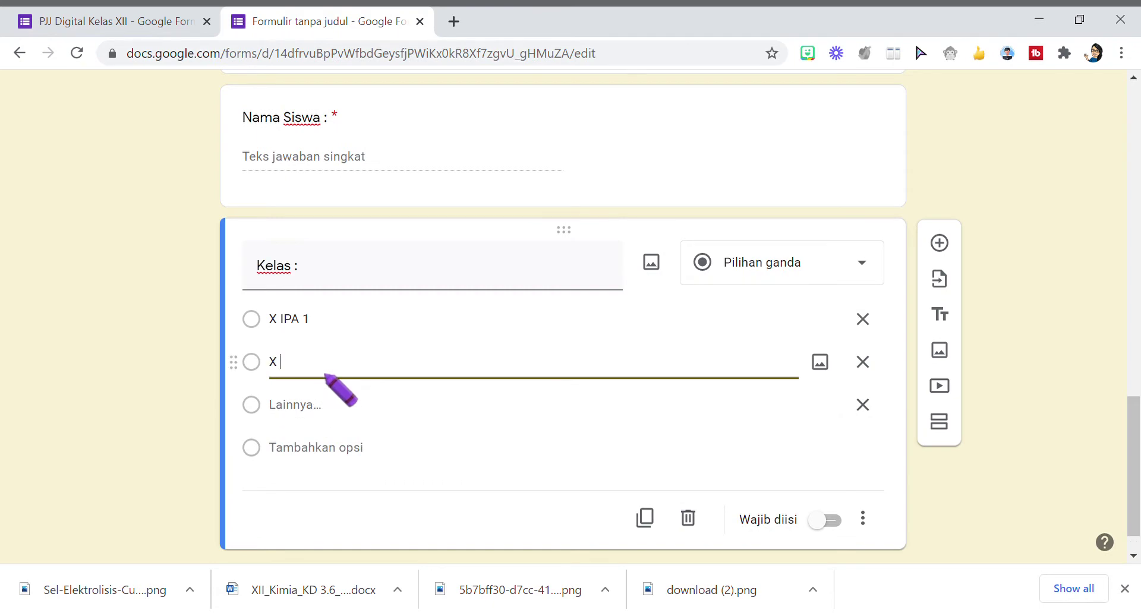
type("IPA 2")
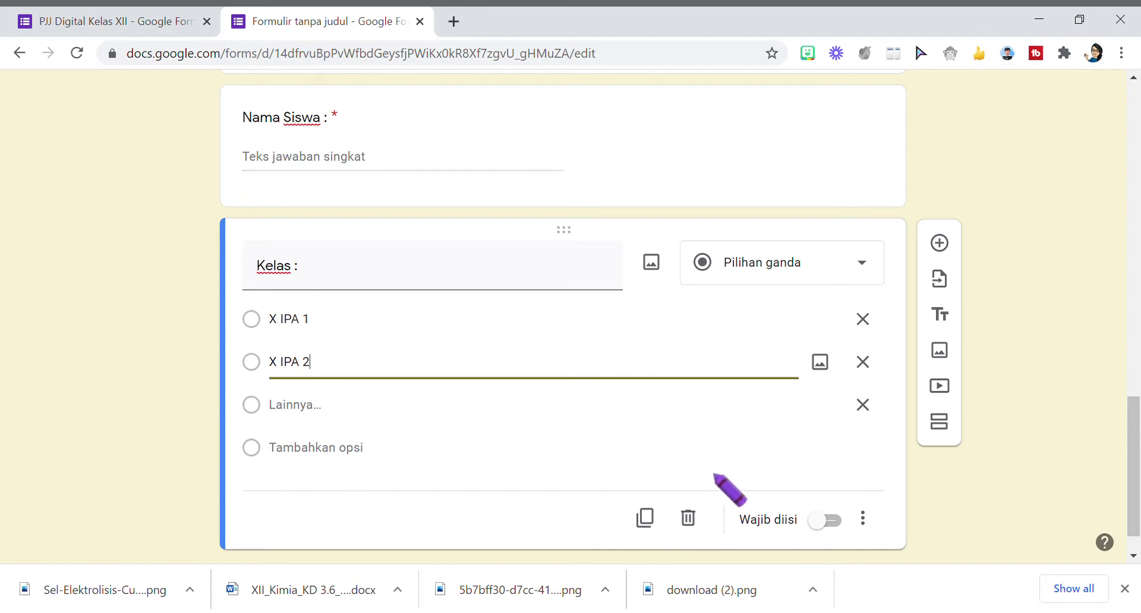
left_click(820, 520)
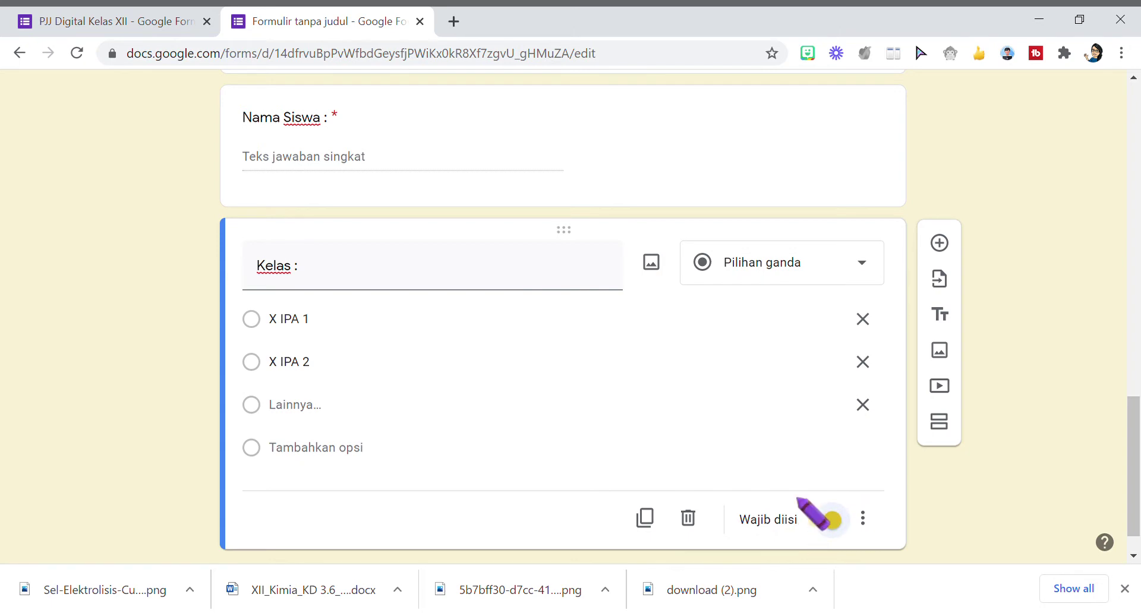
Add a third section after the Kelas question and title it "Silahkan disimak dulu ya".
scroll(642, 406, "up", 3)
scroll(650, 410, "down", 4)
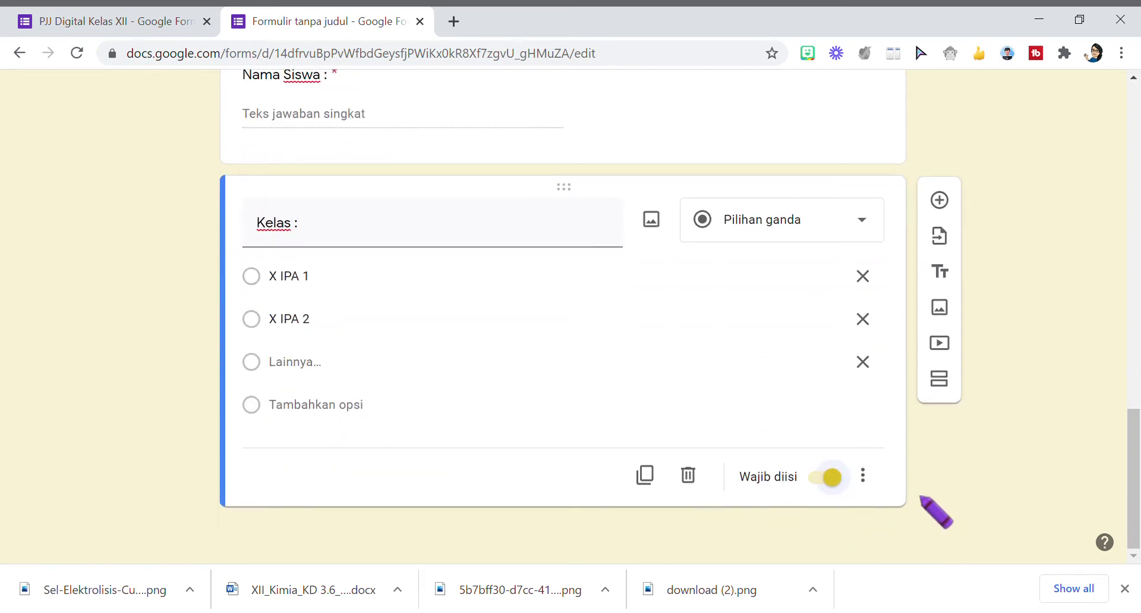
left_click(951, 384)
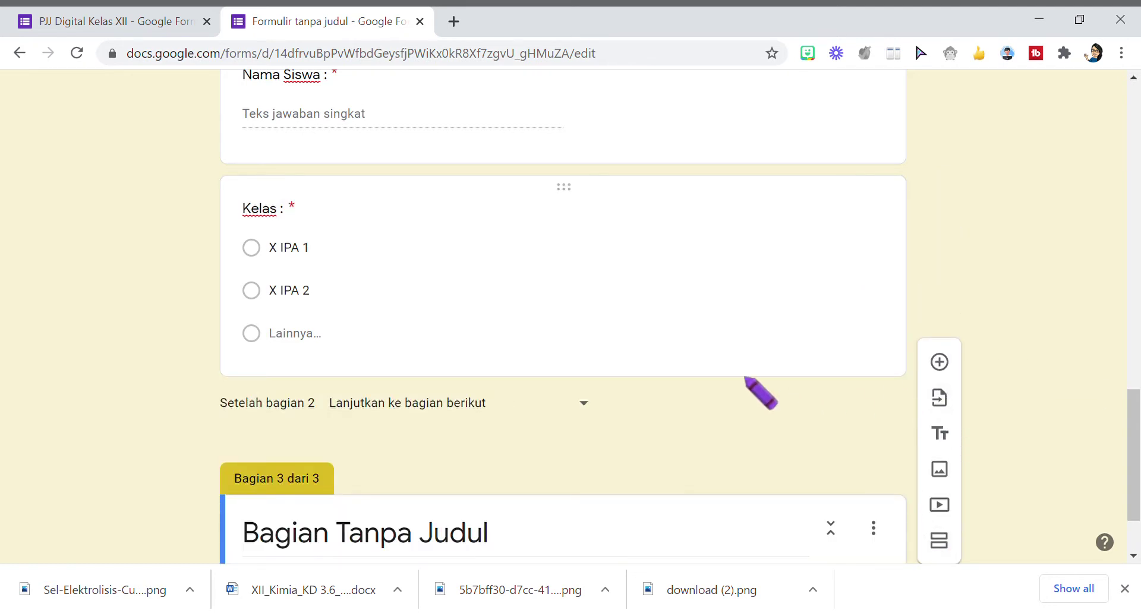
left_click(695, 590)
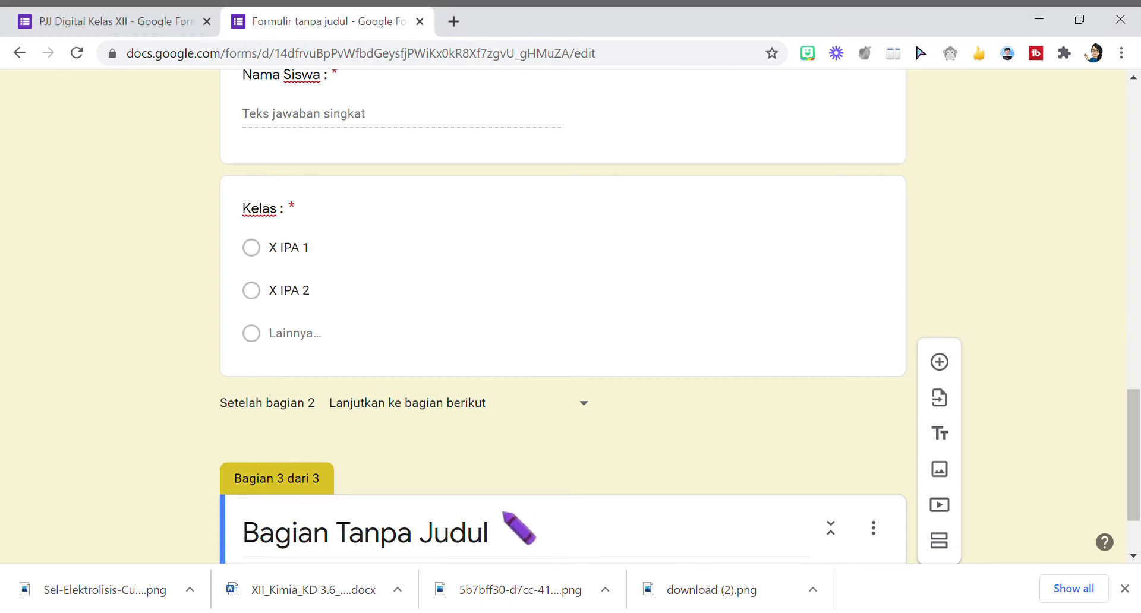
scroll(463, 458, "down", 2)
left_click(444, 441)
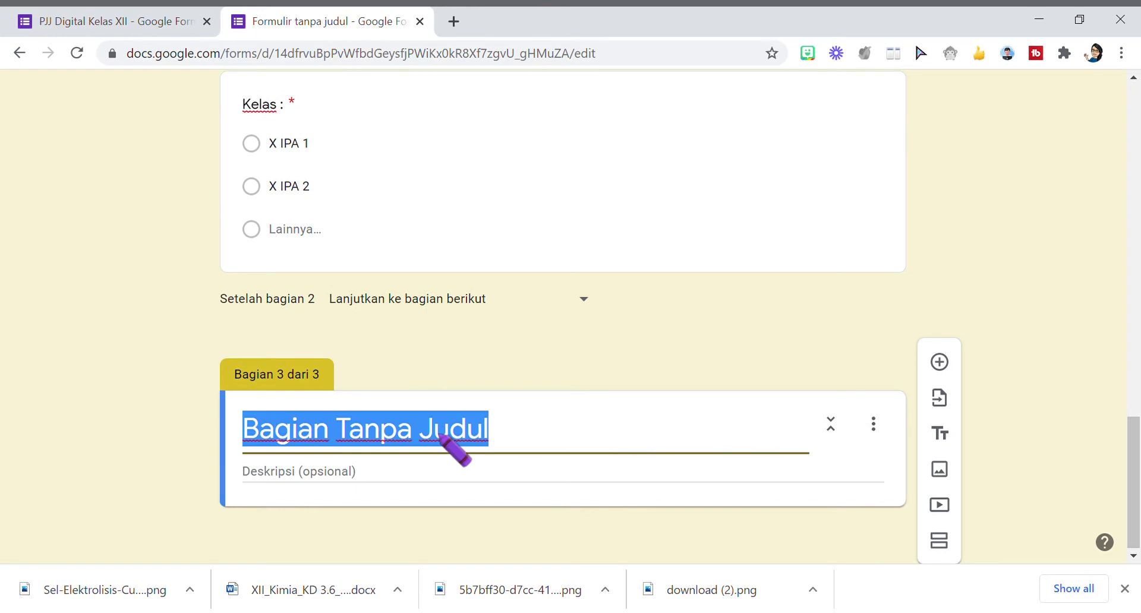
type("Silahkan disimak dulu ya")
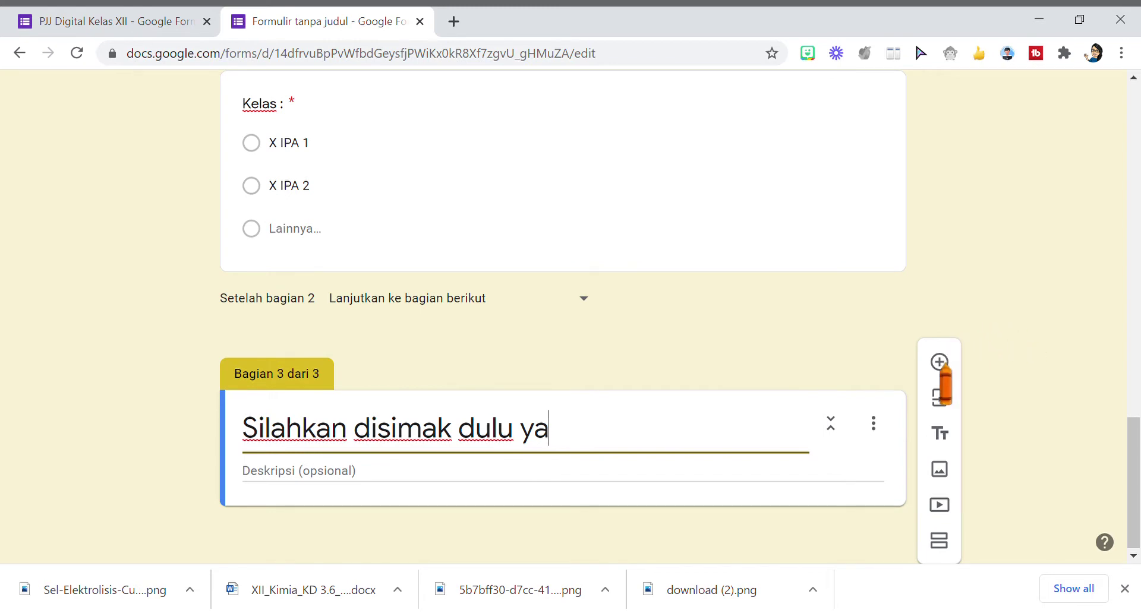
left_click(940, 505)
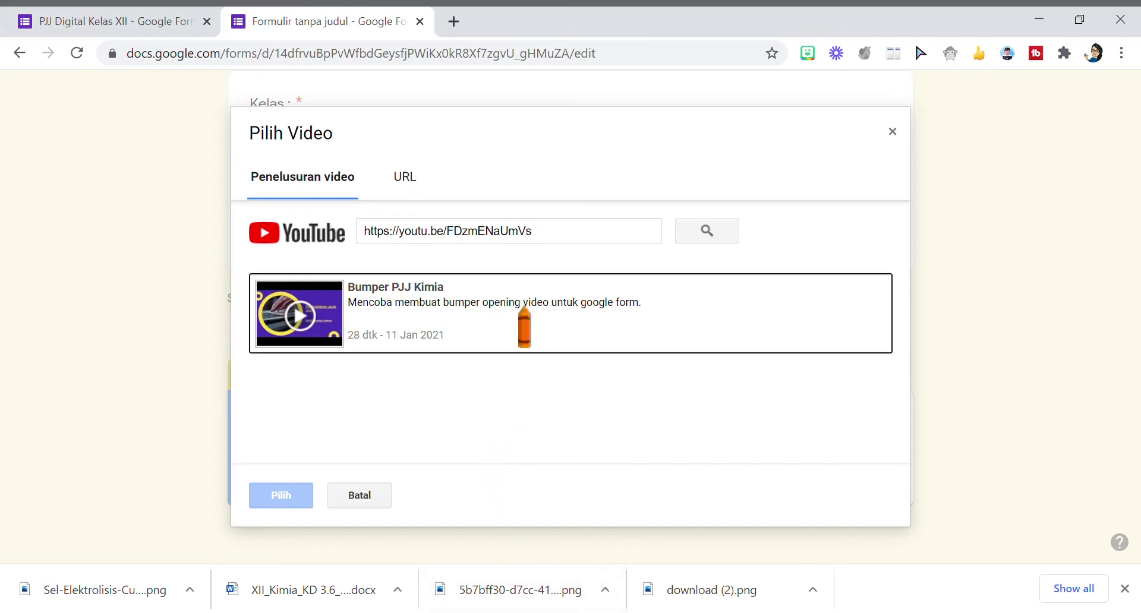
left_click_drag(627, 230, 358, 241)
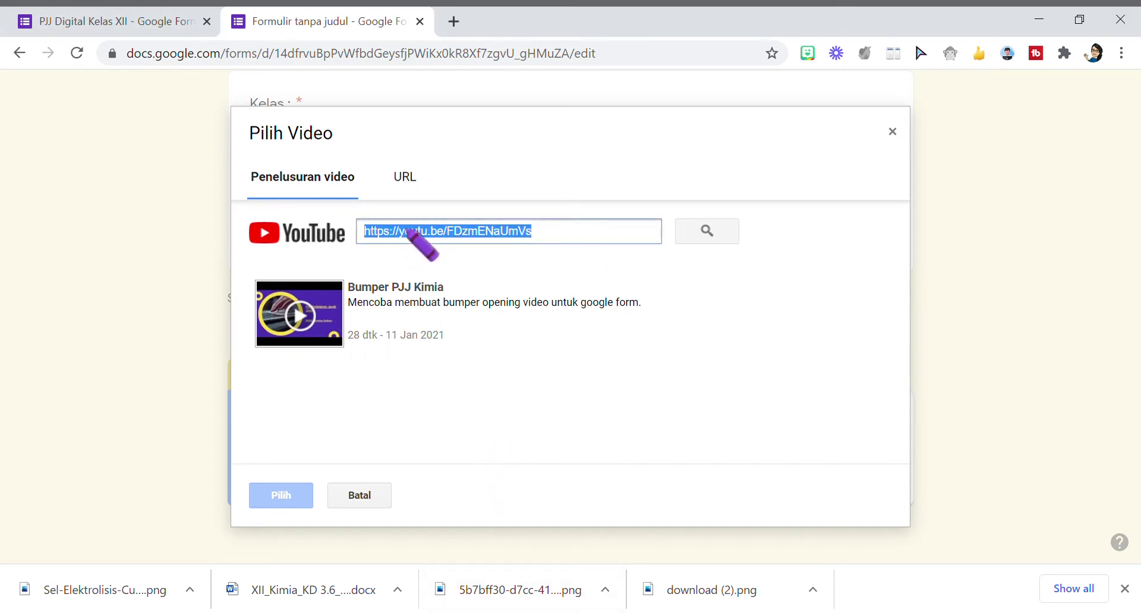
type("https://www.youtube.com/watch?v=hS5CfP8n_js")
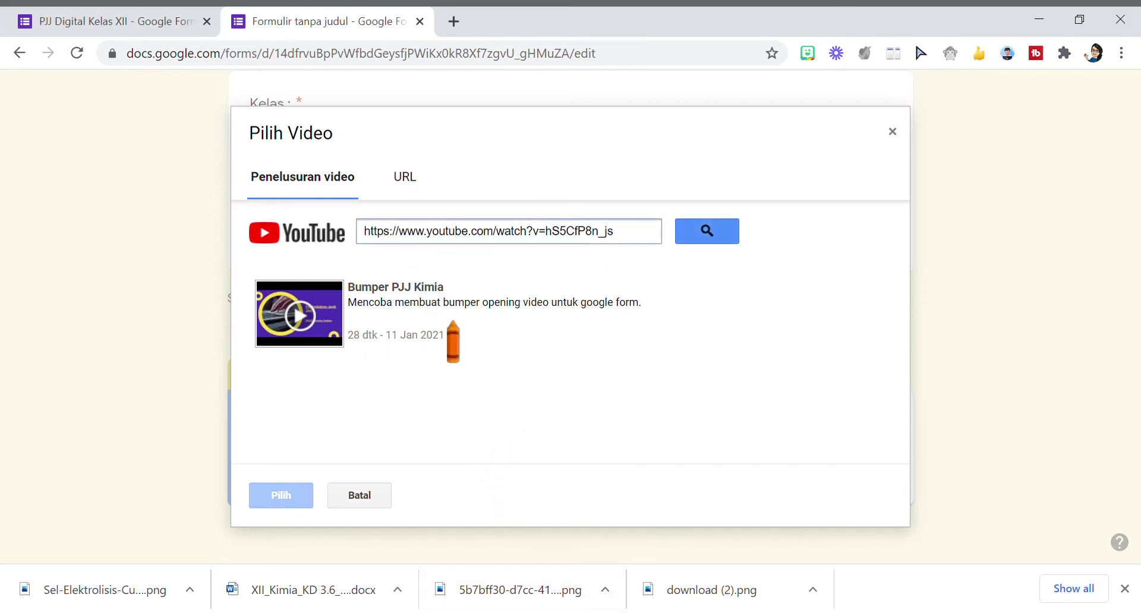
left_click(722, 229)
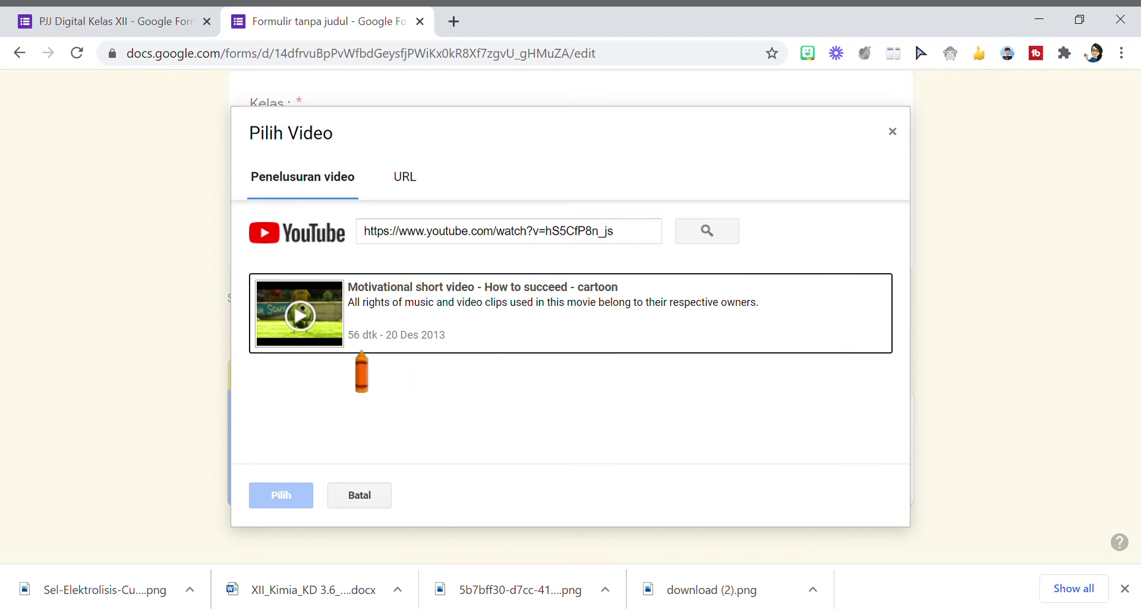
left_click(471, 332)
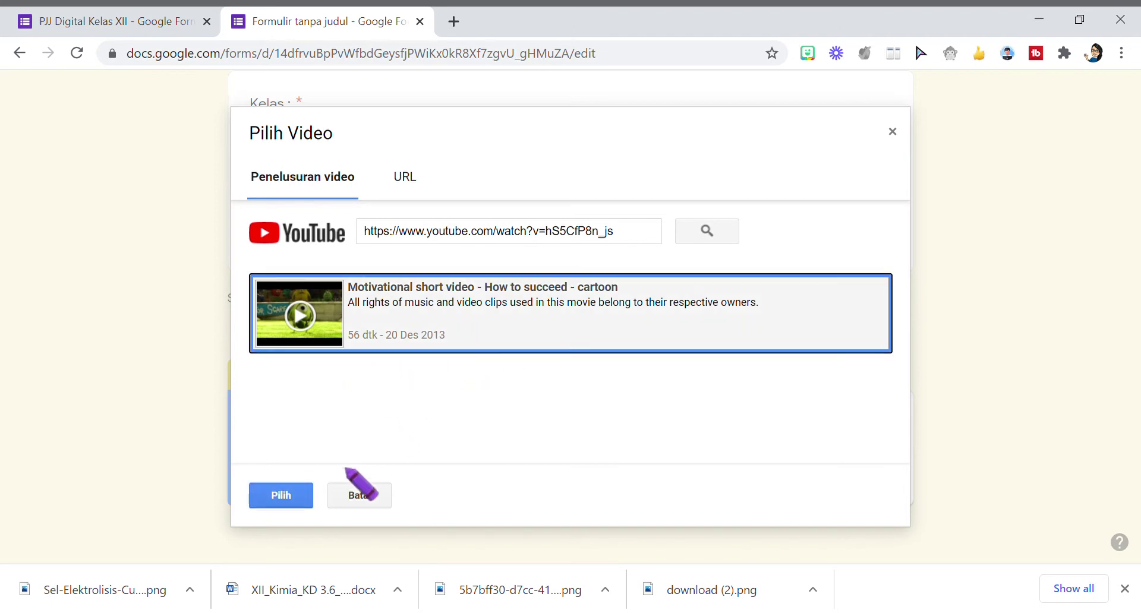
left_click(297, 497)
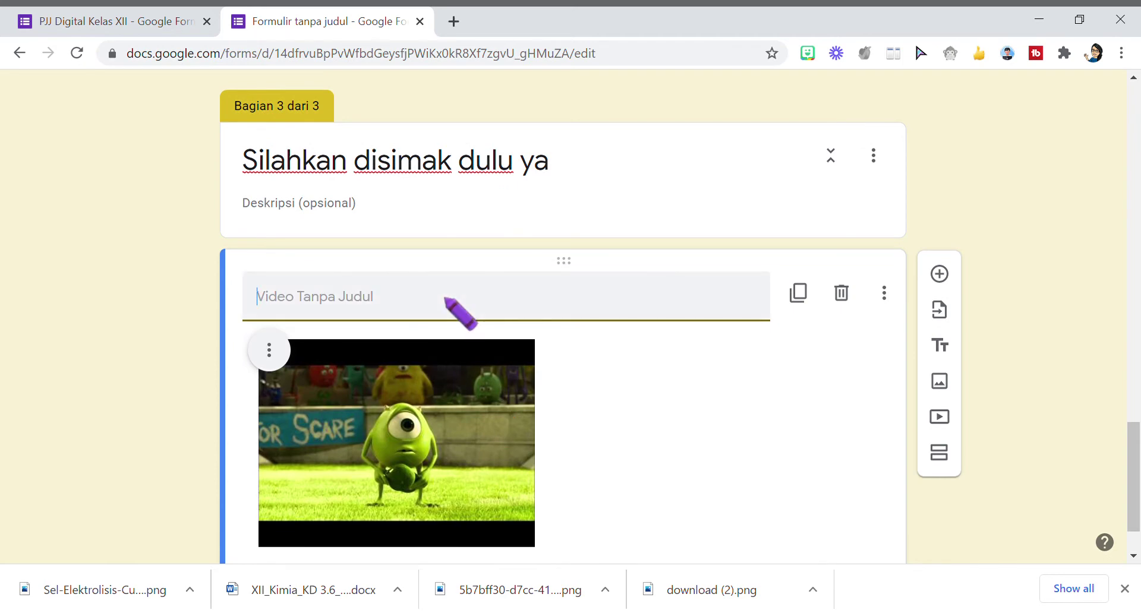
Title the inserted motivational video "Motivasi Belajar".
type("M")
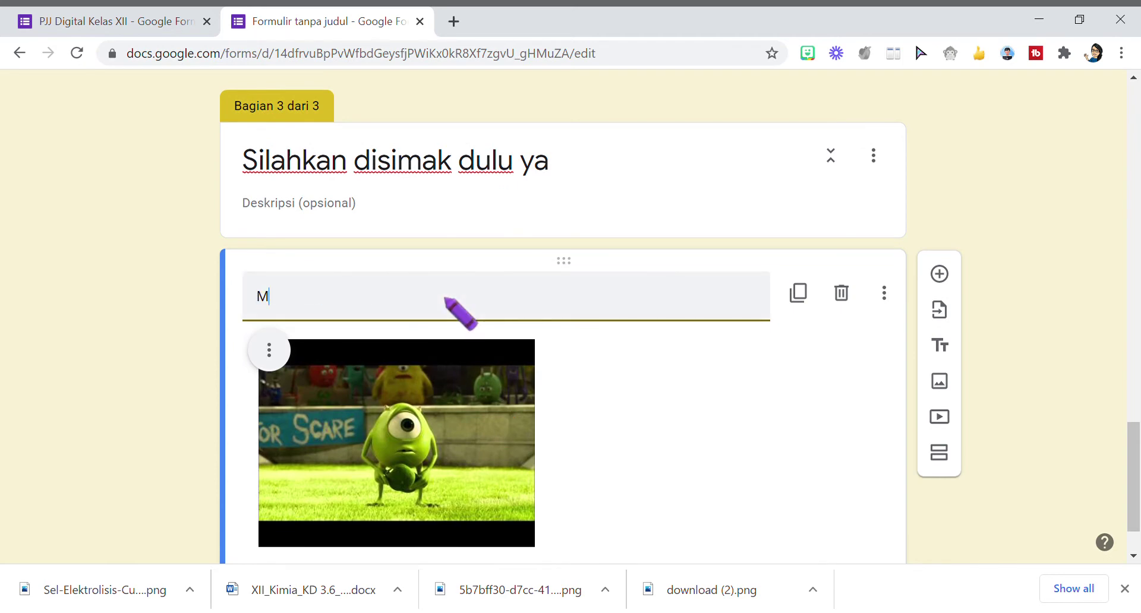
type("otivasi Belajar")
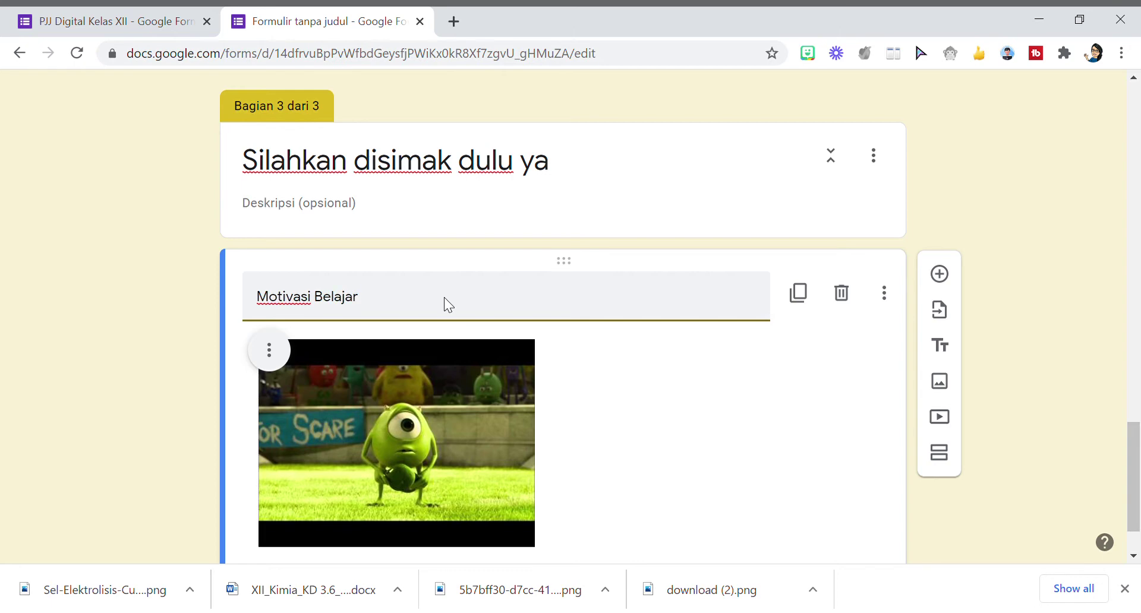
scroll(643, 245, "down", 1)
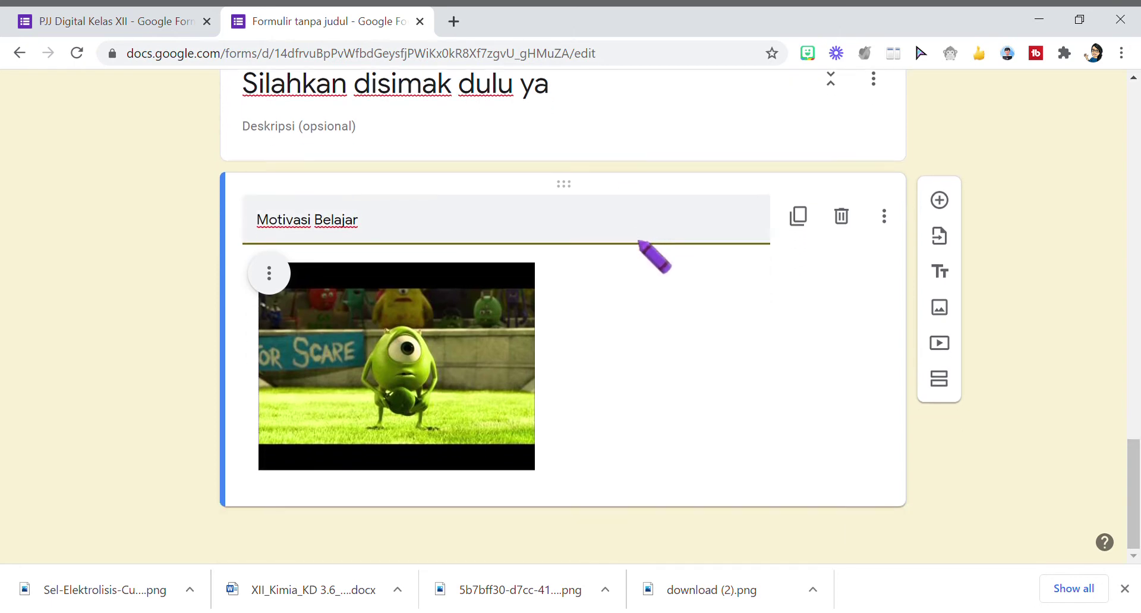
left_click(811, 360)
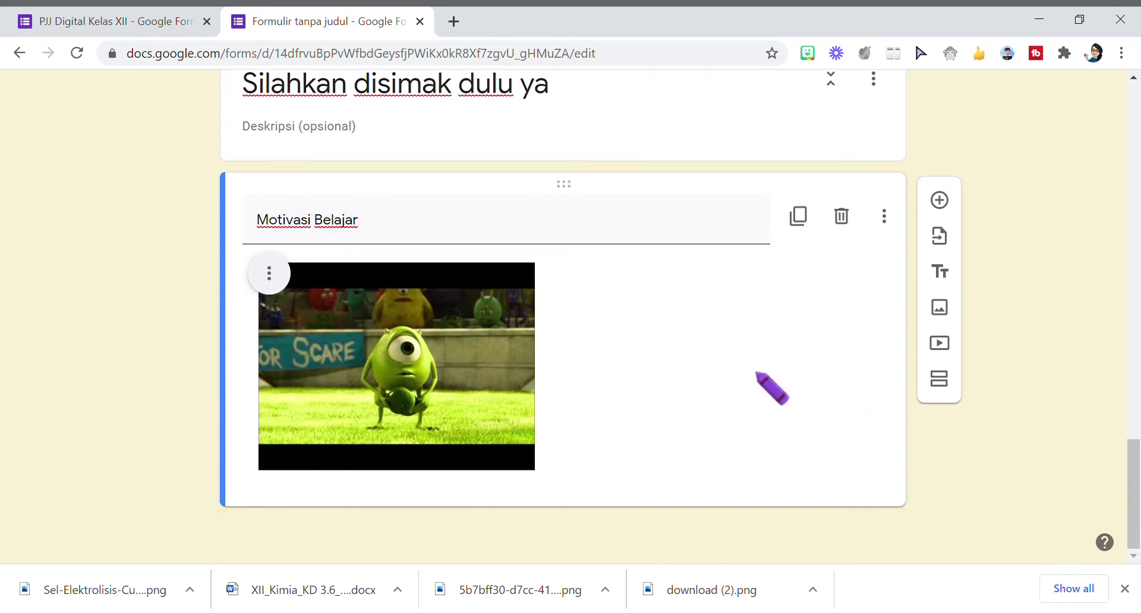
Add a fourth section and fill its description with the preparation notes, Kompetensi Dasar 3. 1 and 4.1, and the three Tujuan Pembelajaran.
left_click(939, 380)
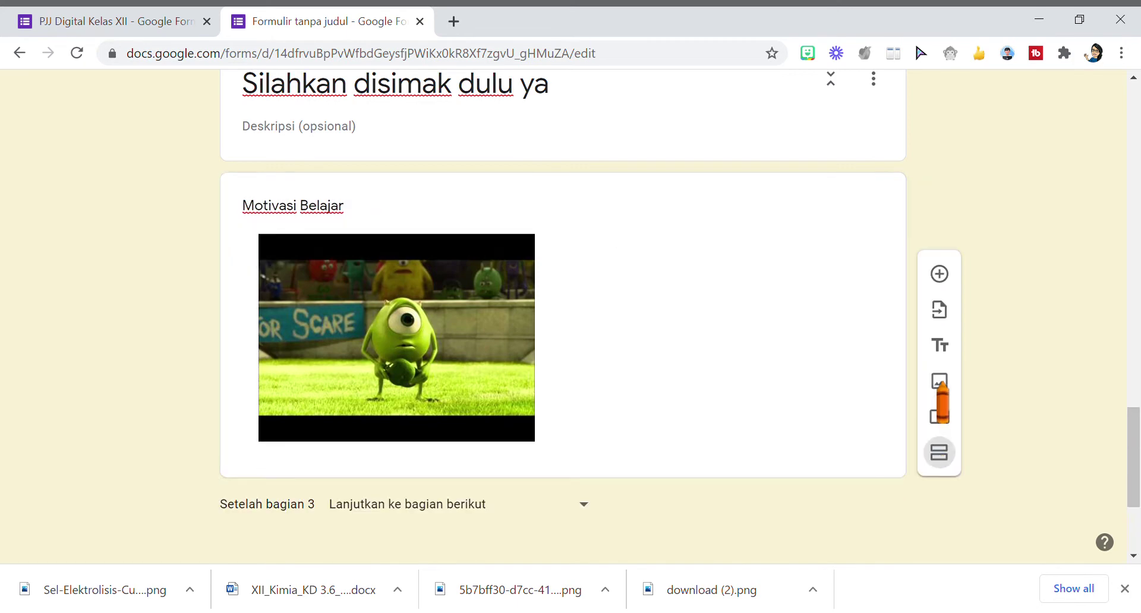
scroll(669, 327, "up", 2)
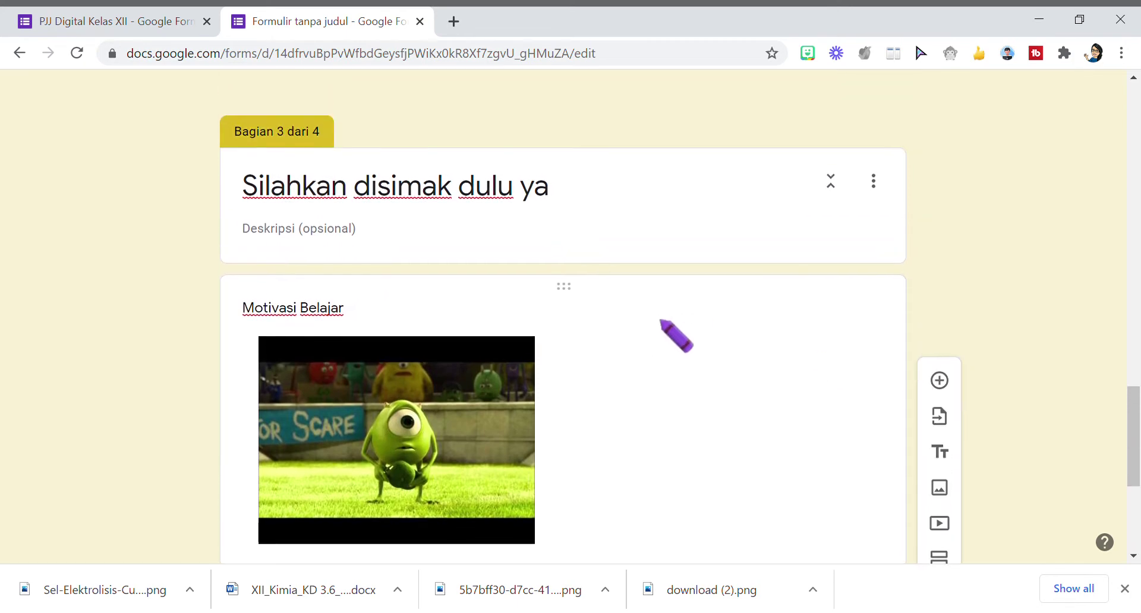
scroll(667, 331, "up", 1)
scroll(667, 331, "down", 6)
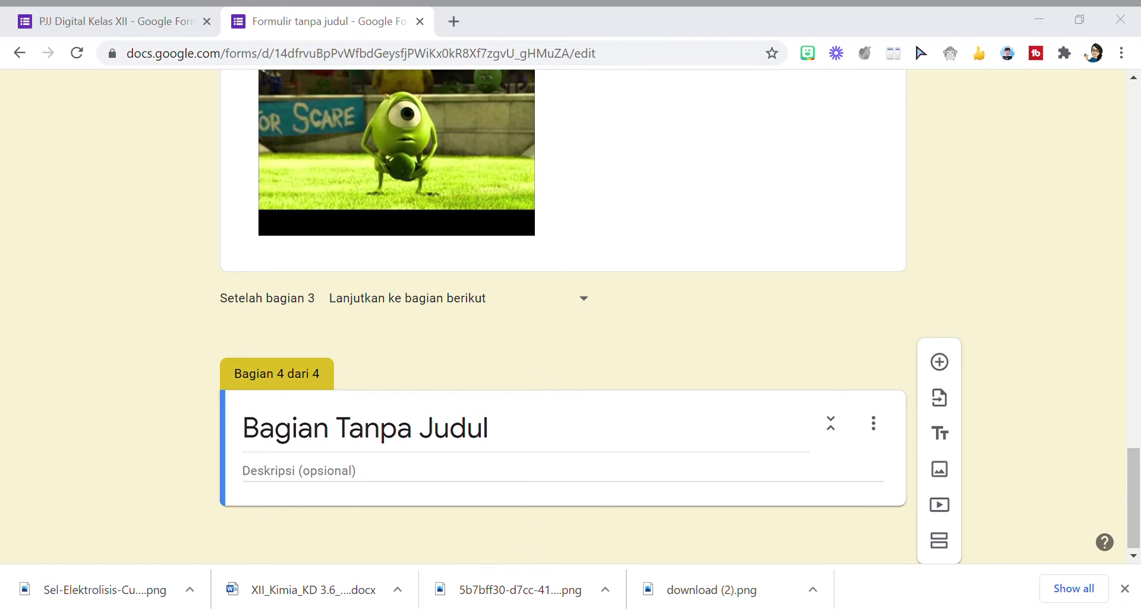
left_click(320, 471)
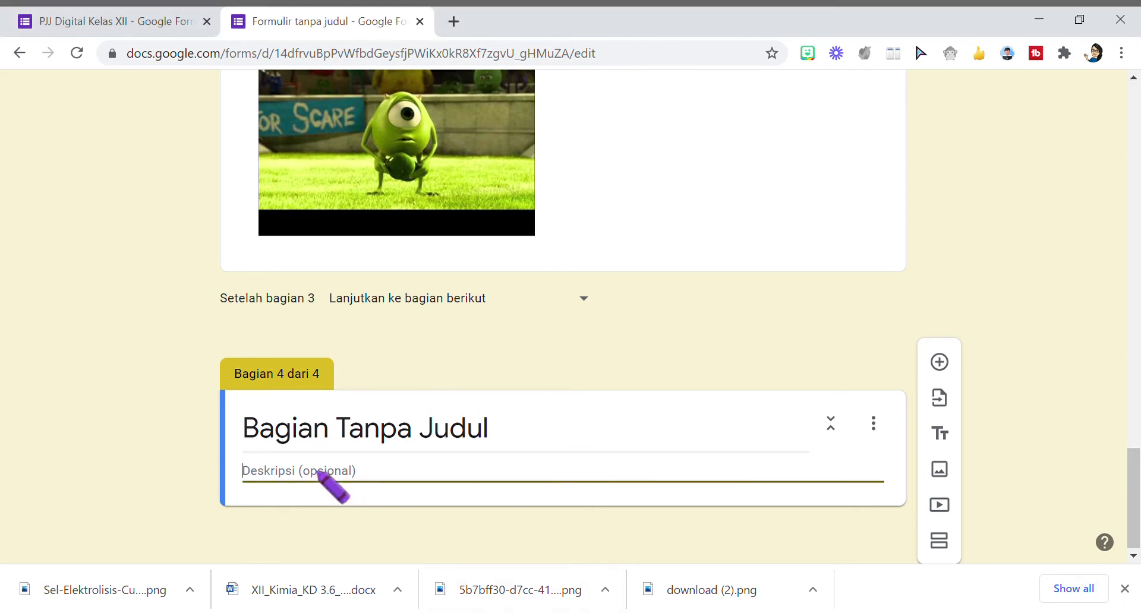
type("Baik Anak-anak...kita akan masuk materi pelajaran  Sebelum kita lanjut kepada materi, perhatikan hal berikut : 1. Siapkan alat tulis menulis (Pulpen dan Buku Catatan) sekaligus cemilan.....kalo ada..... 2. Baca dengan teliti, ikuti dari awal sampai selesai sambil catat, karena pada akhir pembelajaran akan ada resume (kesimpulan).  Kompetensi Dasar 3. 1\tMenerapkan stoikiometri reaksi redoks dan hukum Faraday untuk menghitung besaran-besaran yang terkait sel elektrolisis Kompetensi Dasar 4.1\tMenyajikan rancangan prosedur penyepuhan benda dari logam dengan ketebalan lapisan dan luas tertentu  Tujuan Pembelajaran 1.\tMenjelaskan tentang sel elektrolisis 2.\tMenentukan reaksi yang terjadi di katoda dan anoda 3.\tMenuliskan reaksi elektrolisis")
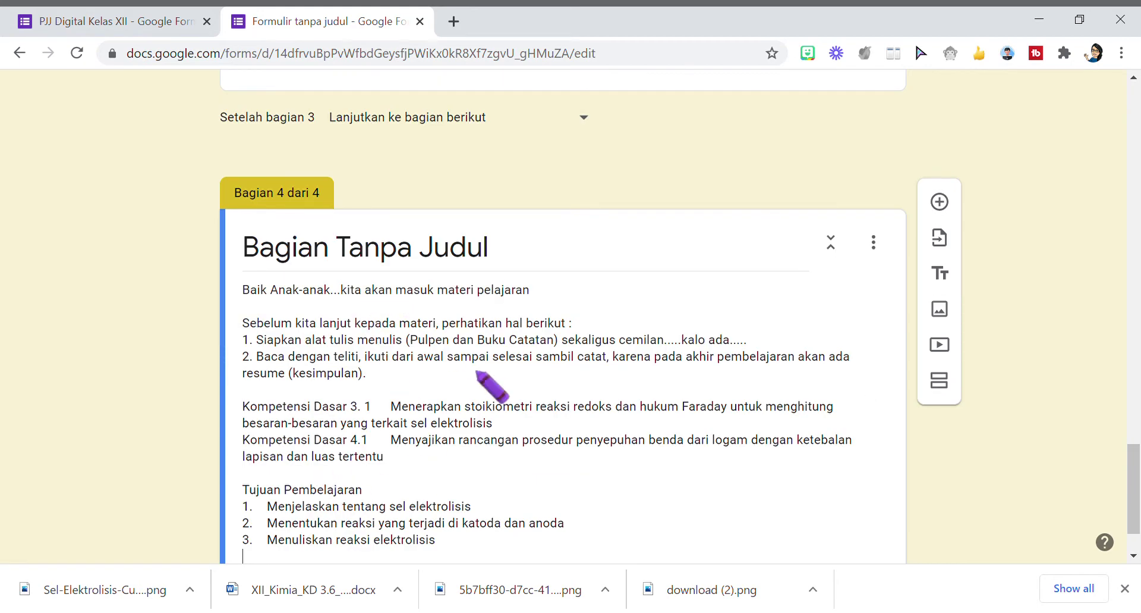
Title the fourth section "Pendahuluan".
left_click(447, 245)
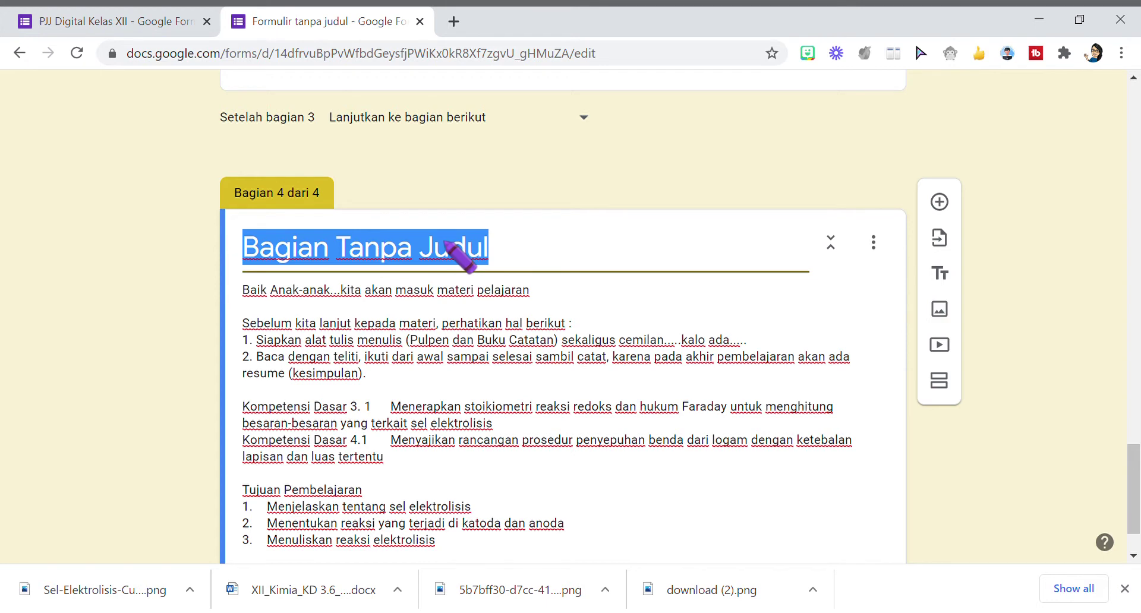
type("Pen")
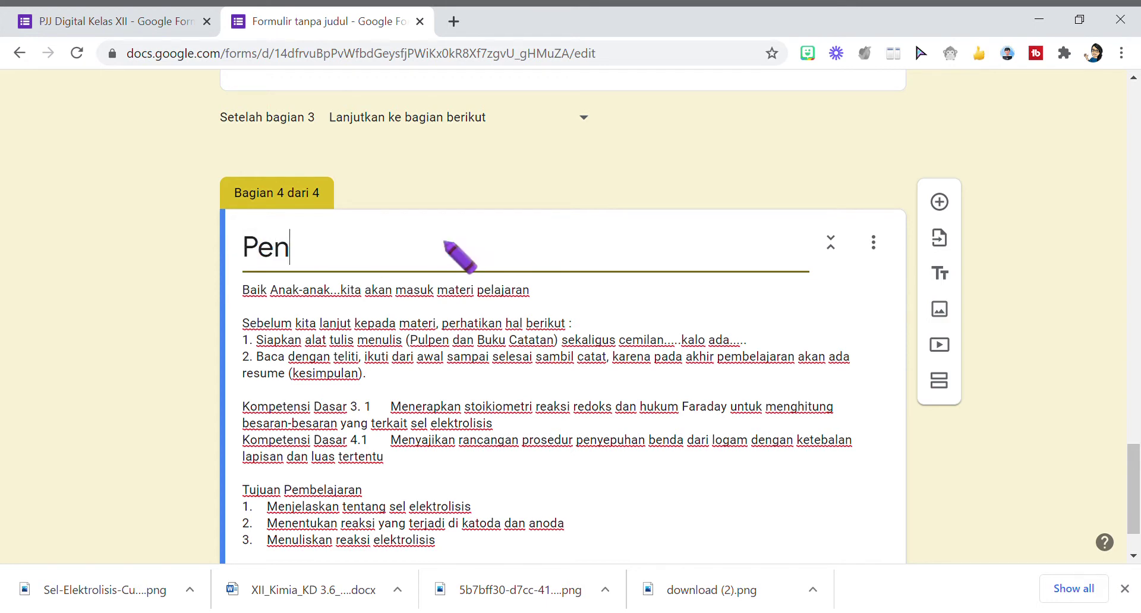
type("dahuluan")
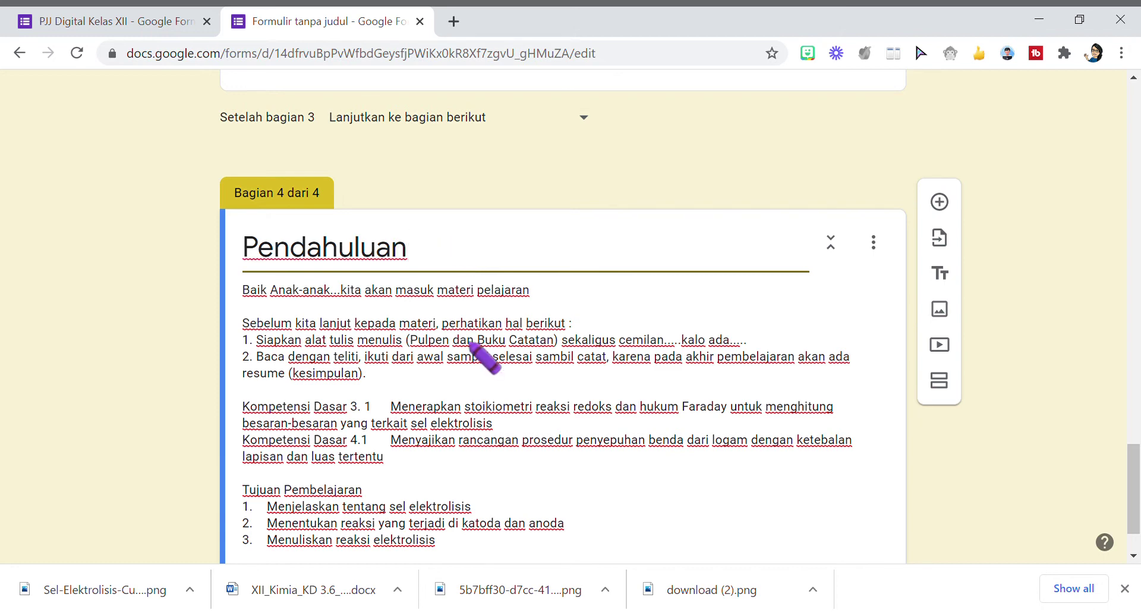
scroll(395, 375, "down", 1)
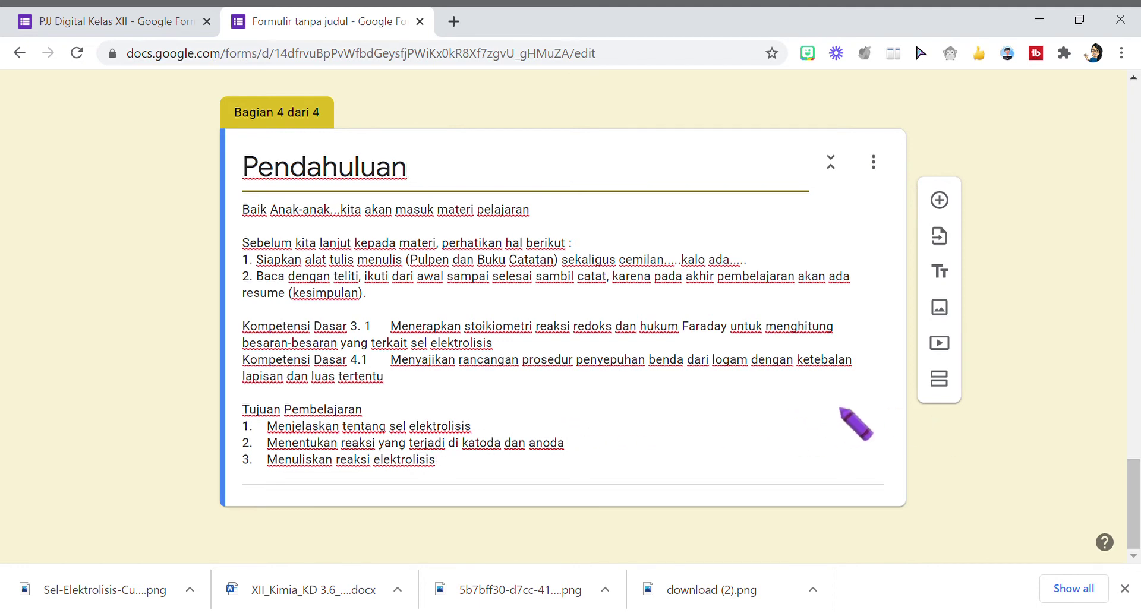
Add a fifth section after Pendahuluan and title it "Peta konsep".
left_click(938, 379)
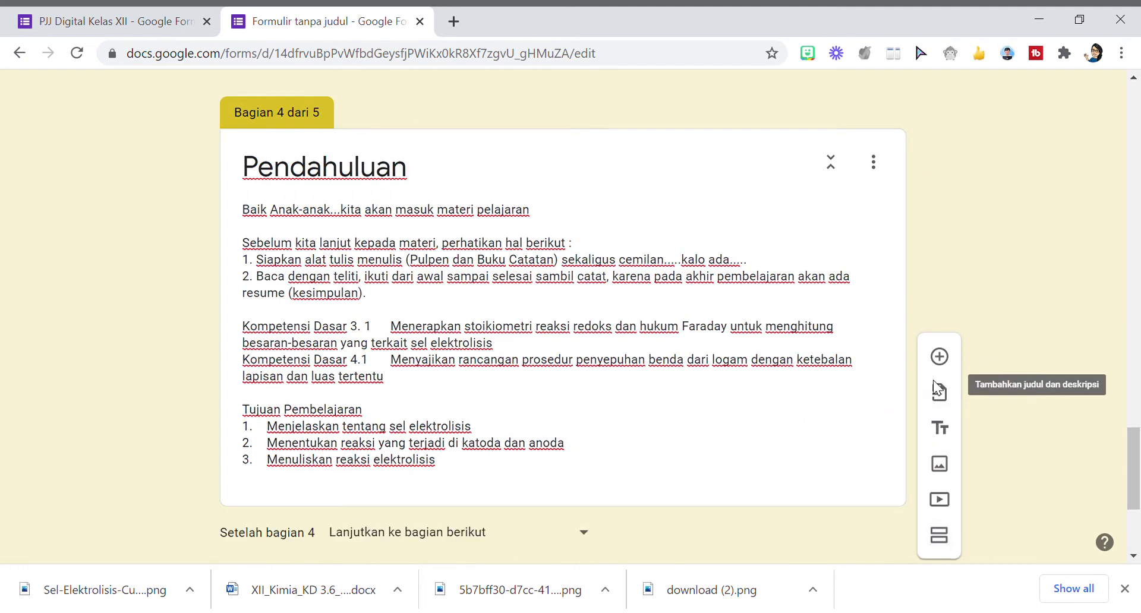
left_click(668, 582)
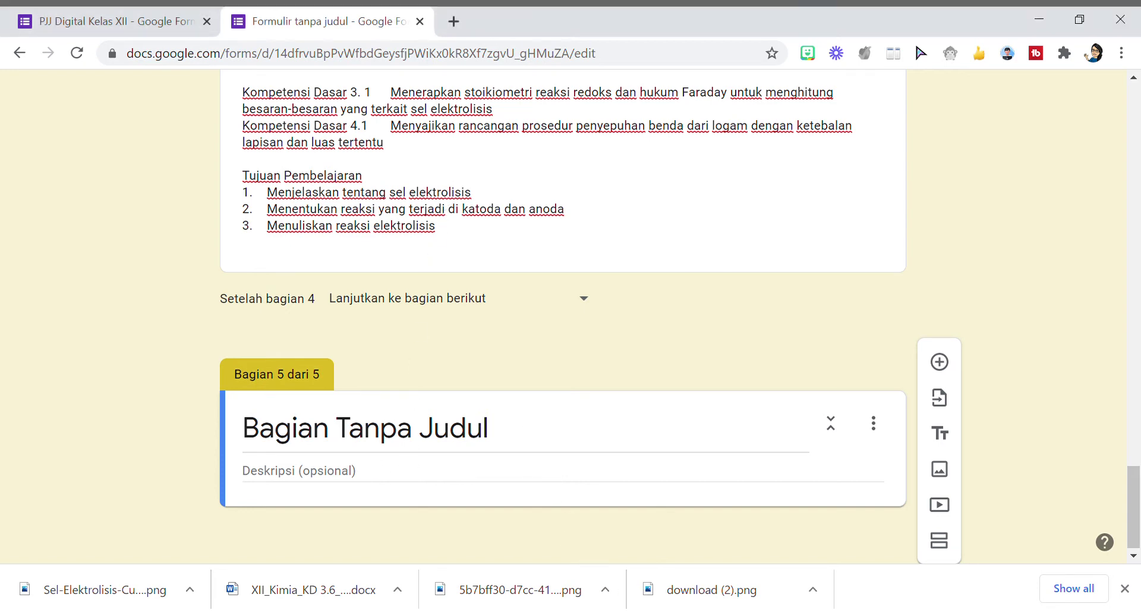
left_click(395, 432)
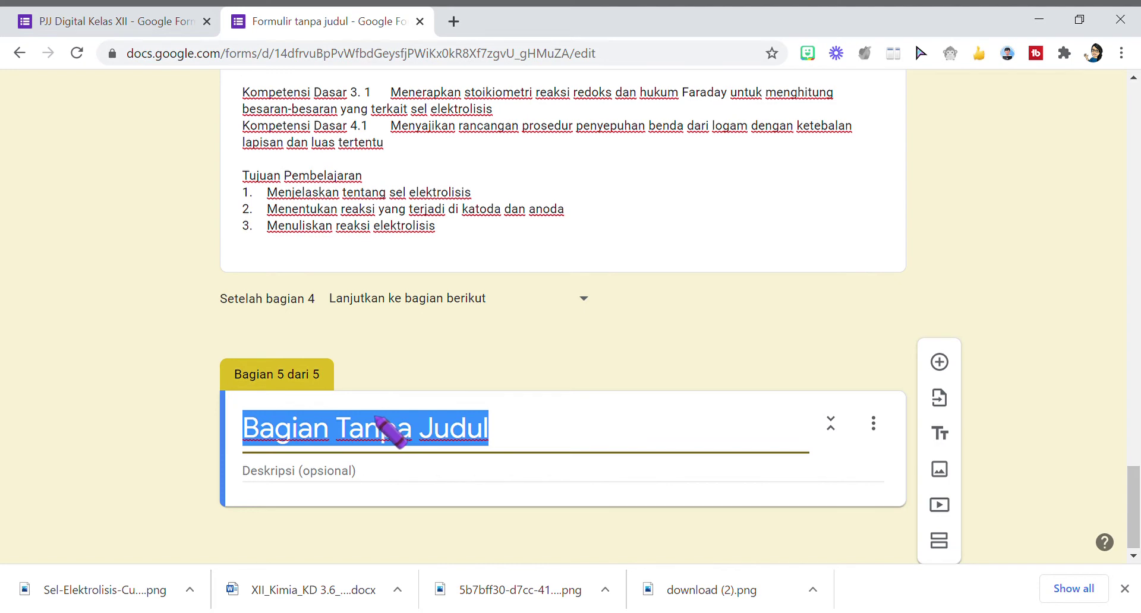
type("Peta konsep")
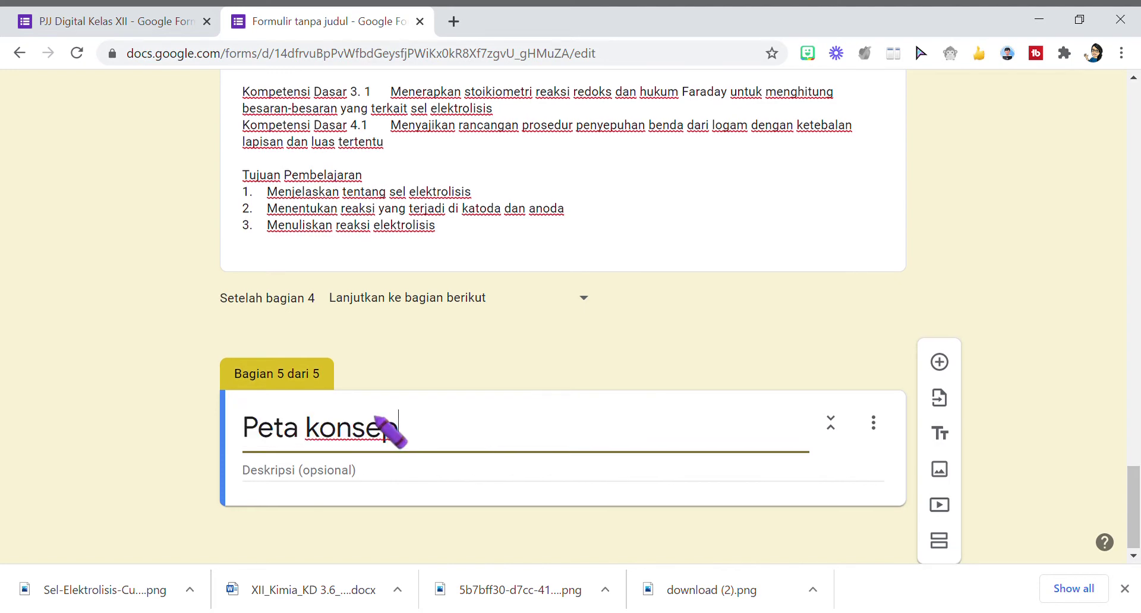
Upload the Sel Elektrolisis concept map image from the computer into the Peta konsep section and check the whole diagram.
left_click(939, 471)
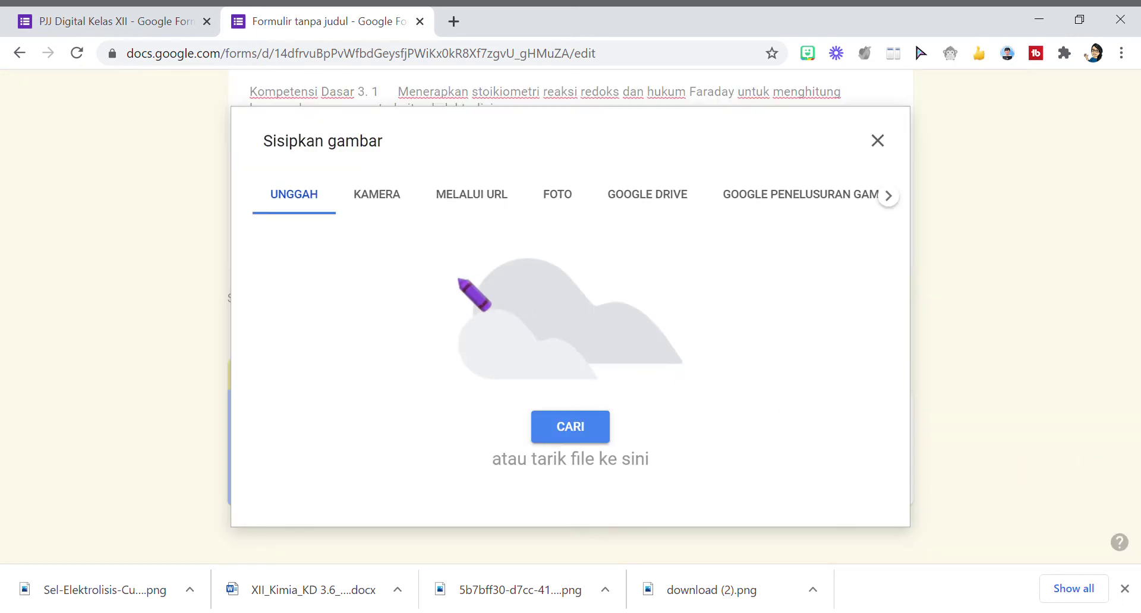
left_click(573, 429)
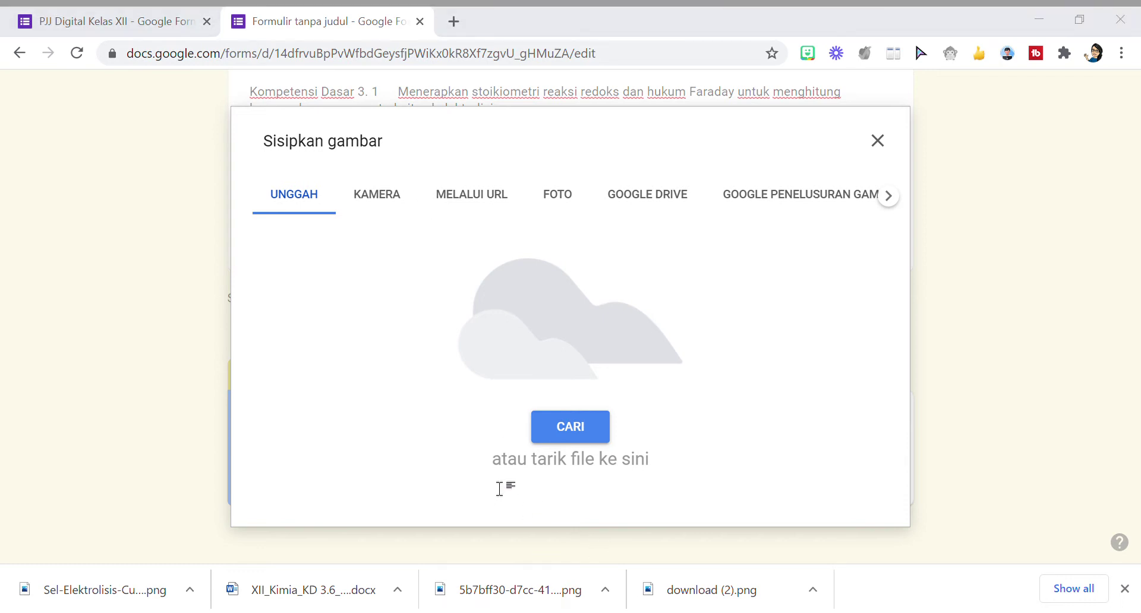
left_click_drag(504, 493, 565, 349)
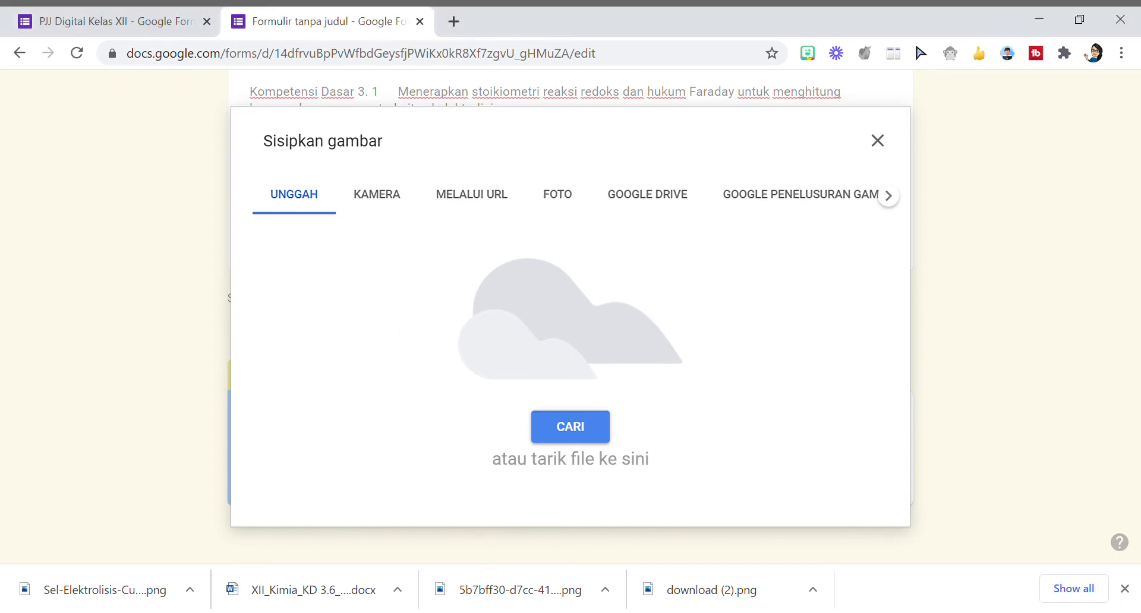
left_click(553, 425)
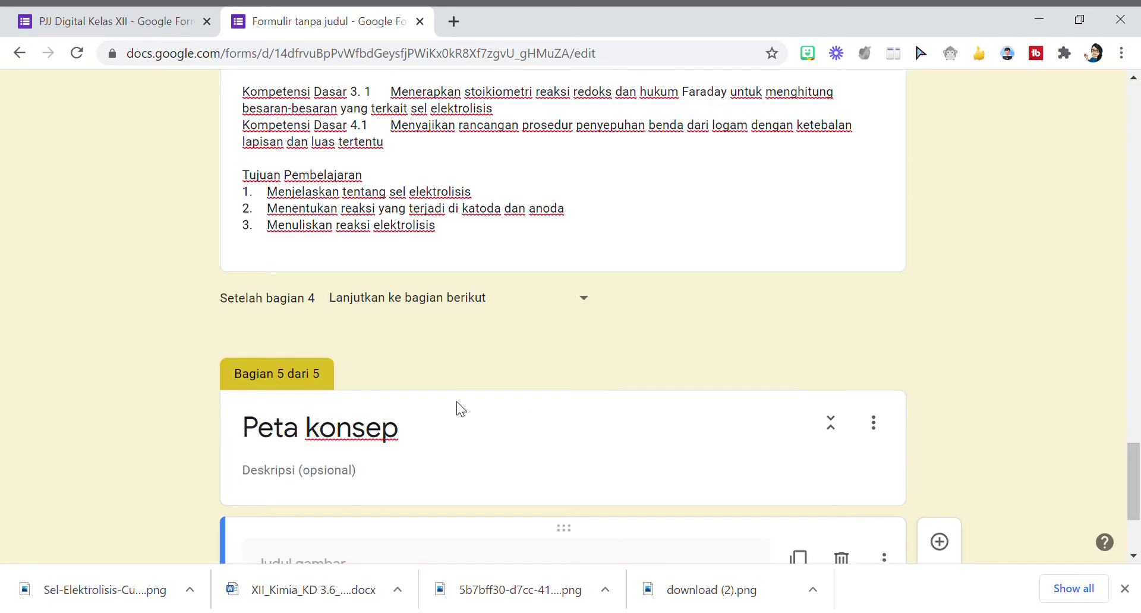
scroll(466, 420, "down", 3)
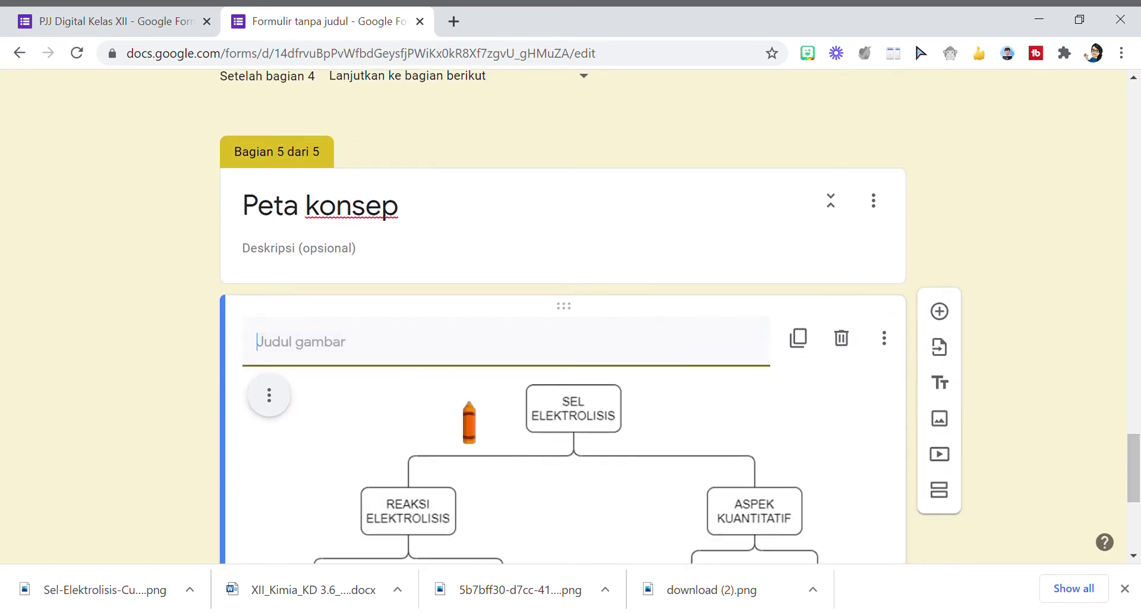
scroll(468, 422, "down", 4)
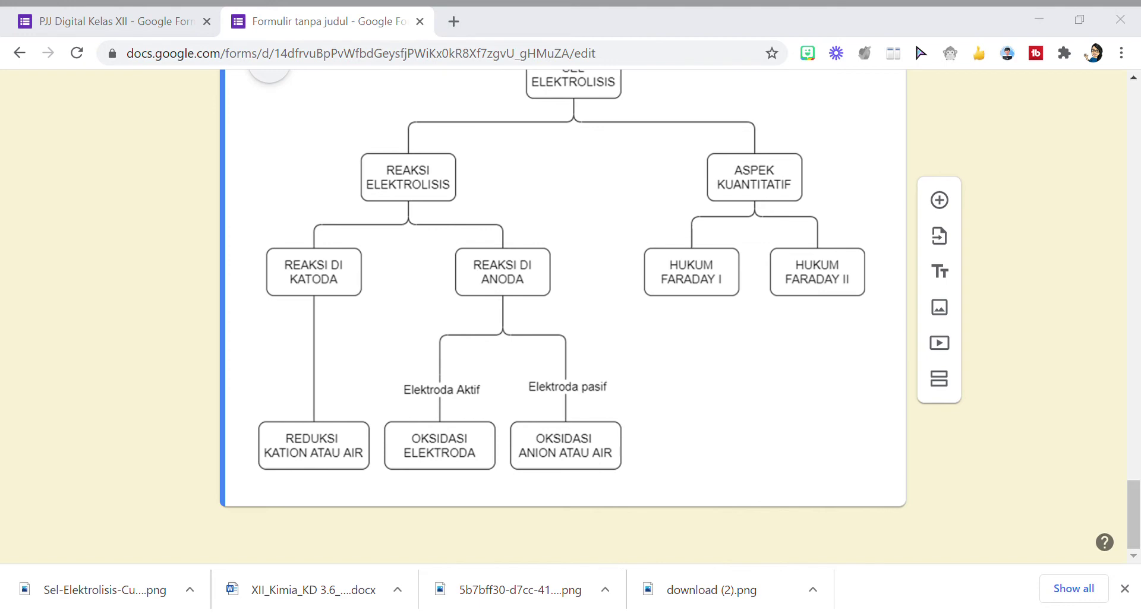
scroll(611, 446, "up", 3)
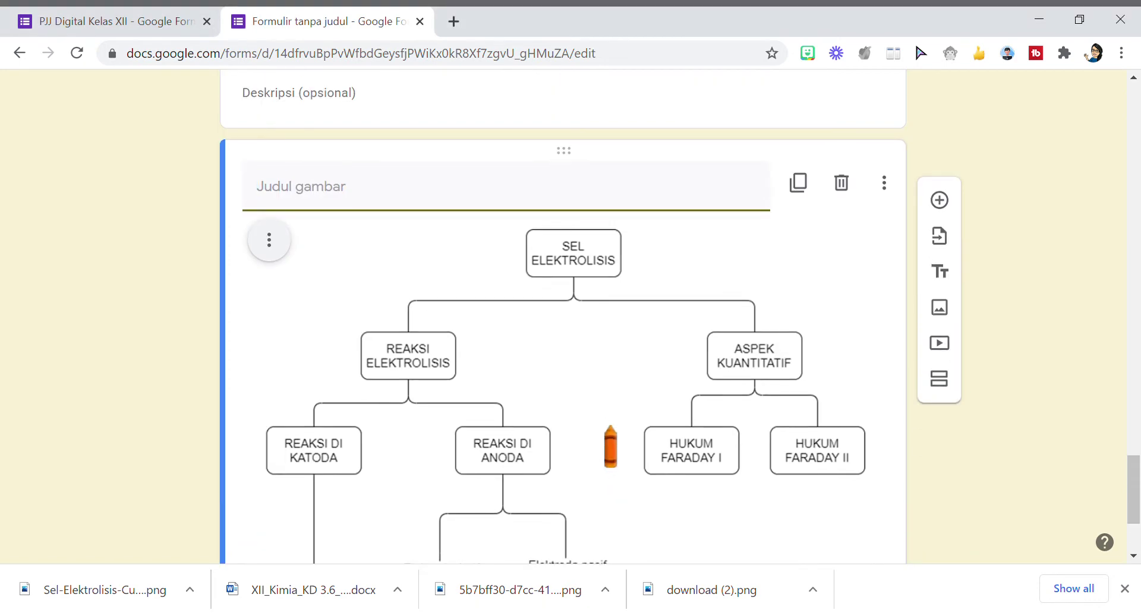
scroll(611, 447, "down", 3)
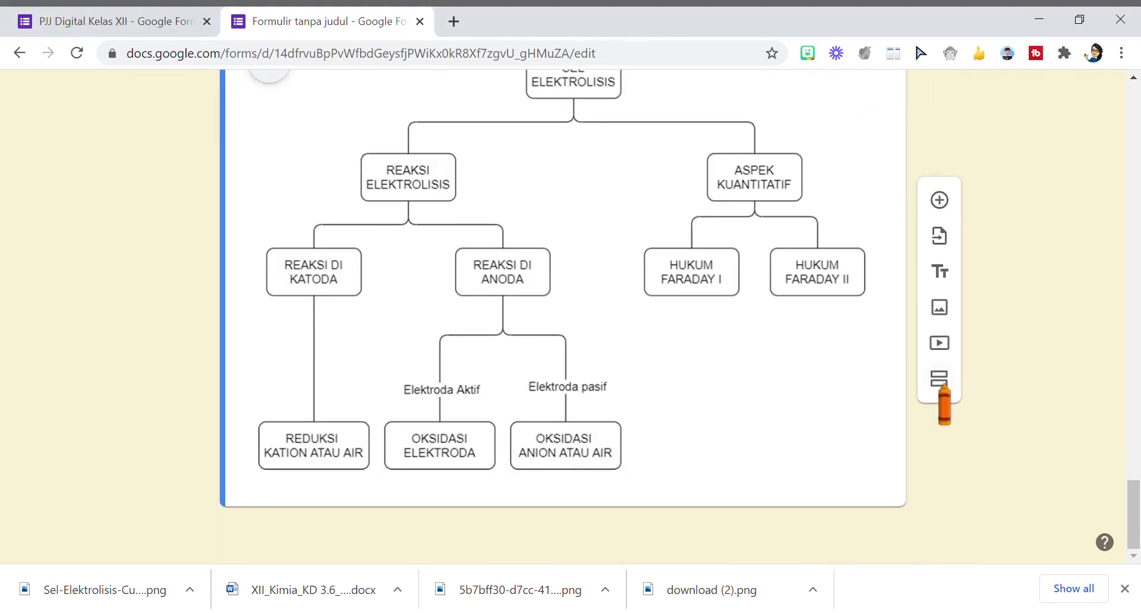
Add a sixth section titled "Materi" and fill its description with the introductory text about turning water into hydrogen gas by elektrolisis.
left_click(939, 379)
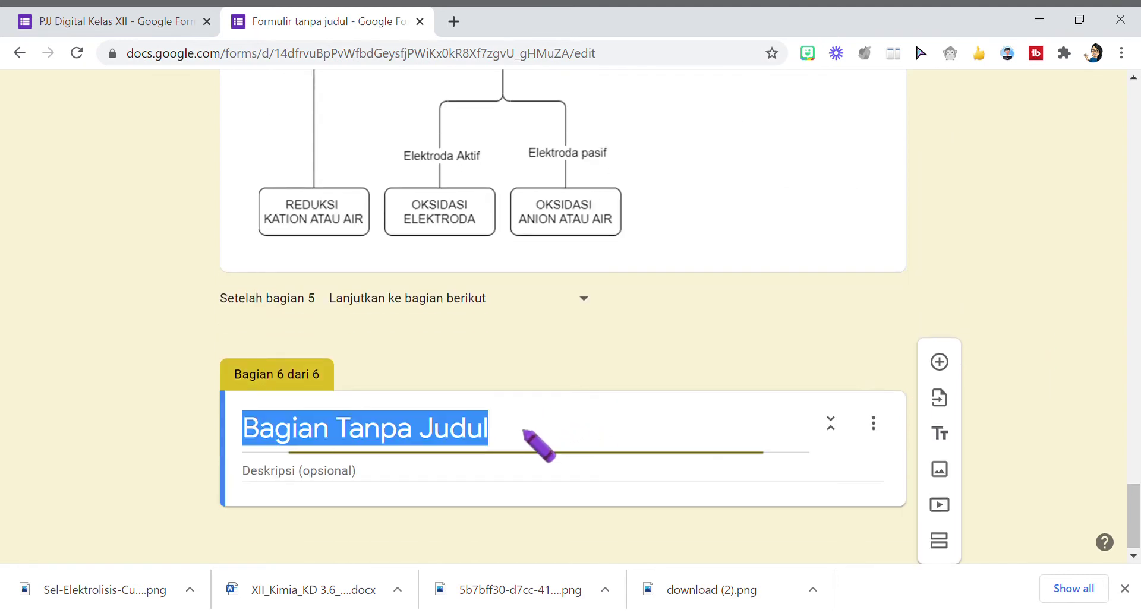
type("Materi")
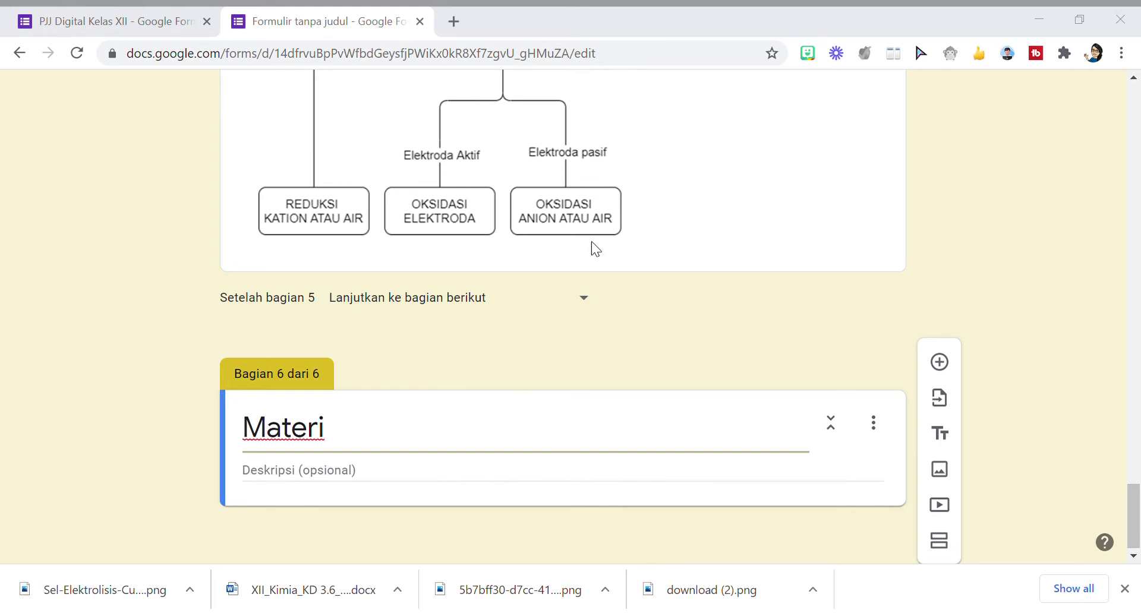
key("alt+Tab")
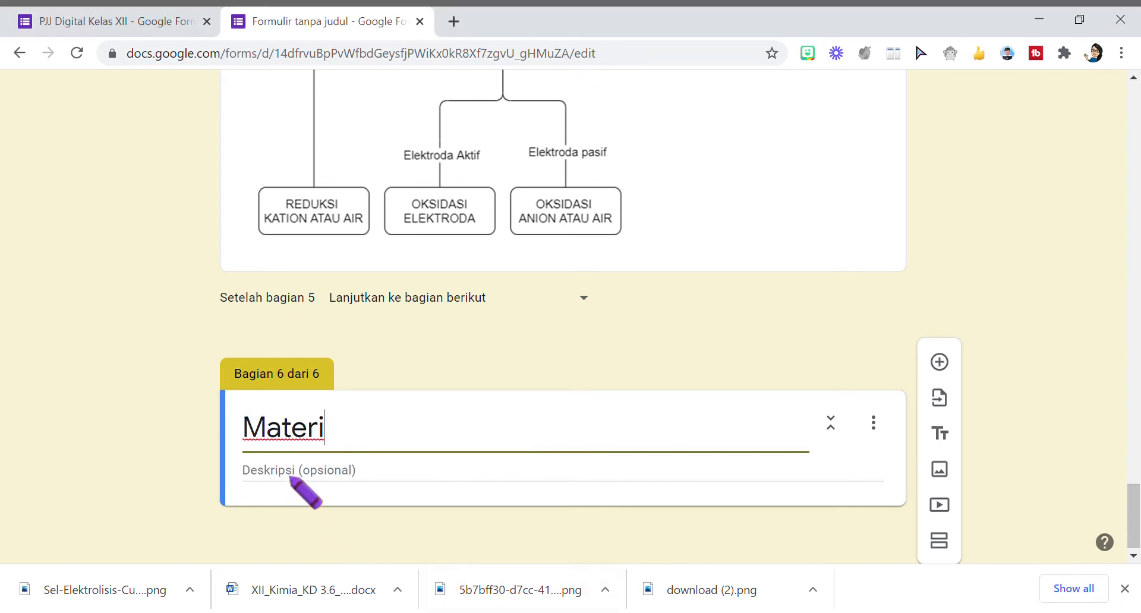
left_click(291, 472)
type("Tahukah kalian bahwa air dapat diubah menjadi gas hidrogen? kemudian bisa dijadikan sebagai bahan bakar? BBH atau bahan bakar hidrogen adalah sumber energi masa depan yang bersifat ecoenergy dengan proses pembakaran yang hanya menghasilkan air dan energi berupa listrik dan panas. Teknologi BBH ini masih jarang yang menggunakan karena sangat sulit mengontrol besarnya energi yang dihasilkan karena menyebabkan ledakan. Sementara kalian bisa kesampingkan efek ledakannya. Tidak salah jika kalian mau mempelajari hal ini, karena sebenarnya ada kemungkinan menyulap air menjadi komoditas mahal bukan? Kebetulan negara kita 2/3 wilayahnya terdiri dari air. Ini juga bisa menjadi bagian akhir dari solusi krisis energi BBM. Lalu bagaimana cara mengubah air menjadi gas hidrogen? Dalam laboratorium cara ini disebut elektrolisis.")
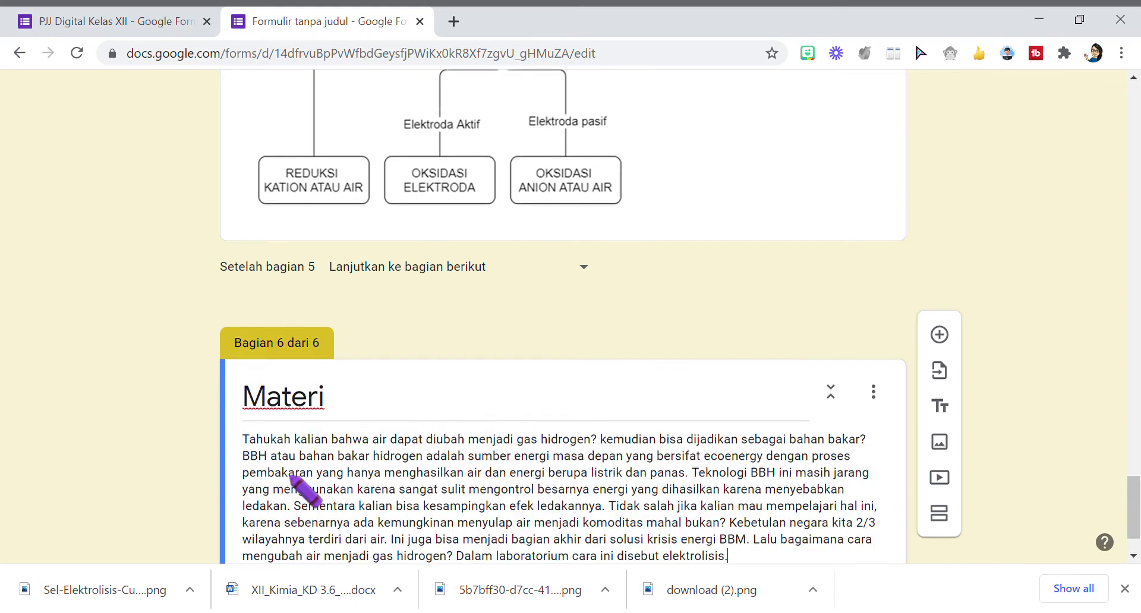
Upload the picture of the black car beside the Hydrogen 35 pump from the computer into the Materi section.
scroll(308, 478, "down", 2)
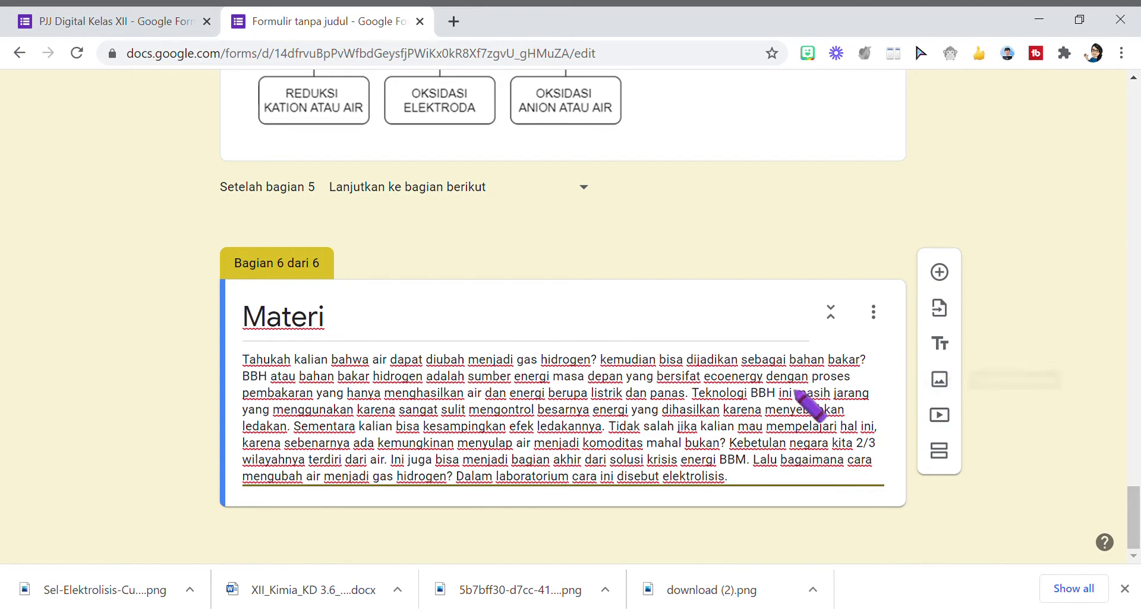
left_click(713, 589)
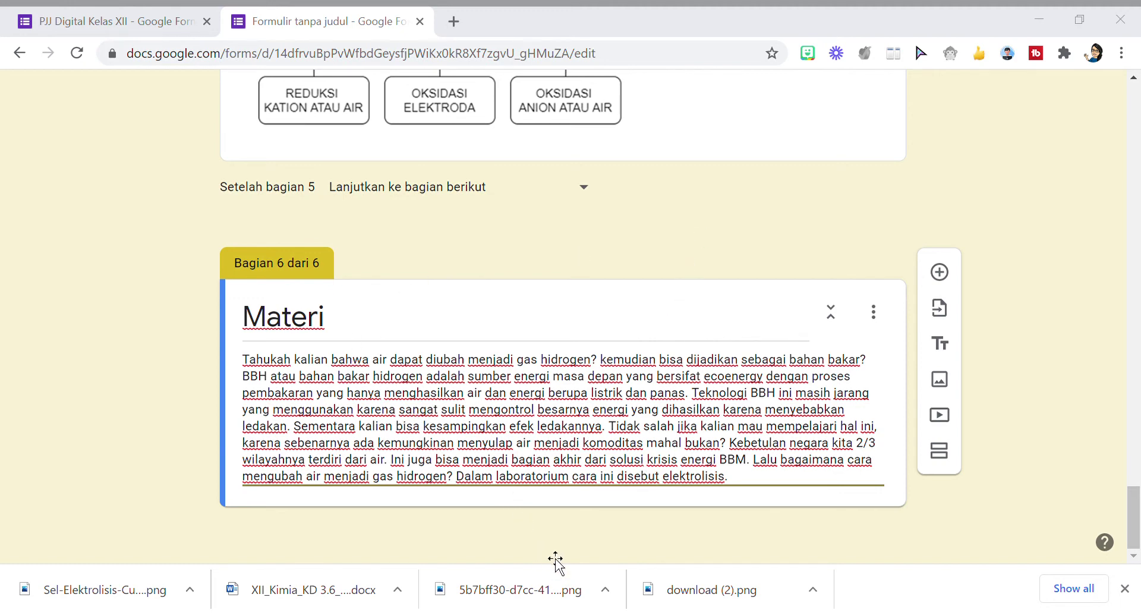
left_click(940, 381)
left_click(569, 434)
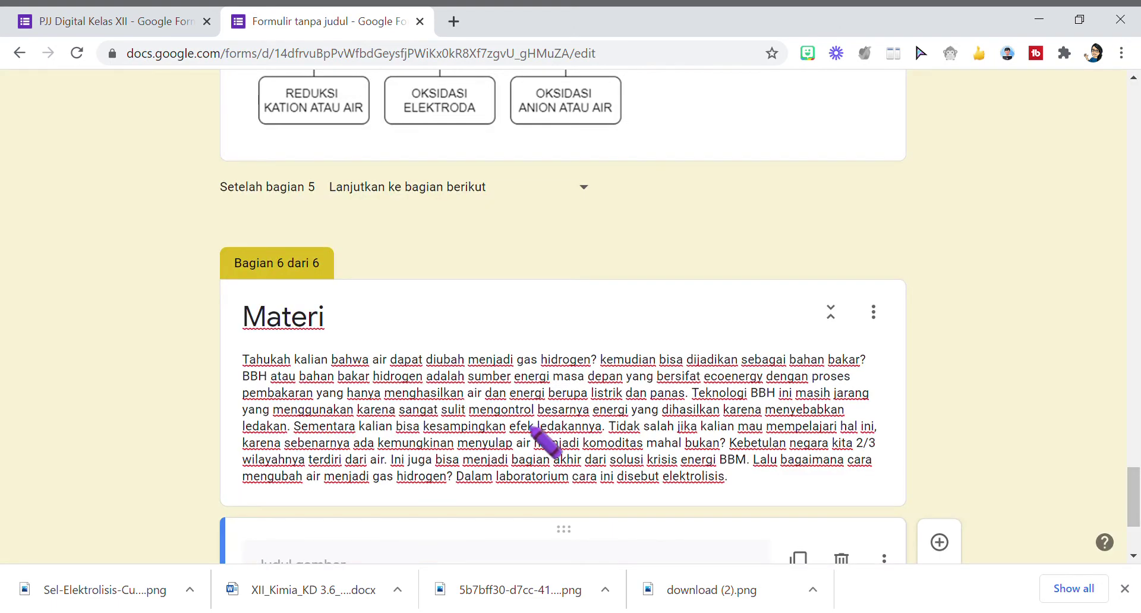
scroll(530, 426, "down", 3)
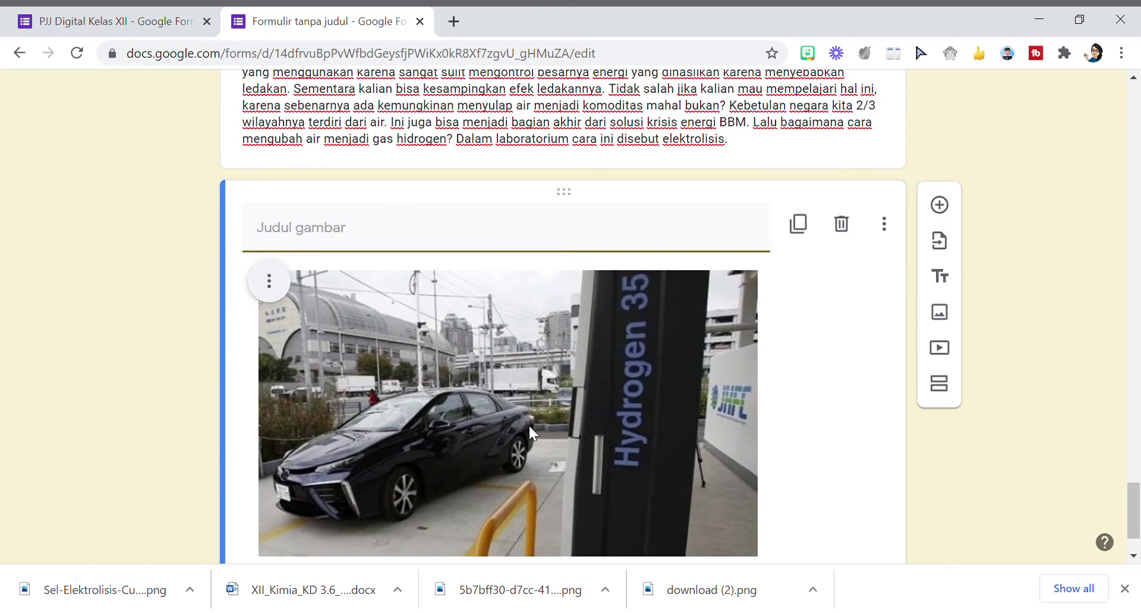
scroll(530, 427, "down", 2)
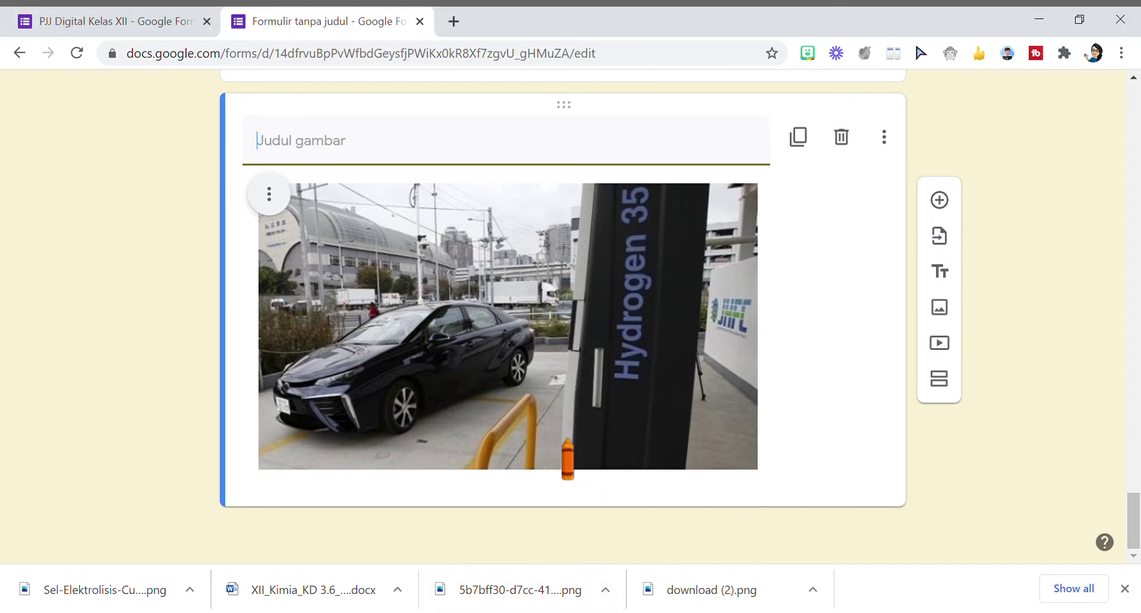
scroll(567, 422, "up", 5)
scroll(567, 423, "down", 5)
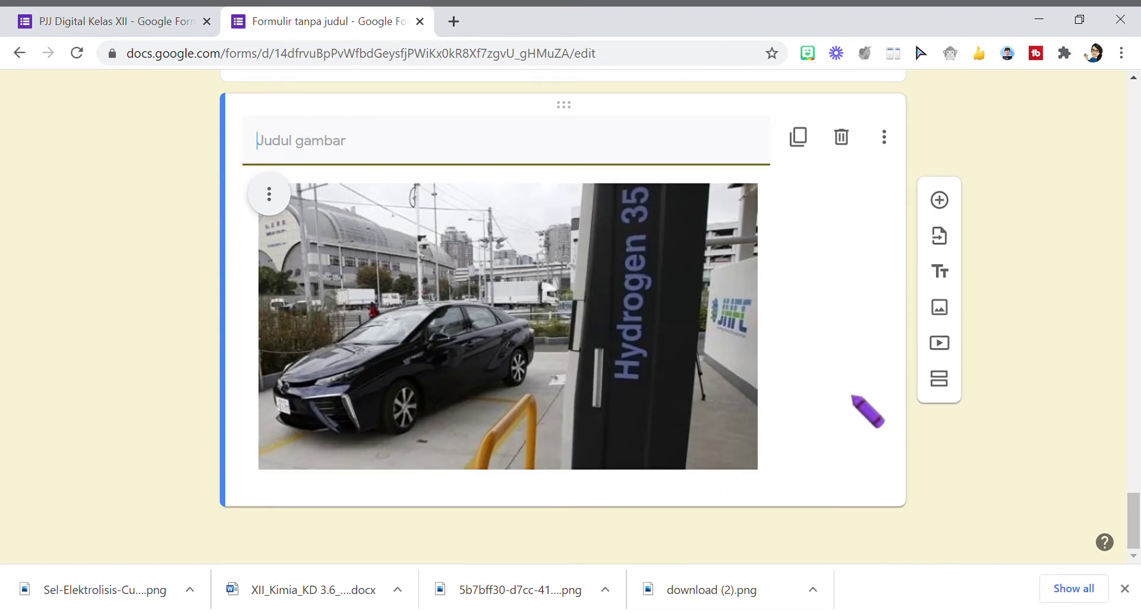
Add a required linear scale question below the hydrogen car picture asking "Seberapa paham anda tentang materi ini ?".
left_click(941, 202)
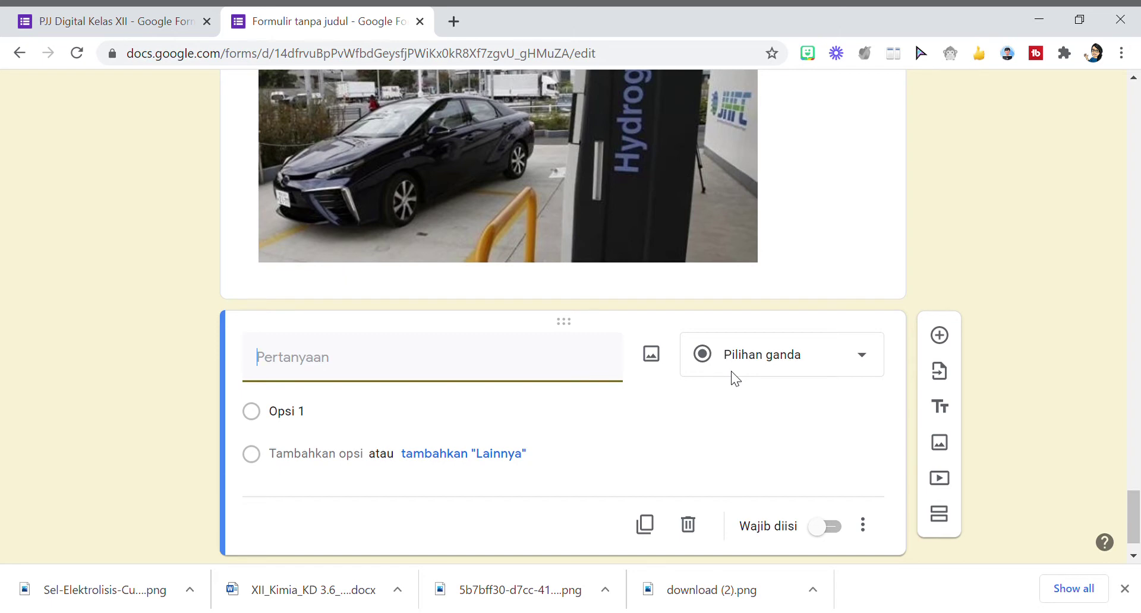
left_click(869, 360)
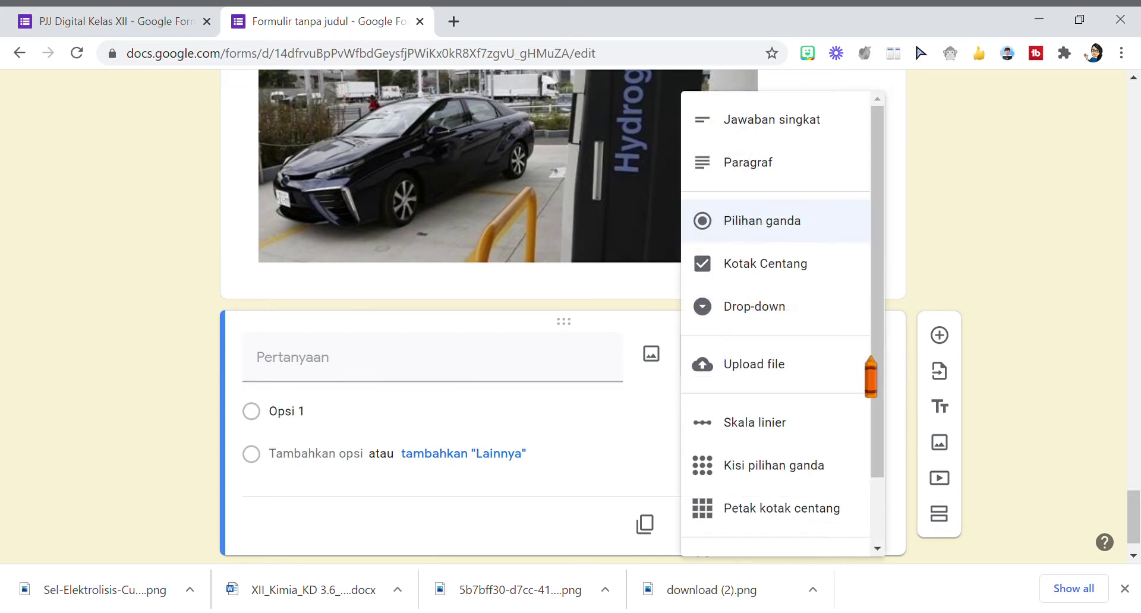
left_click(759, 421)
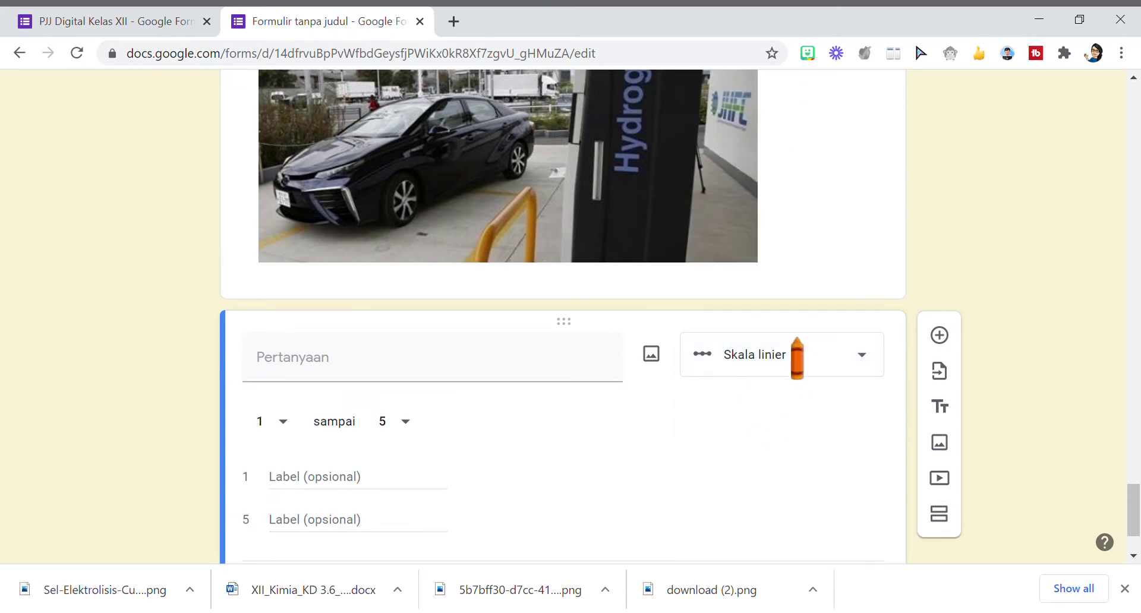
left_click(437, 366)
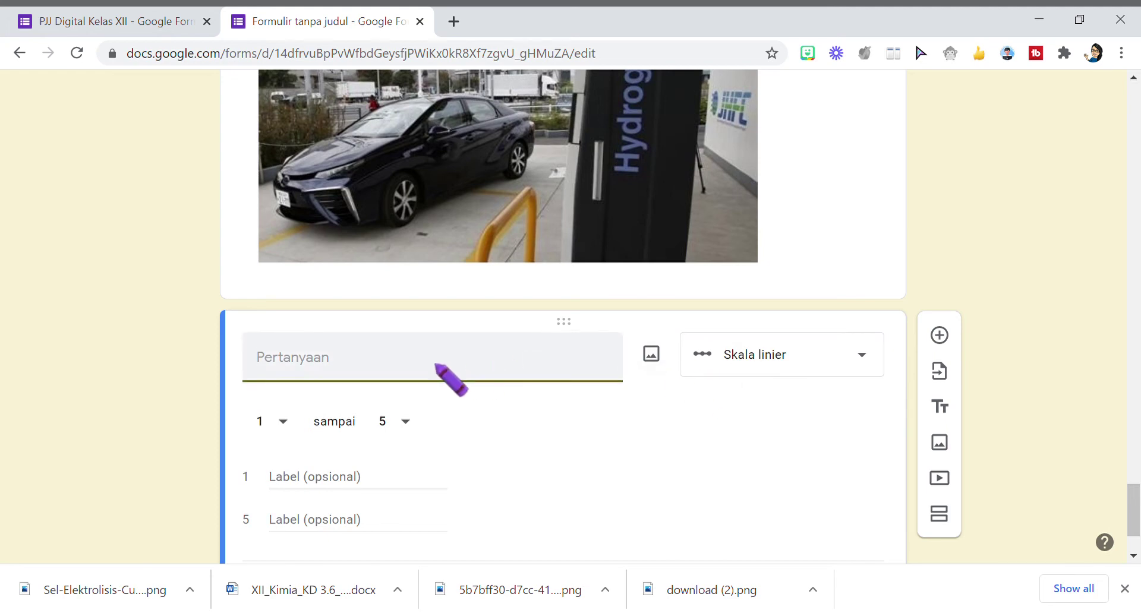
type("Seberapa p")
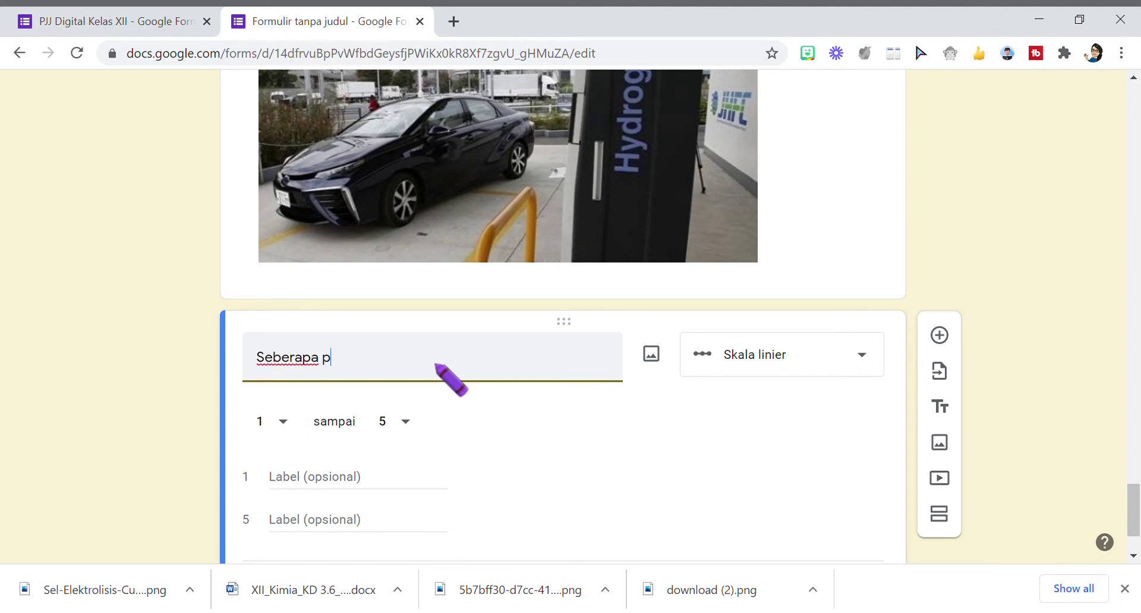
type("aham and")
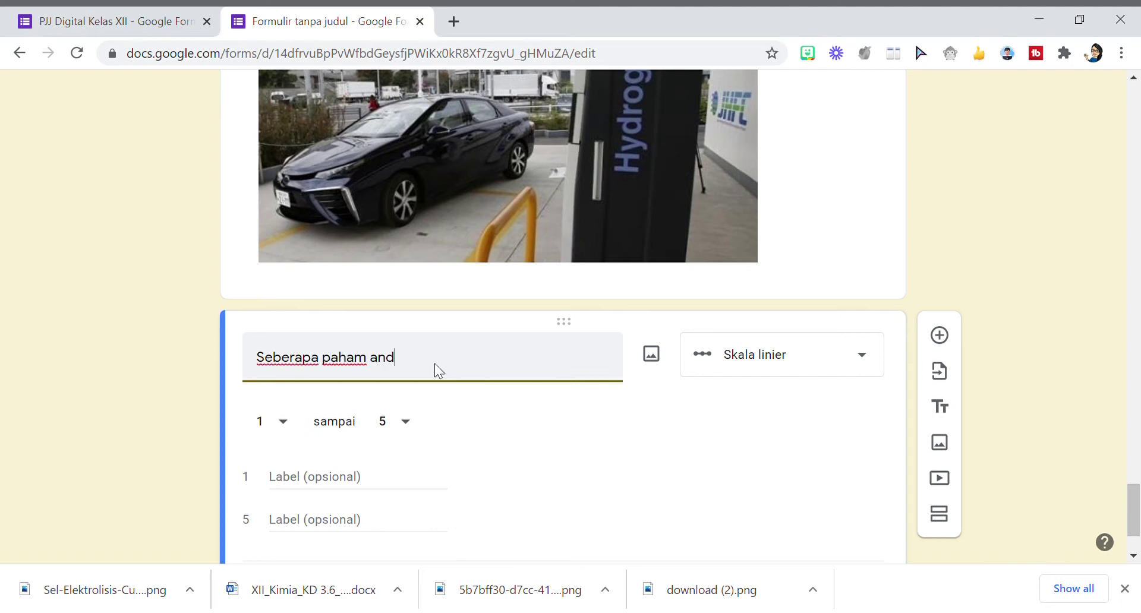
type("a tentang mater")
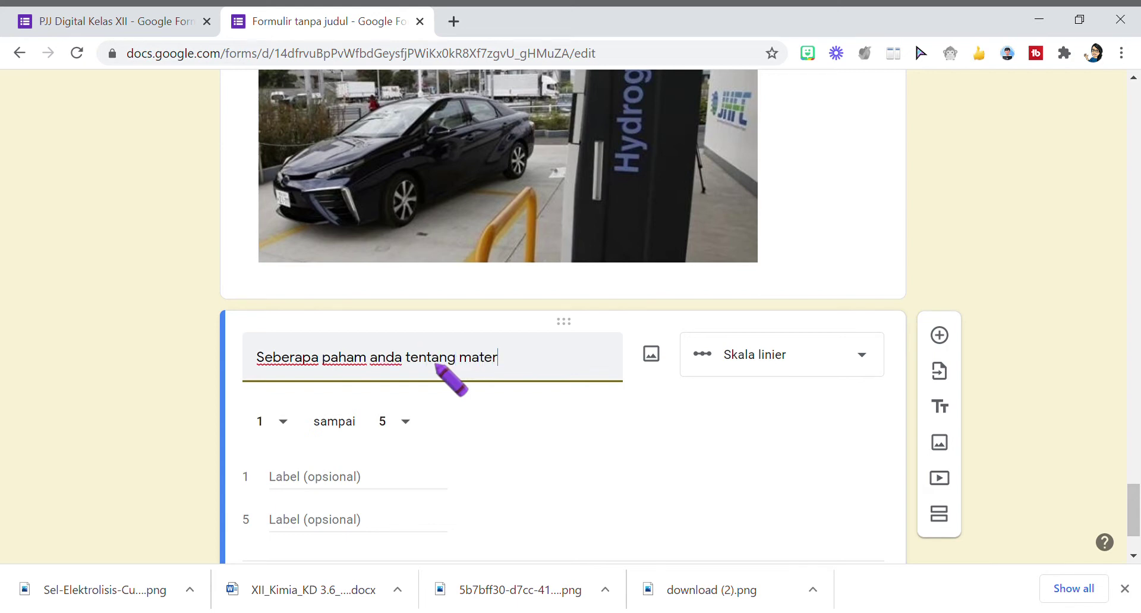
type("i ini ?")
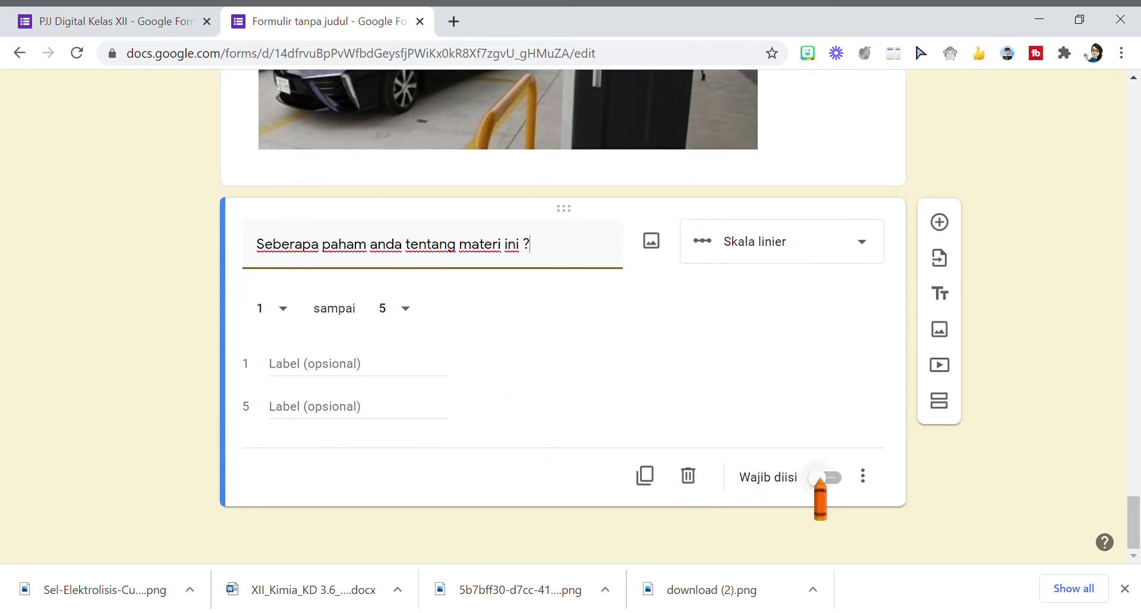
left_click(819, 478)
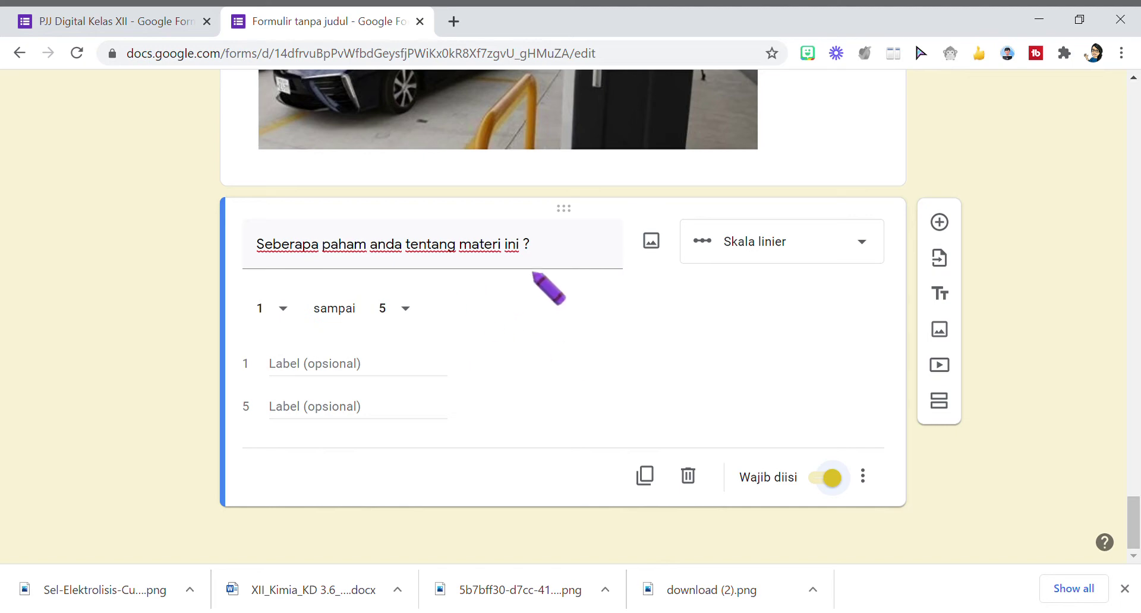
Add a seventh section and fill its description with the text on metal plating by elektrolisis, gold plating and battery recharging.
left_click(939, 401)
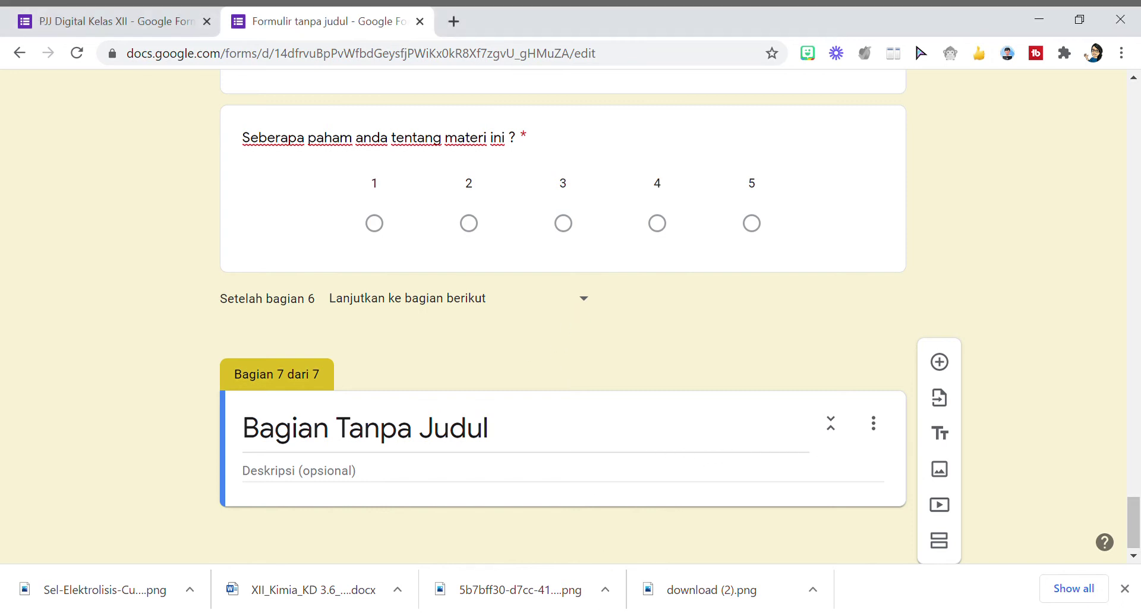
left_click(365, 471)
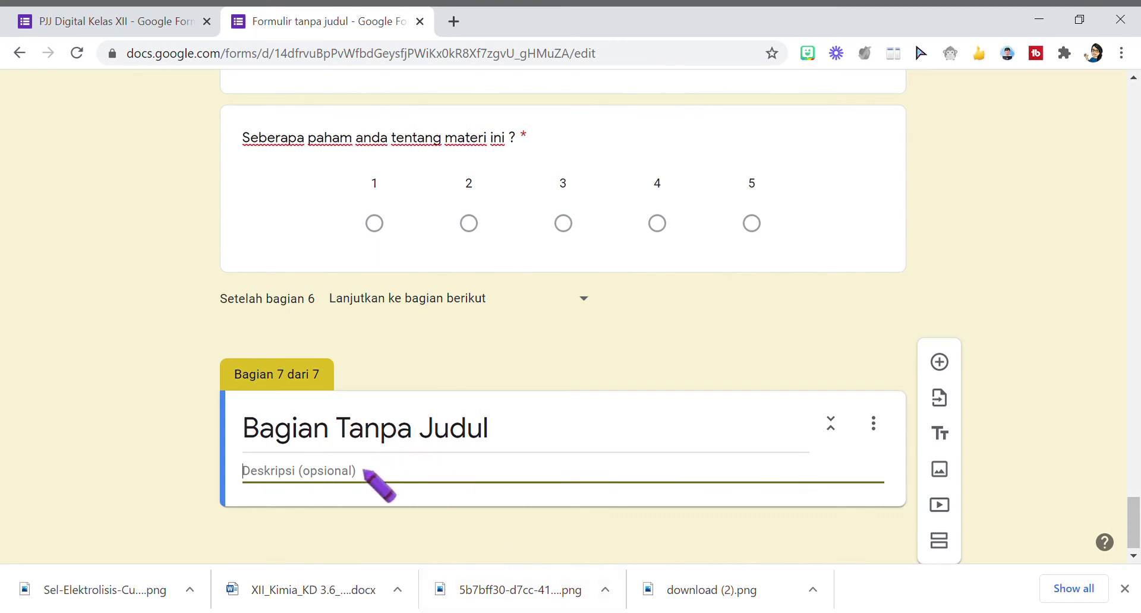
type("Selain teknologi super canggih yang dipaparkan diatas, kalian pasti juga masih ingat tentang cara cara untuk mencegah perkaratan pada besi bukan? Salah satu caranya adalah dengan pelapisan logam menggunakan logam lain yang tidak mudah berkarat. Pada teknik ini logam dilapisi logam lain menggunakan proses elektrolisis. Teknik pelapisan logam yang paling sederhana terjadi pada proses penyepuhan logam emas di pasar. Nyaris tanpa sentuhan teknologi mutakhir, hanya sekedar menggunakan alat-alat manual yang didukung keterampilan pengrajin, perhiasan imitasi tampak cemerlang berbalut emas. Ibu-ibu akan dengan mudah mendapatkan perhiasan secantik emas dengan harga relatif murah sekitar Rp 50.000,- Rp 80.000,- pergram. Aplikasi sel elektrolisis juga bisa kalian lihat pada jasa pengisian ulang akki atau yang biasa disebut \"setrum akki\" oleh masyarakat. Teknik ini dilakukan untuk memberikan muatan ulang pada akki agar bisa digunakan Kembali. Pengisian aki dilakukan dengan cara memberikan arus listrik sehingga terjadi reaksi kimia dalam akki yang mengembalikan kadar elektrolit dalam akki.")
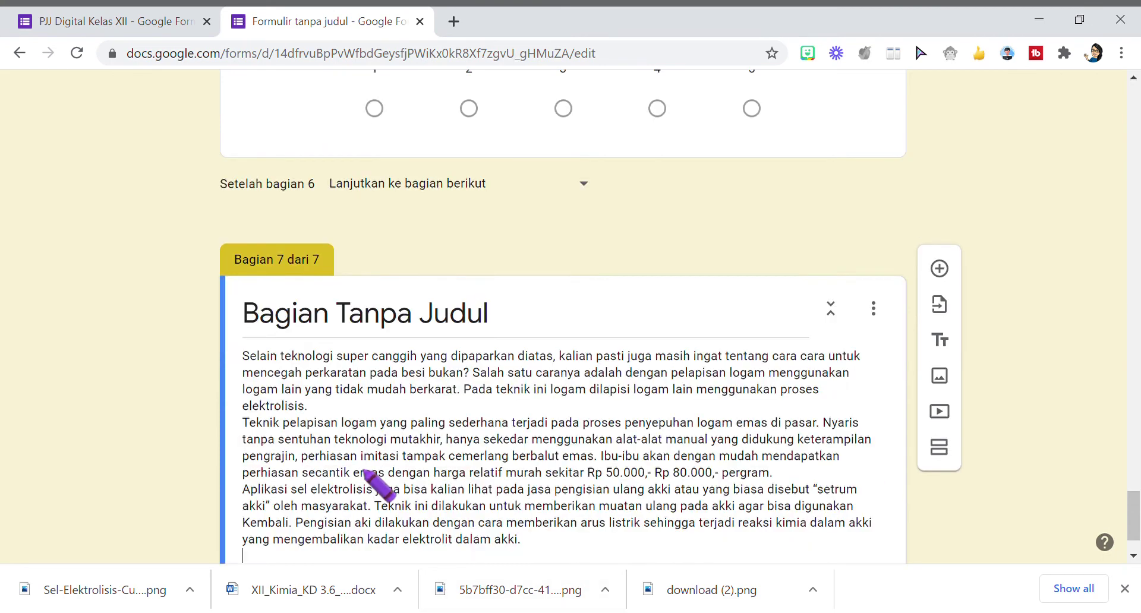
scroll(425, 444, "down", 1)
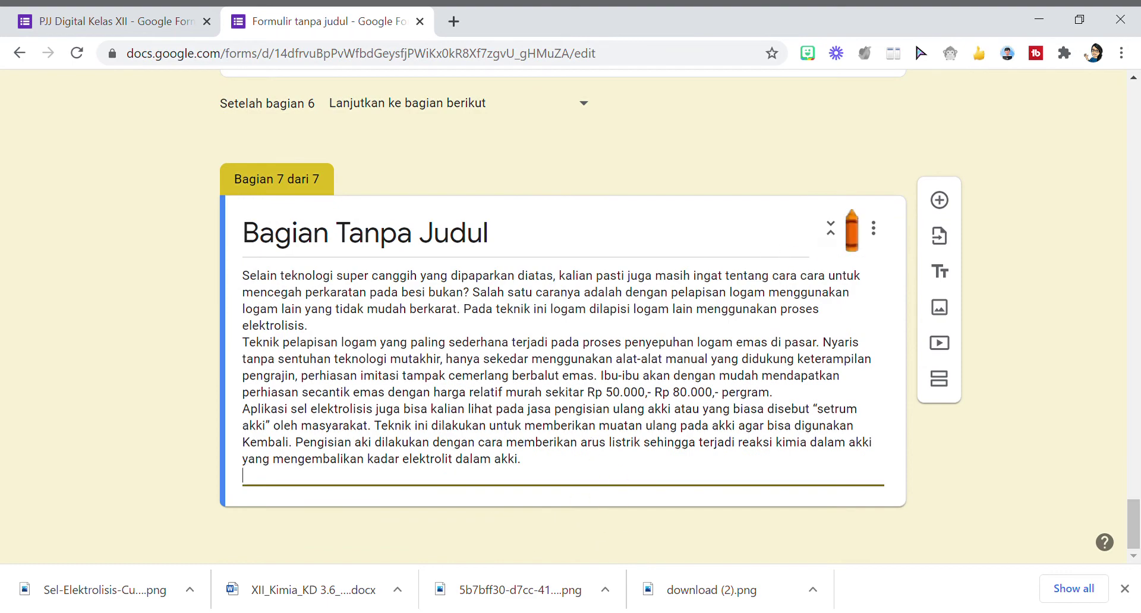
Add a required linear scale question to the seventh section asking "Seberapa jauh anda memahami bagian ini ?".
left_click(938, 200)
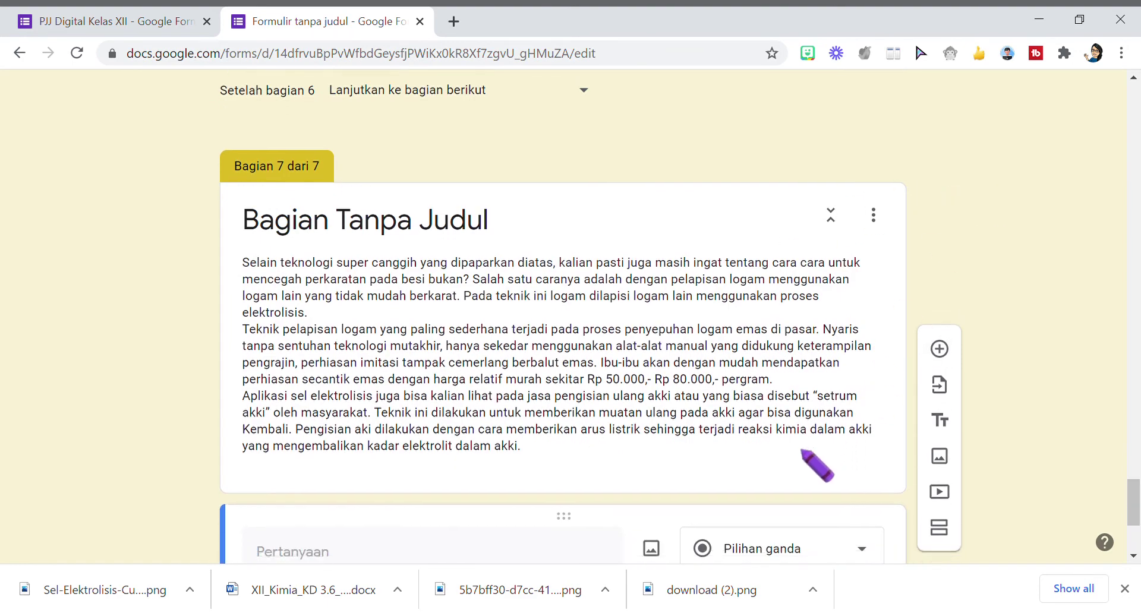
left_click(861, 310)
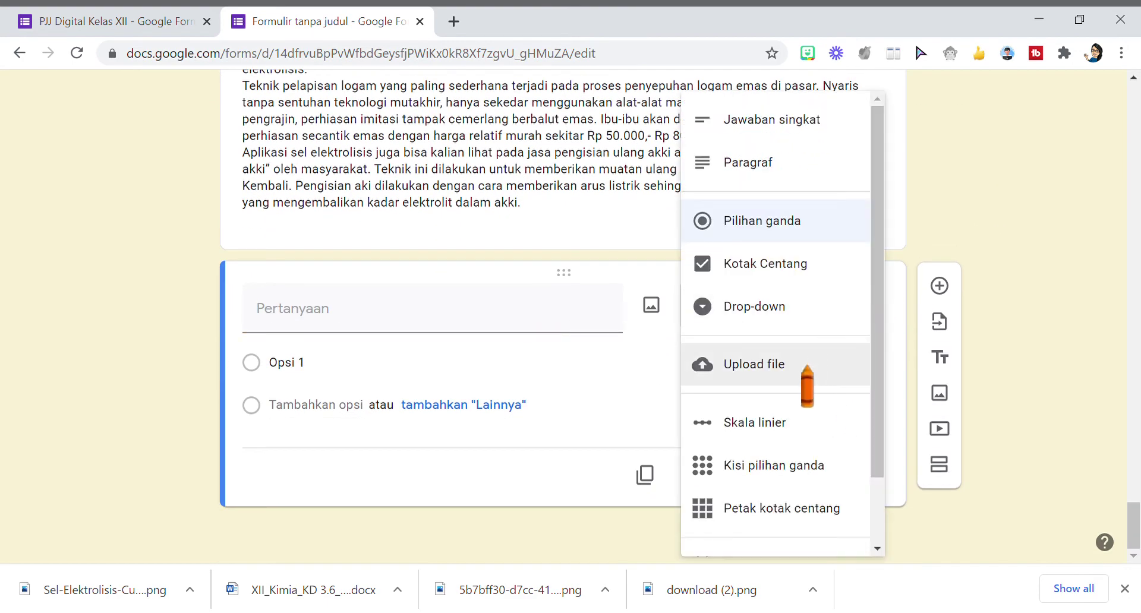
left_click(783, 425)
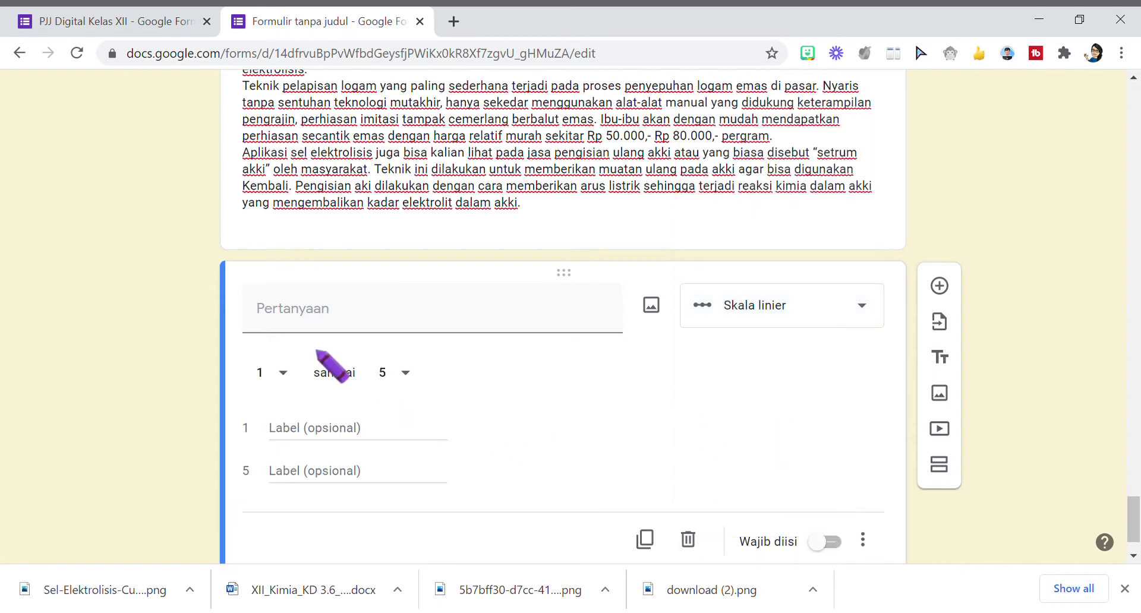
left_click(402, 314)
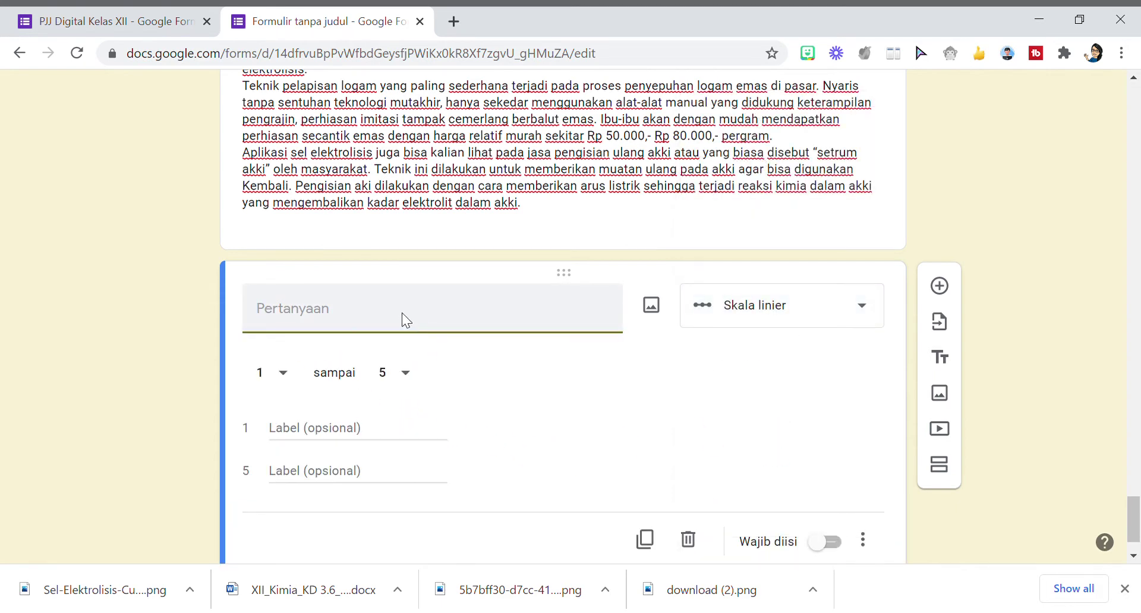
type("Seberapa jauh anda ")
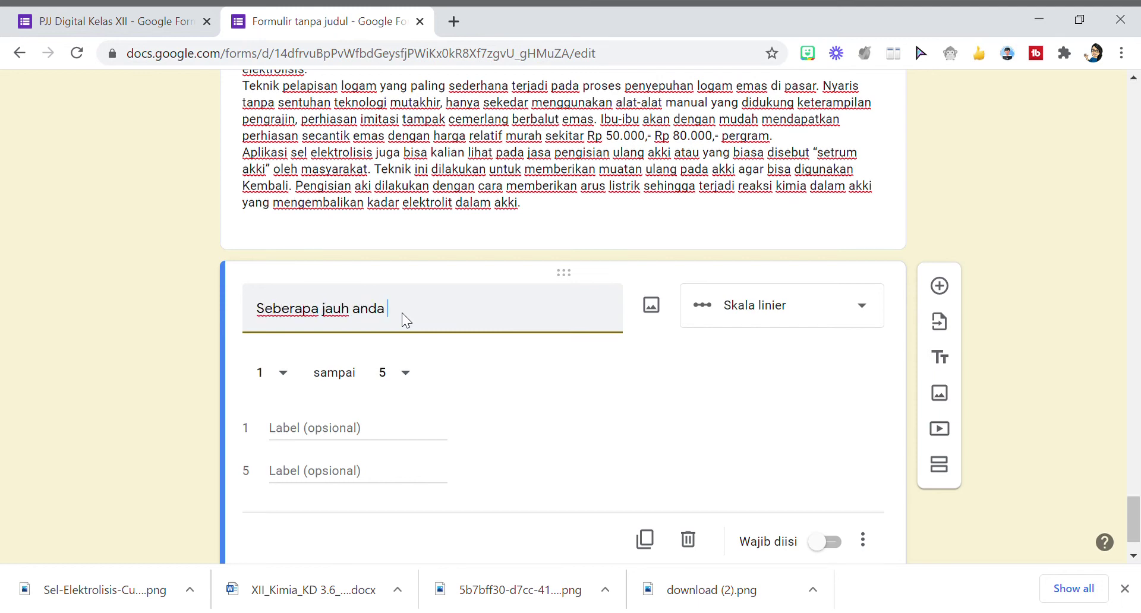
type("memahami bagi")
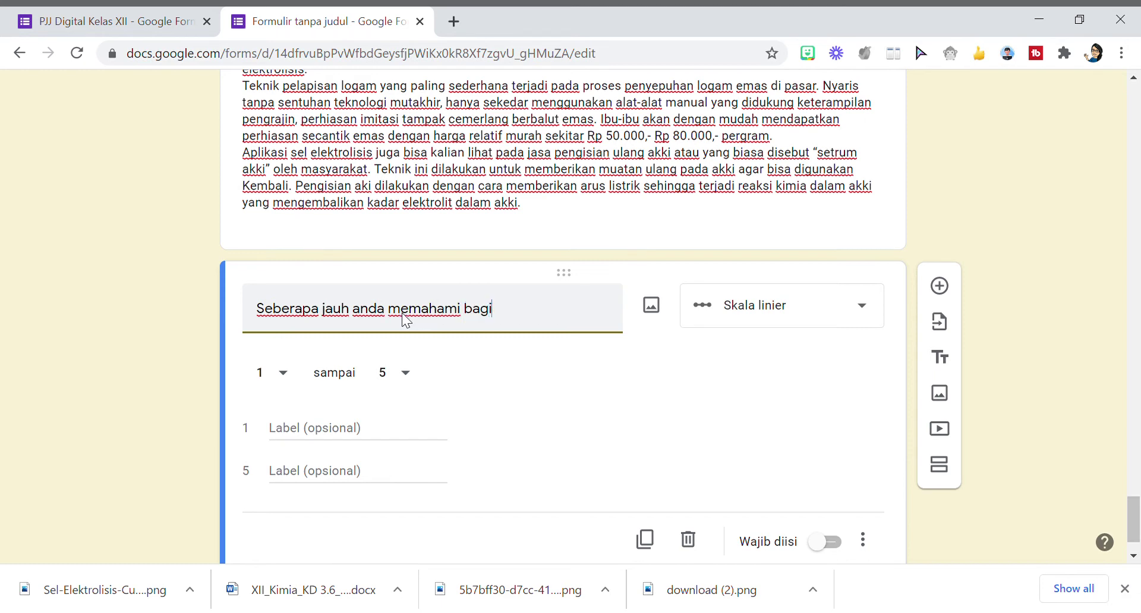
type("an ini ?")
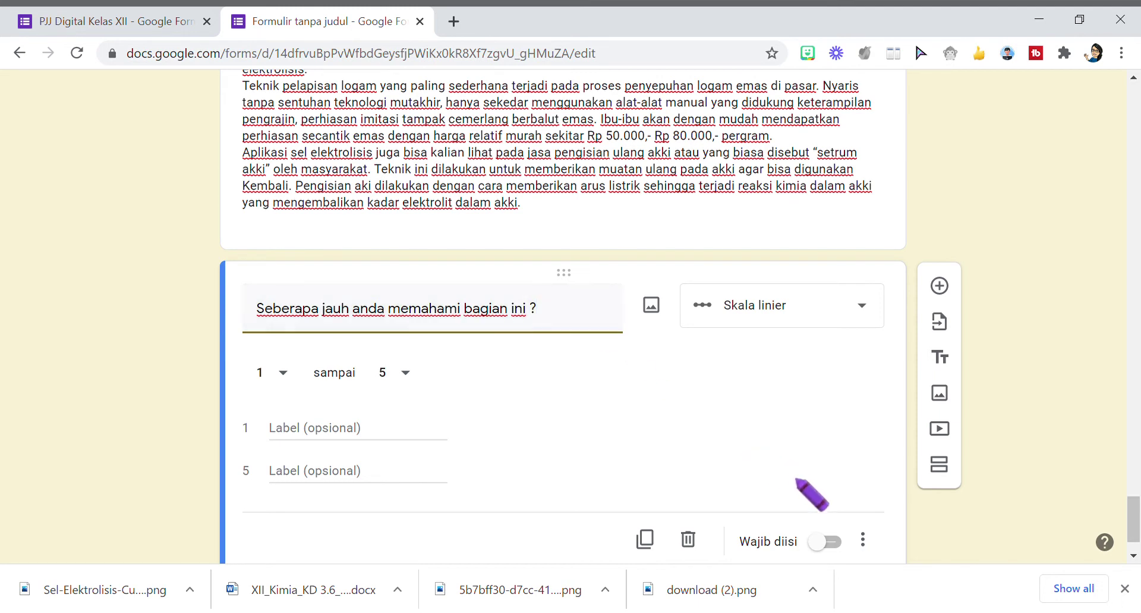
left_click(811, 541)
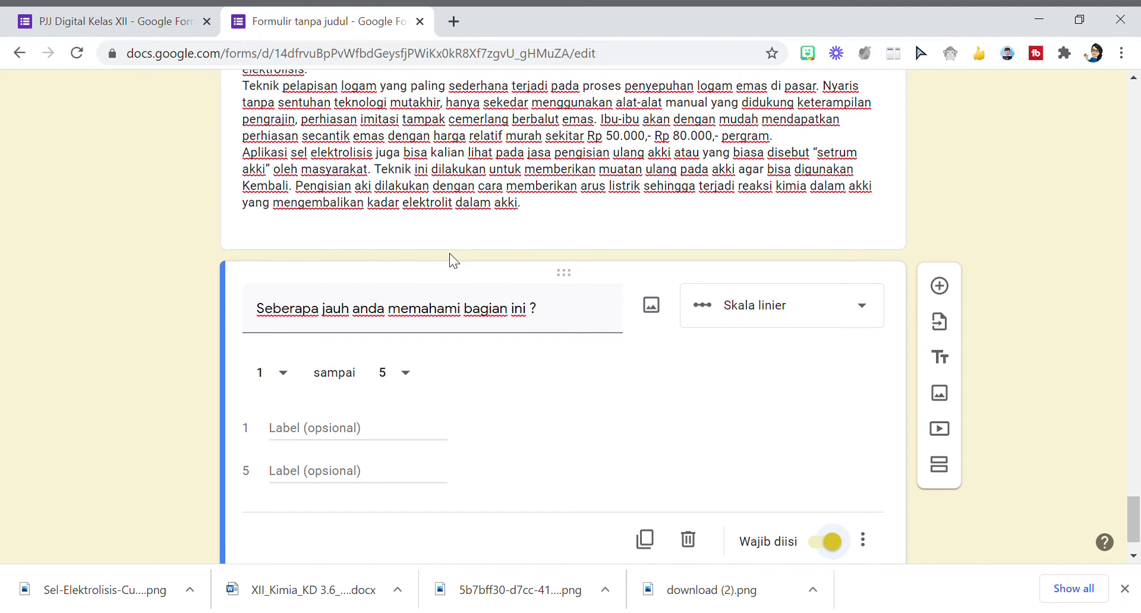
Add an eighth section after the second understanding question and title it "Hebaaaat.".
scroll(557, 429, "down", 1)
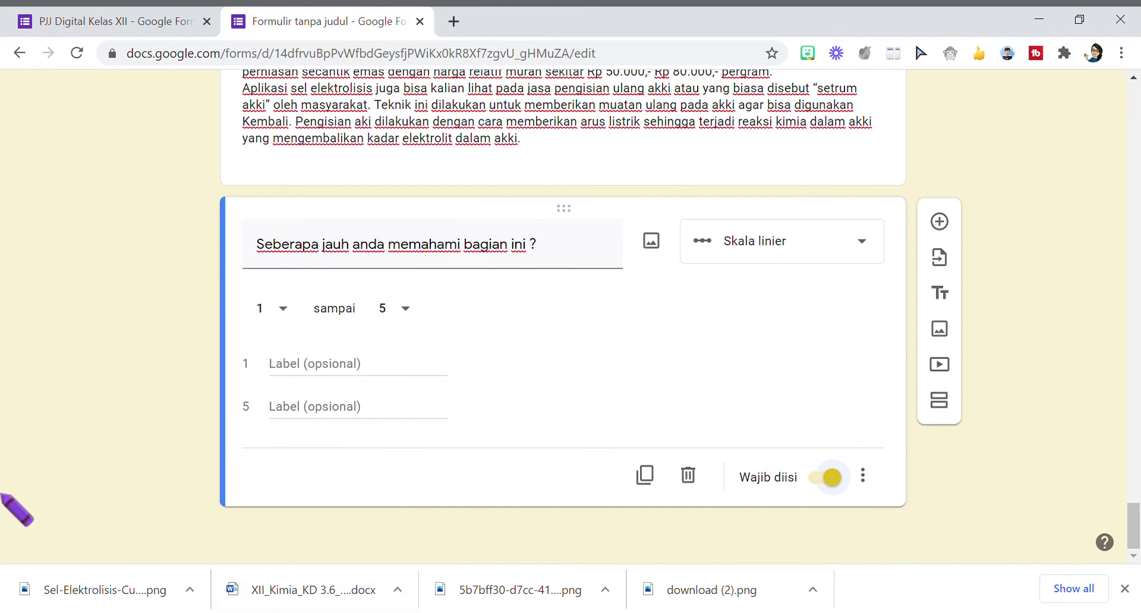
left_click(940, 402)
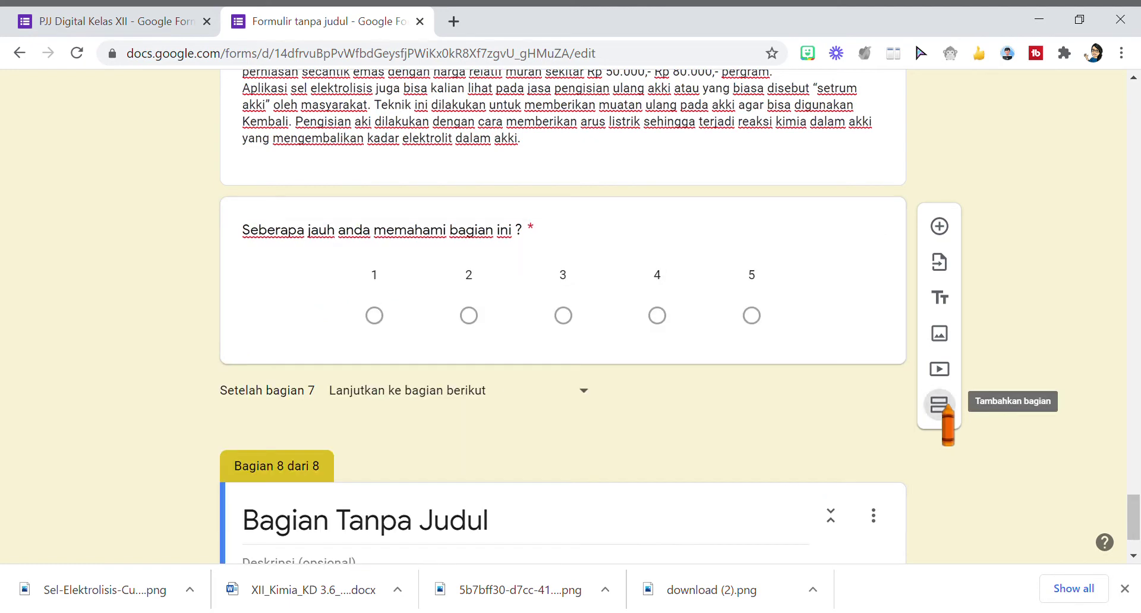
left_click(487, 530)
scroll(552, 366, "down", 2)
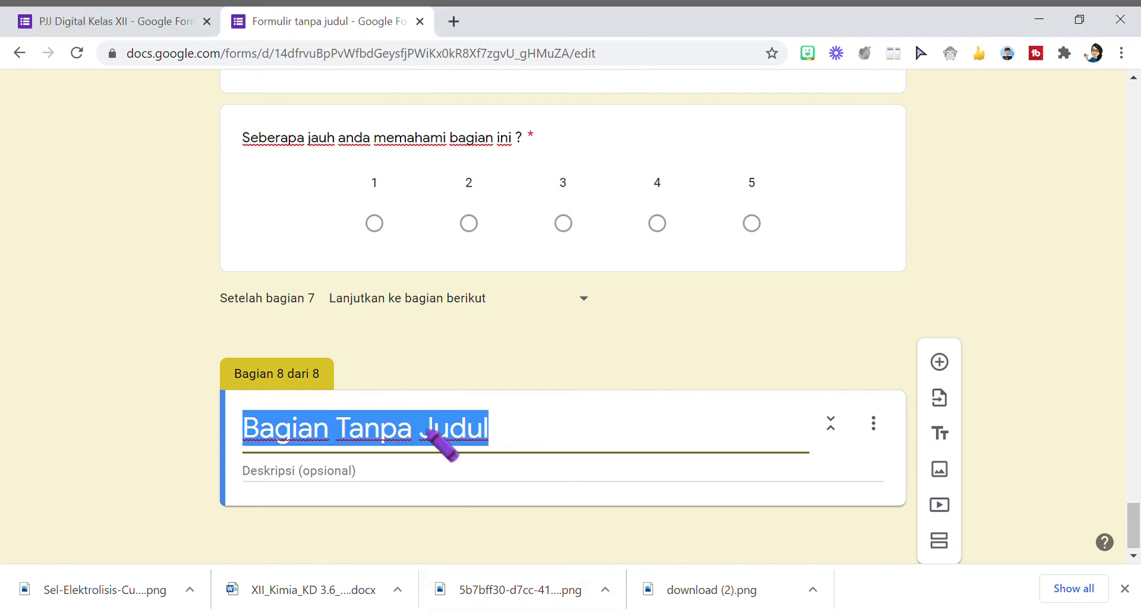
type("Hebaaaat.")
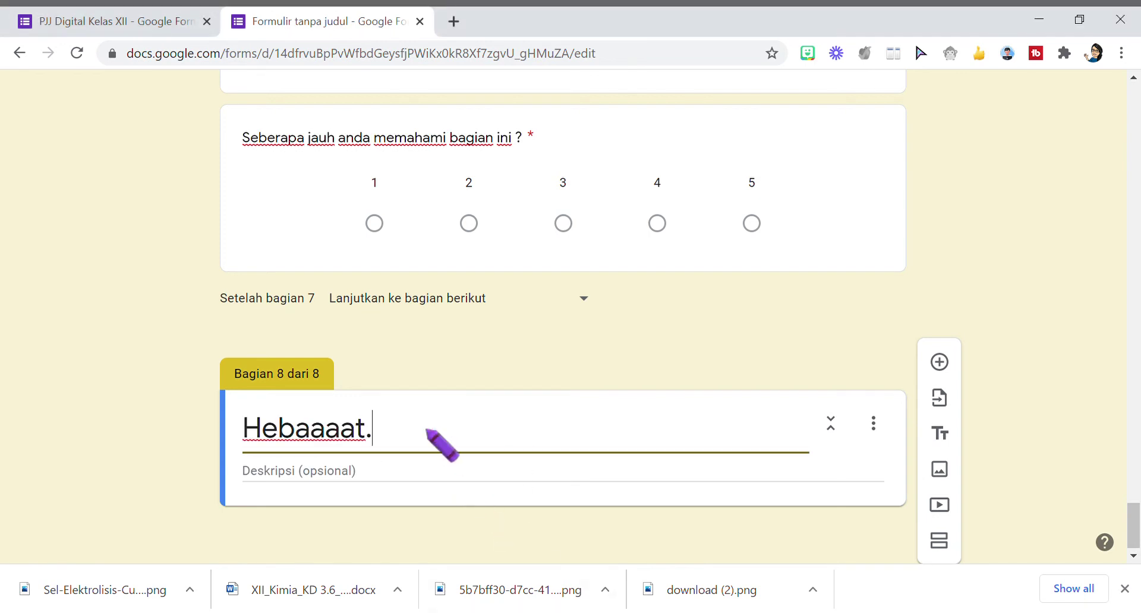
Upload the thumbs-up avatar picture with the green check mark from the computer into the Hebaaaat section and check the whole picture.
left_click(939, 469)
left_click(558, 426)
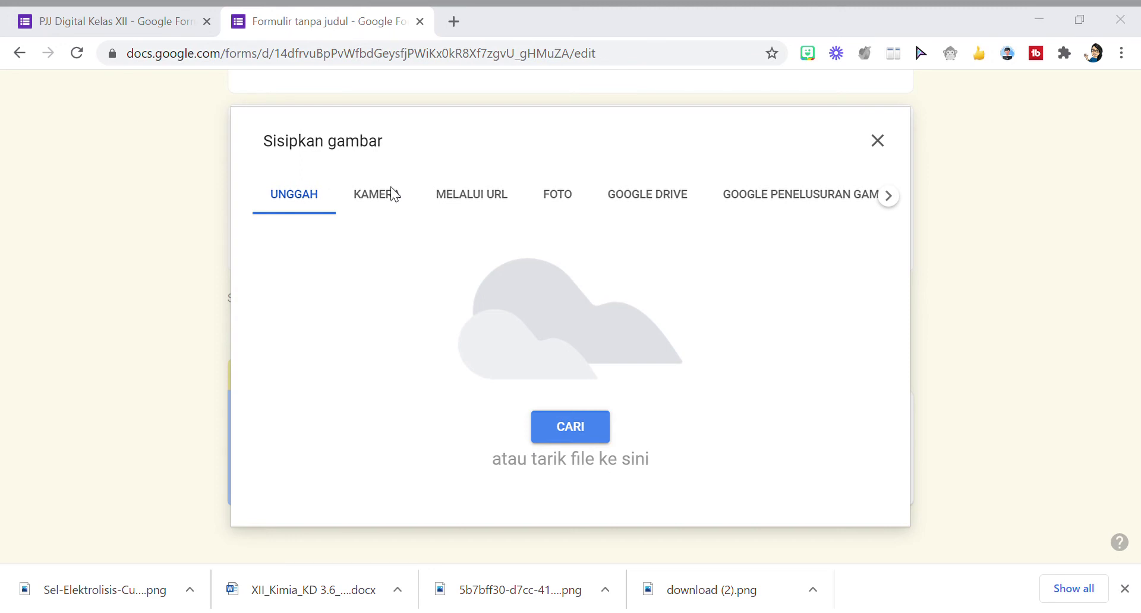
left_click_drag(393, 194, 431, 412)
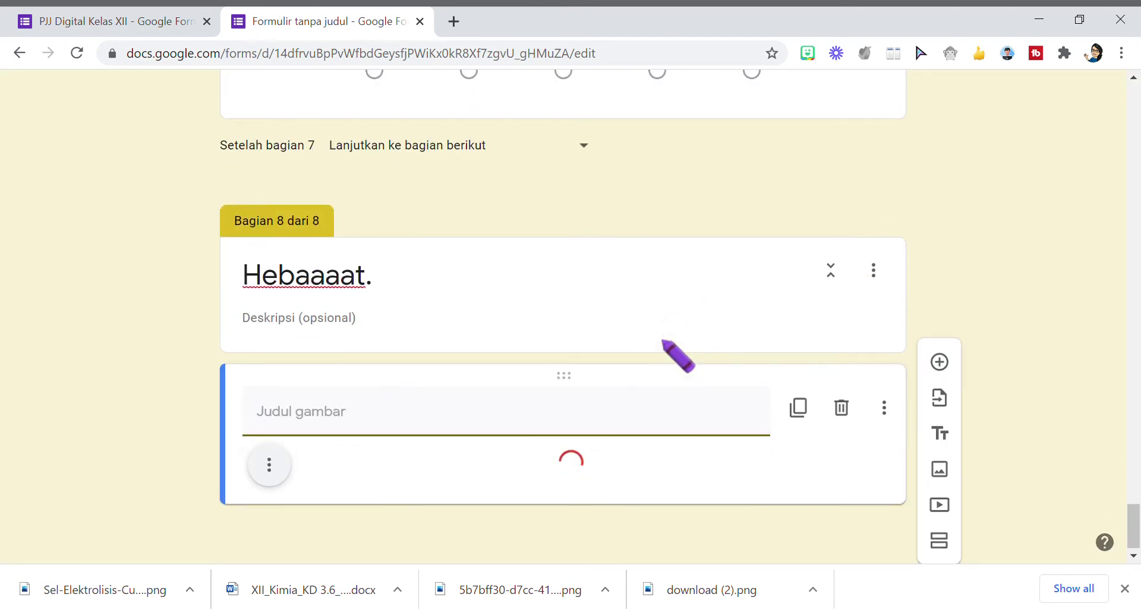
scroll(663, 342, "down", 3)
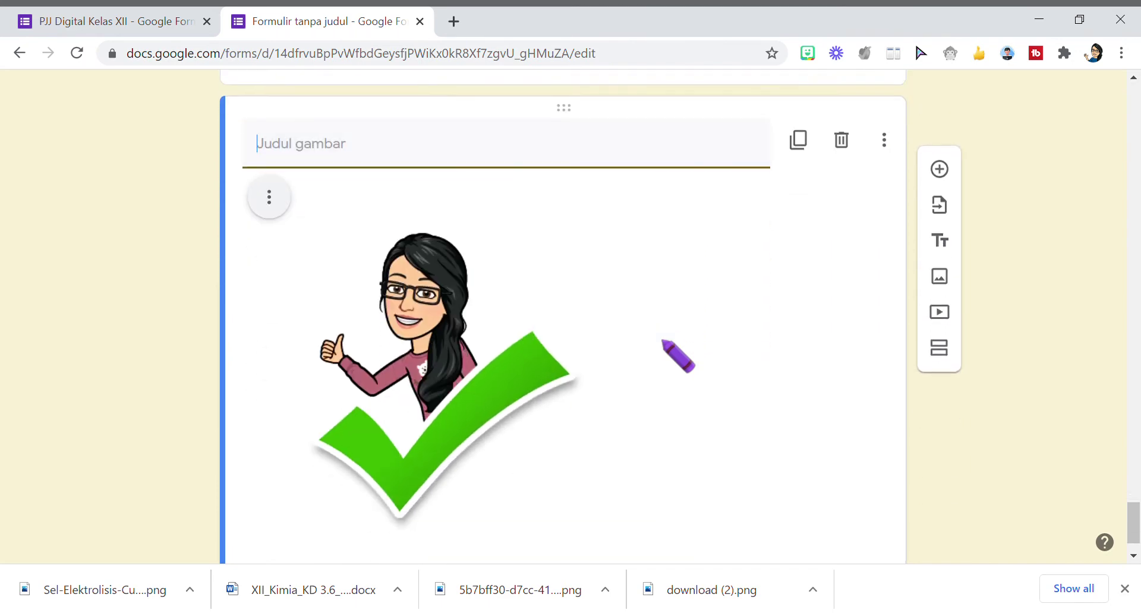
scroll(663, 342, "up", 3)
scroll(666, 344, "down", 4)
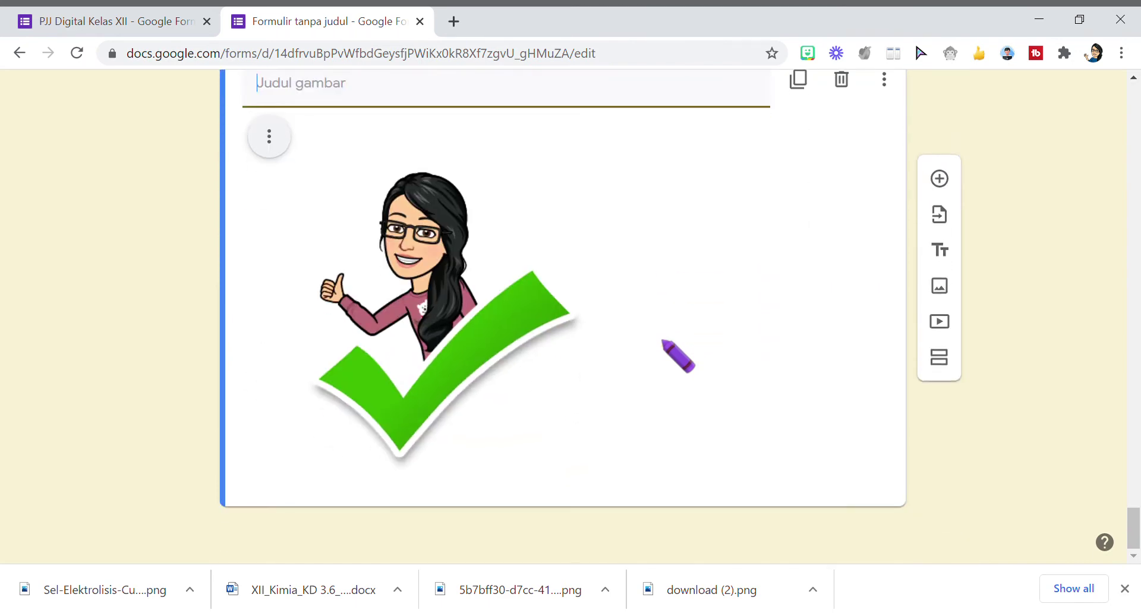
Centre the thumbs-up picture in the Hebaaaat section and check the section's layout.
left_click(270, 137)
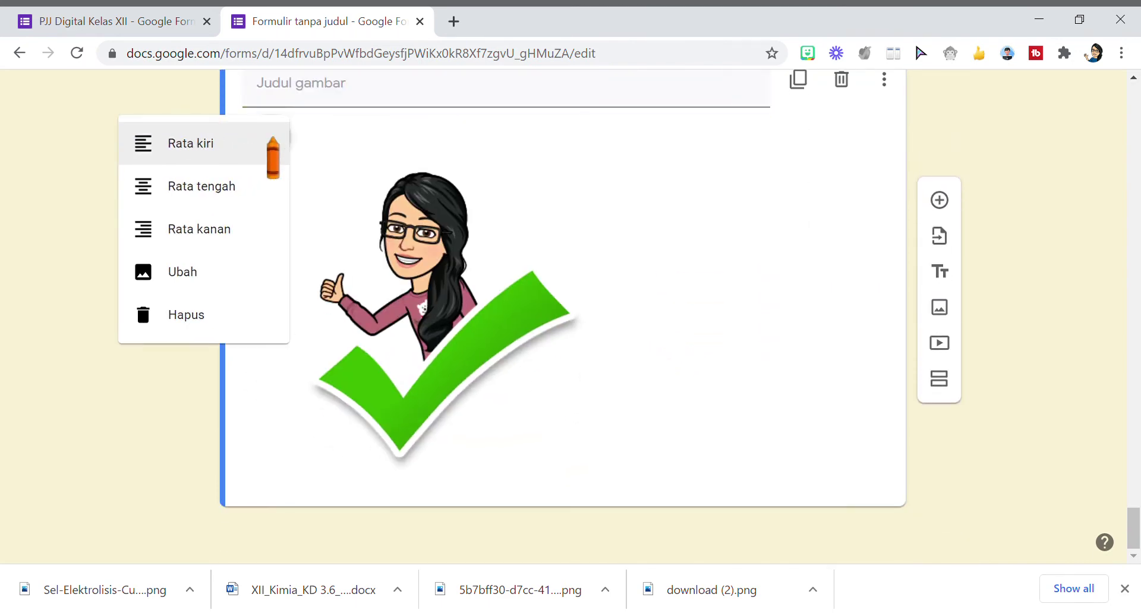
left_click(219, 186)
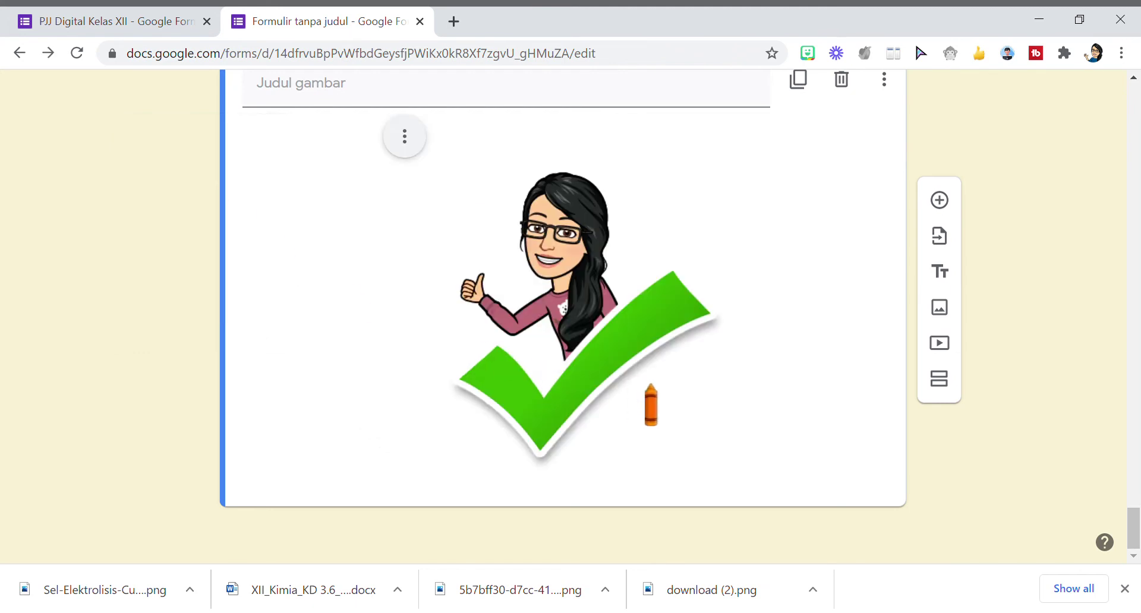
scroll(651, 392, "up", 3)
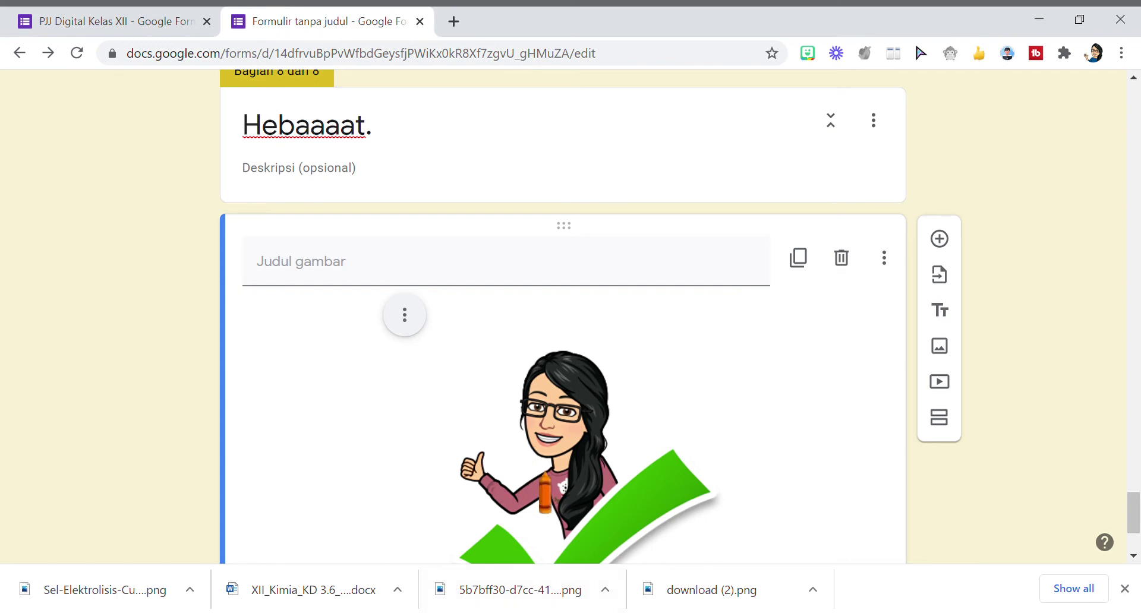
scroll(555, 455, "down", 2)
scroll(555, 472, "down", 2)
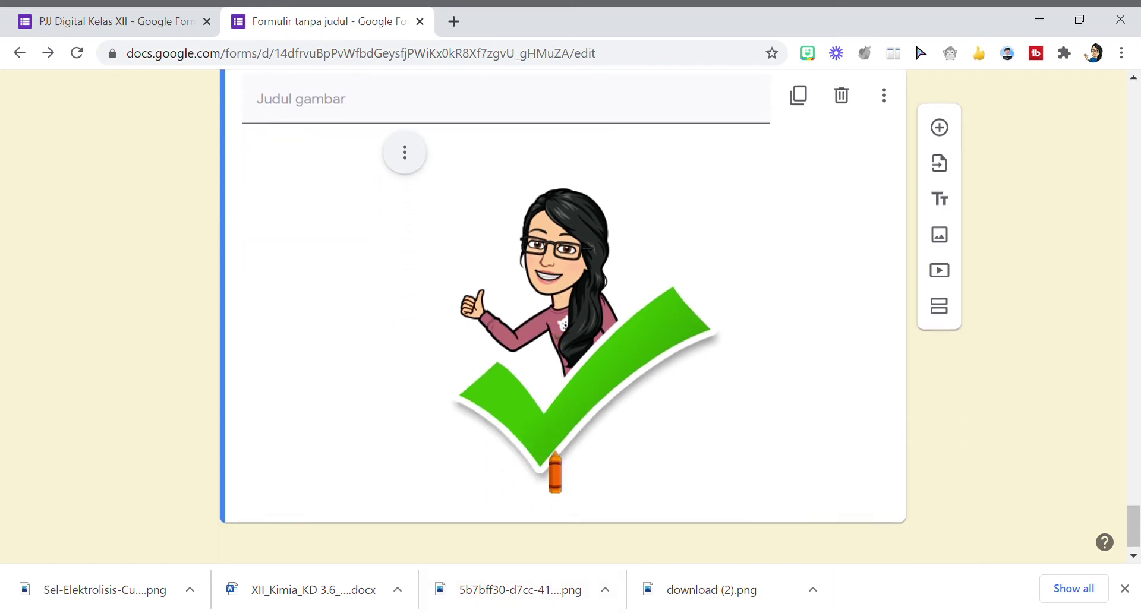
scroll(551, 457, "up", 3)
scroll(553, 460, "up", 3)
scroll(560, 466, "down", 6)
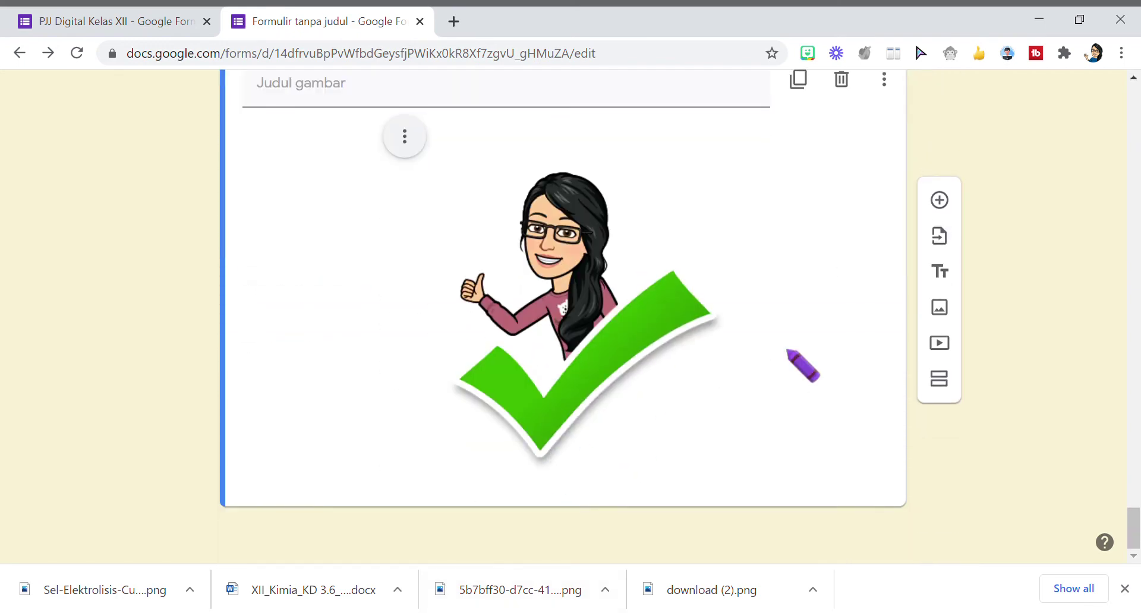
Add a ninth section and title the Hebaaaat picture with the thank-you text asking students to write a resume or kesimpulan in their buku catatan.
left_click(940, 379)
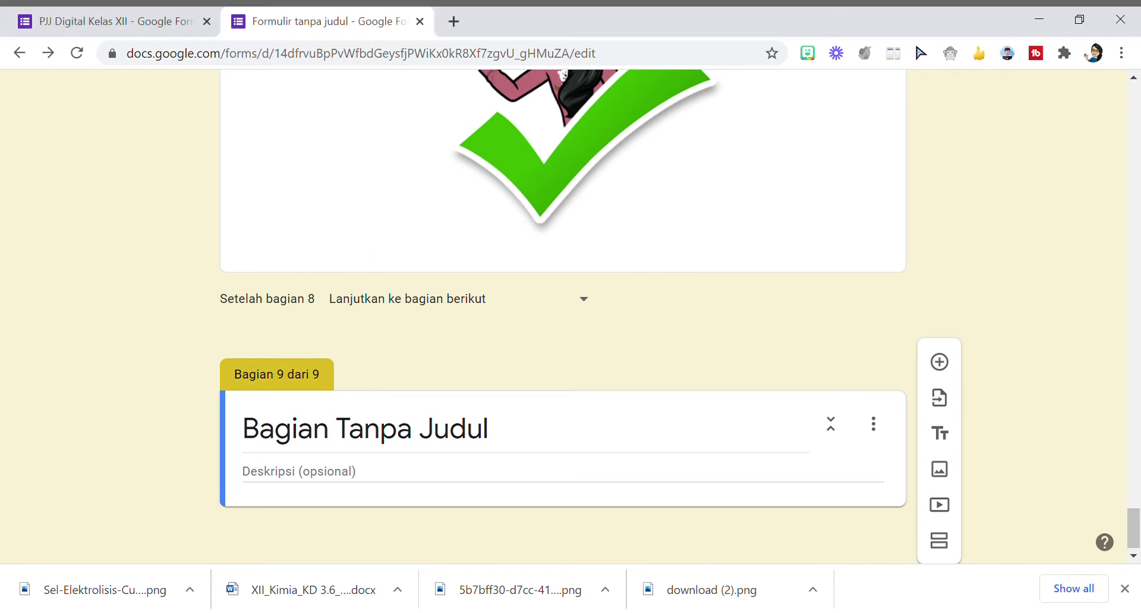
scroll(531, 424, "up", 6)
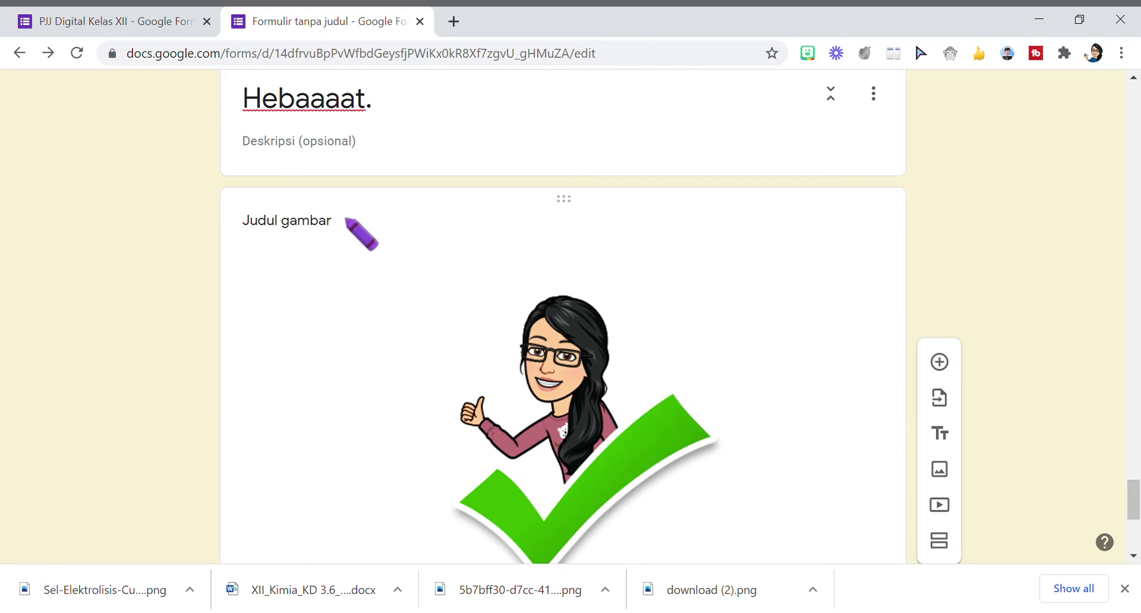
left_click(353, 233)
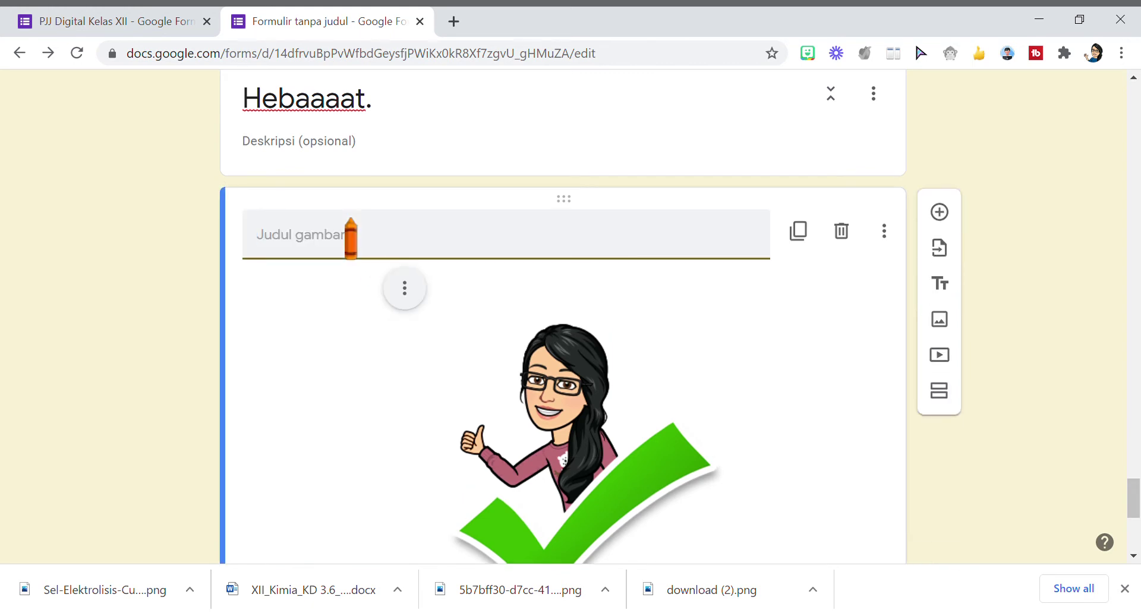
type("Terima kasih kalian telah menelaah materi pelajaran, semoga bisa menambah wawasan kalian ya. Sekarang, buat resume atau kesimpulan dalam buku catatan.")
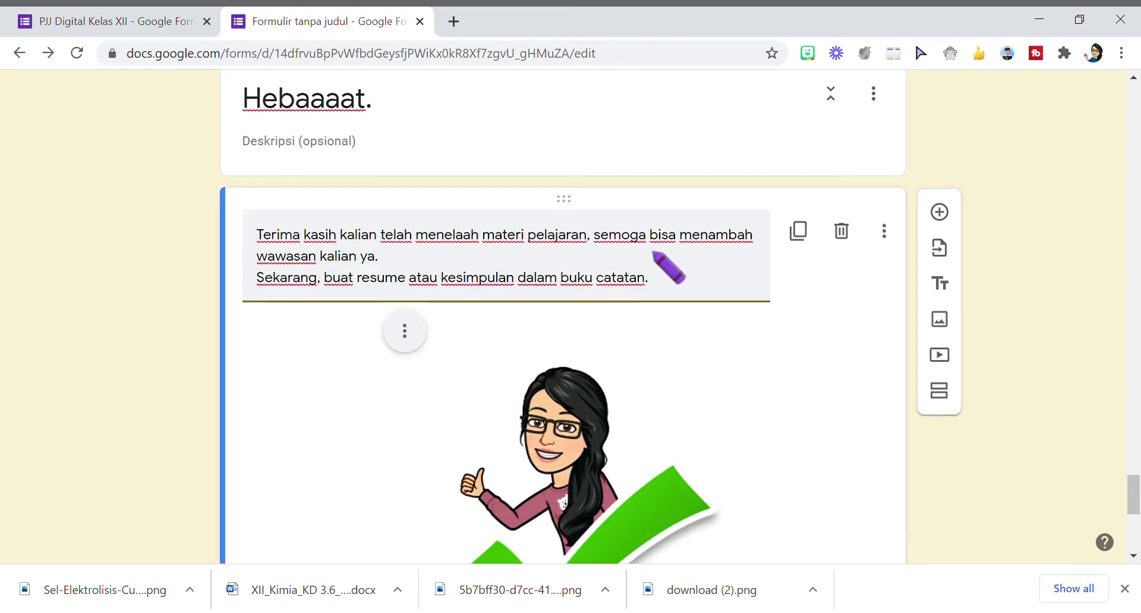
Title the ninth section "Upload Catatan" with the description "Resume kalian silahkan di foto dan upload disini.".
scroll(655, 329, "down", 7)
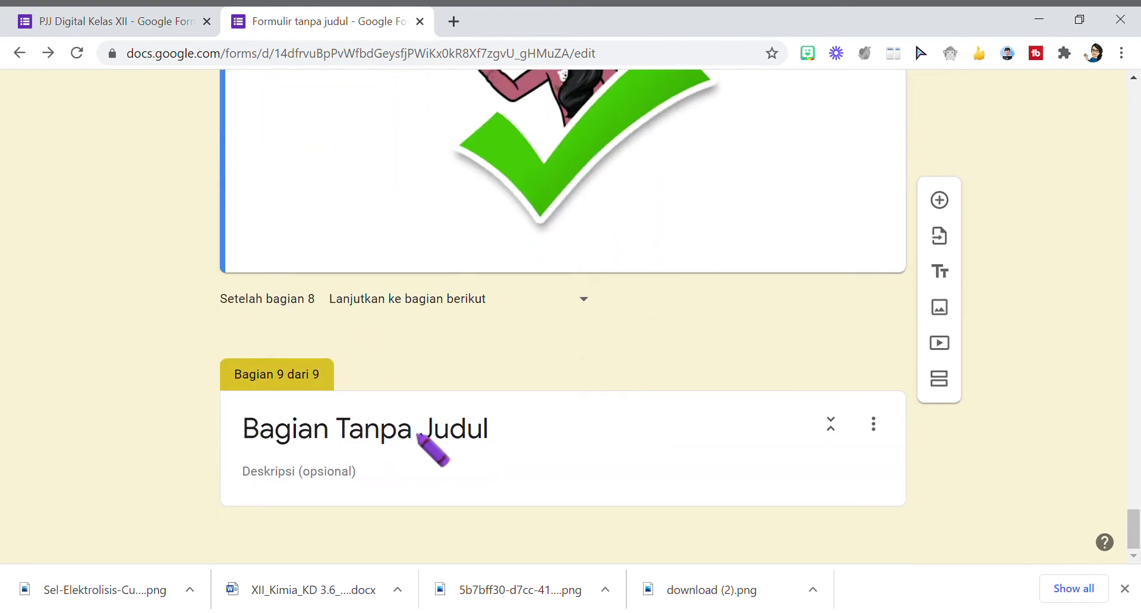
left_click(418, 436)
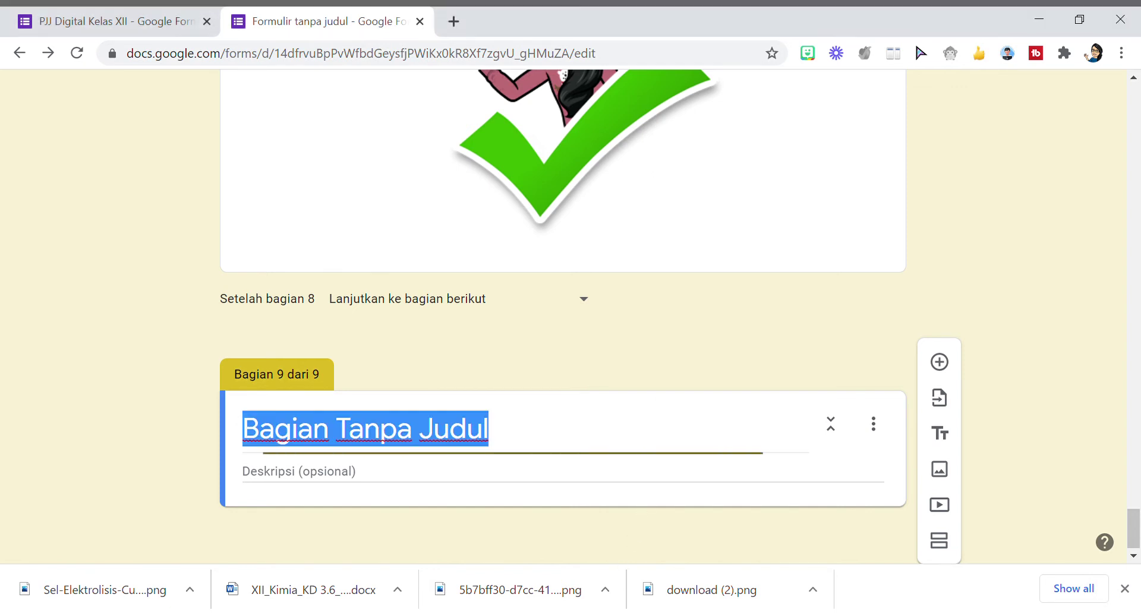
left_click(349, 474)
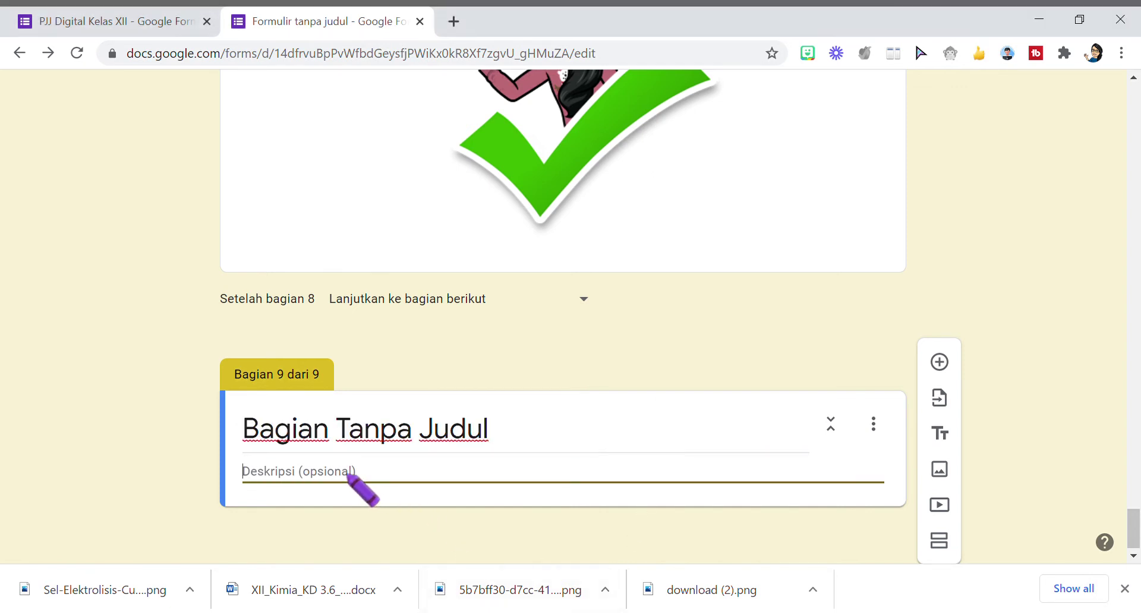
key("ctrl+v")
left_click_drag(721, 473, 672, 476)
key("BackSpace")
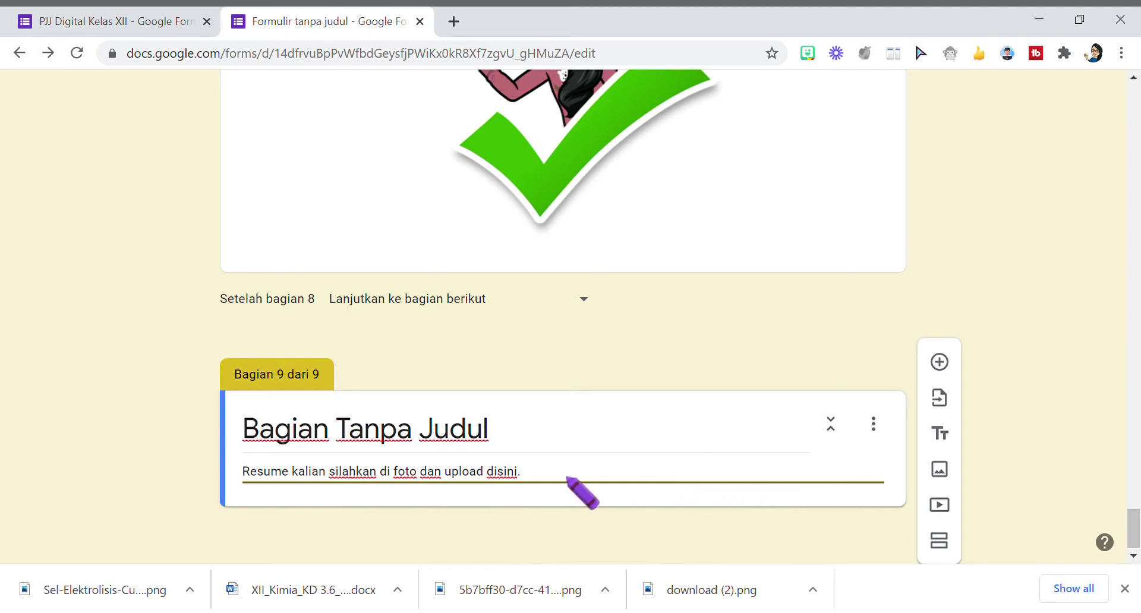
left_click(456, 437)
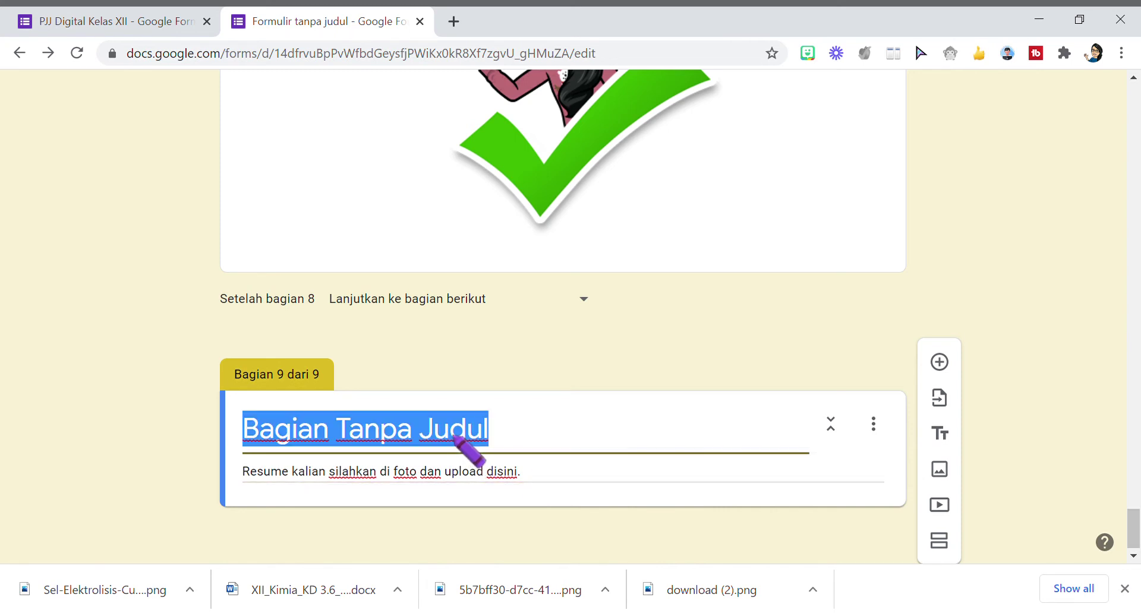
type("Up")
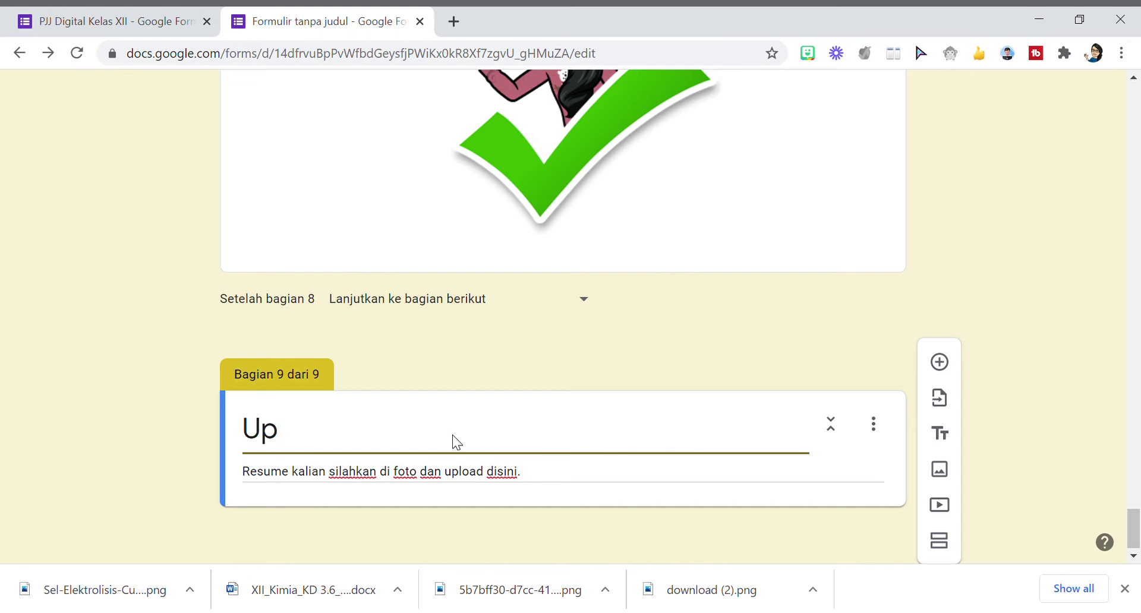
type("load C")
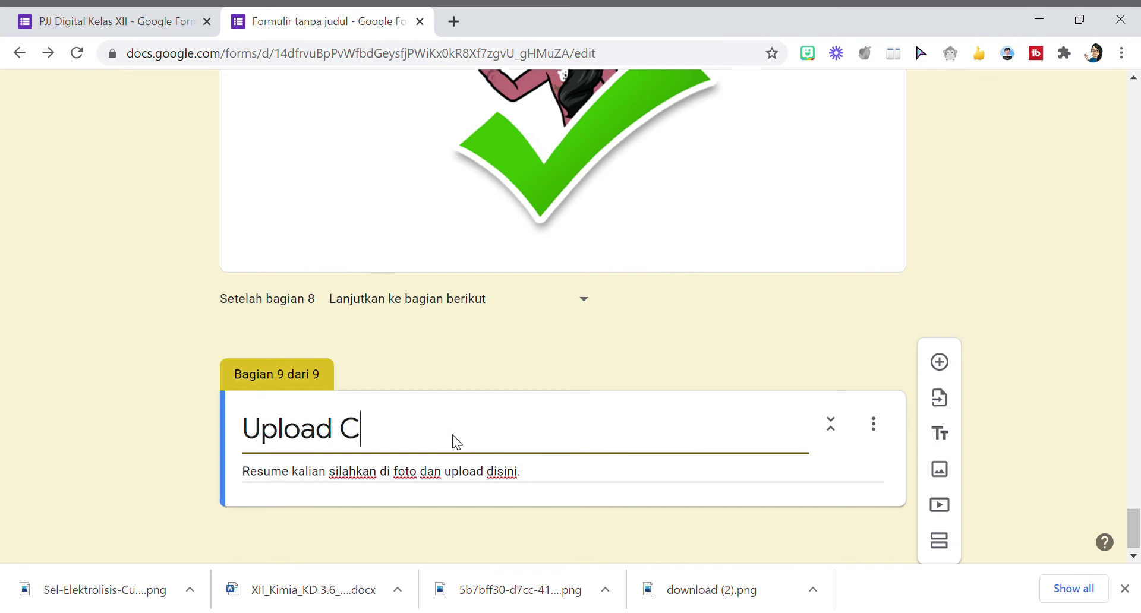
type("atatan")
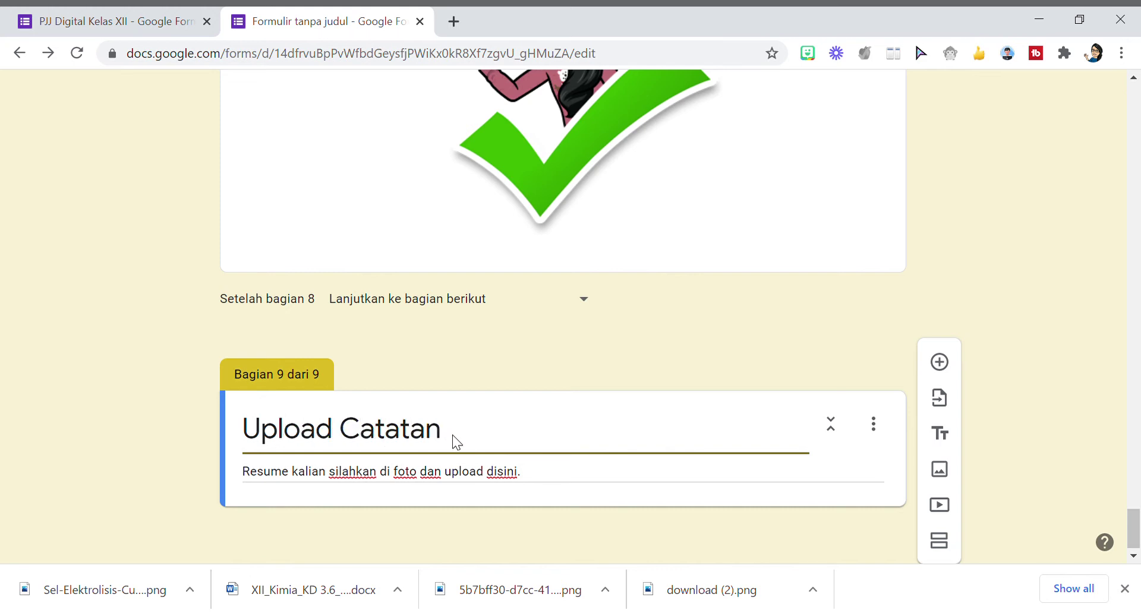
Add a file upload question to the Upload Catatan section and allow respondents to upload files to Drive.
left_click(940, 362)
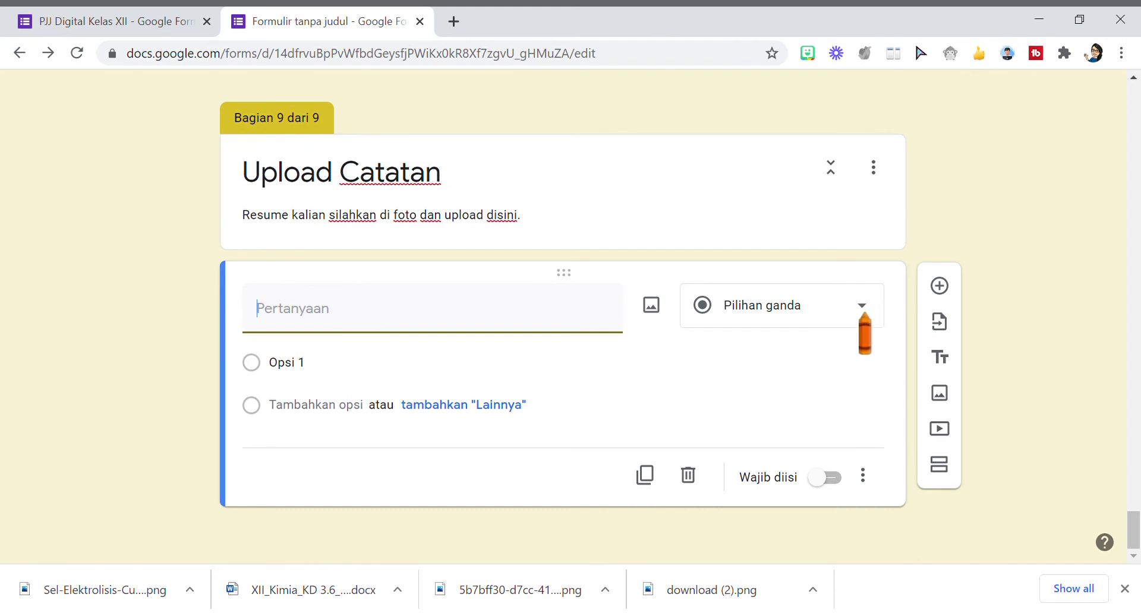
left_click(865, 314)
left_click(773, 364)
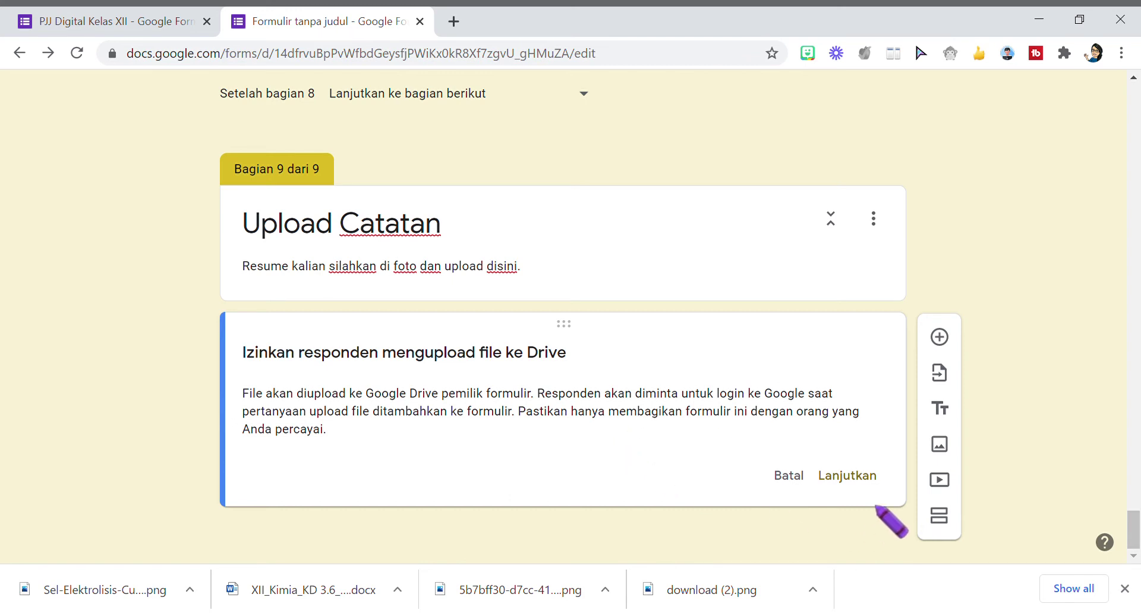
left_click(845, 476)
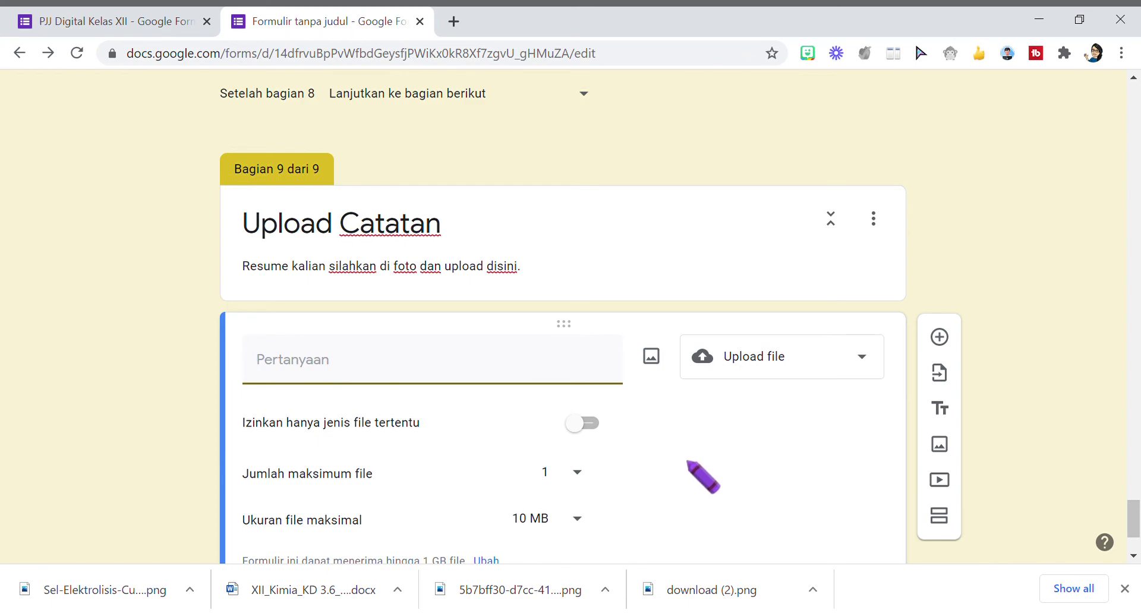
scroll(687, 462, "down", 2)
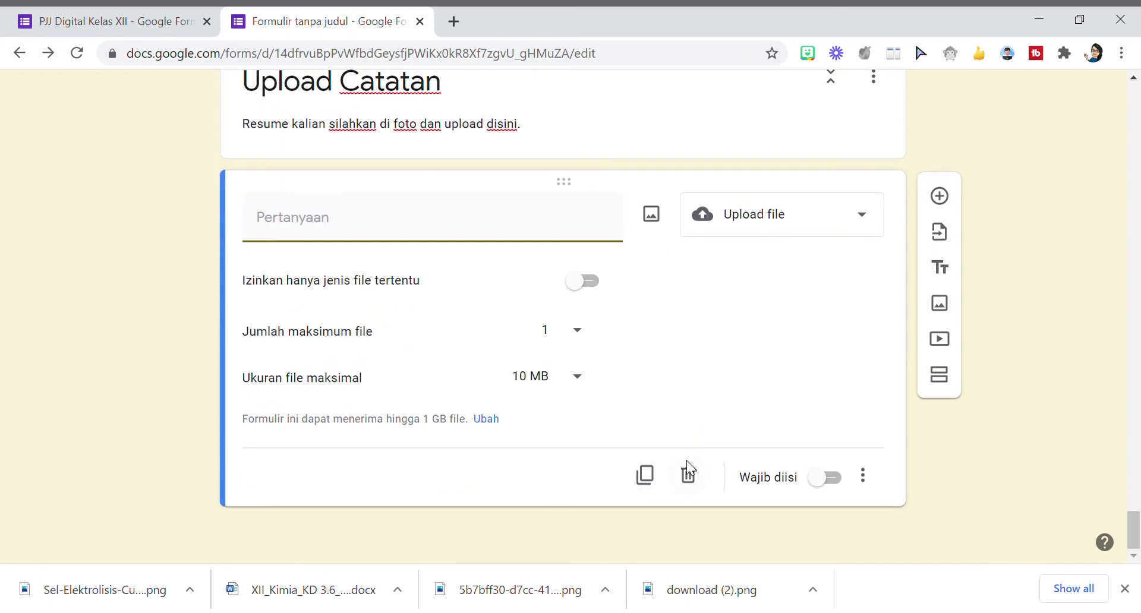
Restrict the upload question to the two Gambar file types and make it required.
left_click(579, 281)
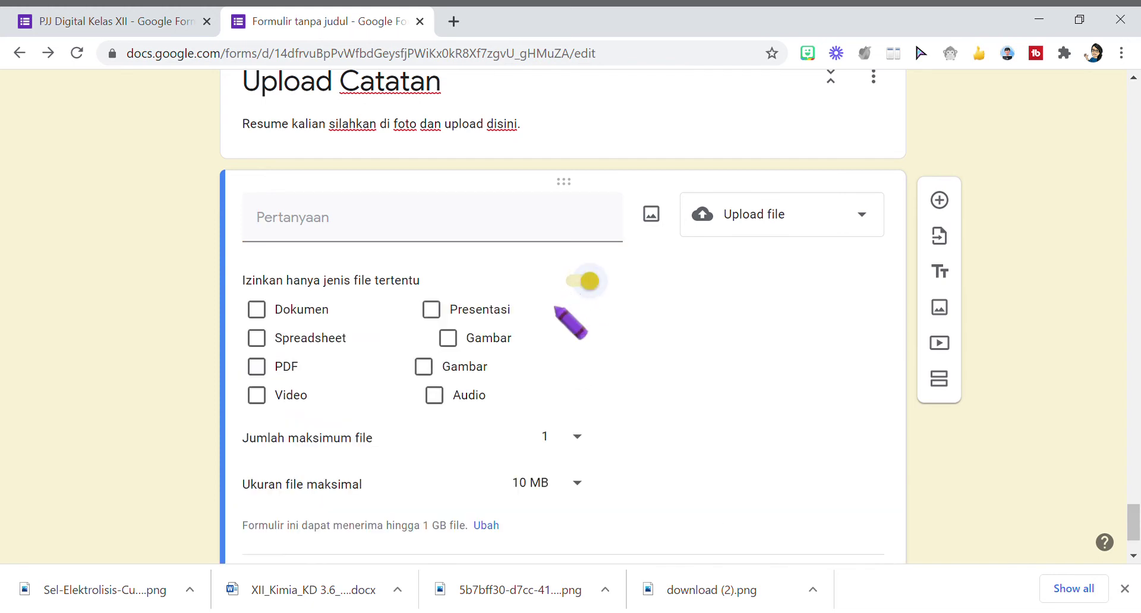
left_click(448, 338)
left_click(425, 367)
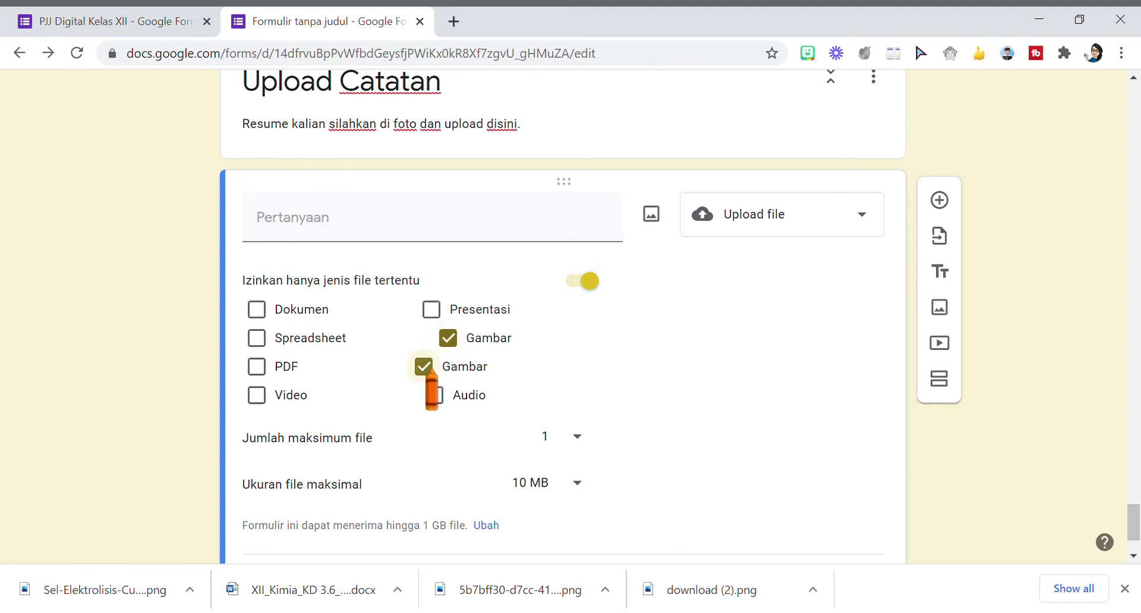
scroll(636, 372, "down", 2)
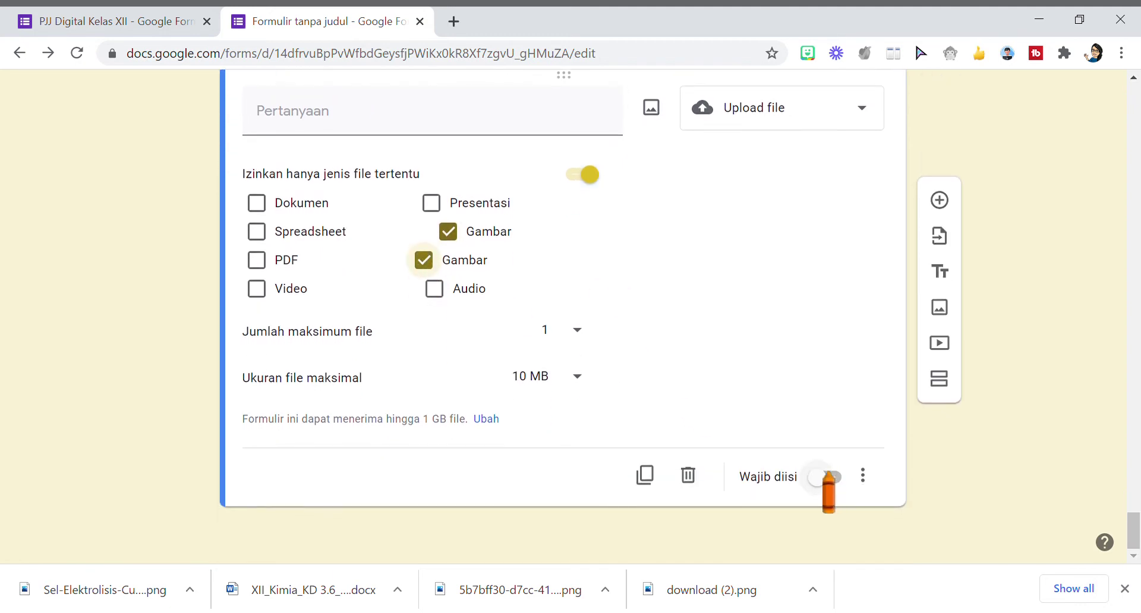
left_click(827, 478)
scroll(663, 338, "up", 3)
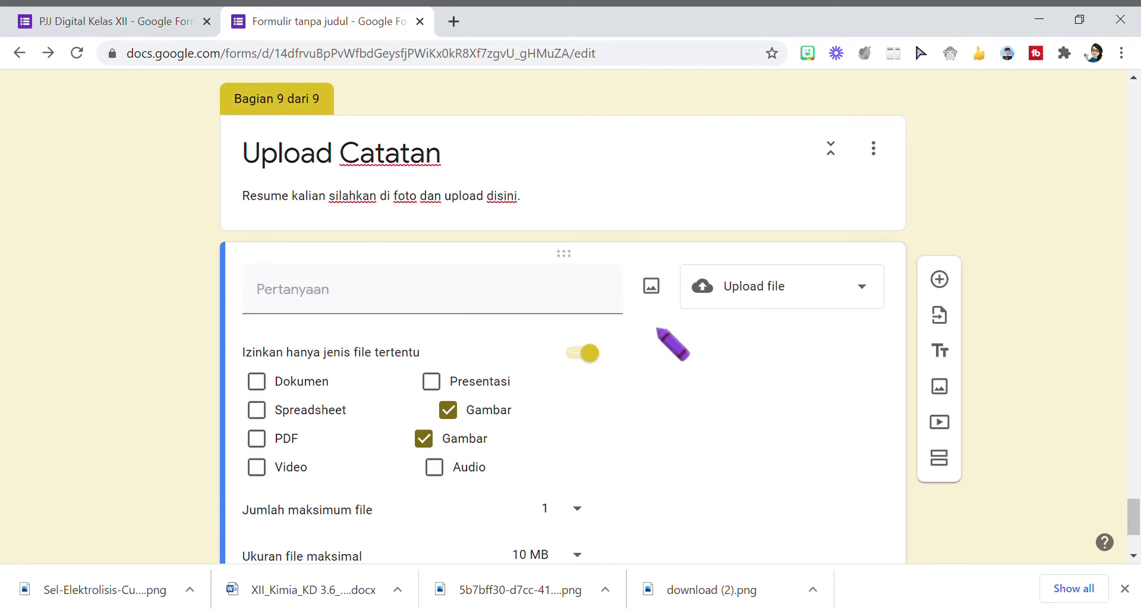
scroll(664, 338, "down", 3)
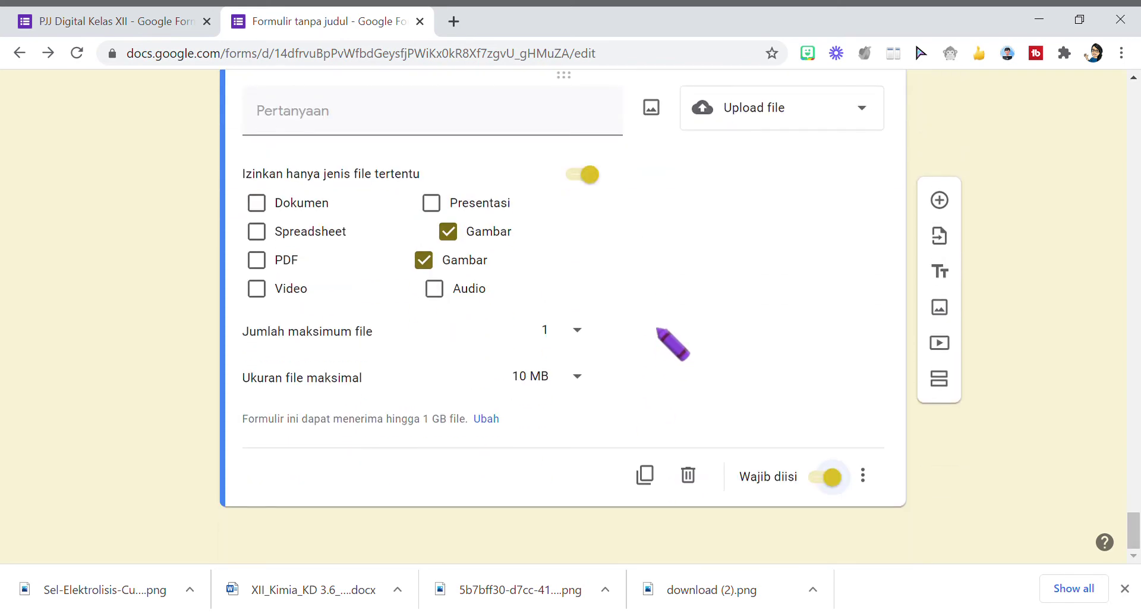
Add a tenth section after the upload question and title it "Terimakasih".
left_click(683, 590)
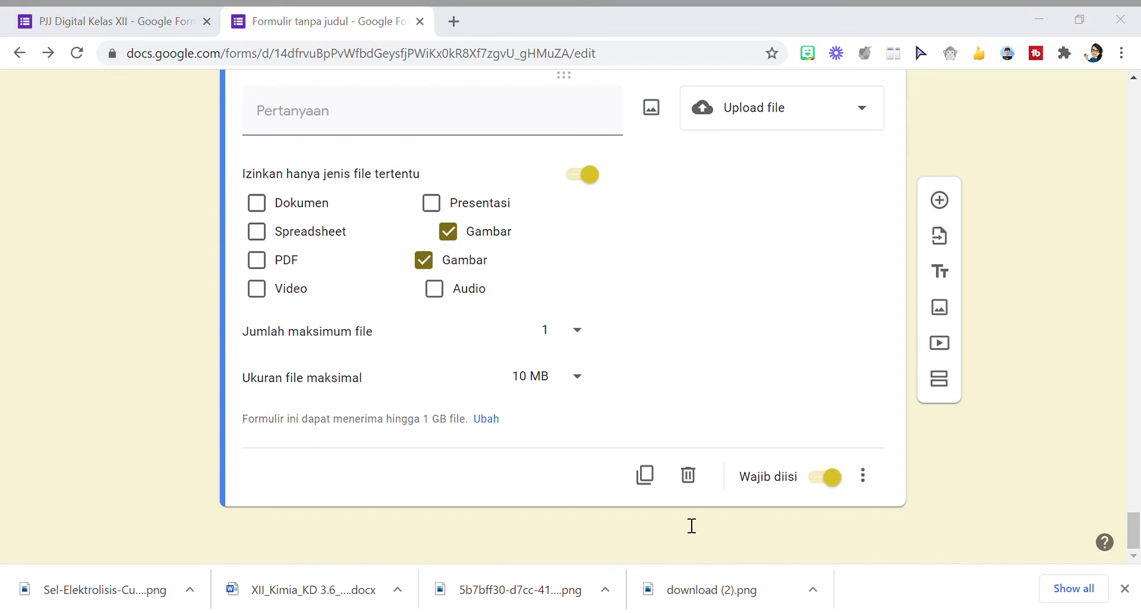
key("alt+Tab")
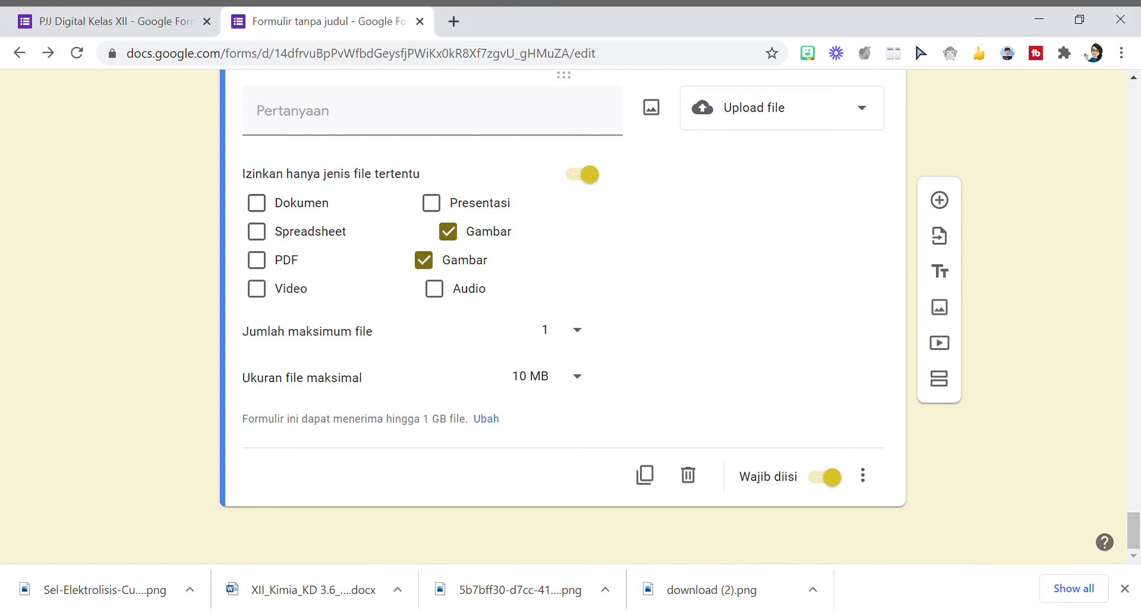
left_click(940, 379)
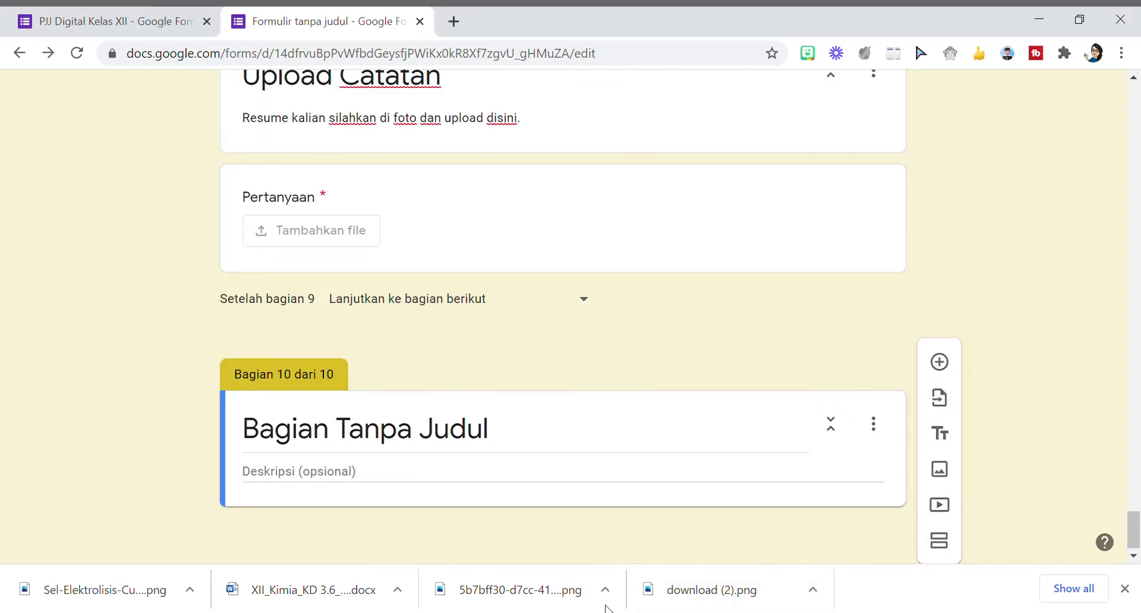
left_click(487, 440)
type("T")
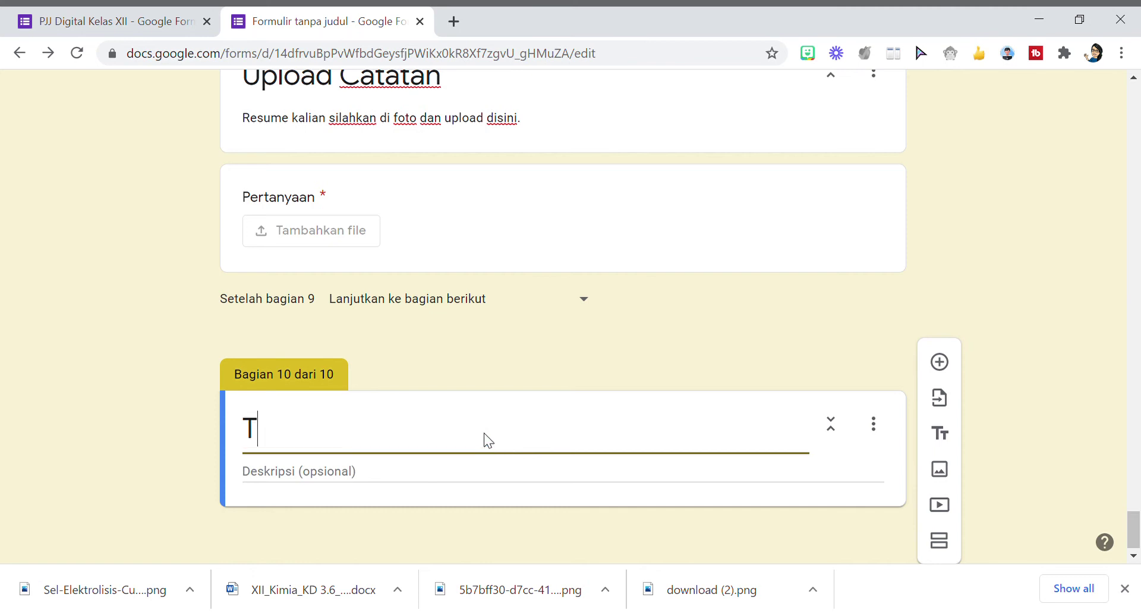
type("erimakasih")
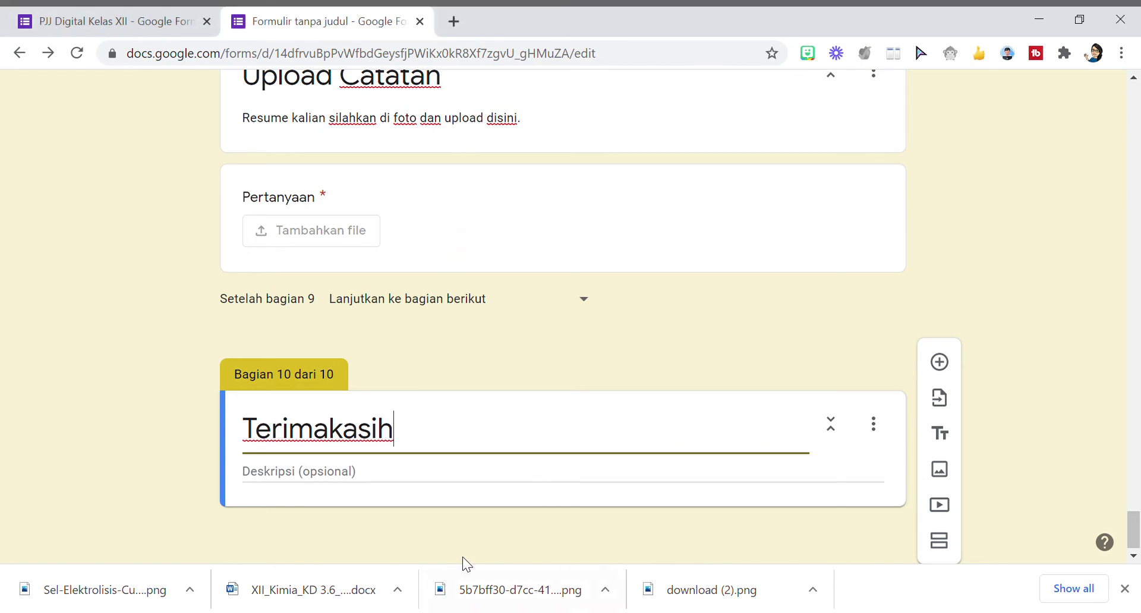
Fill the Terimakasih section's description with the text inviting students to take the Evaluasi while upholding Nilai-nilai Kejujuran.
left_click(306, 472)
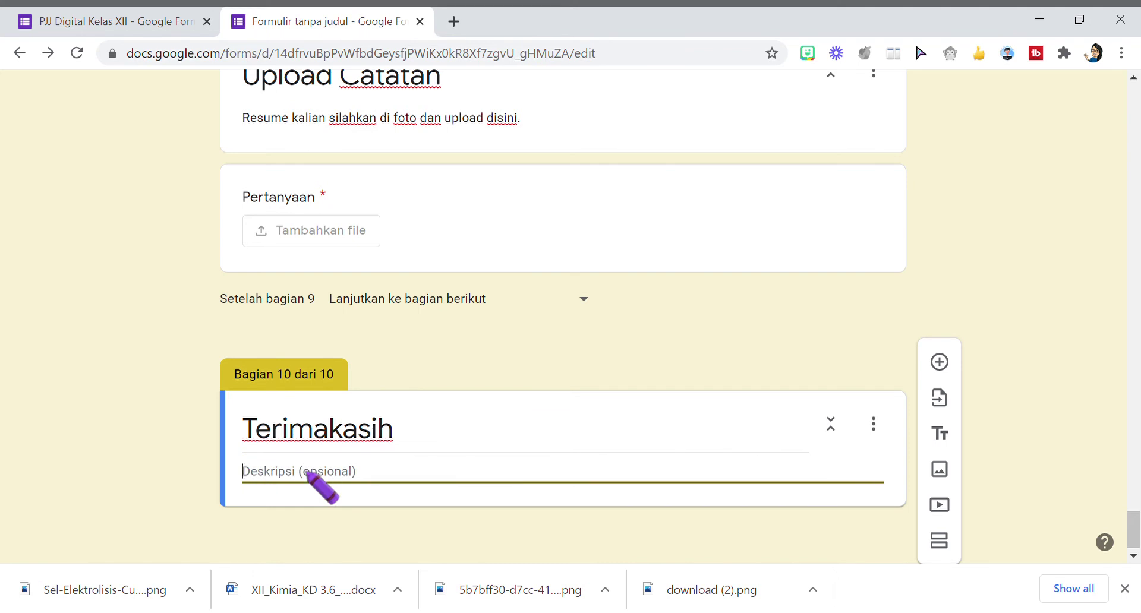
type("Baiklah untuk mengetahui sampai dimana pemahaman kalian terhadapa materi di pembelajaran ini marilah kita mengikuti Evaluasi dengan Menjunjung Tinggi Nilai--nilai Kejujuran.")
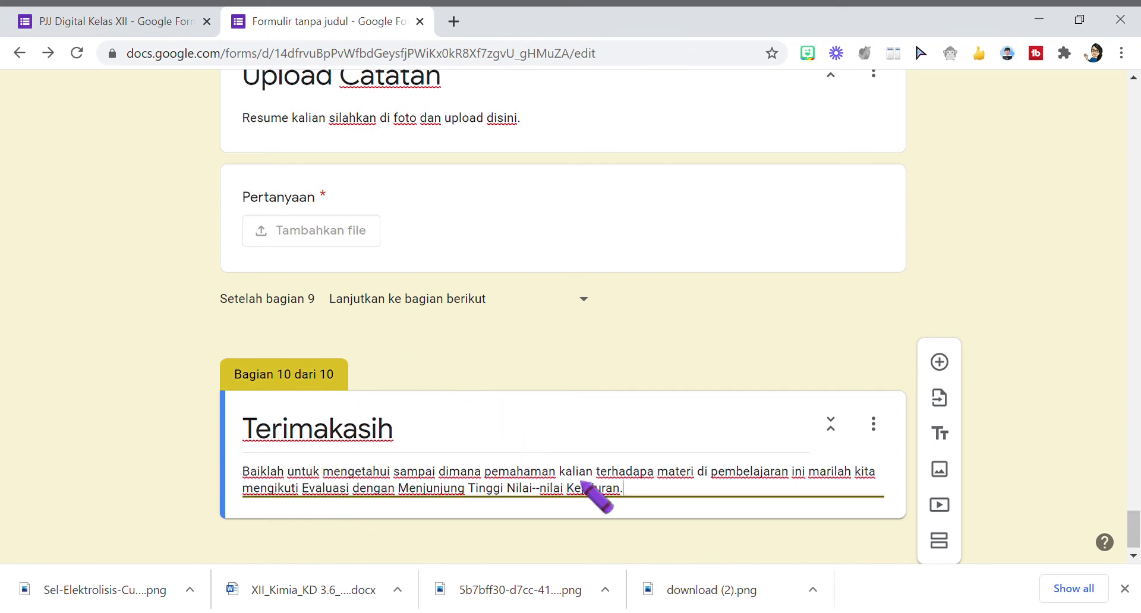
scroll(594, 499, "down", 1)
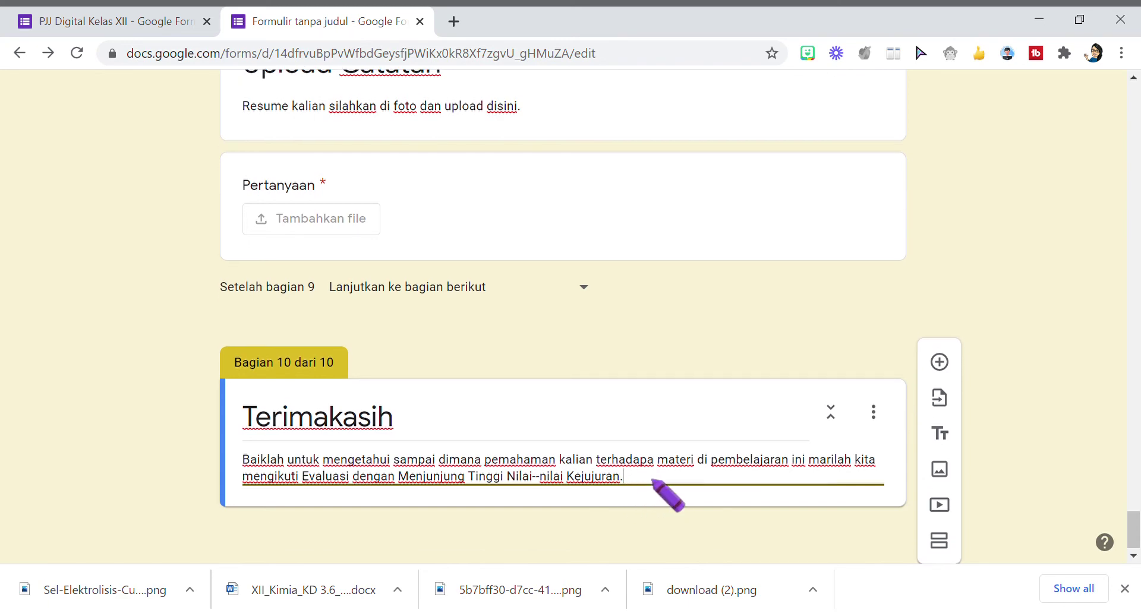
Upload the picture of the avatar sitting on a green check mark box below the Terimakasih section's description and align it to the center.
left_click(938, 468)
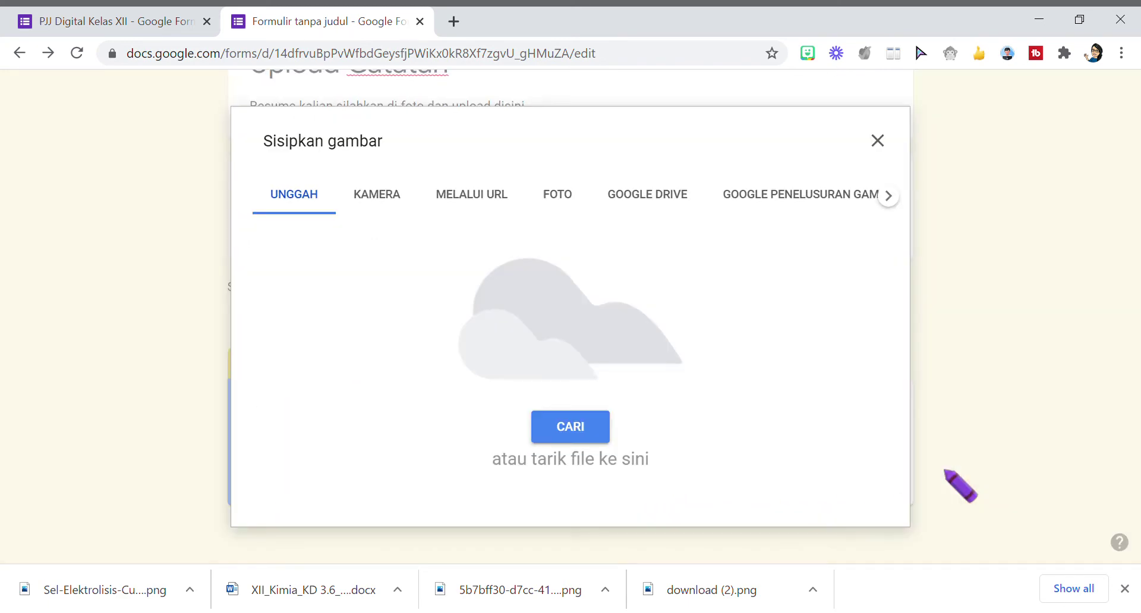
left_click(575, 432)
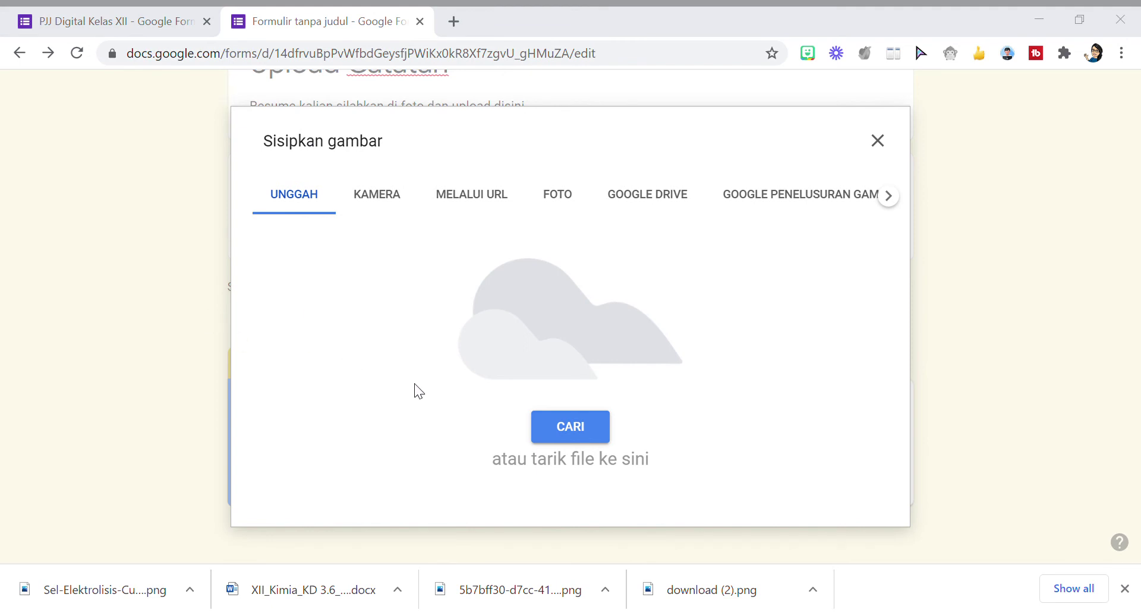
double_click(425, 407)
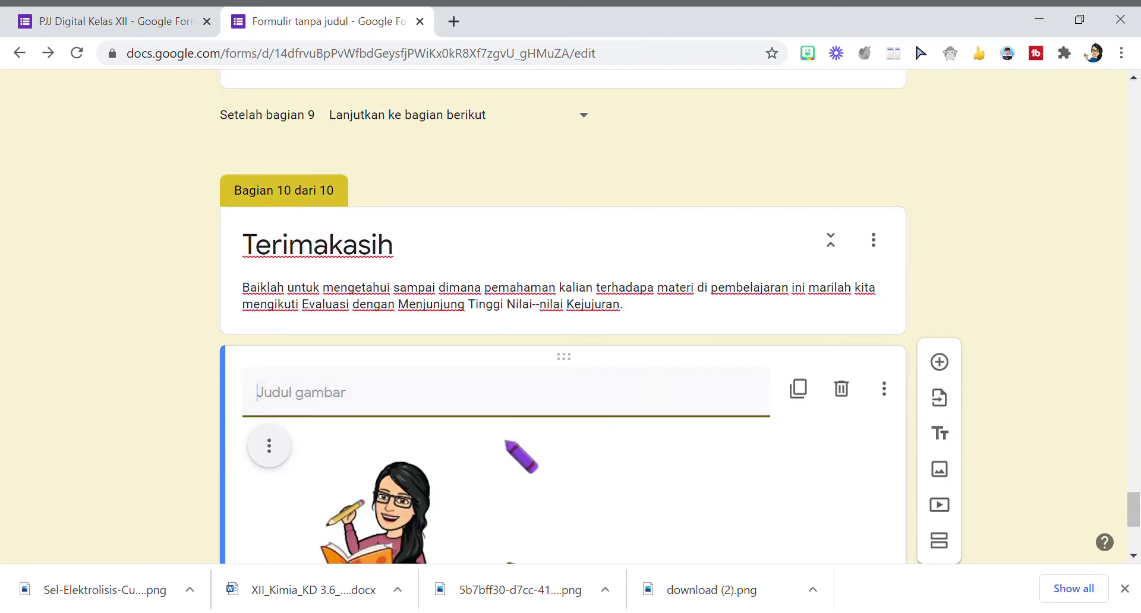
left_click(282, 444)
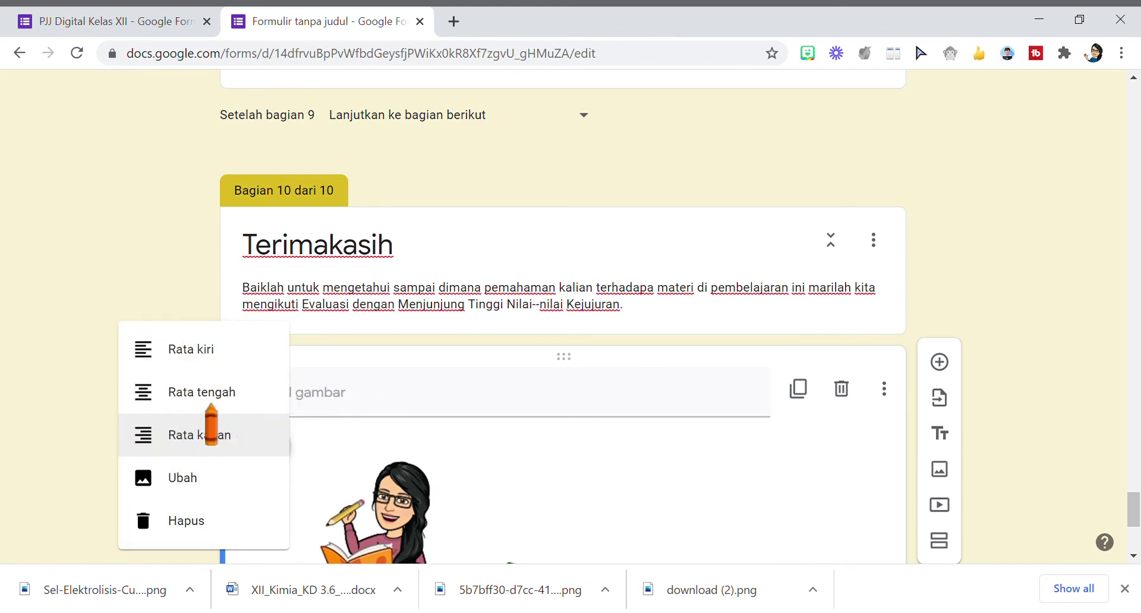
left_click(208, 392)
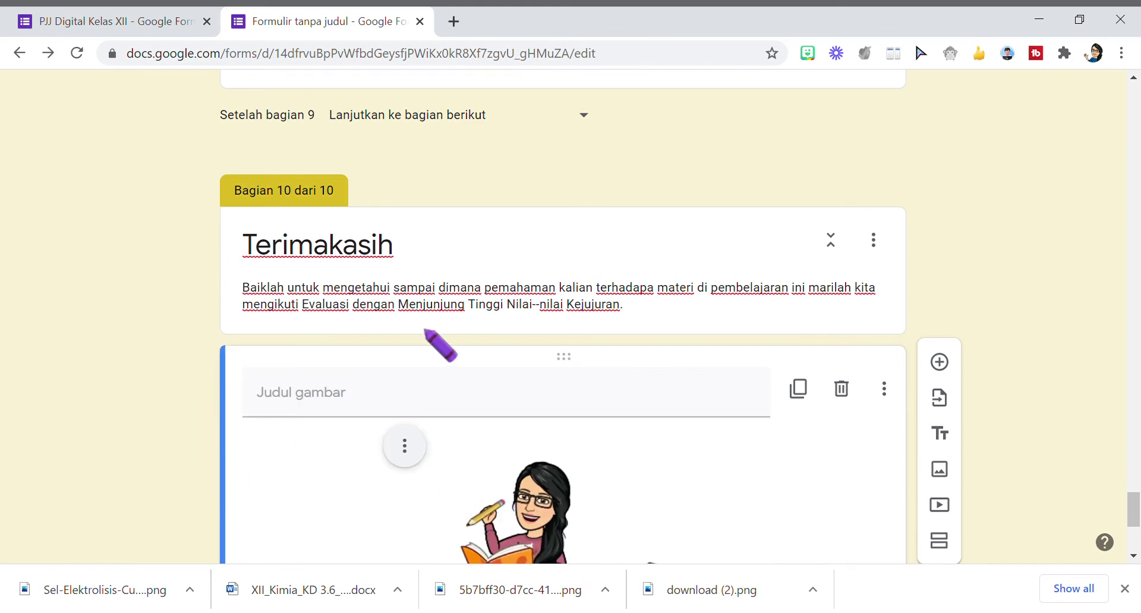
scroll(581, 329, "down", 3)
scroll(572, 333, "up", 2)
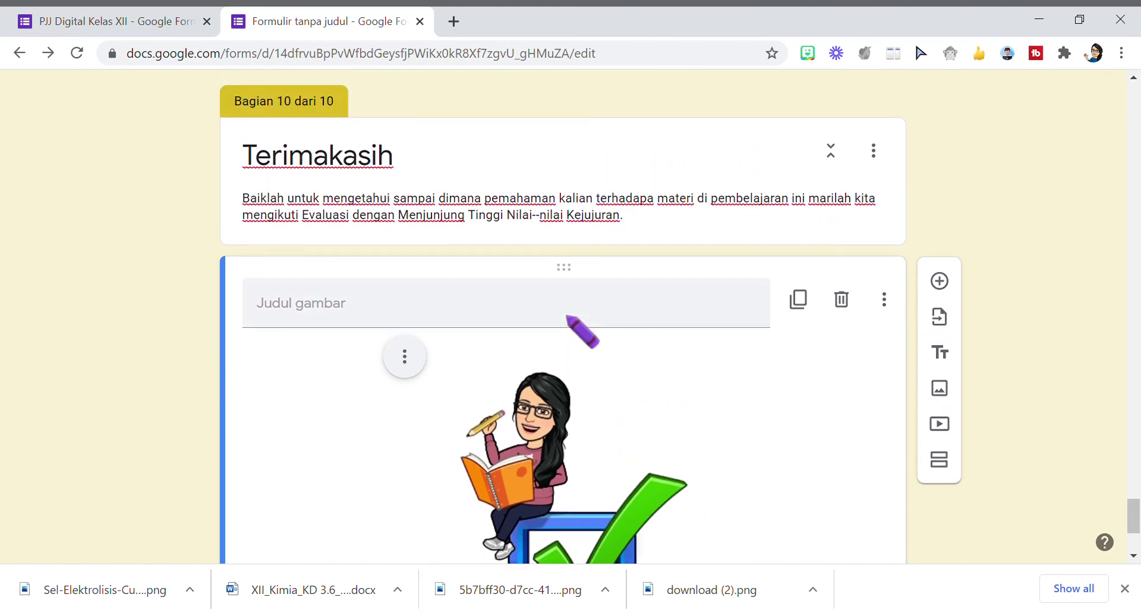
scroll(572, 334, "down", 4)
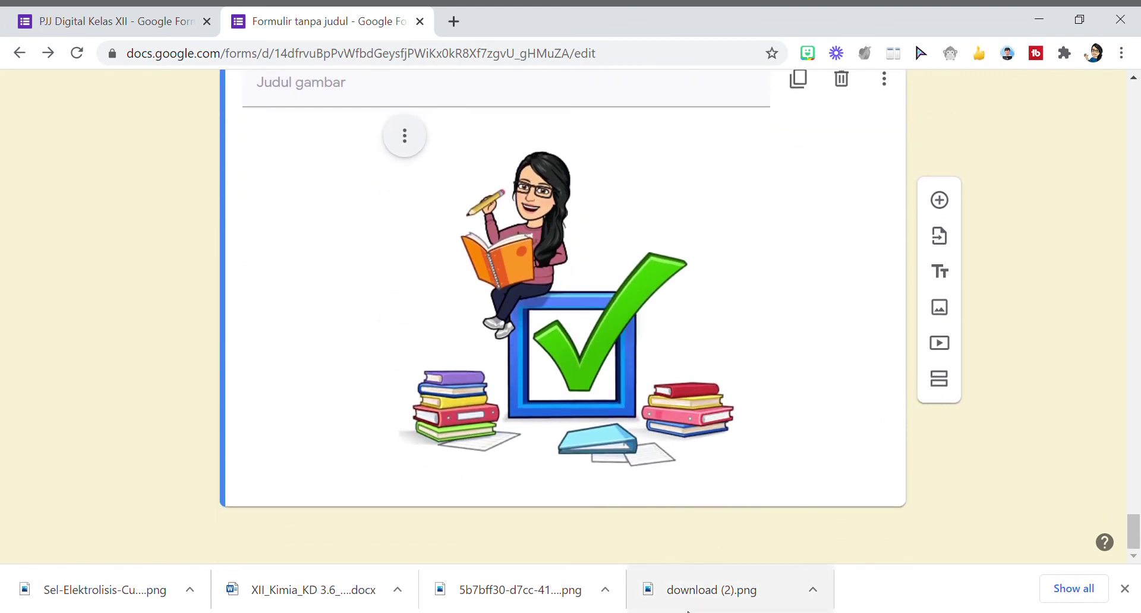
Add an eleventh section after the avatar picture and title it "Pertanyaan".
left_click(940, 380)
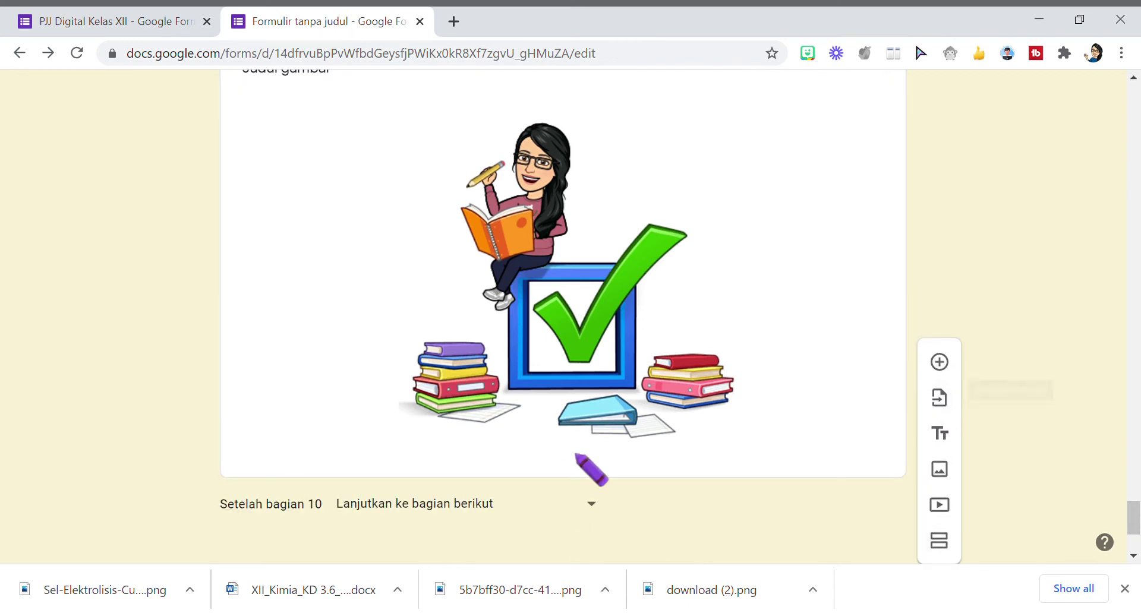
left_click(421, 424)
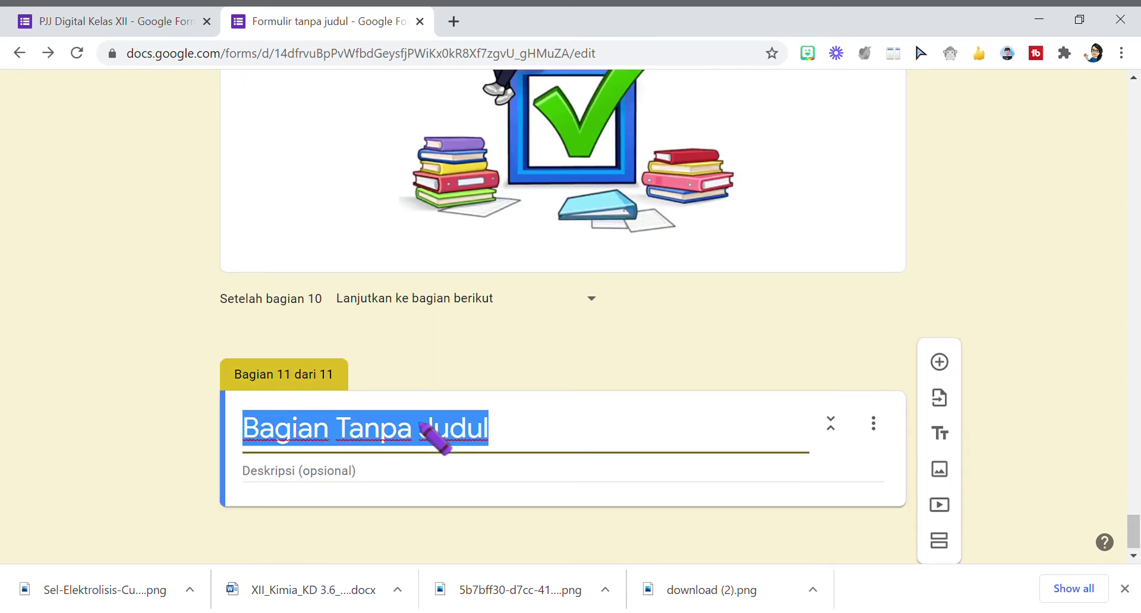
type("Pertanya")
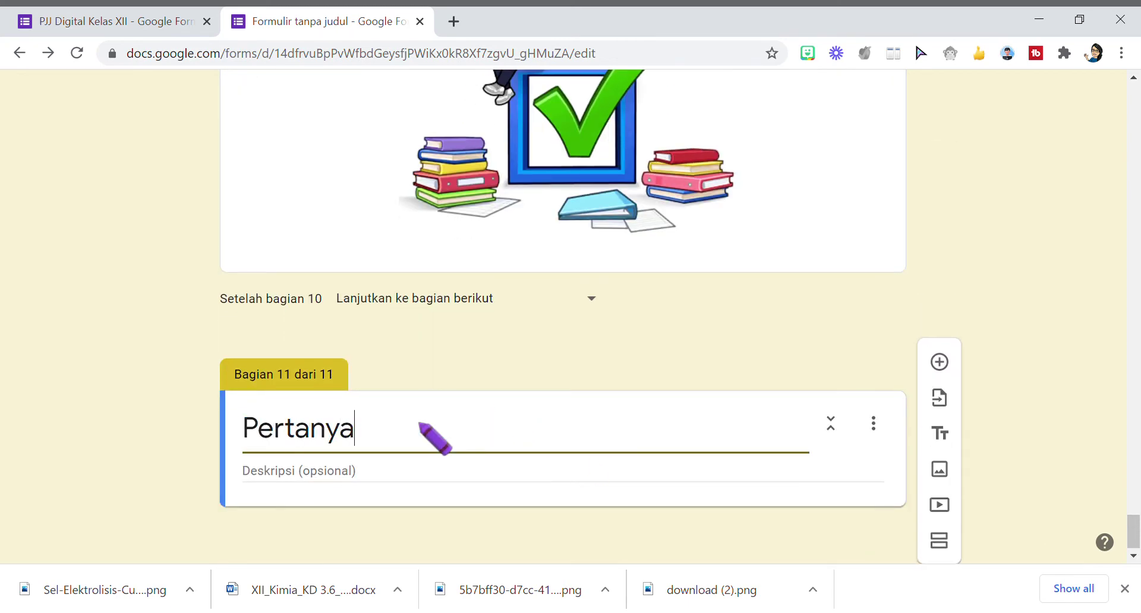
type("nn")
key("BackSpace")
key("BackSpace")
type("an")
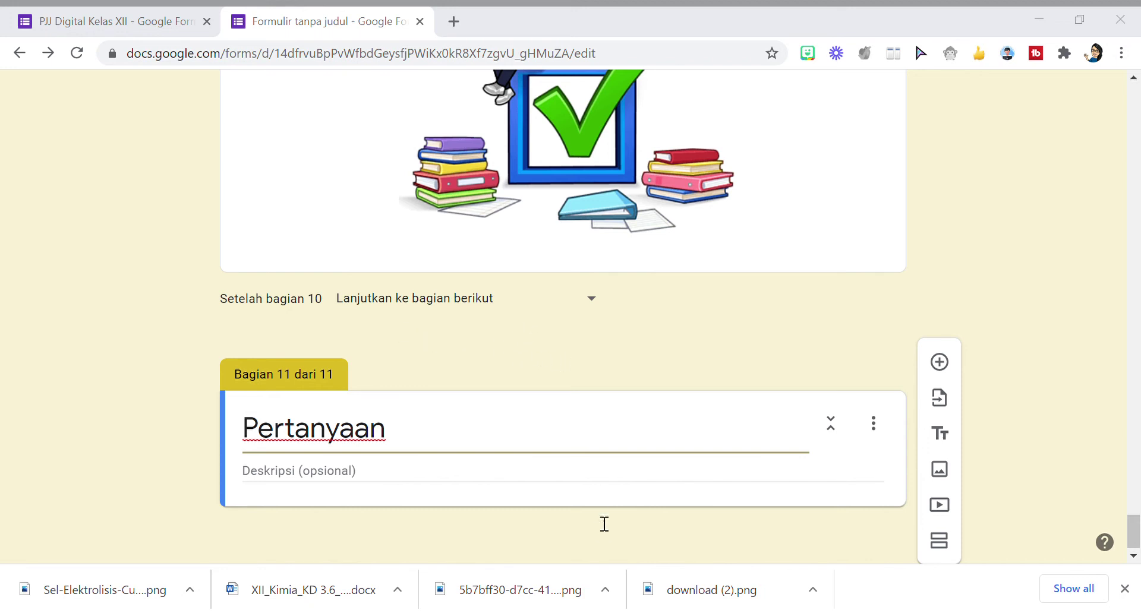
Add a multiple-choice question about the electrolyte in the 0,01 mol krom experiment, with options CrCl3, B. CrF4, C. CrF5, D. Na2Cr2O7 and E. Cr2O3.
left_click(940, 362)
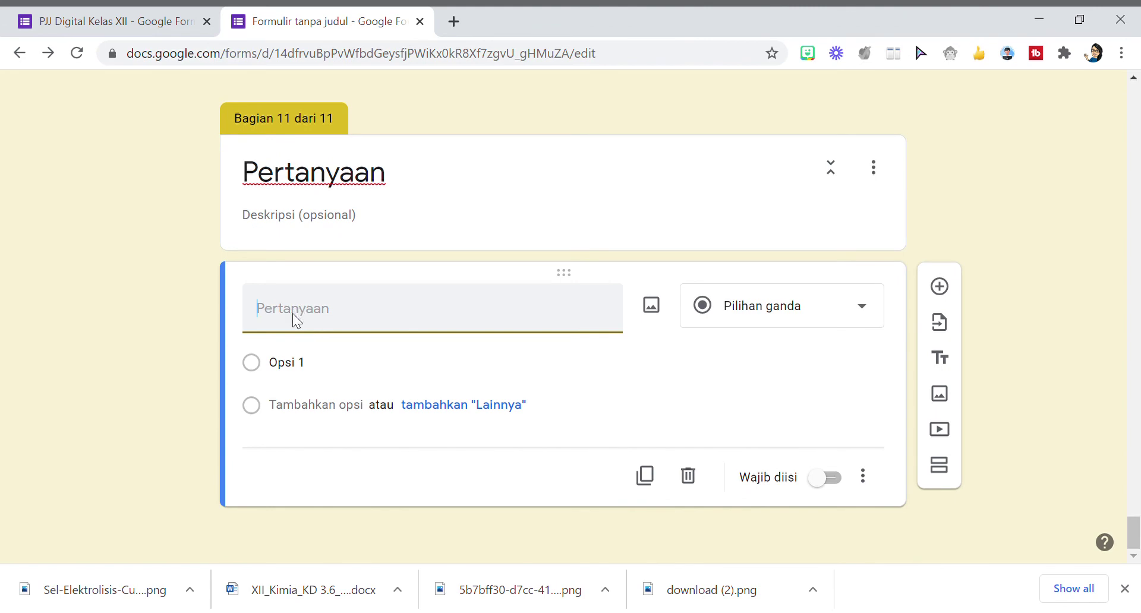
type("Suatu percobaan elektrolisis, 0,01 mol krom telah diendapkan pada katode ketika 0,06 mol elektron dilewatkan suatu larutan elektrolit yang mengandung krom. Apakah elektrolit yang digunakan dalam percobaan tersebut?")
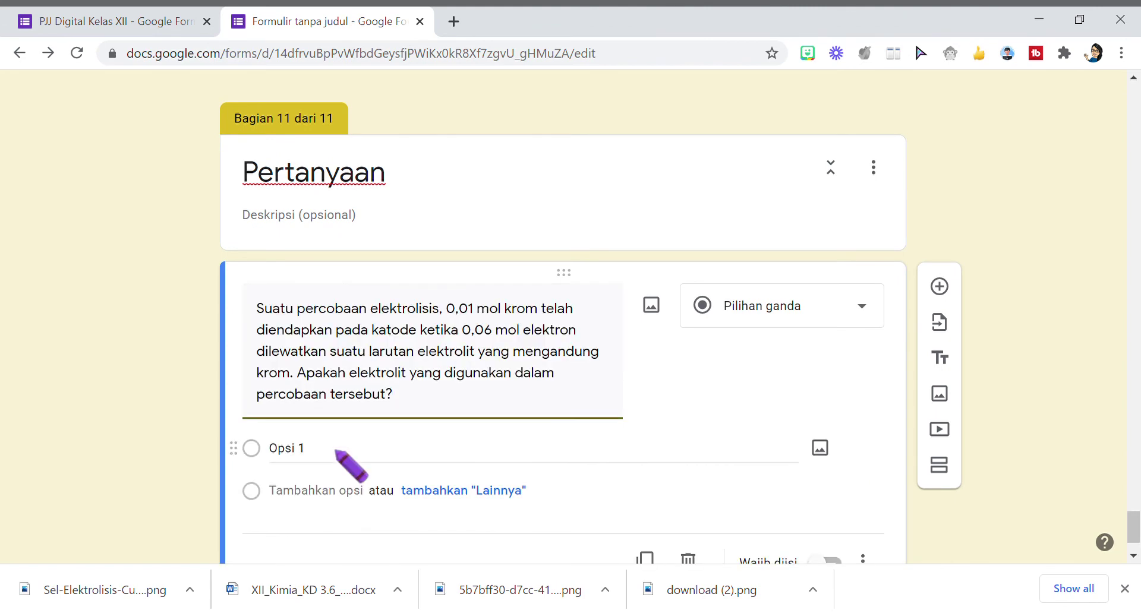
scroll(487, 463, "down", 1)
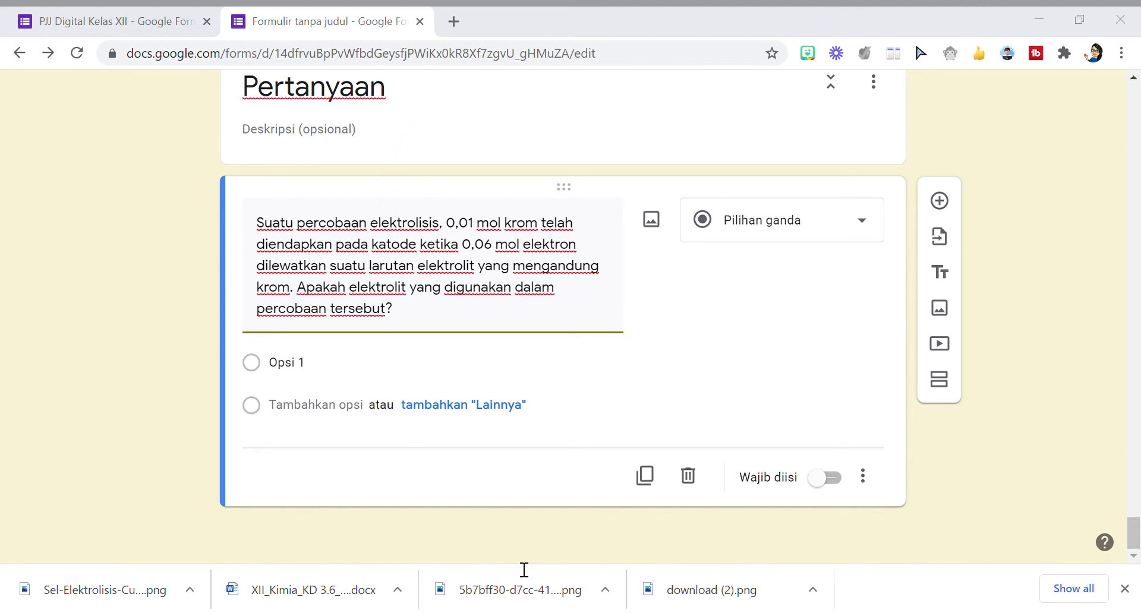
left_click(278, 363)
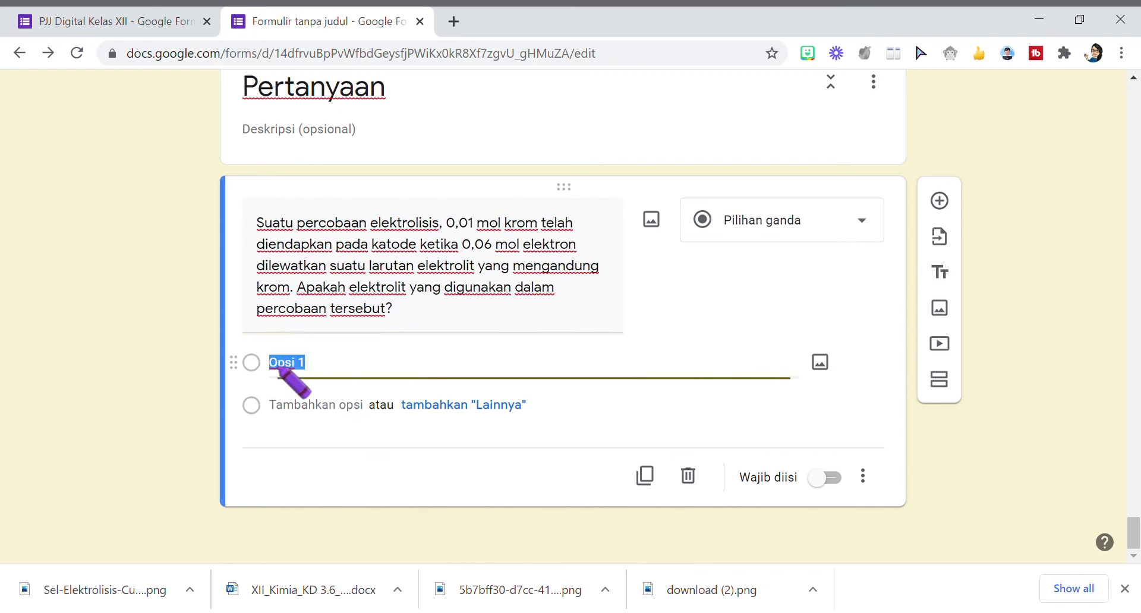
type("CrCl3 B. CrF4 C. CrF5 D. Na2Cr2O7 E. Cr2O3")
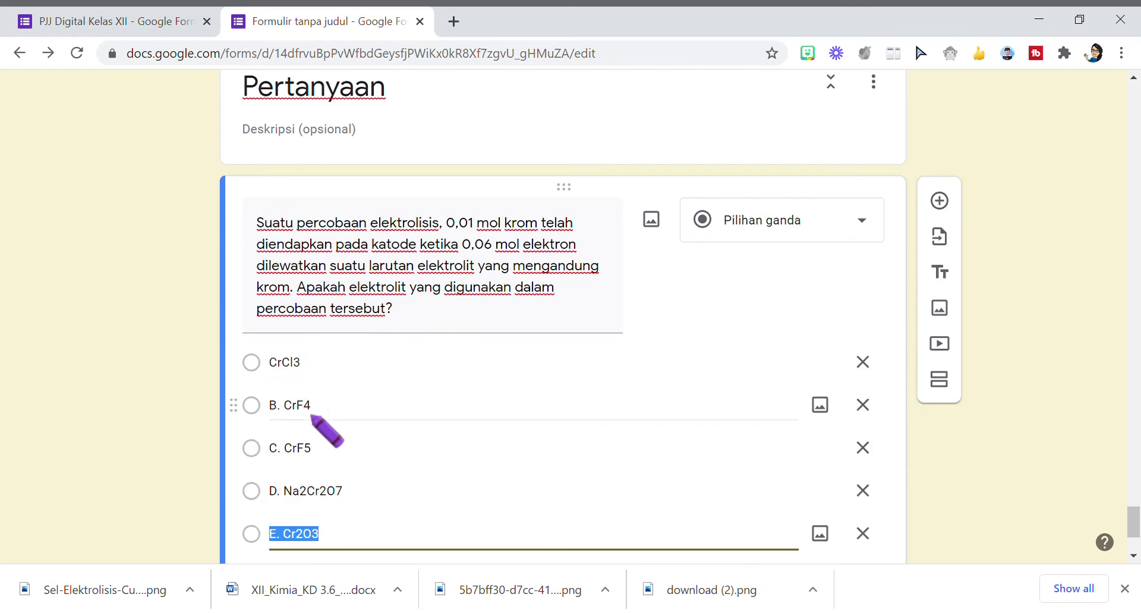
Remove the letter prefixes "B." and "C." from the CrF4 and CrF5 answer options.
left_click(288, 406)
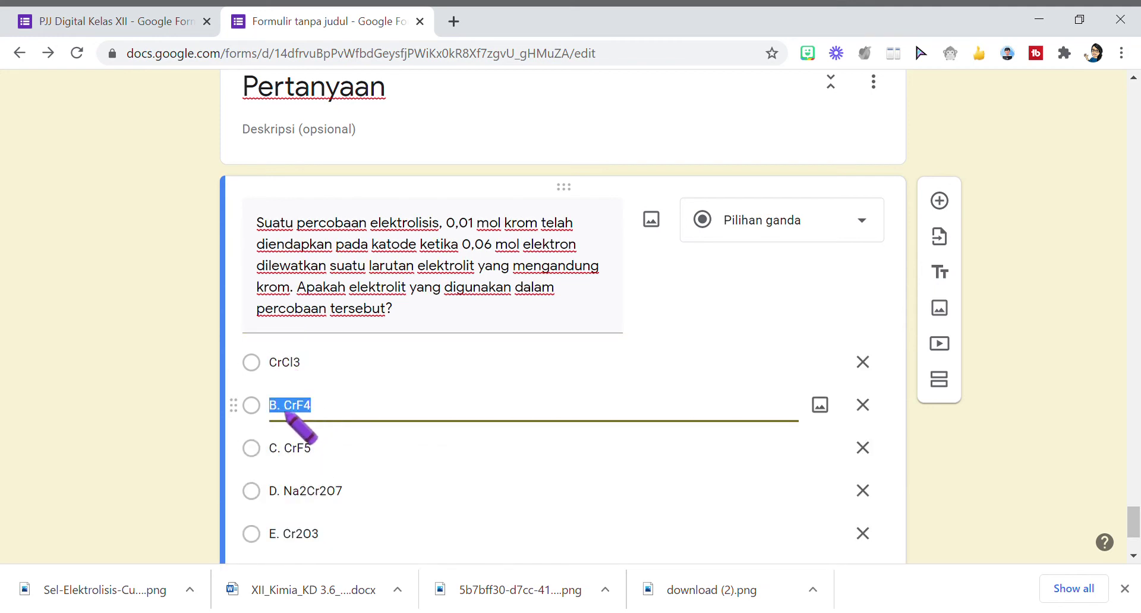
left_click(287, 409)
key("BackSpace")
key("BackSpace")
key("BackSpace")
left_click(288, 450)
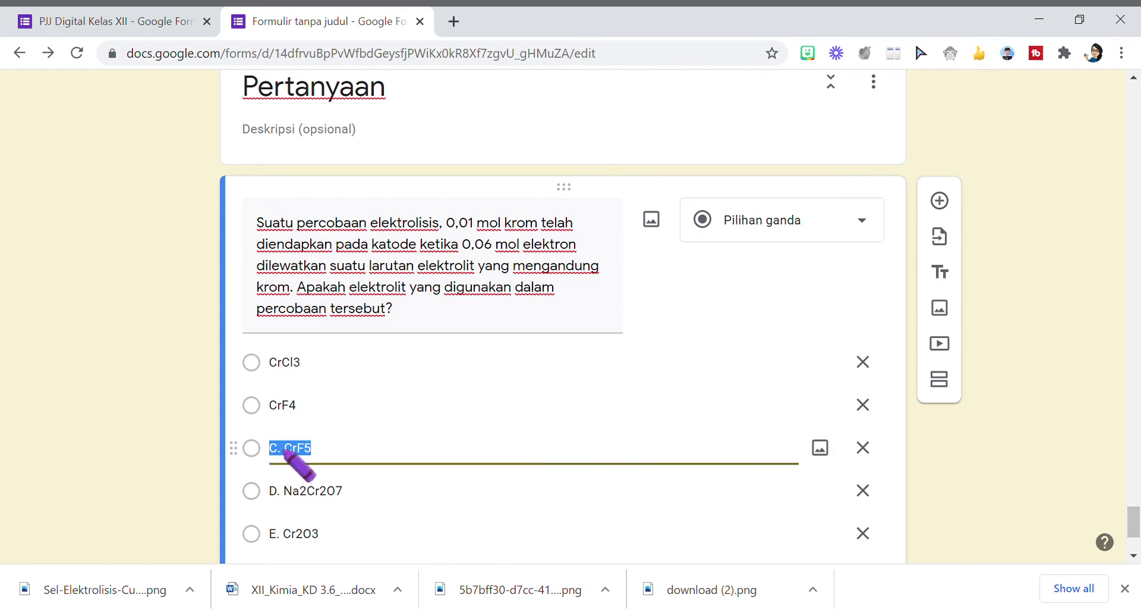
left_click(284, 451)
key("BackSpace")
key("BackSpace")
key("BackSpace")
Remove the letter prefixes "D." and "E." from the Na2Cr2O7 and Cr2O3 answer options.
left_click(285, 491)
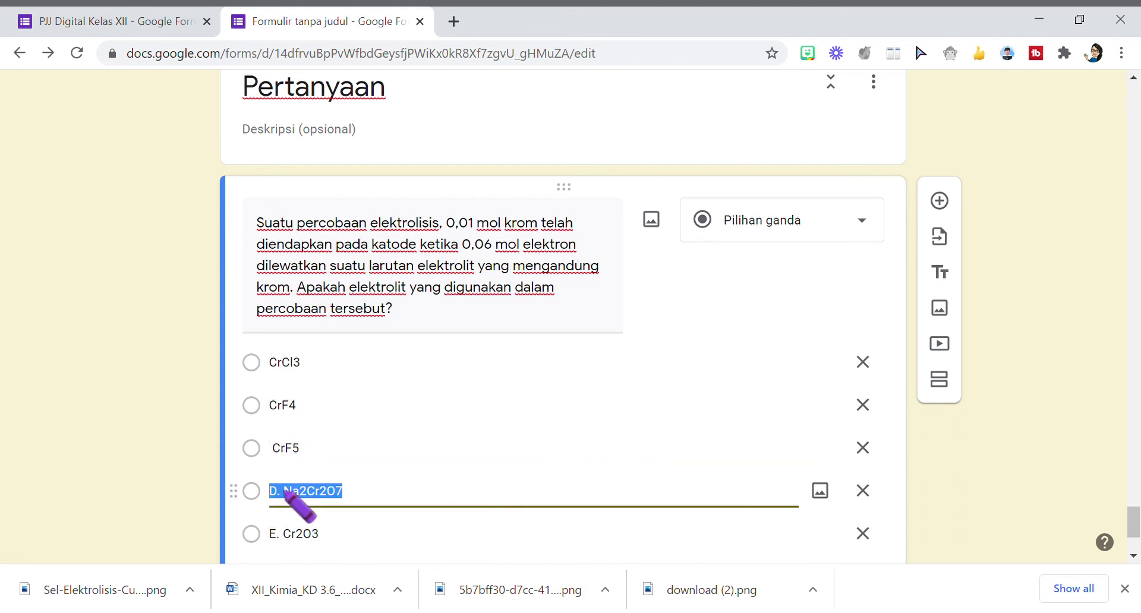
left_click(285, 500)
key("BackSpace")
key("BackSpace")
key("BackSpace")
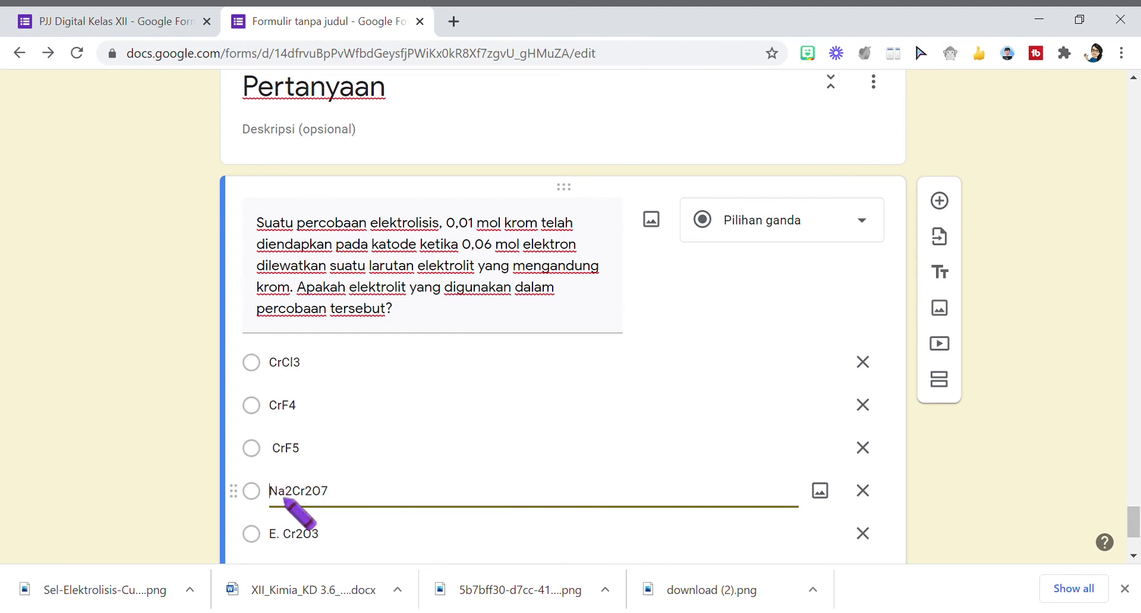
left_click(288, 538)
left_click(290, 545)
key("BackSpace")
key("BackSpace")
key("BackSpace")
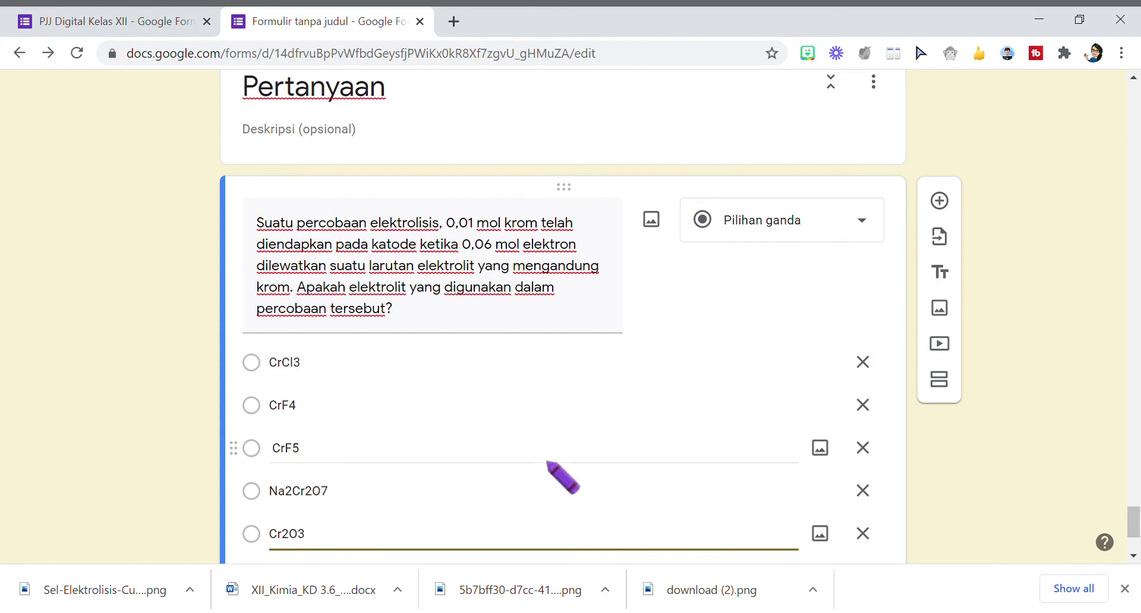
scroll(561, 473, "down", 3)
scroll(570, 410, "up", 5)
scroll(565, 404, "up", 15)
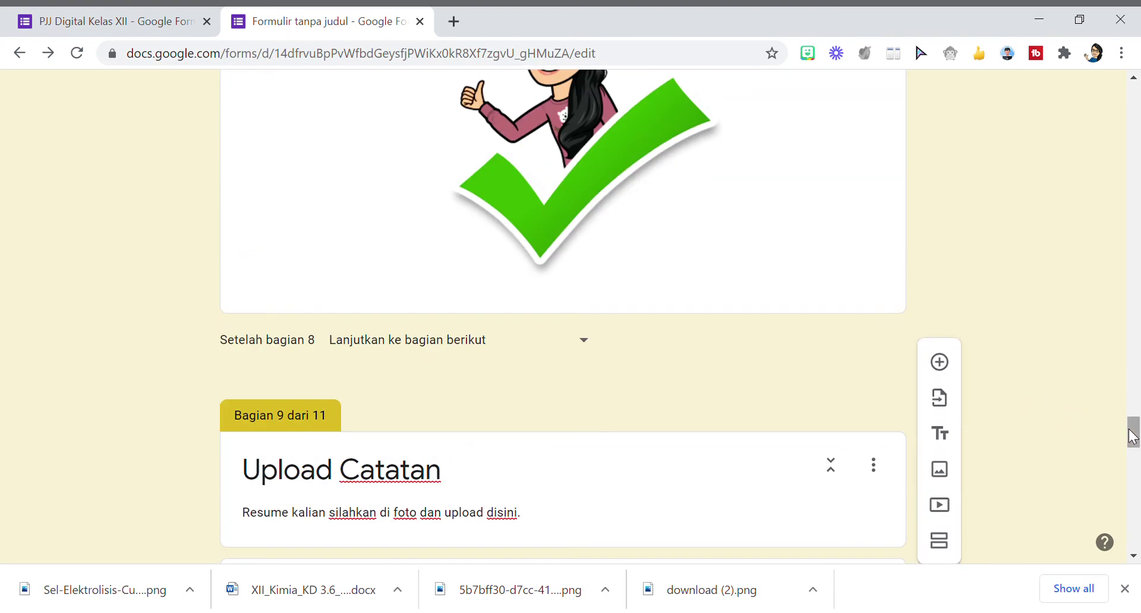
left_click_drag(1133, 432, 1136, 520)
scroll(1136, 520, "down", 4)
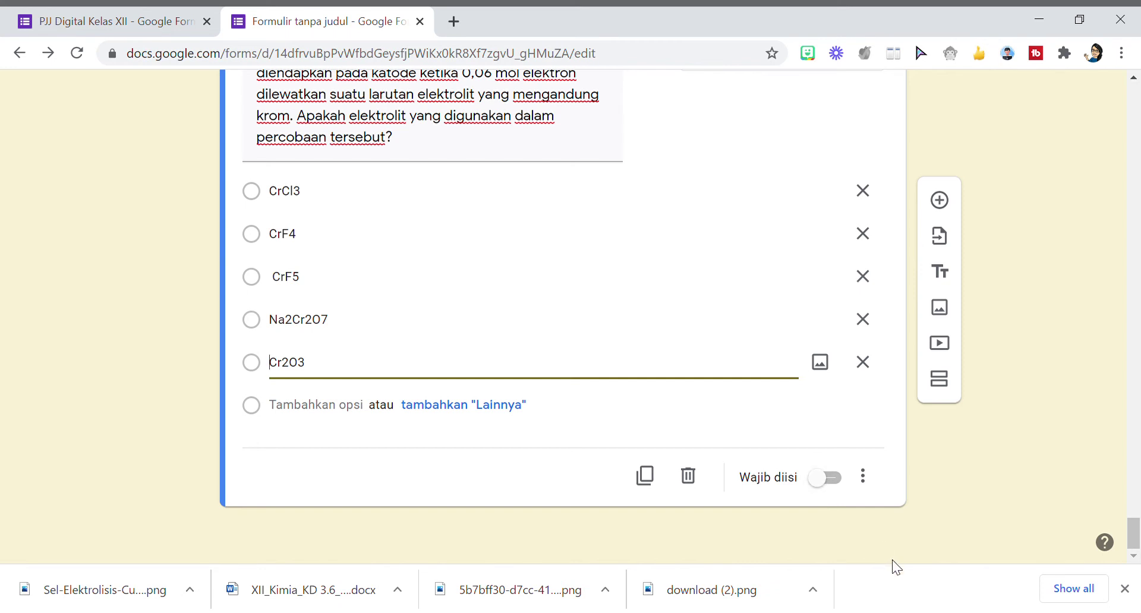
Add a second question with the statement that electrolysis of molten Al2O3 at 8 ampere for 100 menit releases 2,8 L, without the "(25 point)" note.
left_click(940, 200)
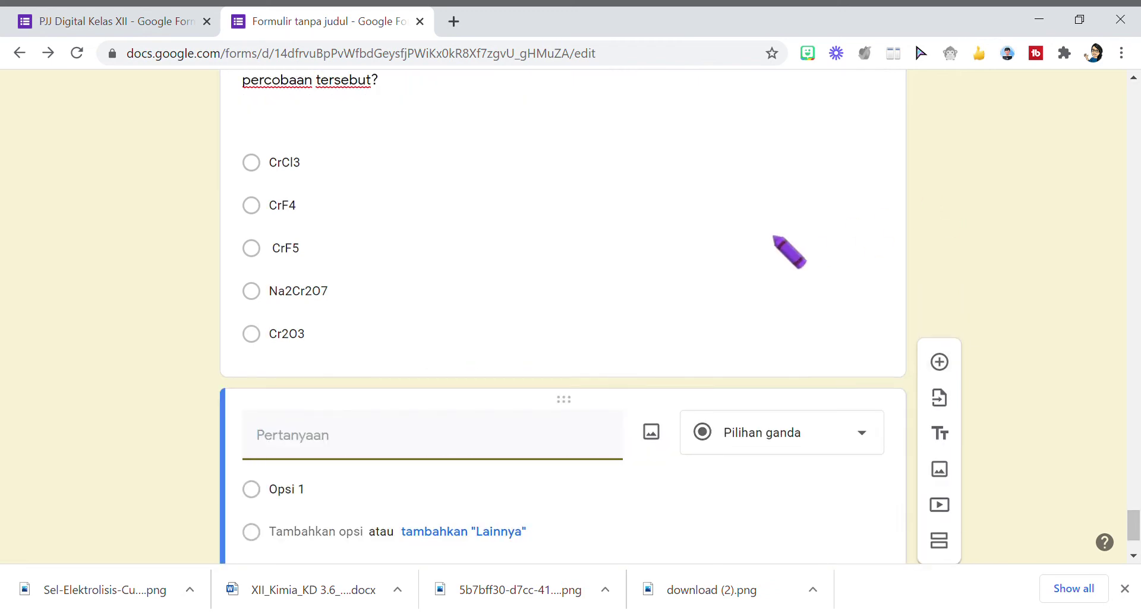
left_click(700, 590)
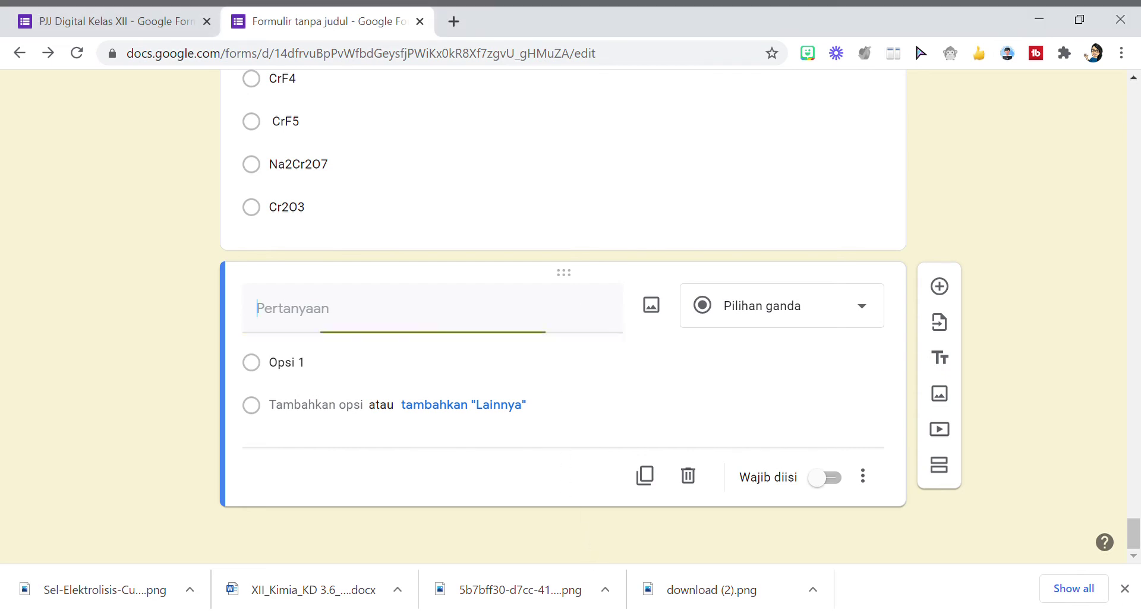
type("Dalam elektrolisis leburan Al2O3 menggunakan elektrode inert, volume gas yang dibebaskan (diukur pada keadaan s.t.p) ketika arus sebesar 8 ampere dialirkan melalui elektrolit tersebut selama 100 menit adalah 2,8 L.\t(25 point)")
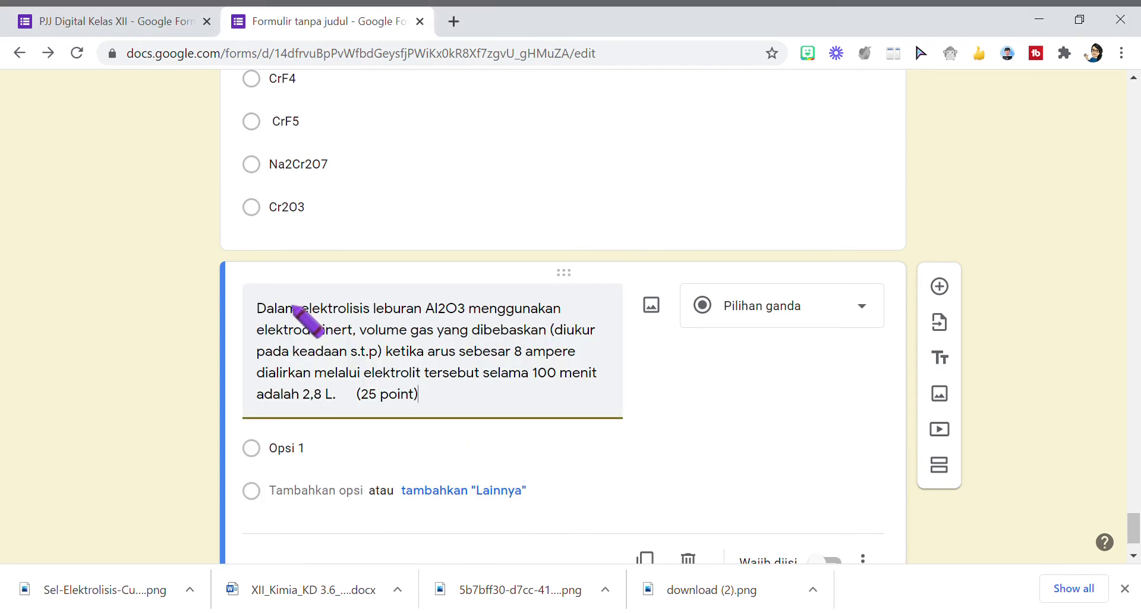
left_click_drag(419, 395, 359, 395)
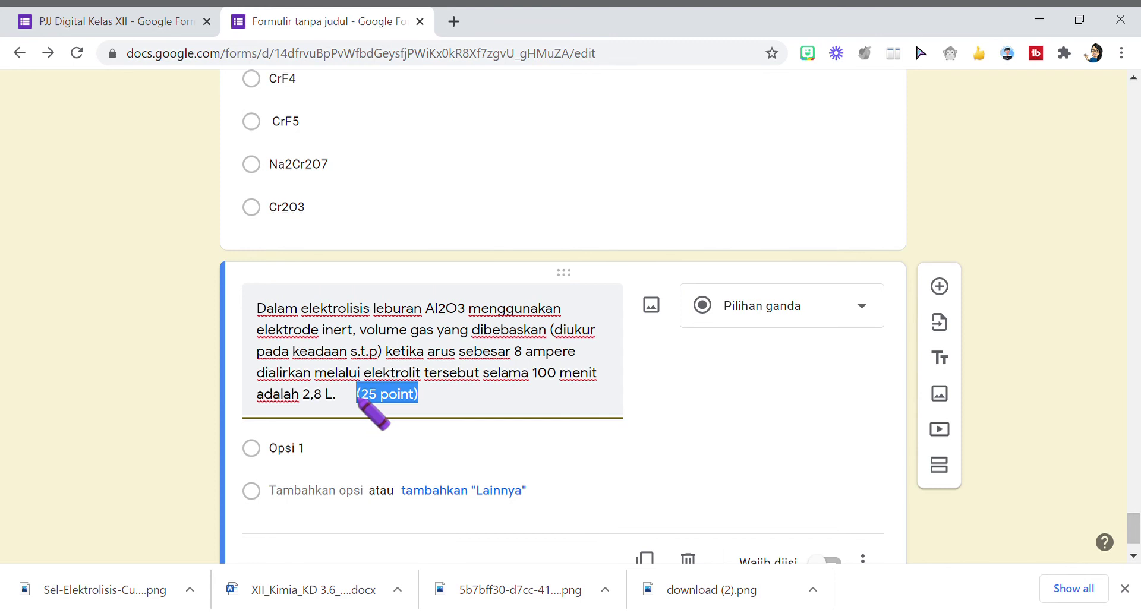
key("BackSpace")
Give the Al2O3 question the answer options "benar" and "salah" plus a "Lainnya" option.
left_click(302, 451)
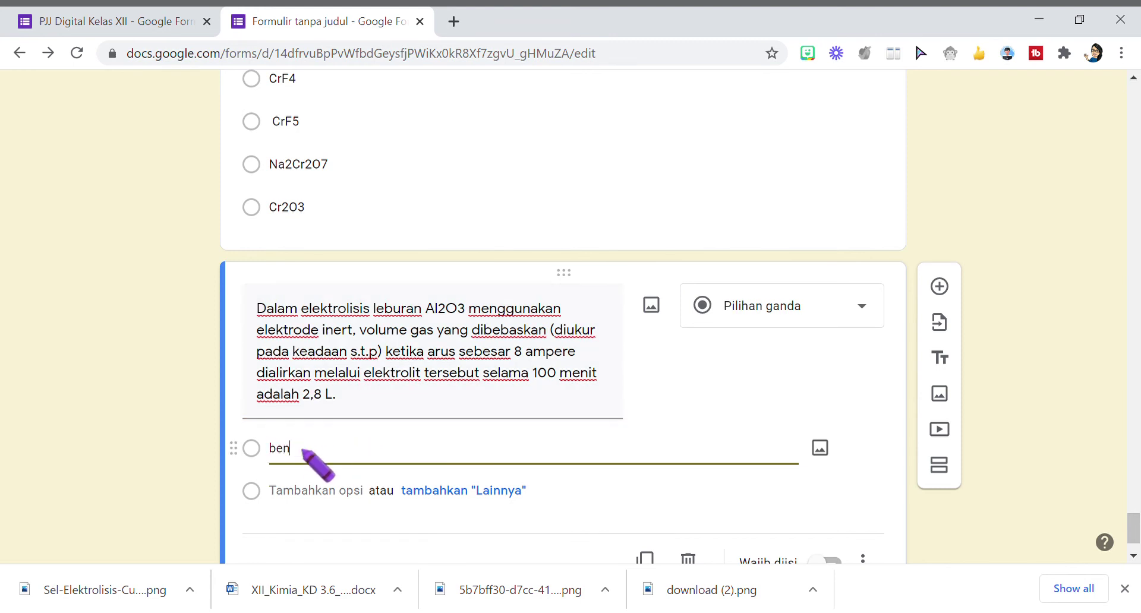
left_click(449, 492)
left_click(295, 533)
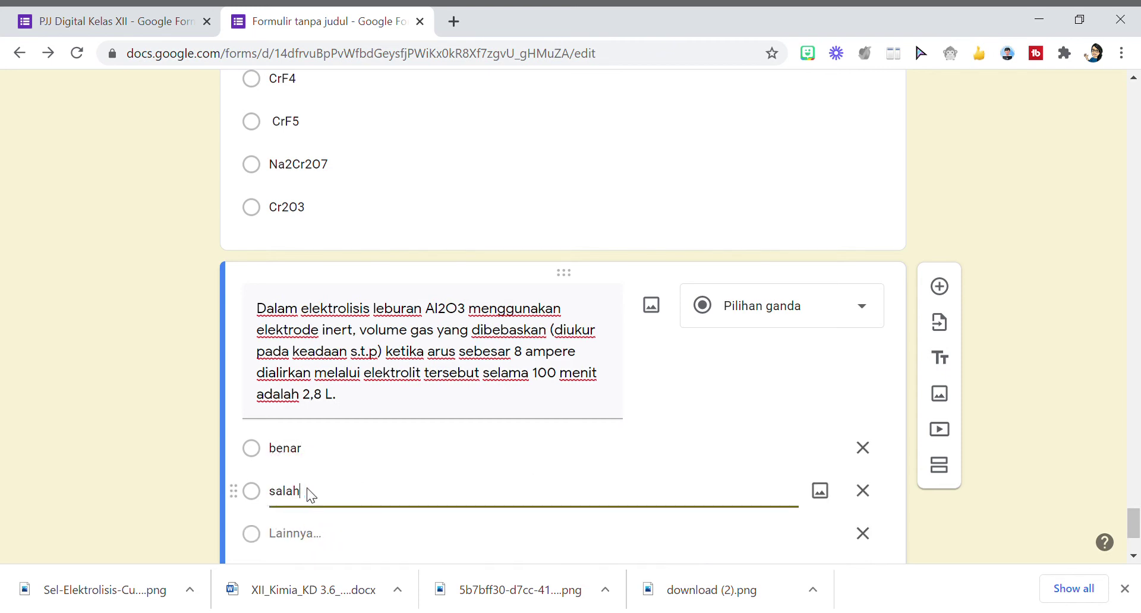
scroll(848, 437, "down", 3)
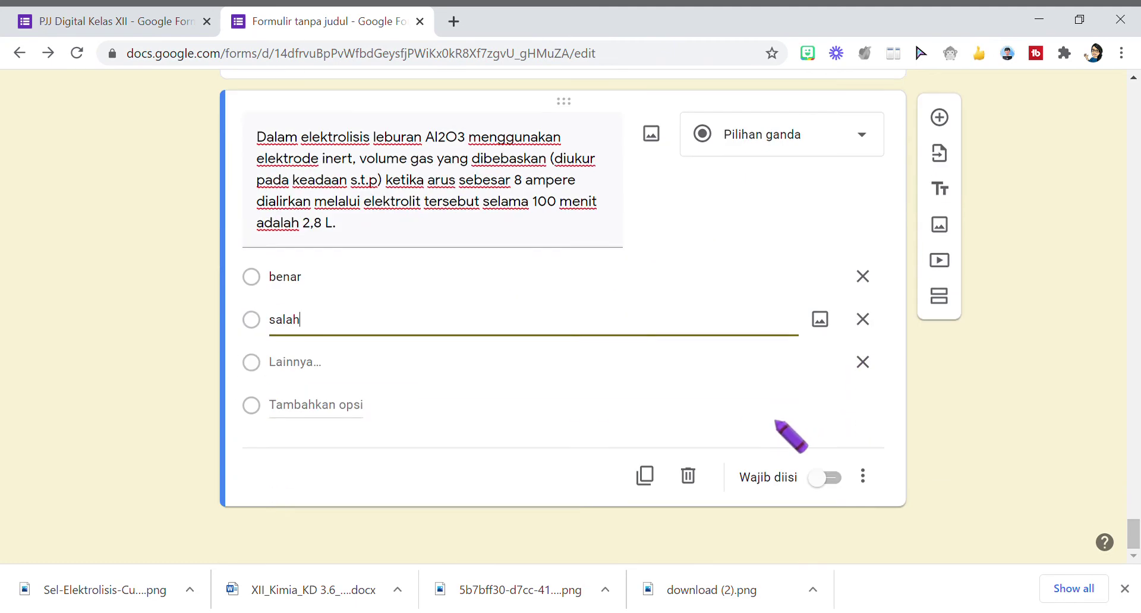
Add a third question with the text "Pada elektrolisis seperti gambar di bawah ini persamaan yang menunjukkan reaksi pada elektroda X adalah ....".
left_click(940, 200)
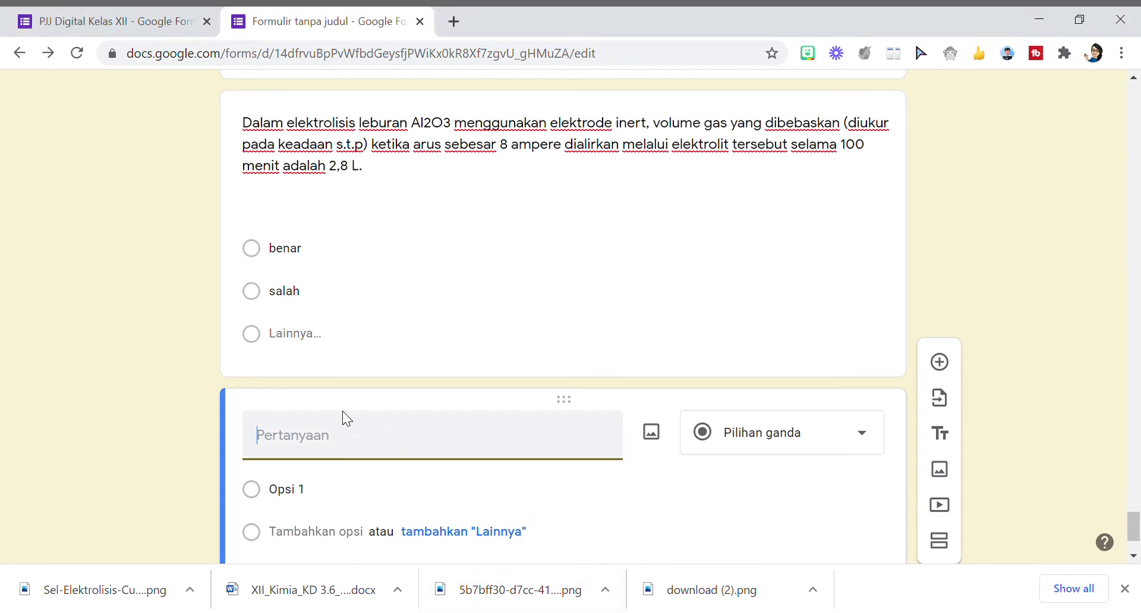
key("ctrl+v")
scroll(321, 505, "down", 3)
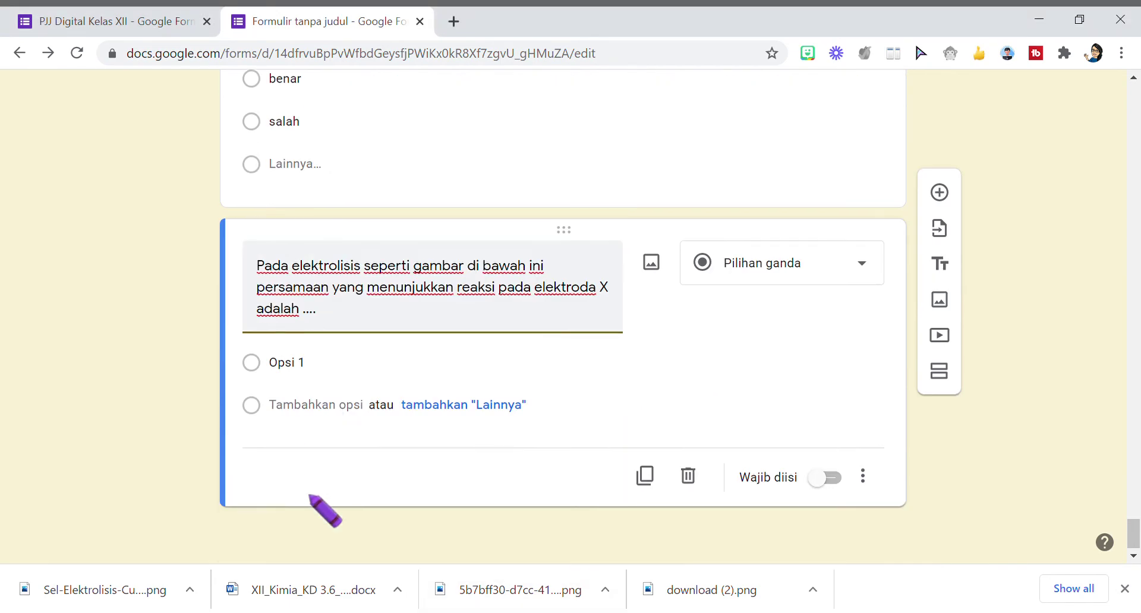
Upload the CuSO4 electrolysis cell image to the elektroda X question and centre-align it.
left_click(656, 260)
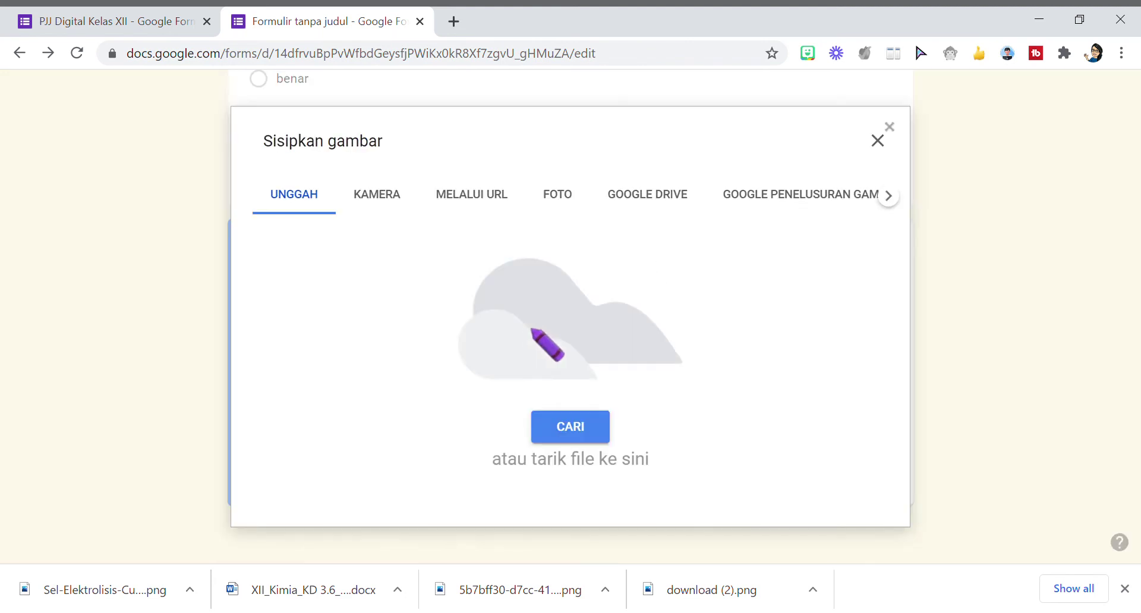
left_click(563, 429)
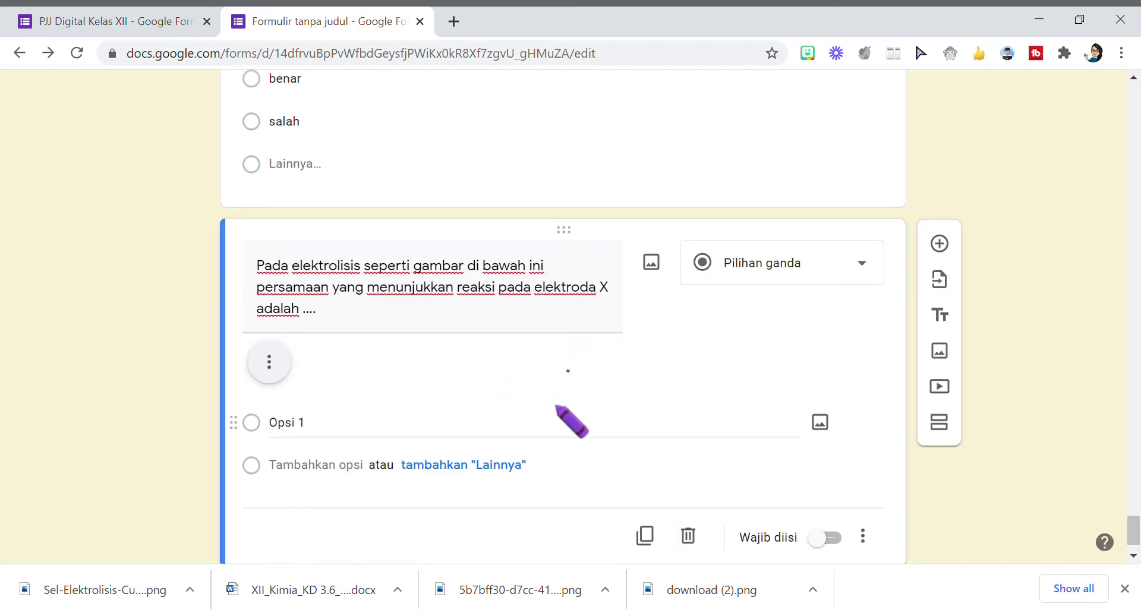
left_click(270, 362)
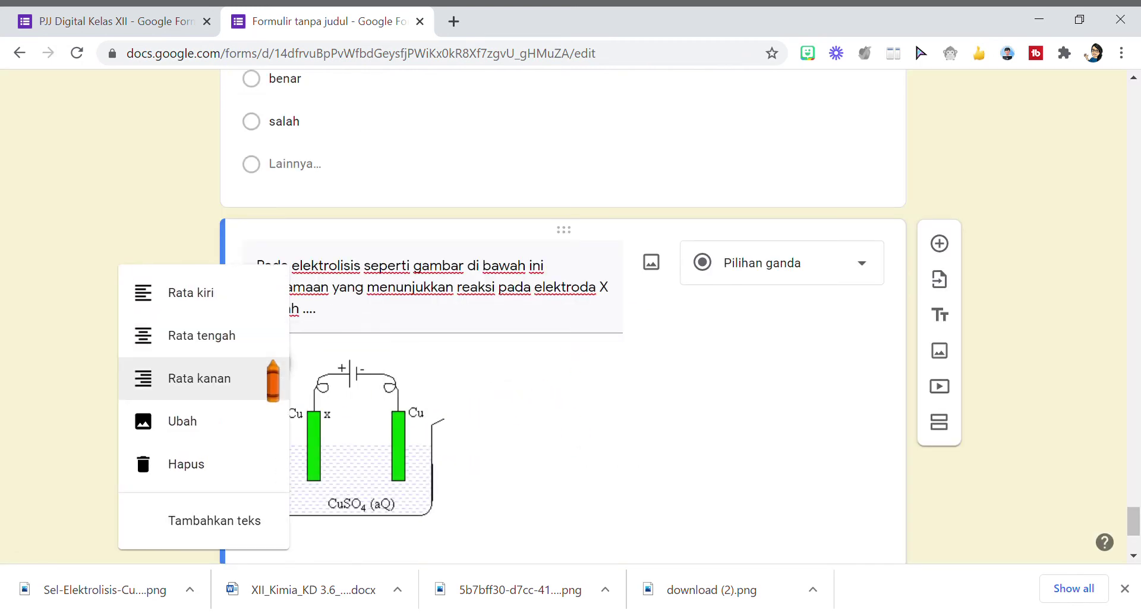
left_click(222, 336)
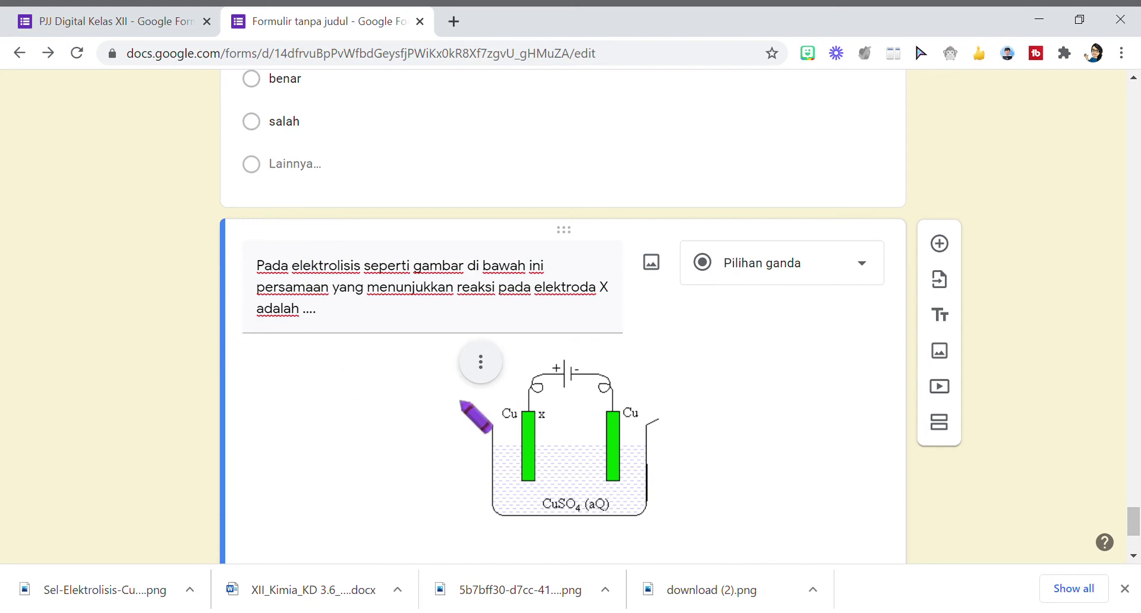
scroll(464, 404, "down", 3)
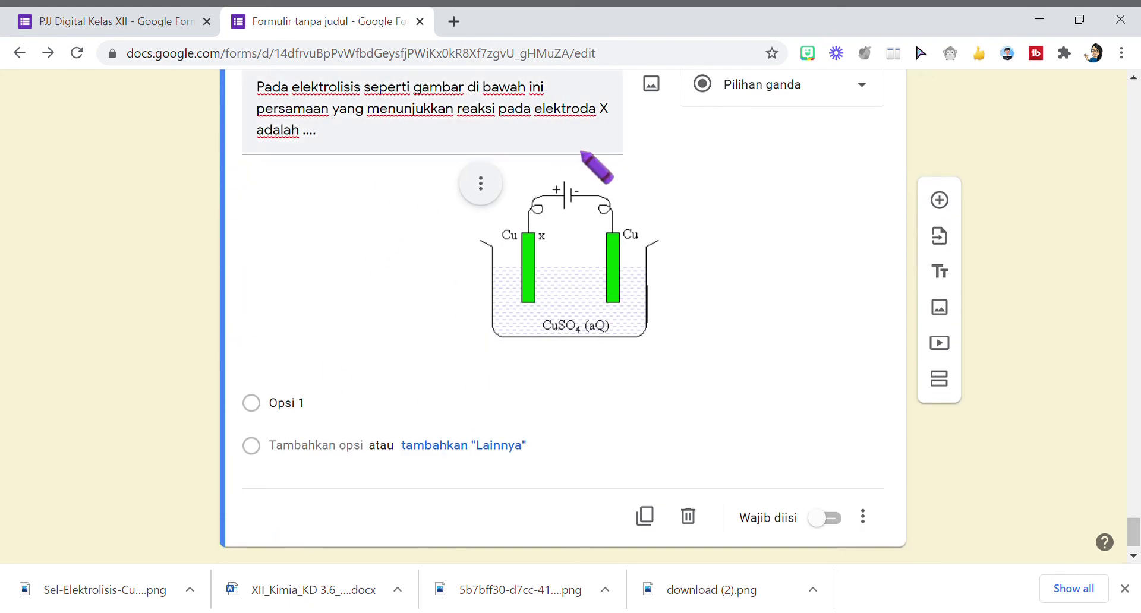
Change the elektroda X question's answer type to "Jawaban singkat".
left_click(862, 86)
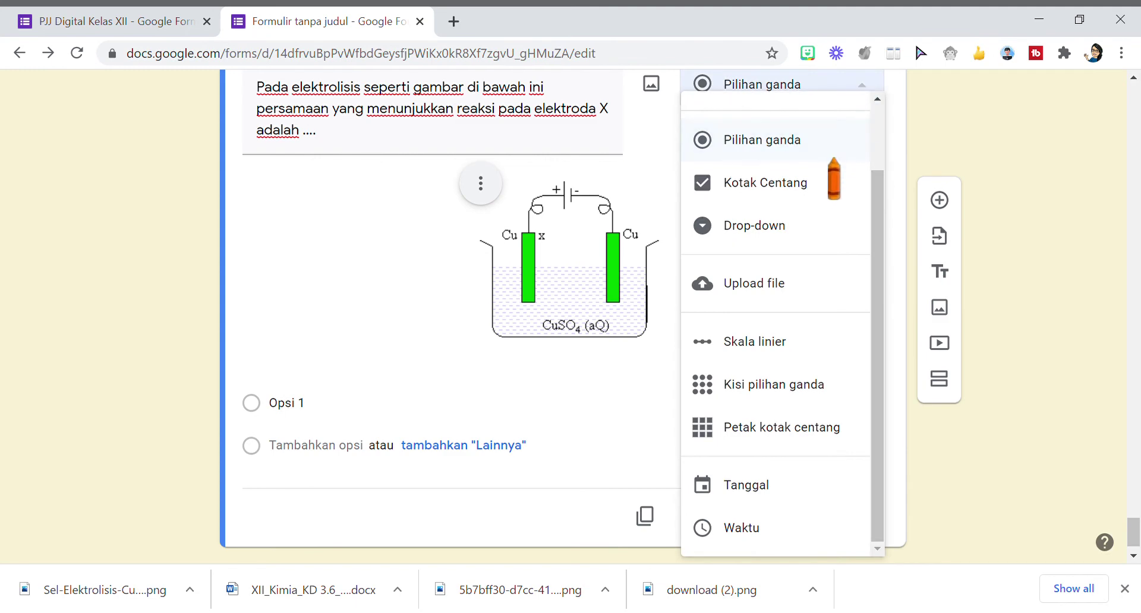
scroll(814, 184, "up", 1)
scroll(814, 181, "up", 2)
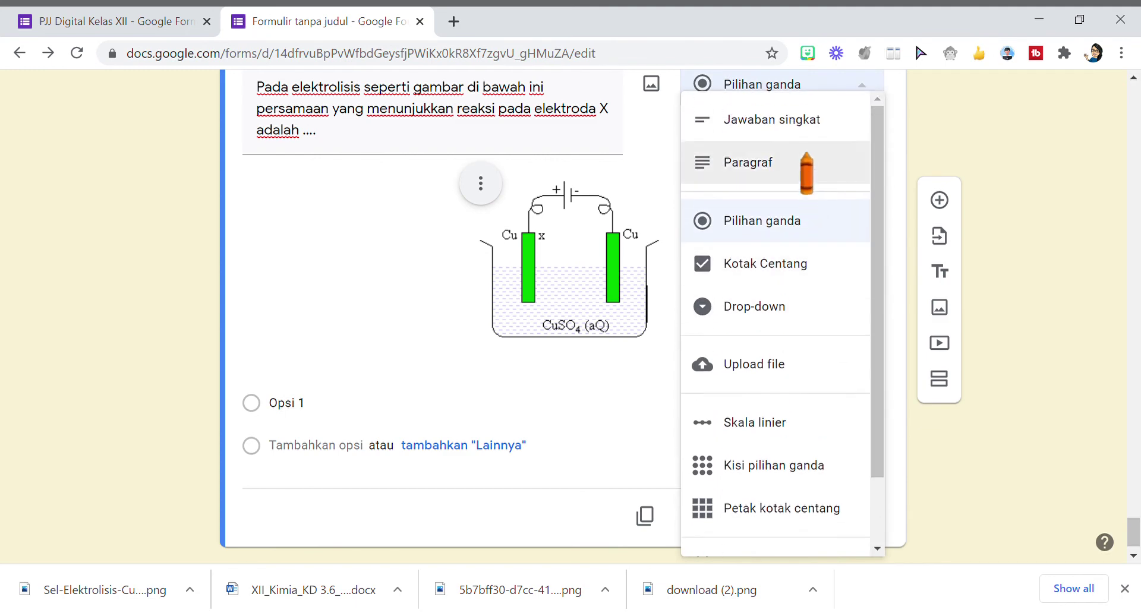
left_click(806, 119)
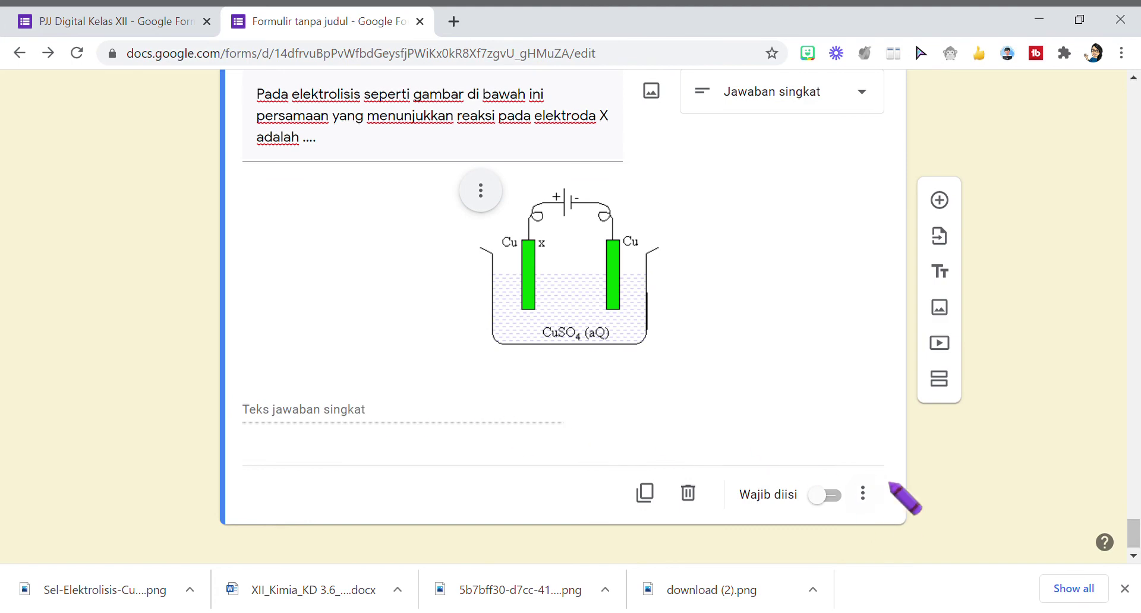
Add a fourth question reading "Pilihlah semua yang termasuk dalam hukum Faraday I ,,," with the answer type "Kotak Centang".
left_click(942, 204)
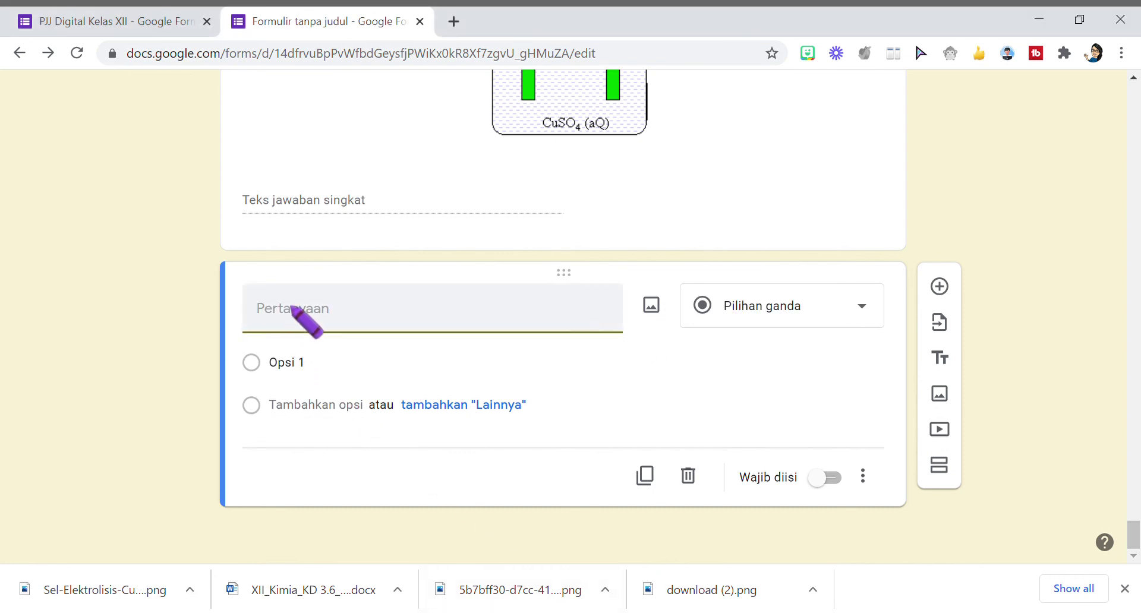
type("Pilihlah semua yang termasuk dalam hukum Faraday I")
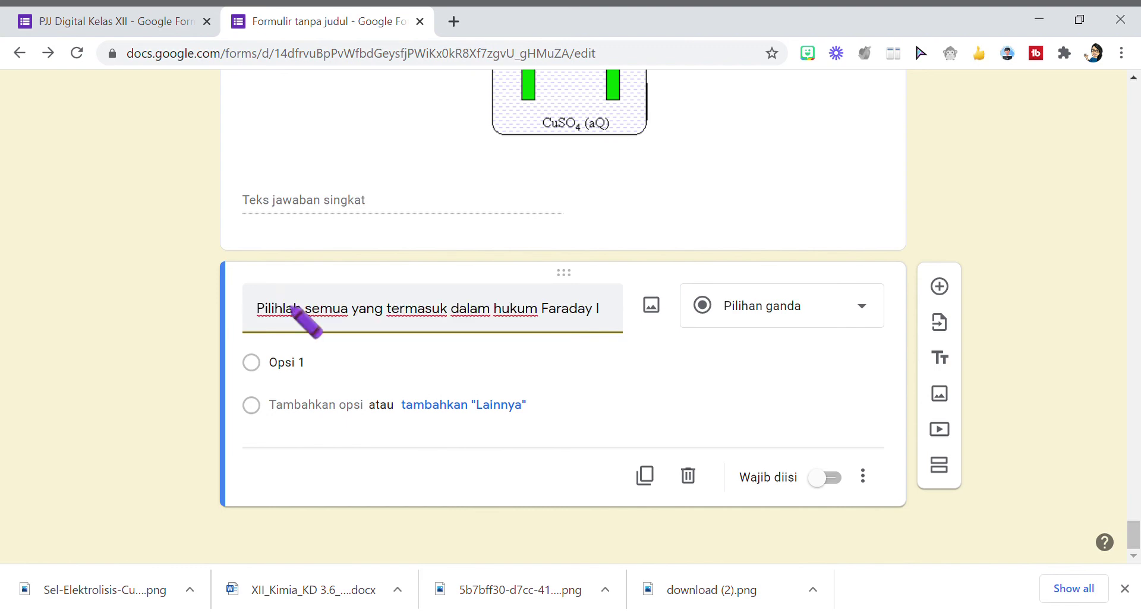
type(",,,")
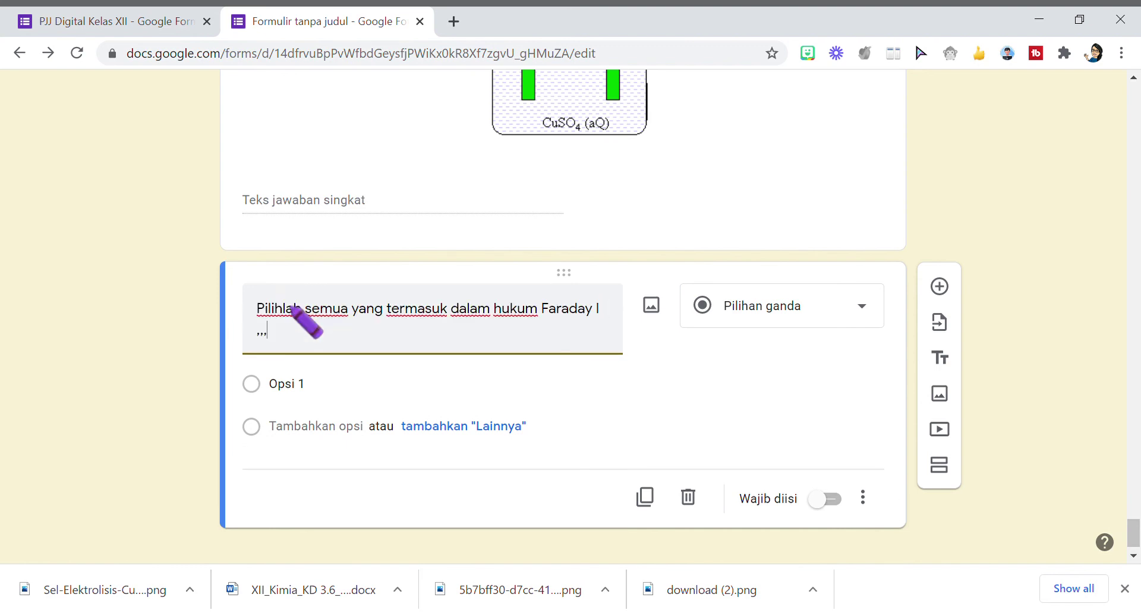
left_click(865, 306)
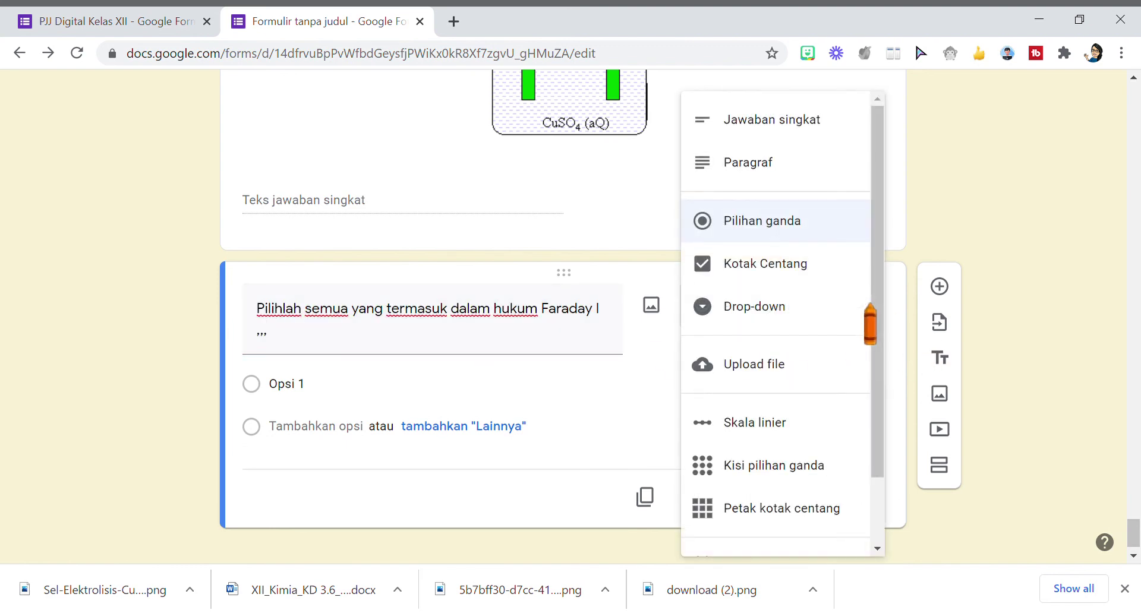
left_click(757, 268)
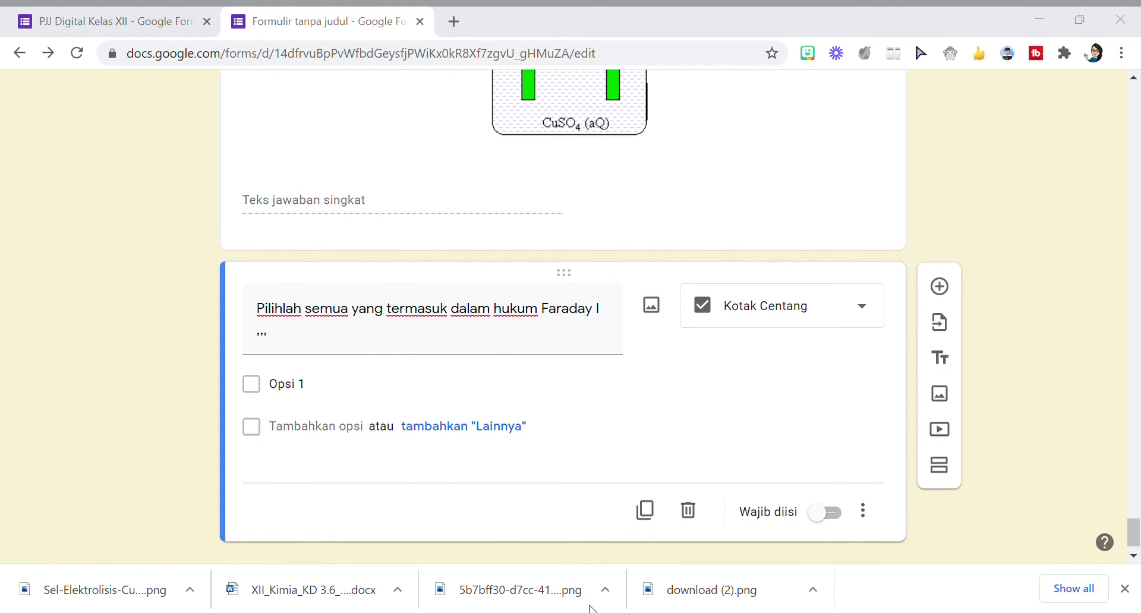
Give the Faraday I question the checkbox options W, e, i, t, F and M.
left_click(284, 386)
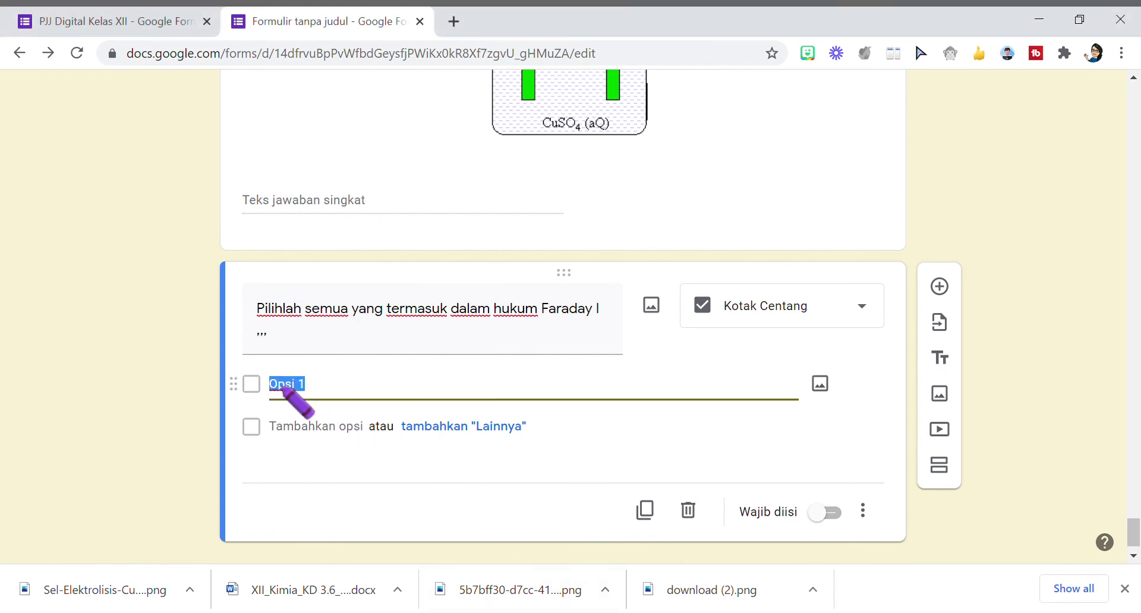
type("W e i t F M")
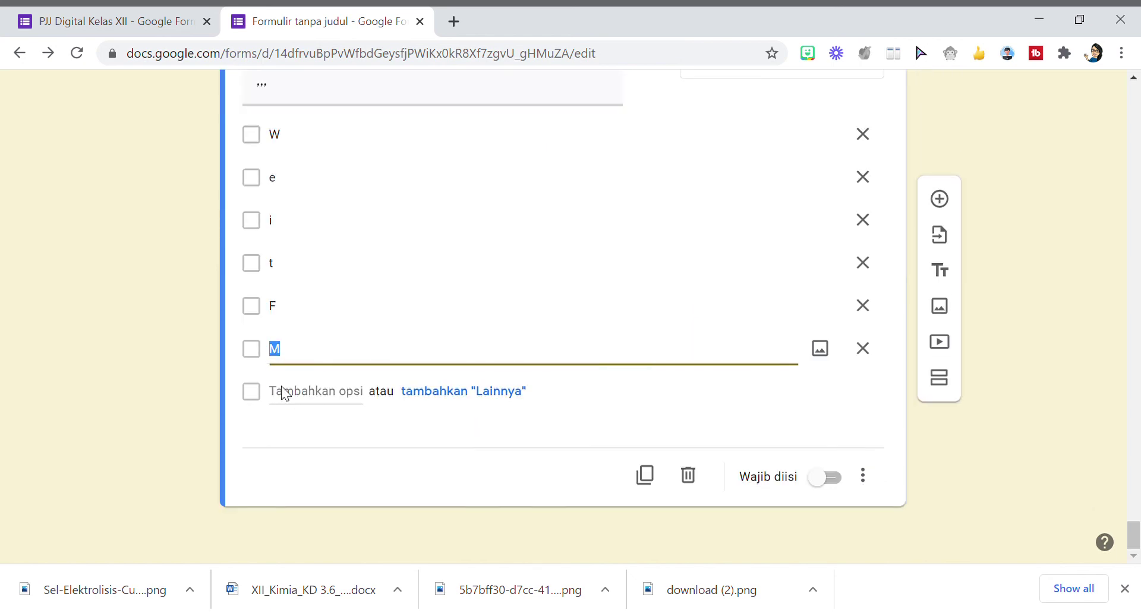
left_click(499, 416)
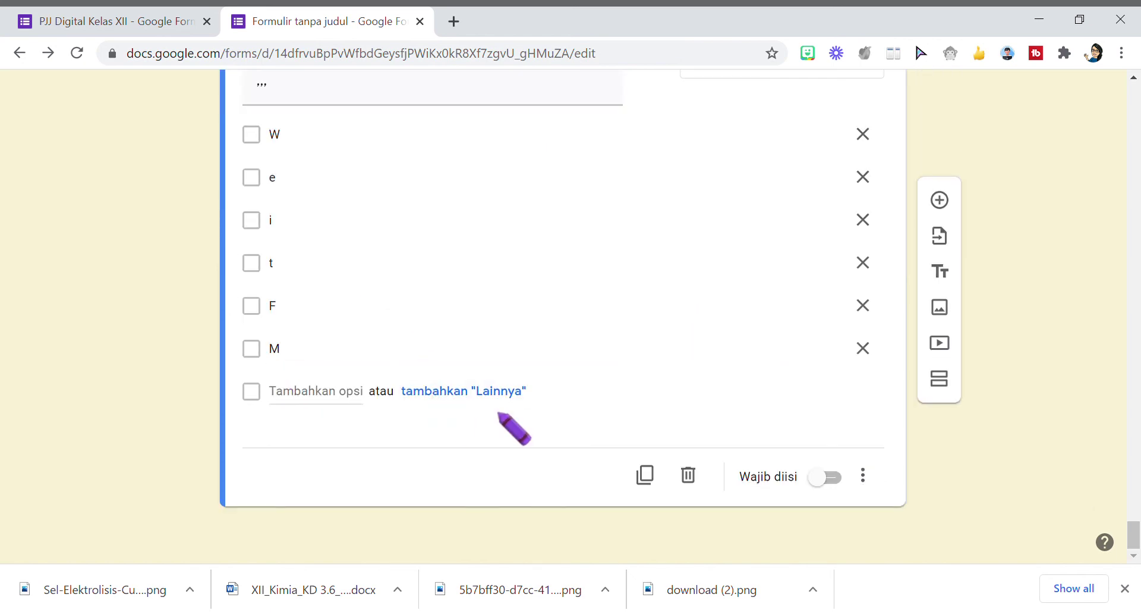
scroll(458, 303, "up", 3)
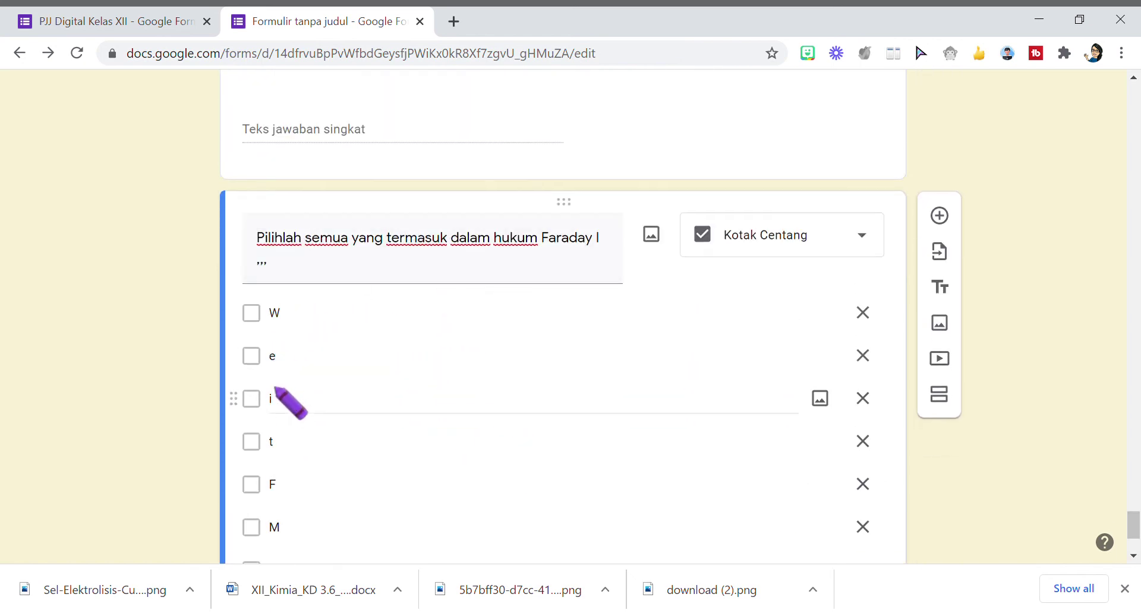
scroll(463, 426, "down", 3)
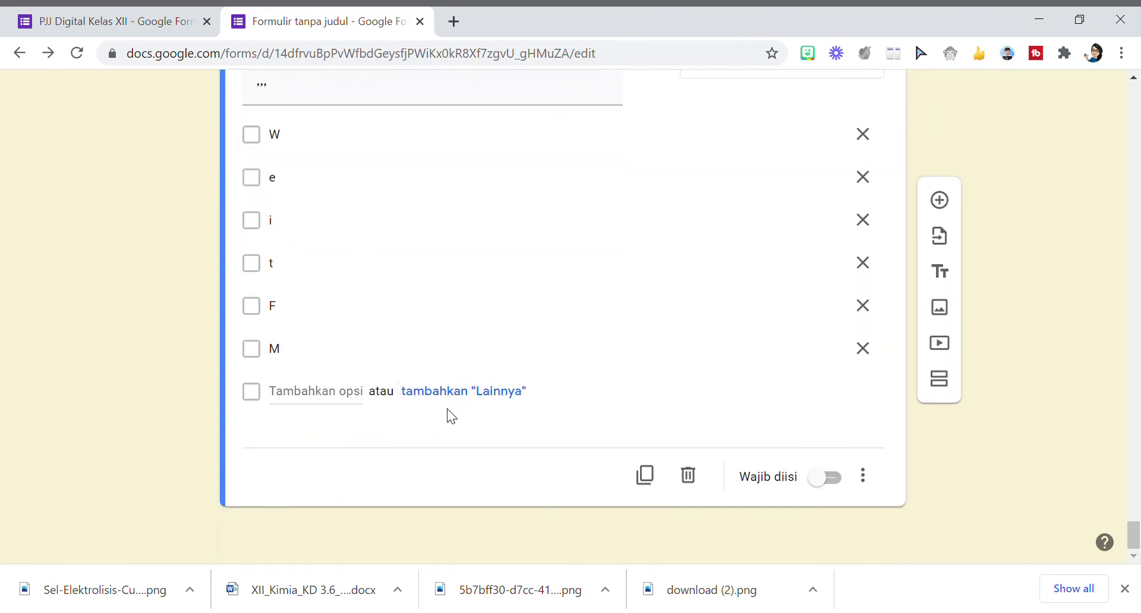
In the form settings, limit respondents to 1 response and remove the restriction to SMA Xaverius Ambon users.
left_click_drag(1134, 538, 1135, 81)
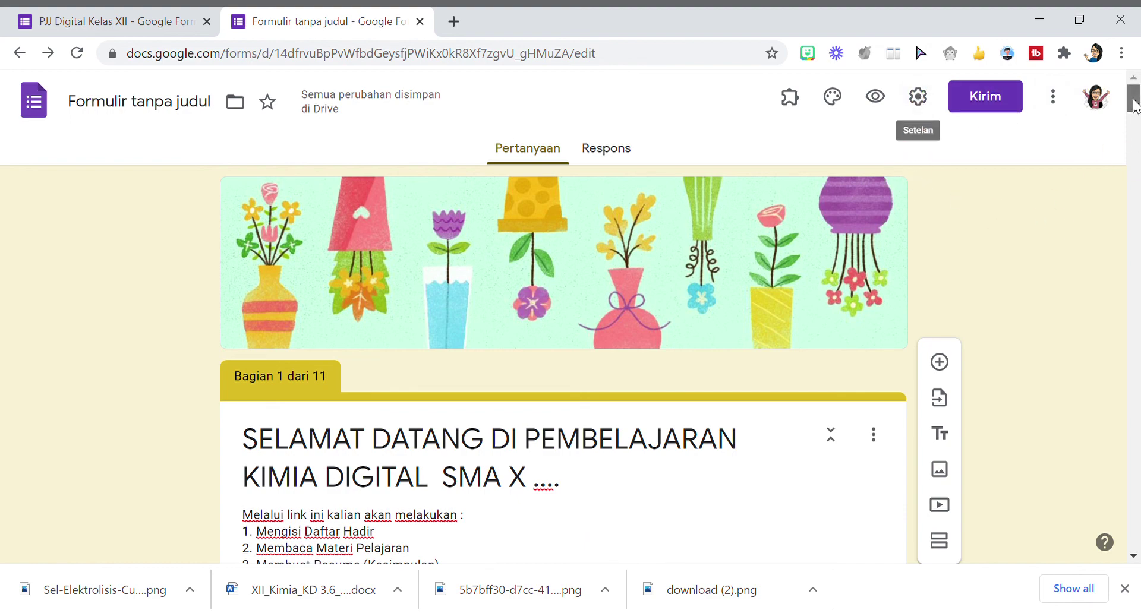
left_click(918, 97)
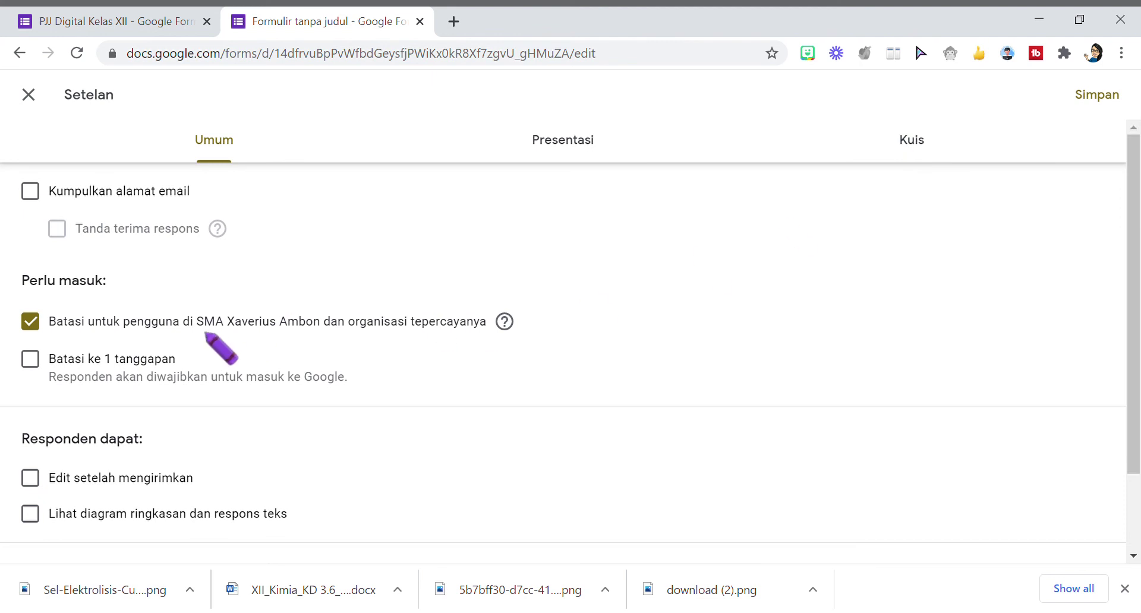
left_click(41, 362)
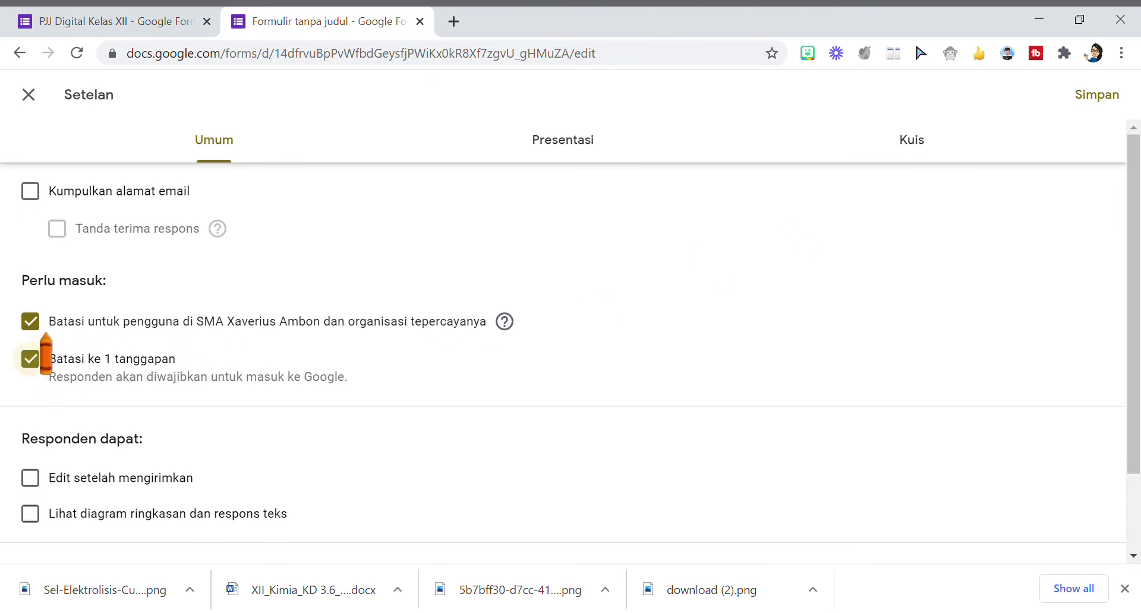
left_click(41, 322)
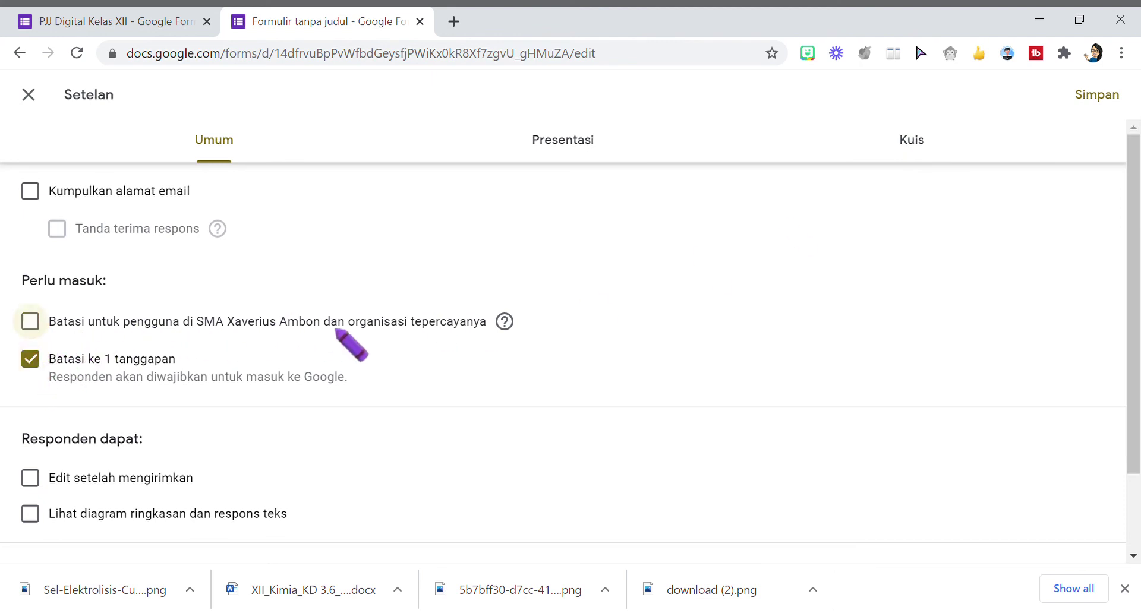
Make the form a quiz, stop respondents from seeing "Pertanyaan tak terjawab" and "Jawaban yang benar", and save the settings.
left_click(929, 148)
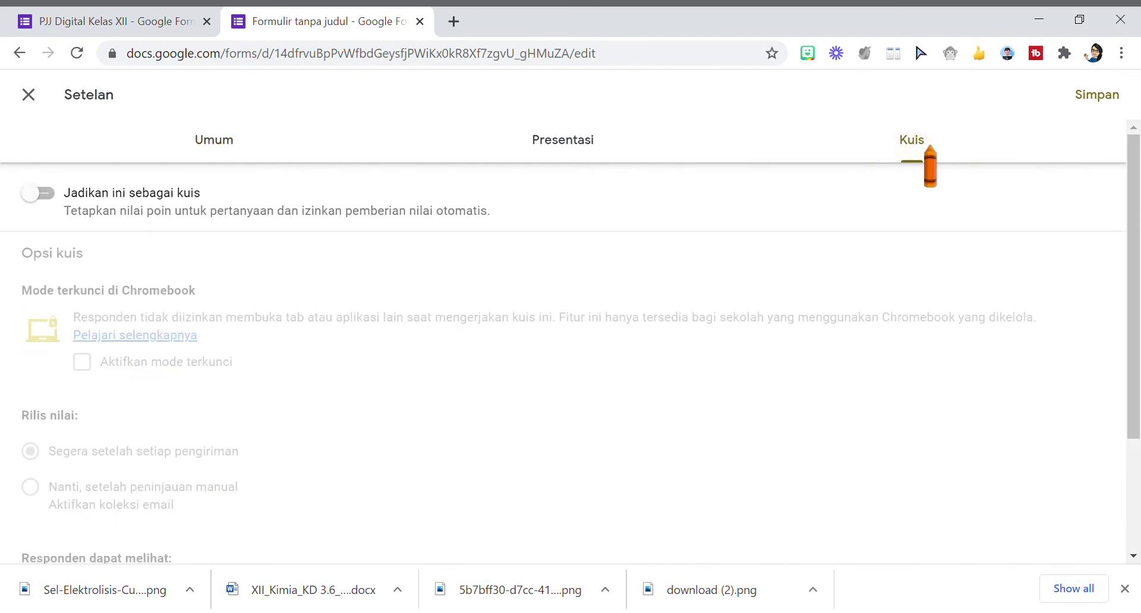
left_click(38, 194)
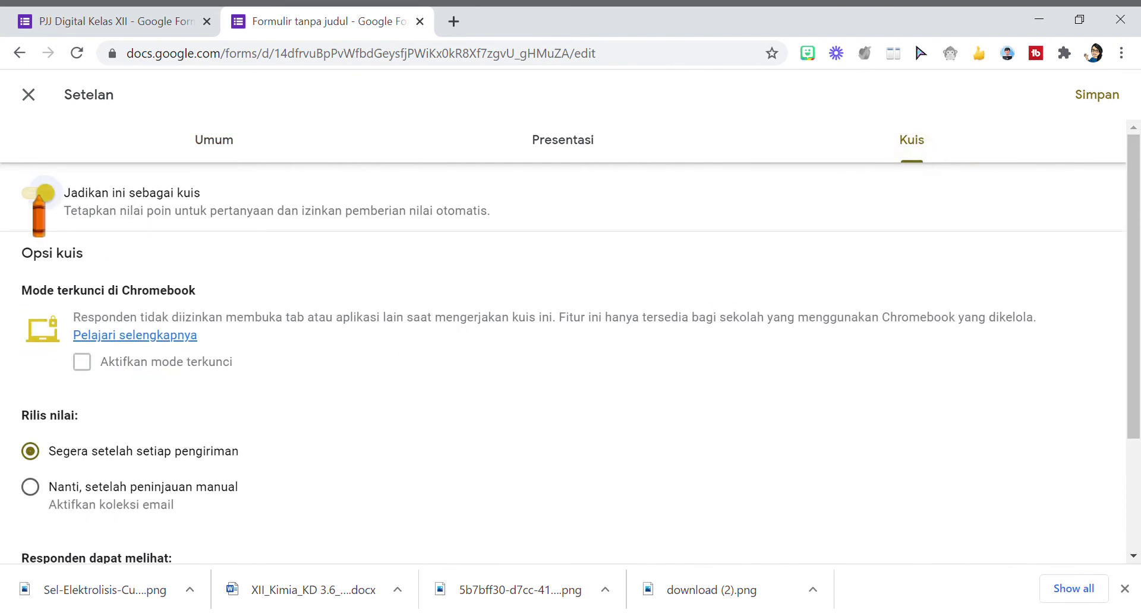
scroll(156, 521, "down", 3)
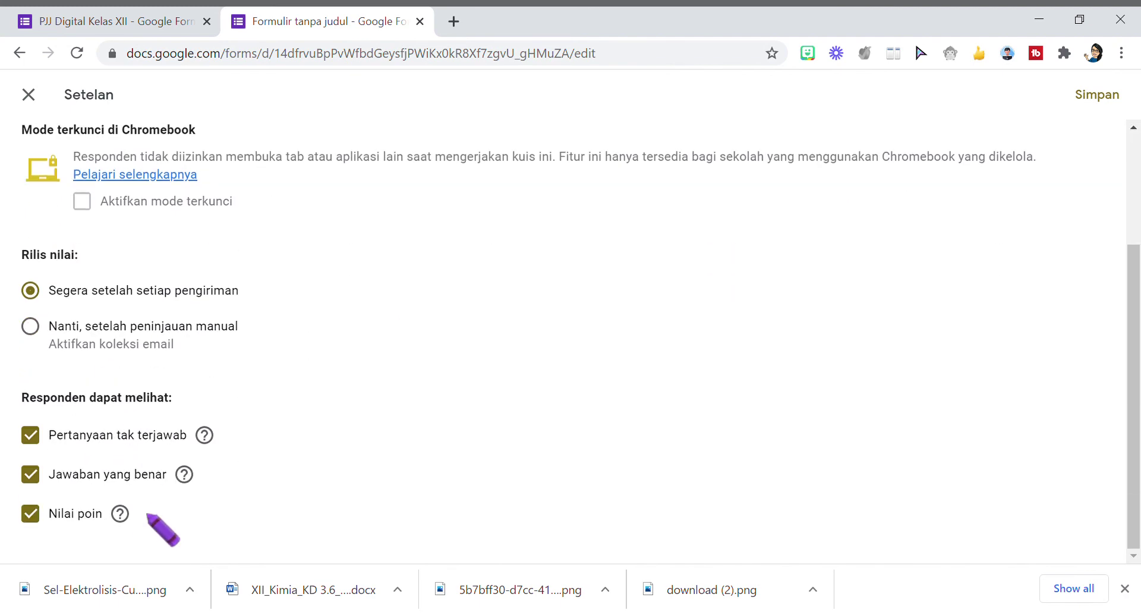
left_click(110, 438)
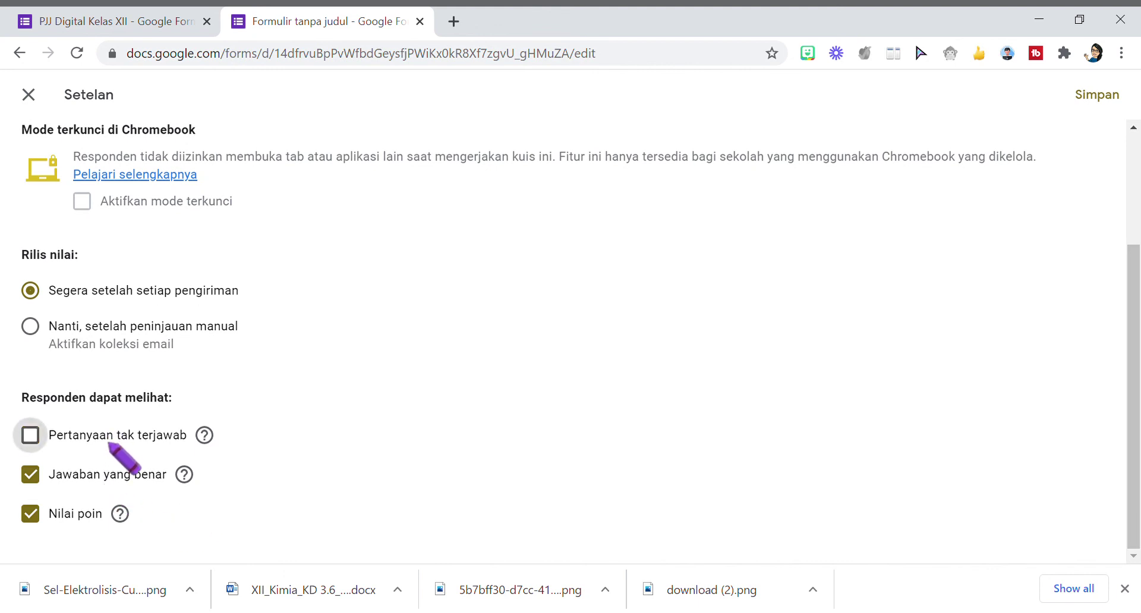
left_click(108, 476)
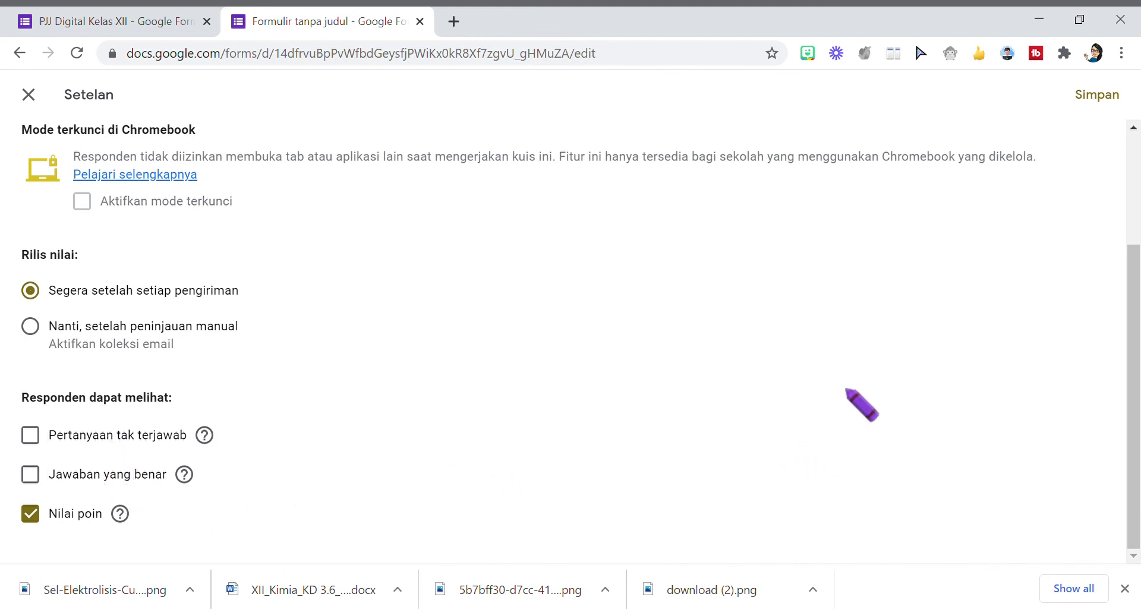
left_click(1121, 95)
Centre-align the hydrogen car image that follows the elektrolisis introduction text.
scroll(933, 257, "down", 10)
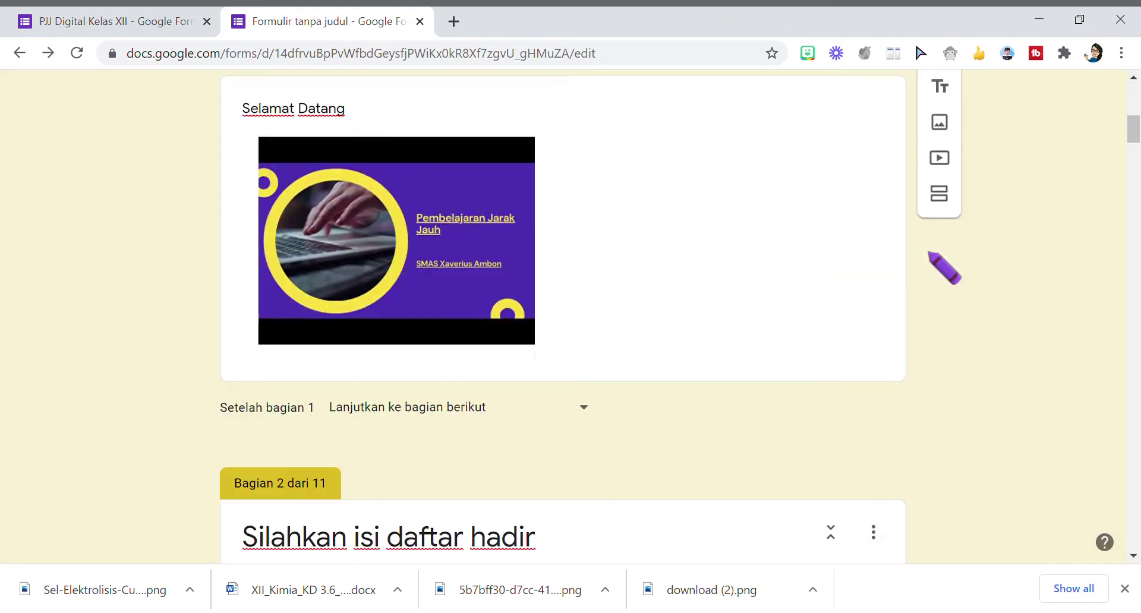
scroll(942, 262, "down", 13)
left_click_drag(1138, 184, 1138, 333)
scroll(534, 356, "down", 8)
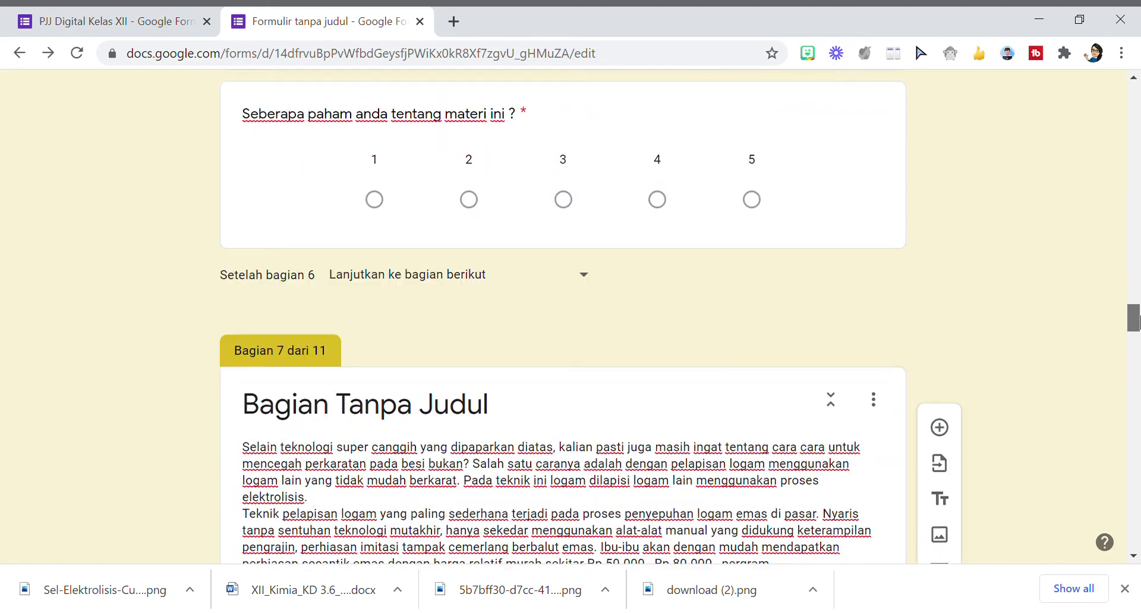
left_click(366, 288)
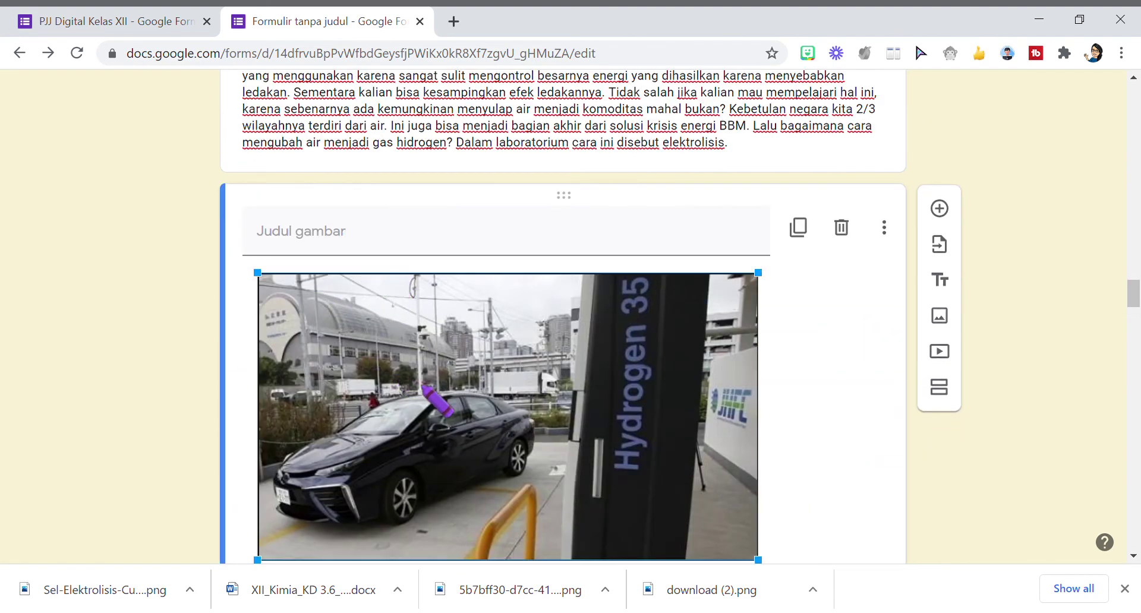
left_click(812, 413)
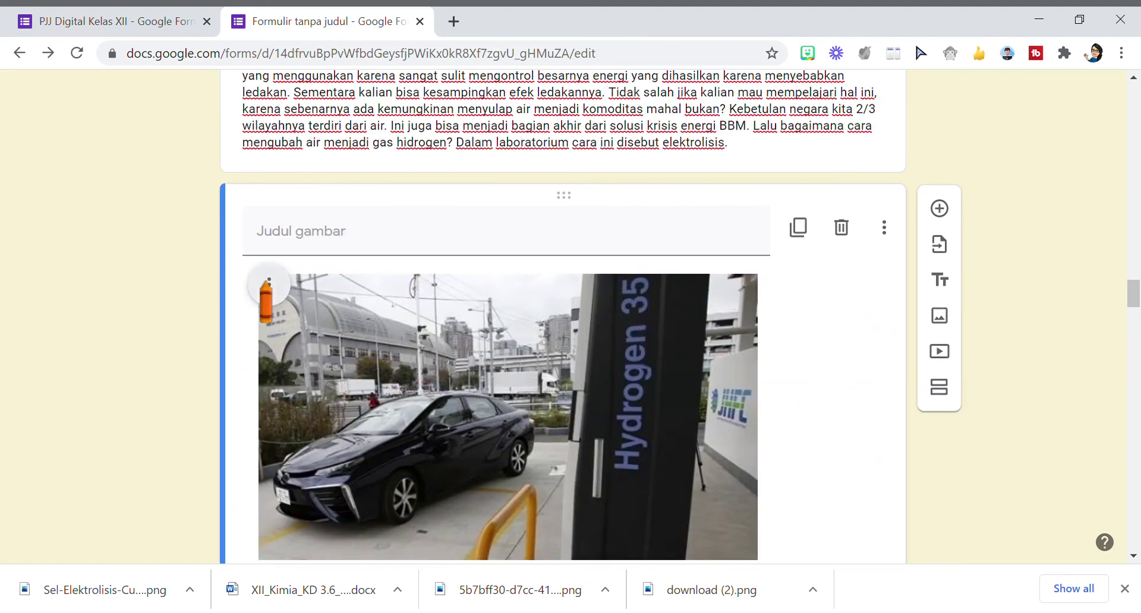
left_click(269, 285)
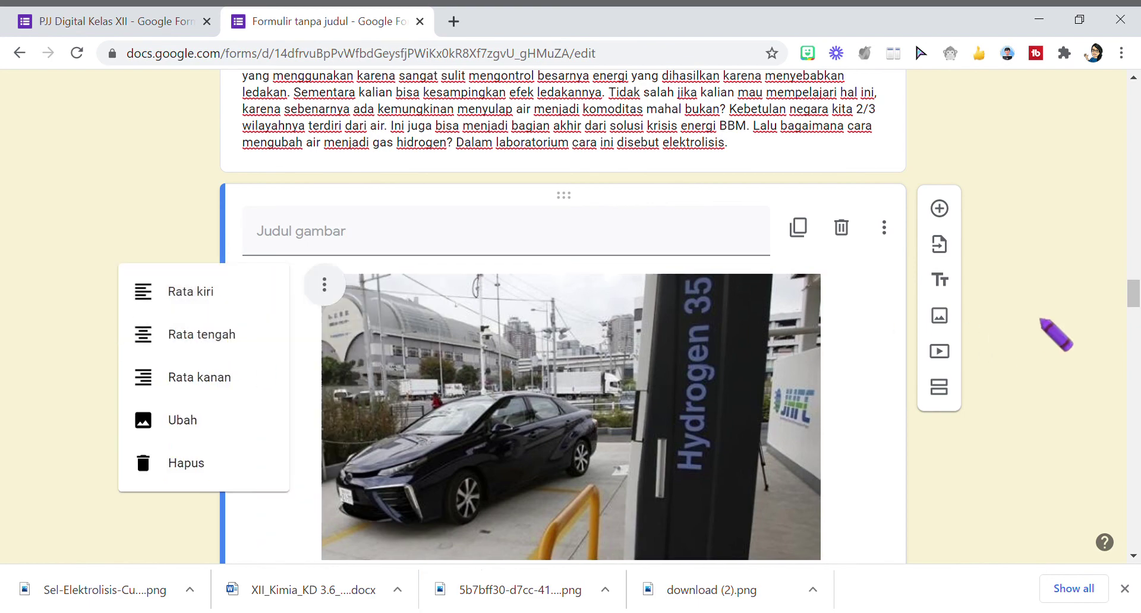
In the Pertanyaan section, set Na2Cr2O7 as the correct answer to the krom electrolysis question and make it worth 25 points.
left_click_drag(1133, 293, 1138, 467)
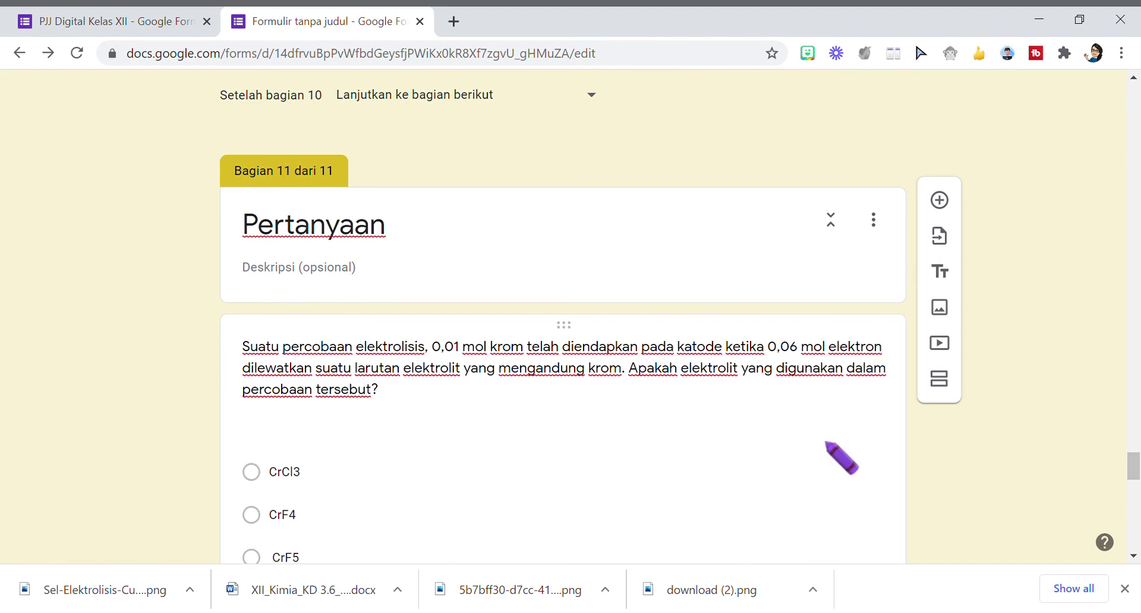
scroll(825, 442, "down", 1)
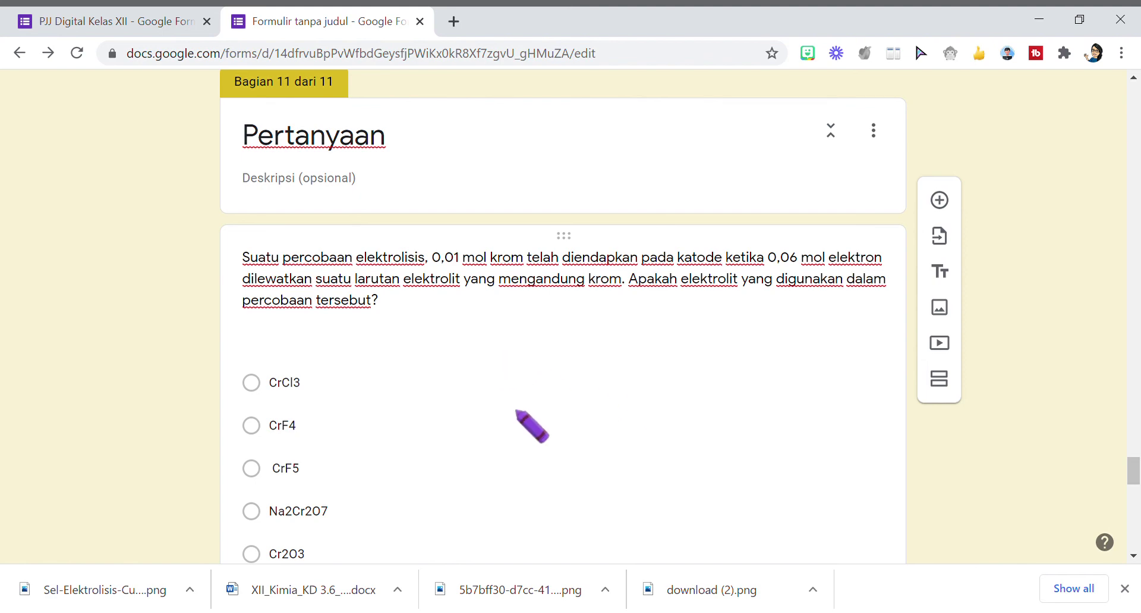
scroll(522, 421, "down", 4)
left_click(438, 235)
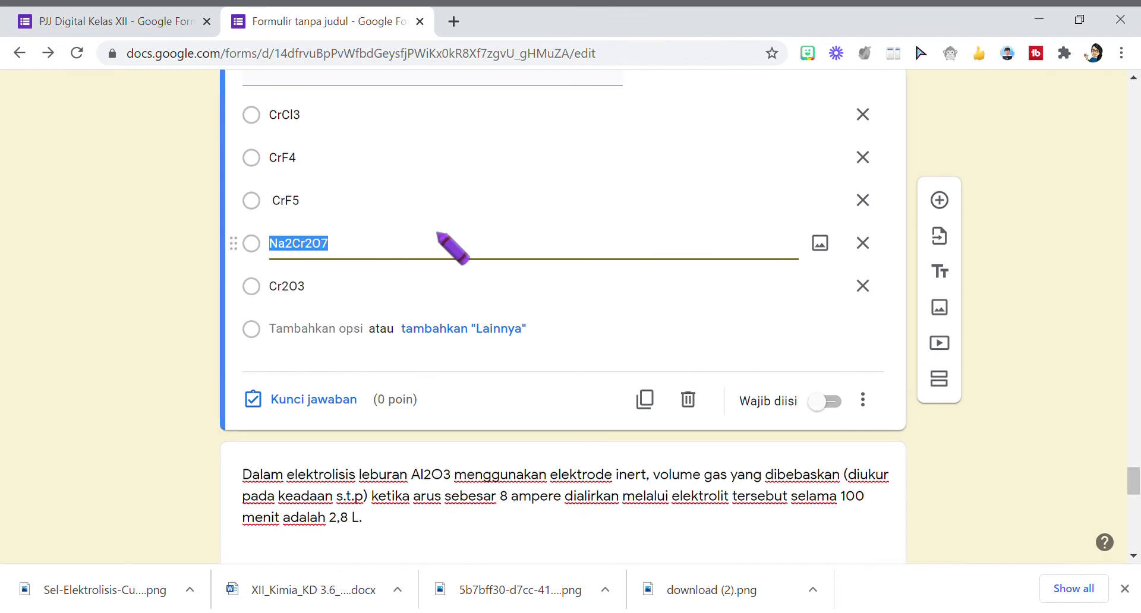
left_click(276, 405)
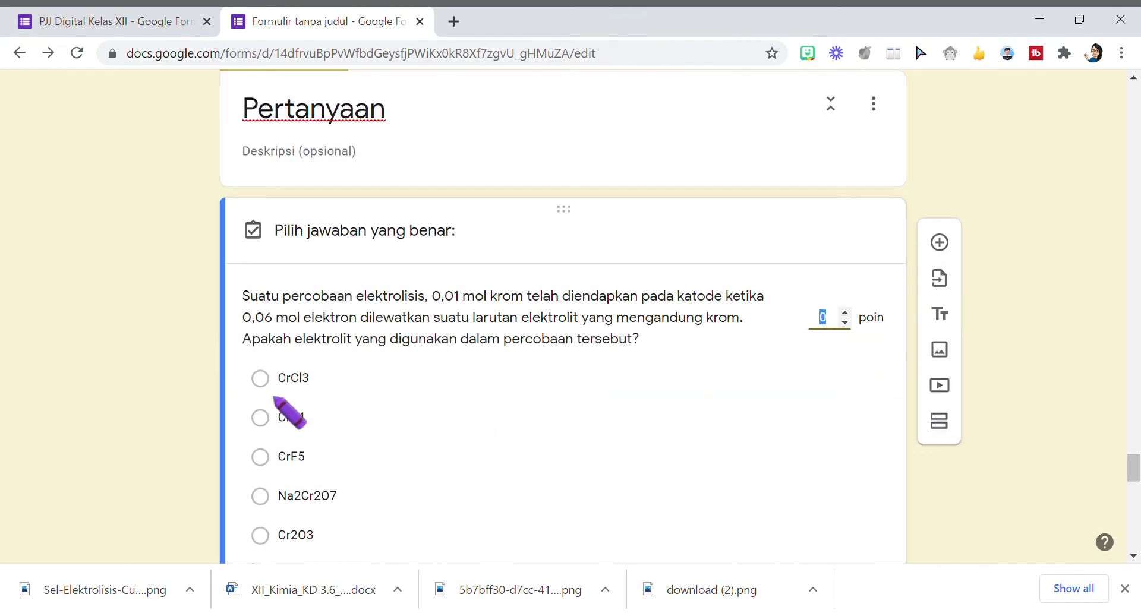
scroll(421, 395, "down", 4)
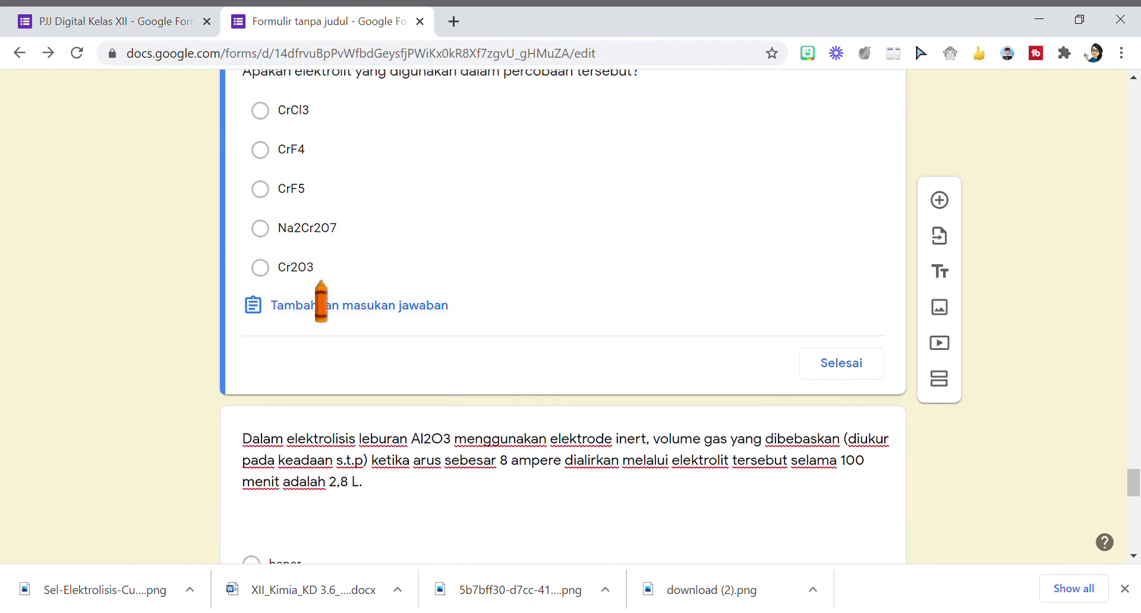
left_click(271, 231)
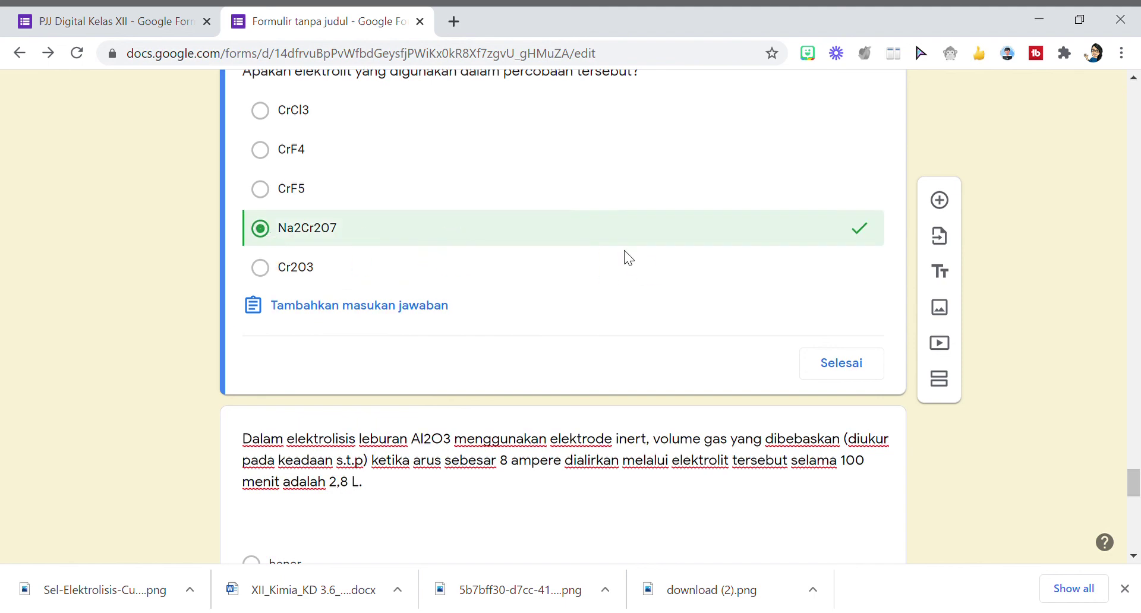
scroll(624, 251, "up", 3)
left_click(826, 233)
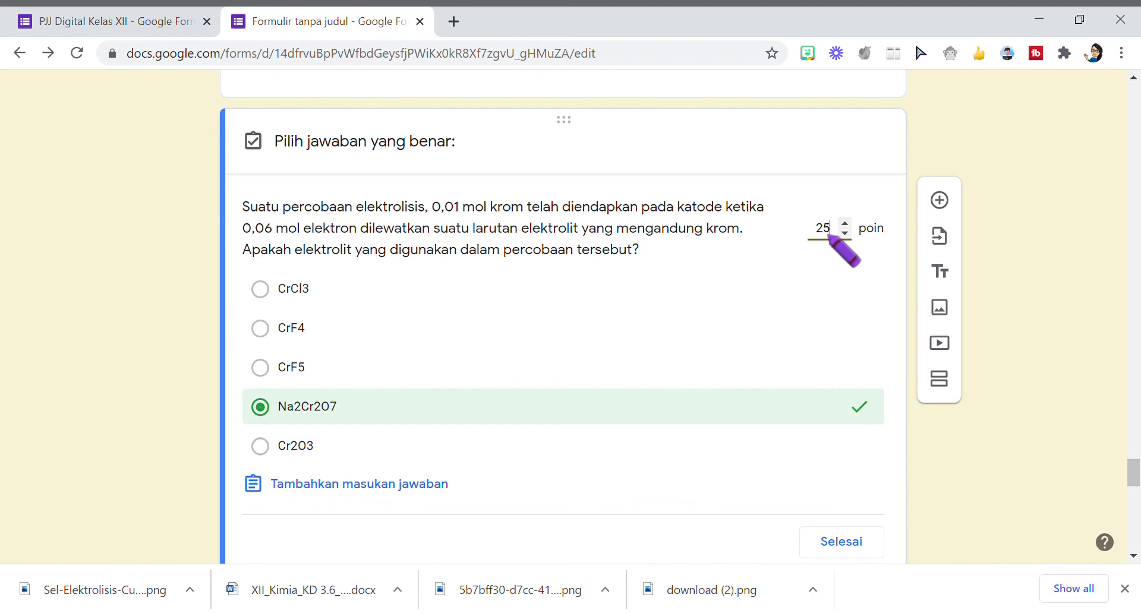
type("25")
left_click(837, 542)
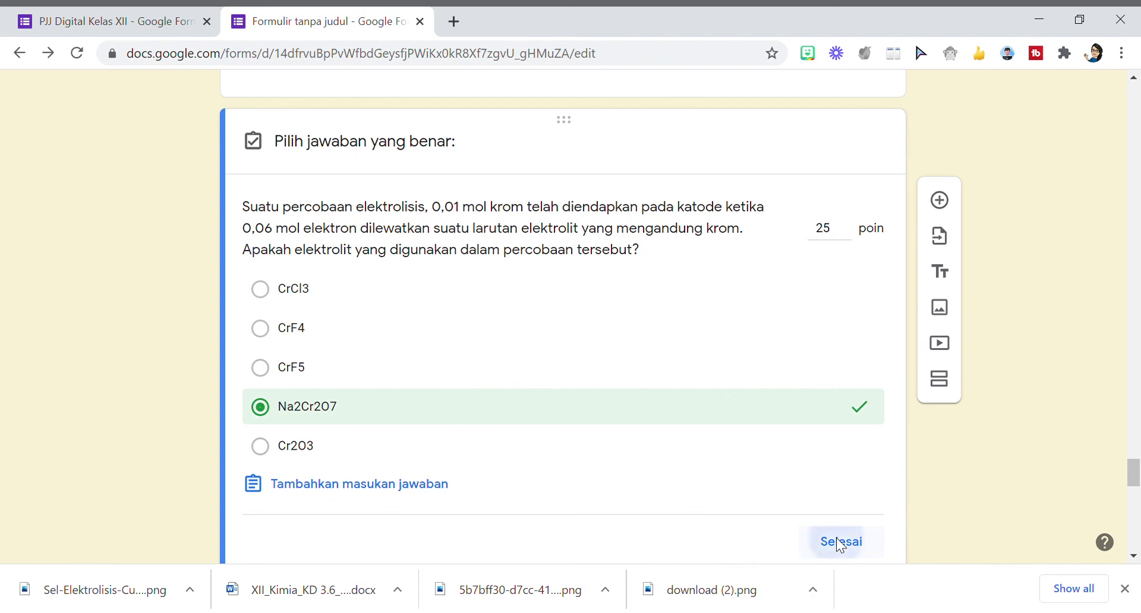
Set "benar" as the correct answer to the Al2O3 electrolysis question and make it worth 25 points.
scroll(772, 486, "down", 8)
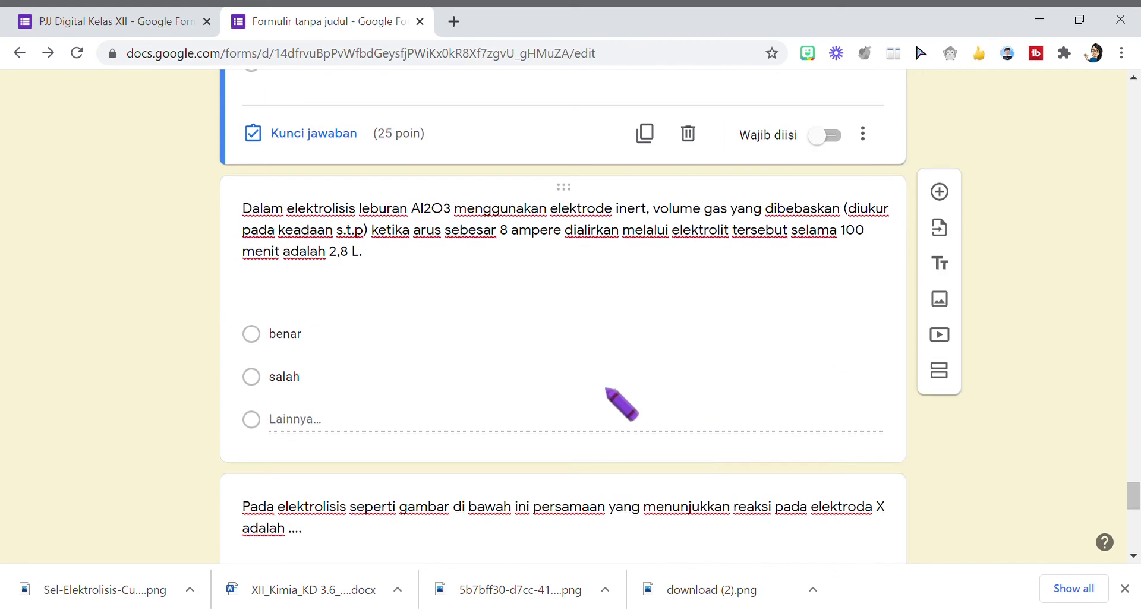
left_click(520, 336)
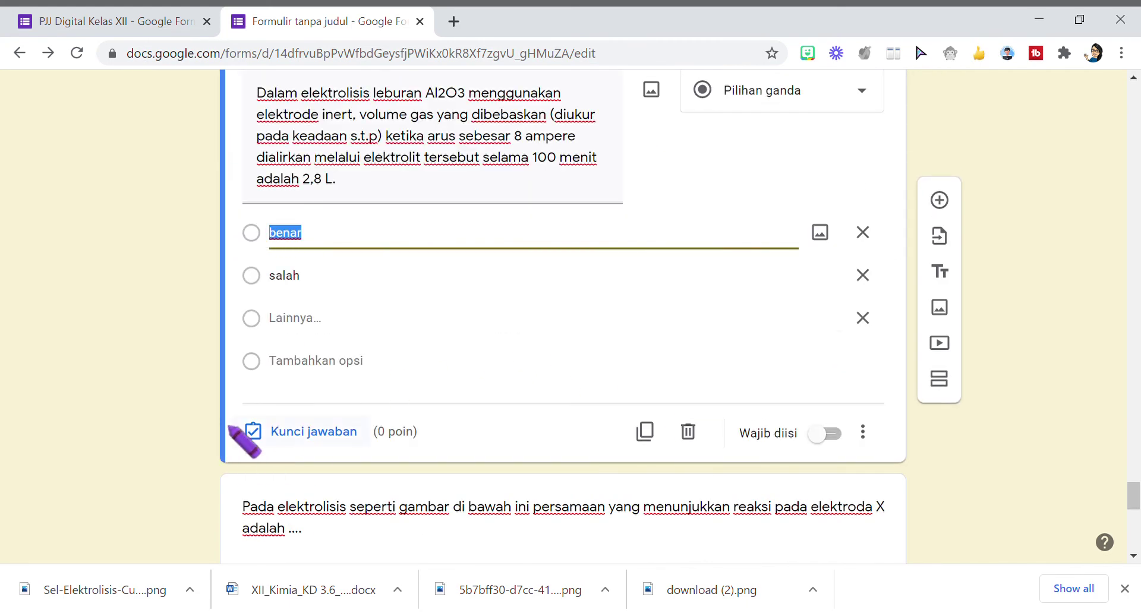
left_click(255, 438)
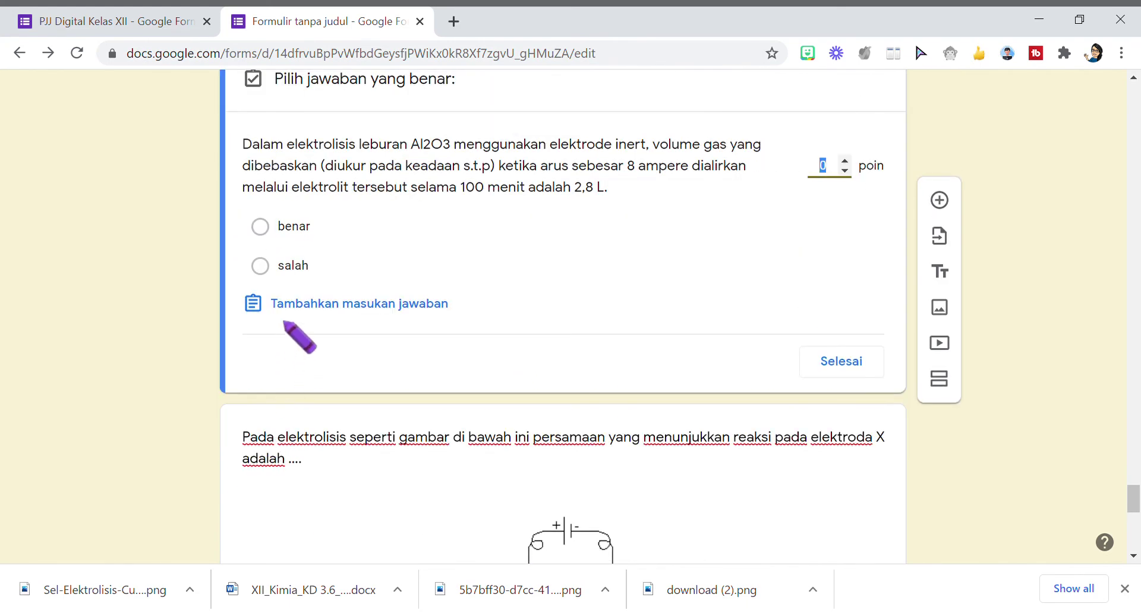
left_click(260, 225)
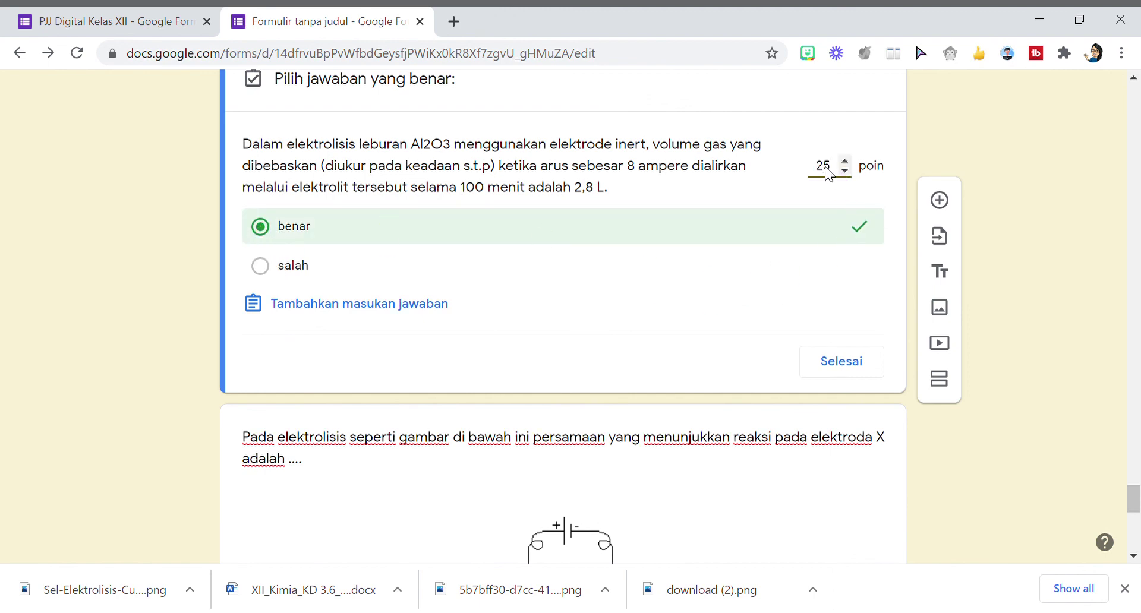
left_click(858, 361)
Give the elektroda X short-answer question the correct answer "Cu(s) → Cu2+(aq) + 2e−" and 25 points.
scroll(543, 311, "down", 7)
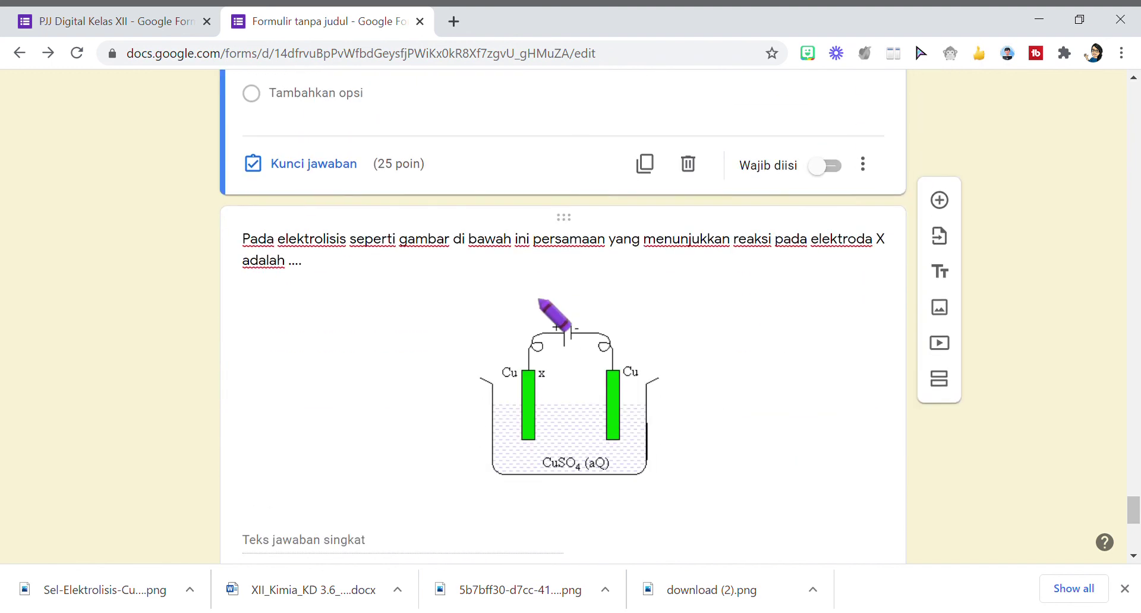
left_click(412, 275)
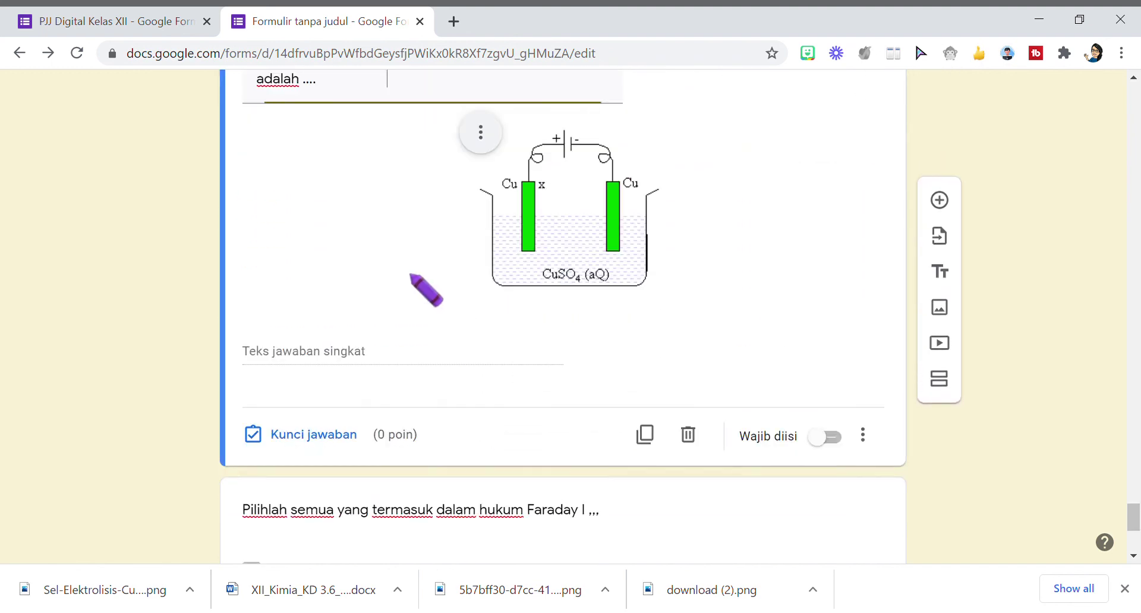
left_click(253, 436)
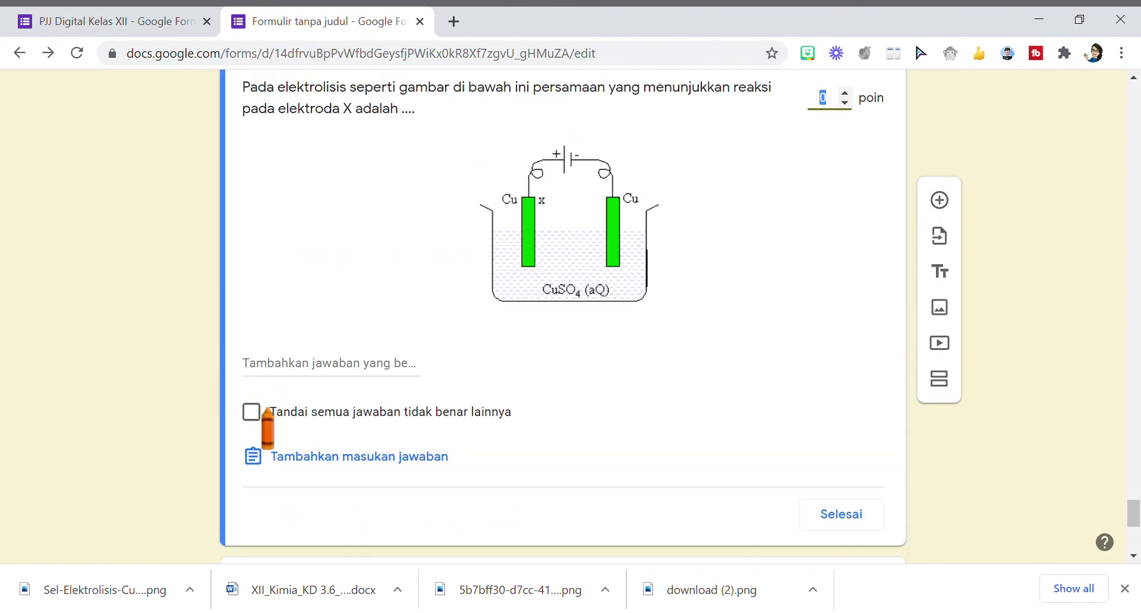
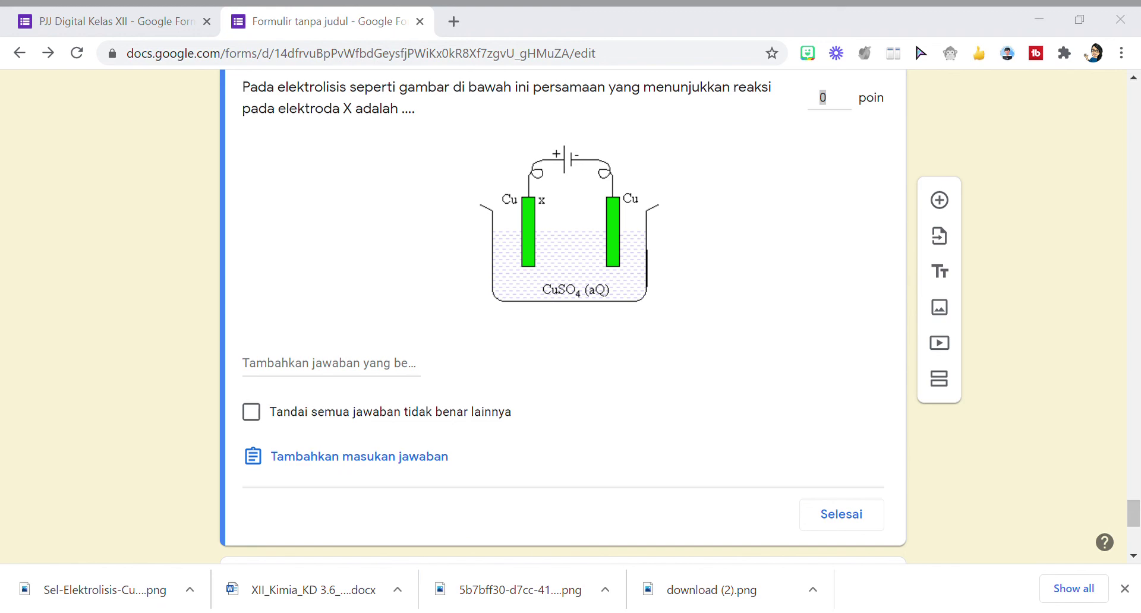
left_click(291, 364)
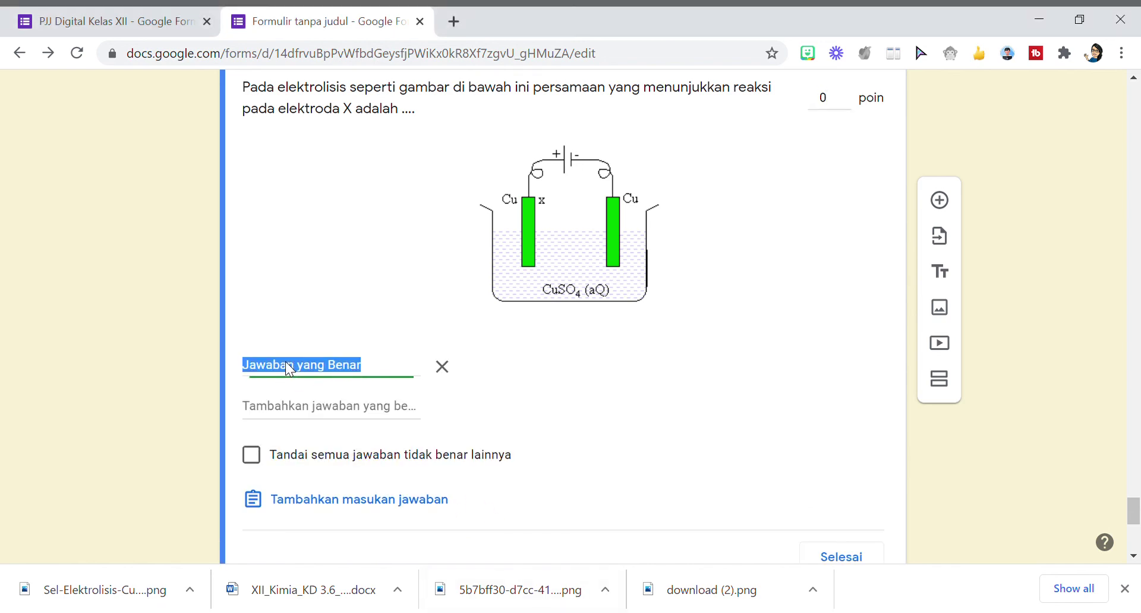
type("Cu(s) → Cu2+(aq) + 2e−")
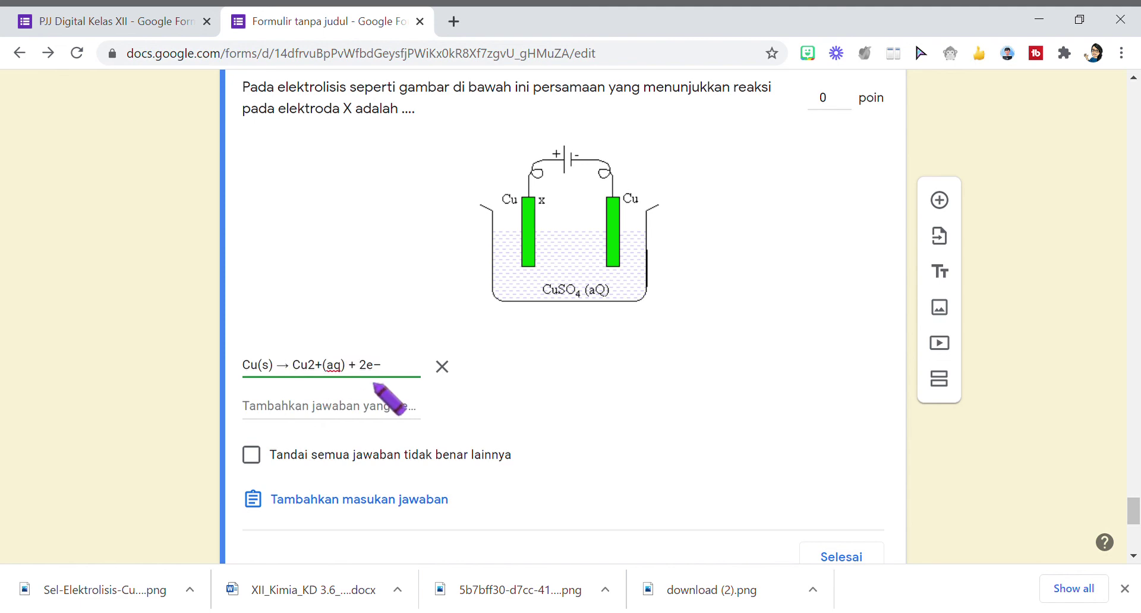
left_click(825, 99)
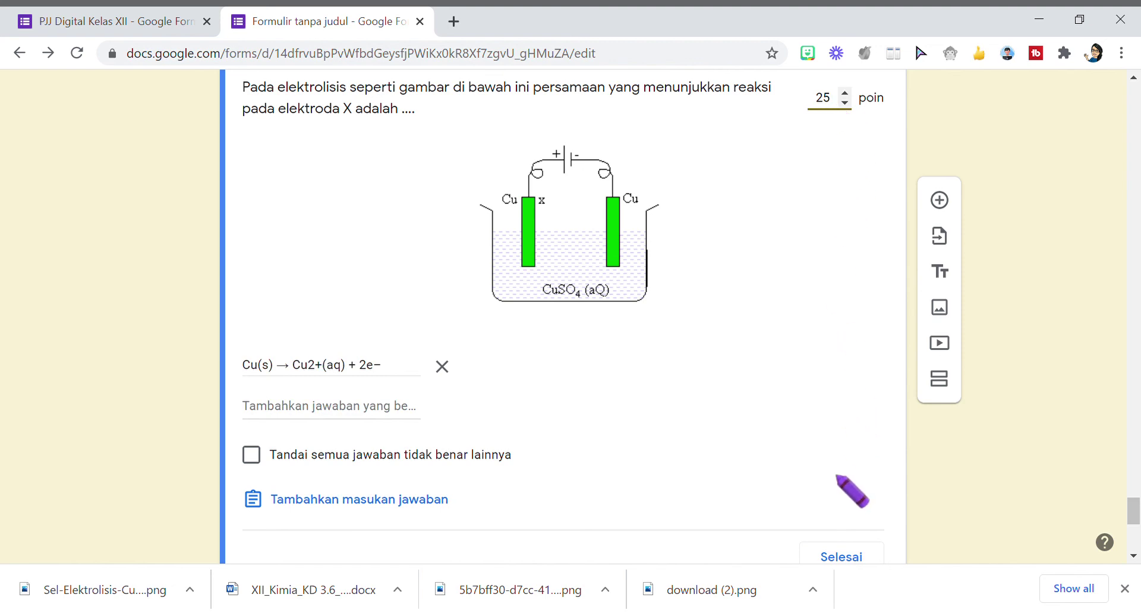
left_click(843, 555)
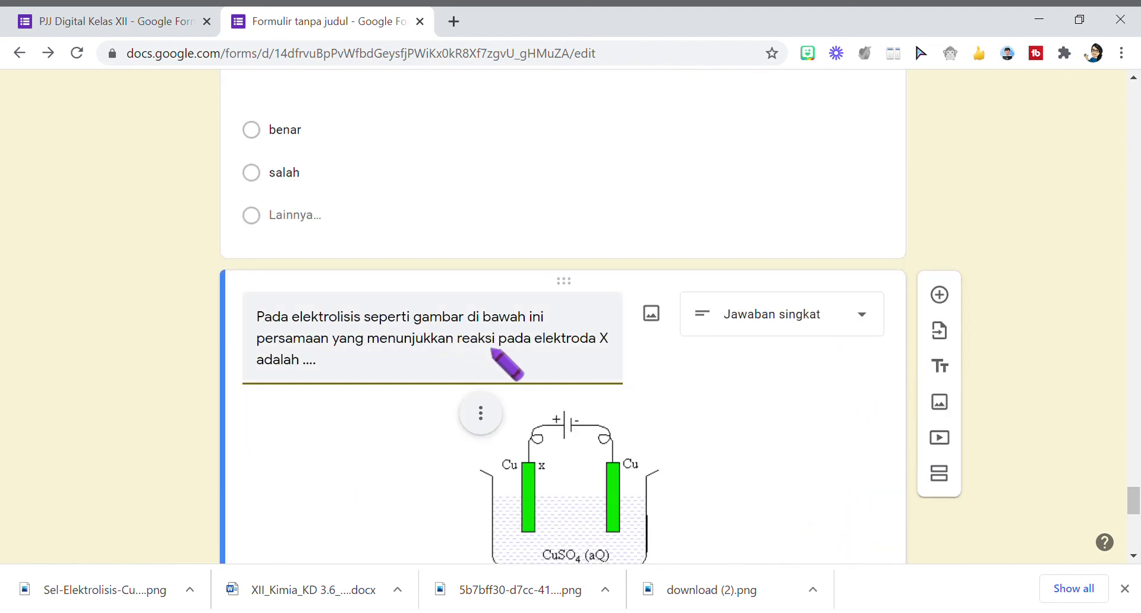
Mark W, e, i, t and F as the correct answers to the Faraday I question and make it worth 25 points.
scroll(499, 360, "down", 5)
scroll(492, 351, "down", 3)
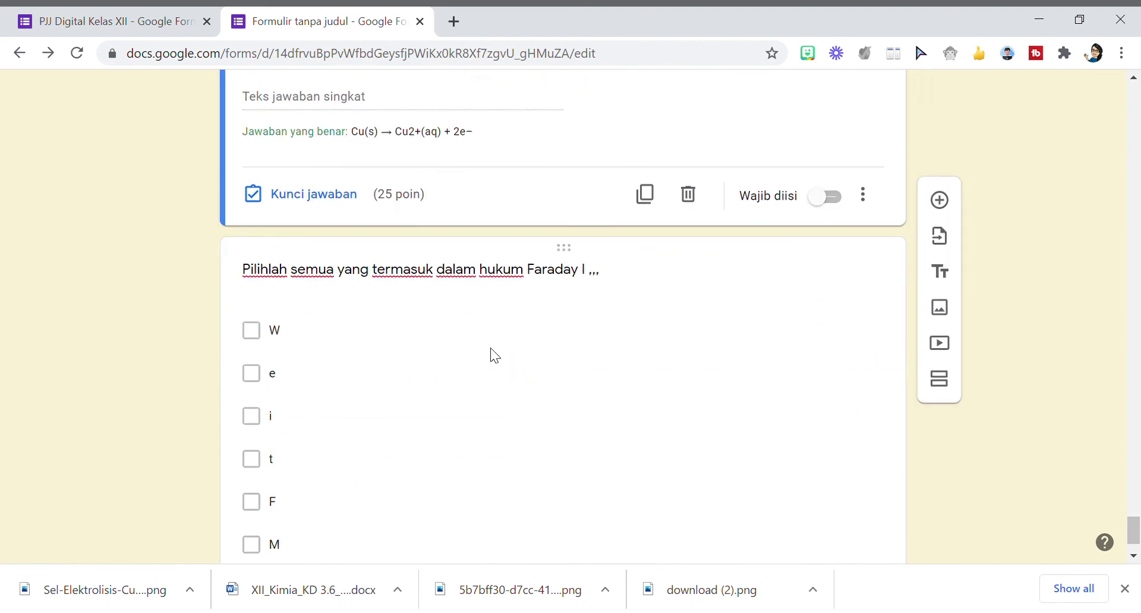
scroll(492, 351, "down", 1)
left_click(491, 350)
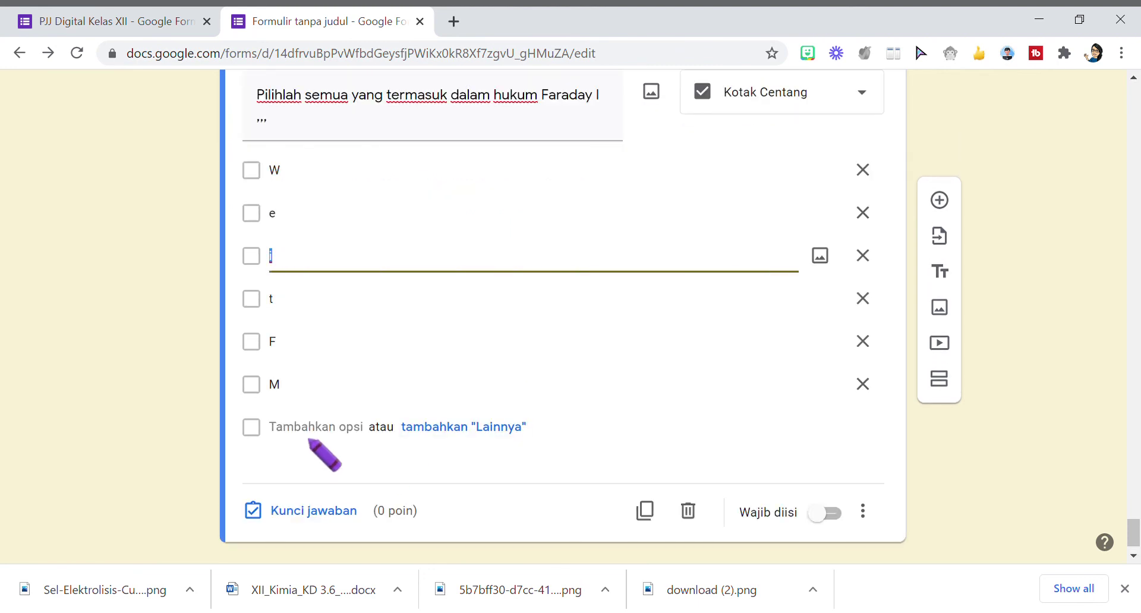
left_click(254, 512)
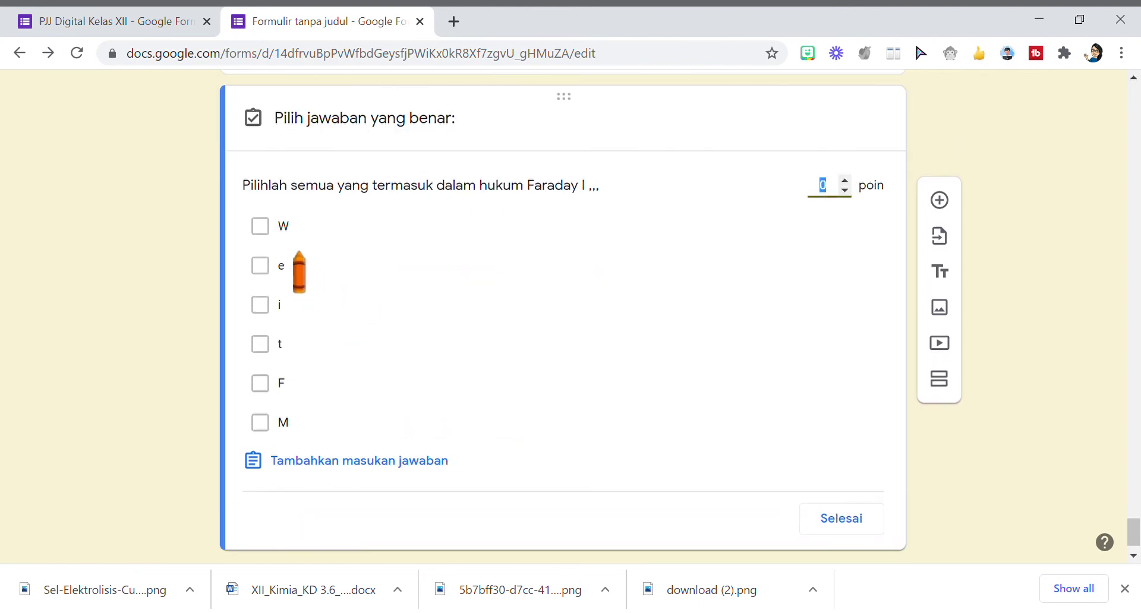
left_click(261, 226)
left_click(272, 271)
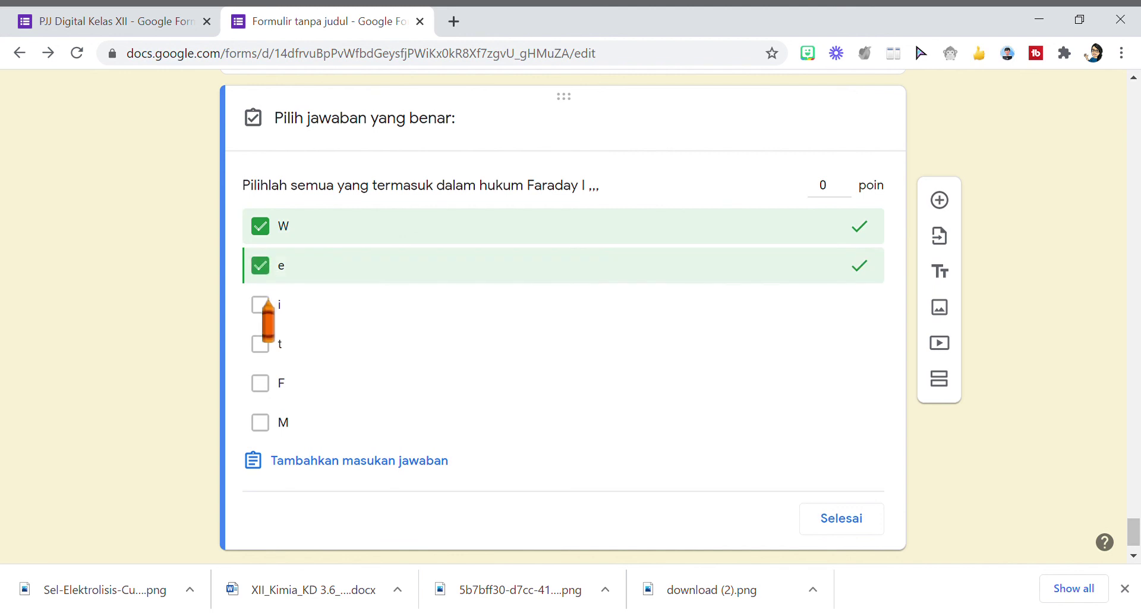
left_click(268, 306)
left_click(266, 343)
left_click(262, 384)
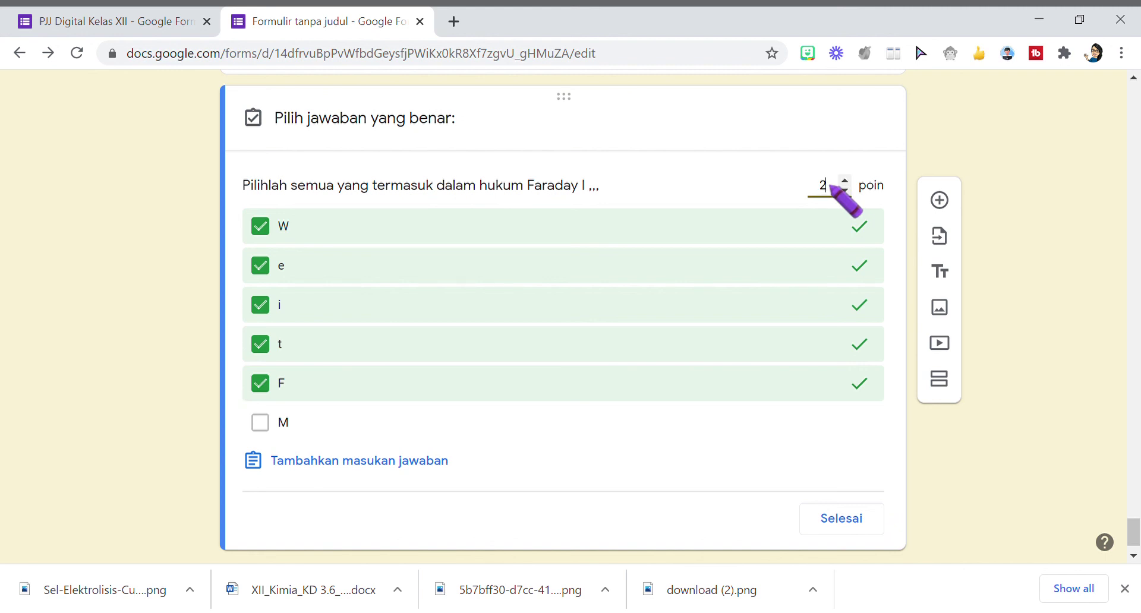
left_click(841, 521)
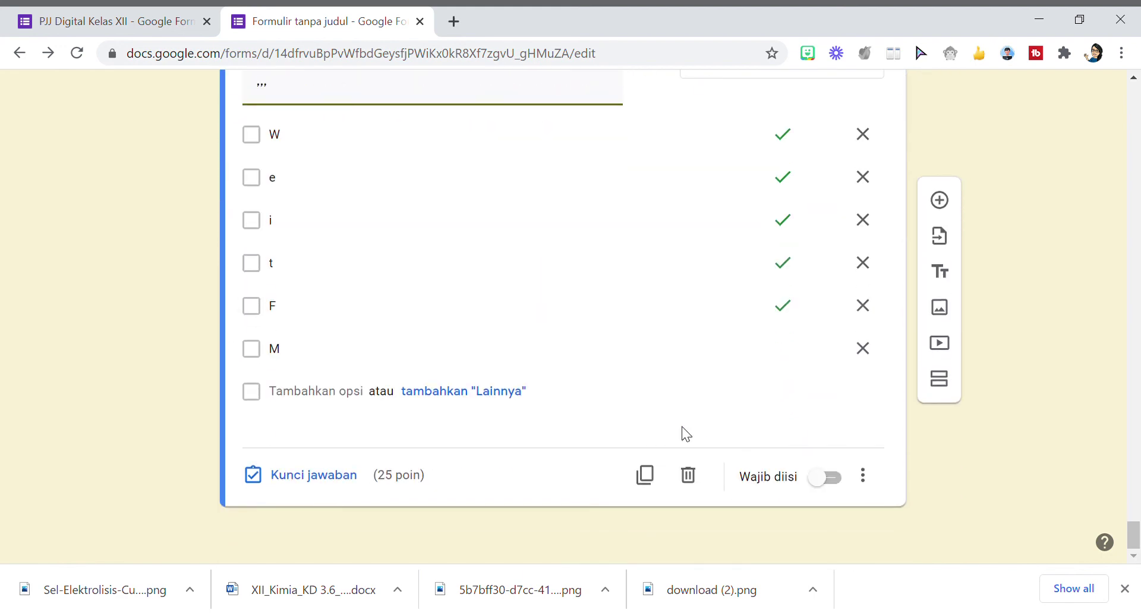
Add a new section after the Faraday I question, titled "Terimakasih semoga mendapat hasil yang memuaskan".
left_click(939, 380)
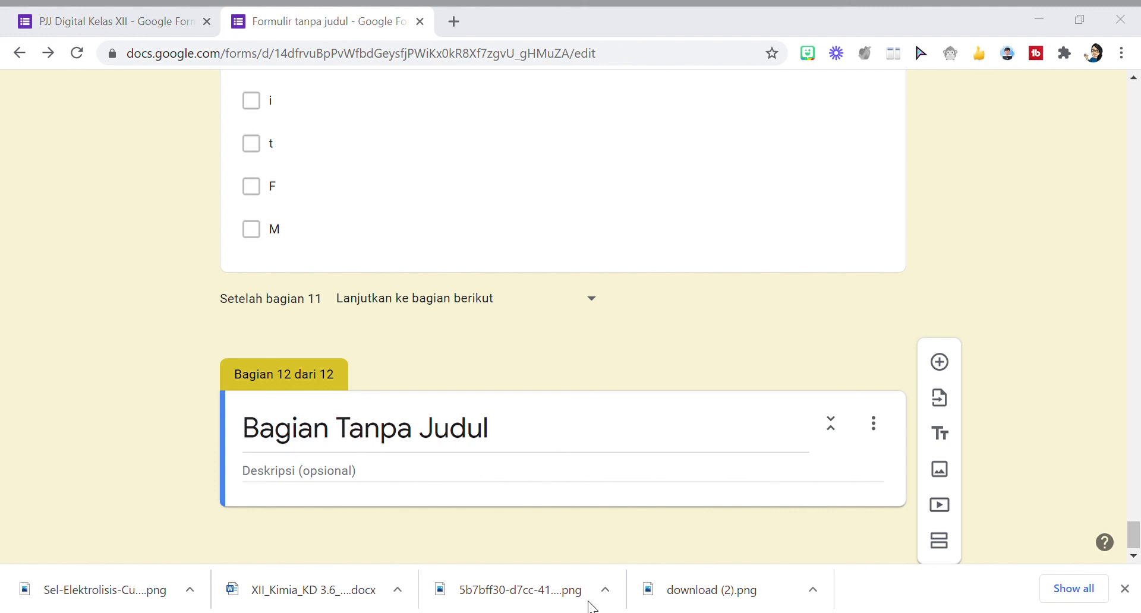
left_click(321, 436)
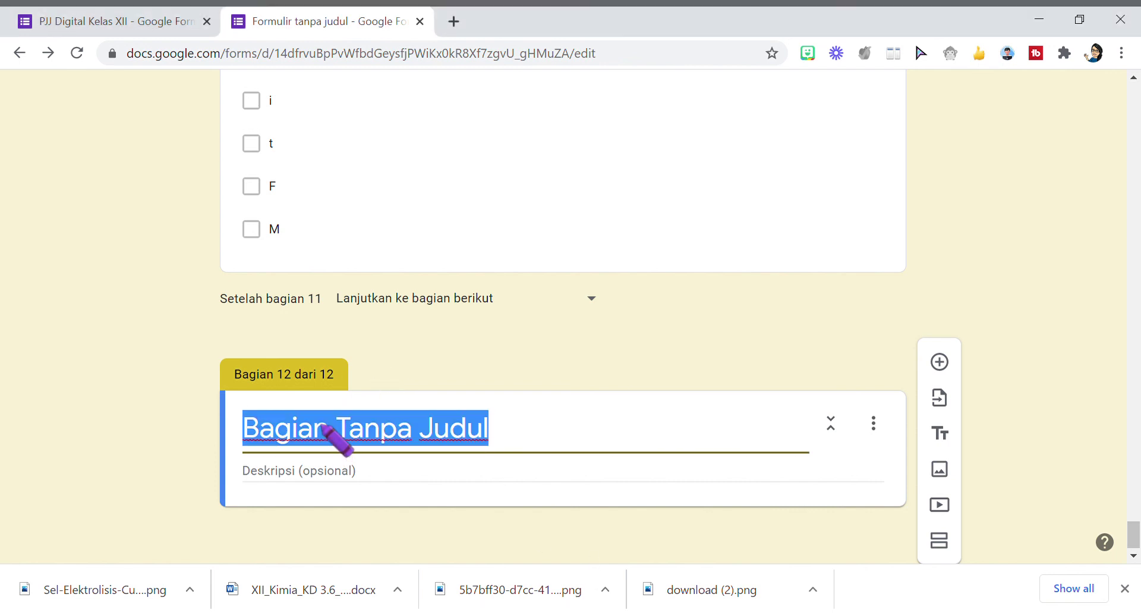
type("Terimakasih semoga mendapat hasil yang memuaskan")
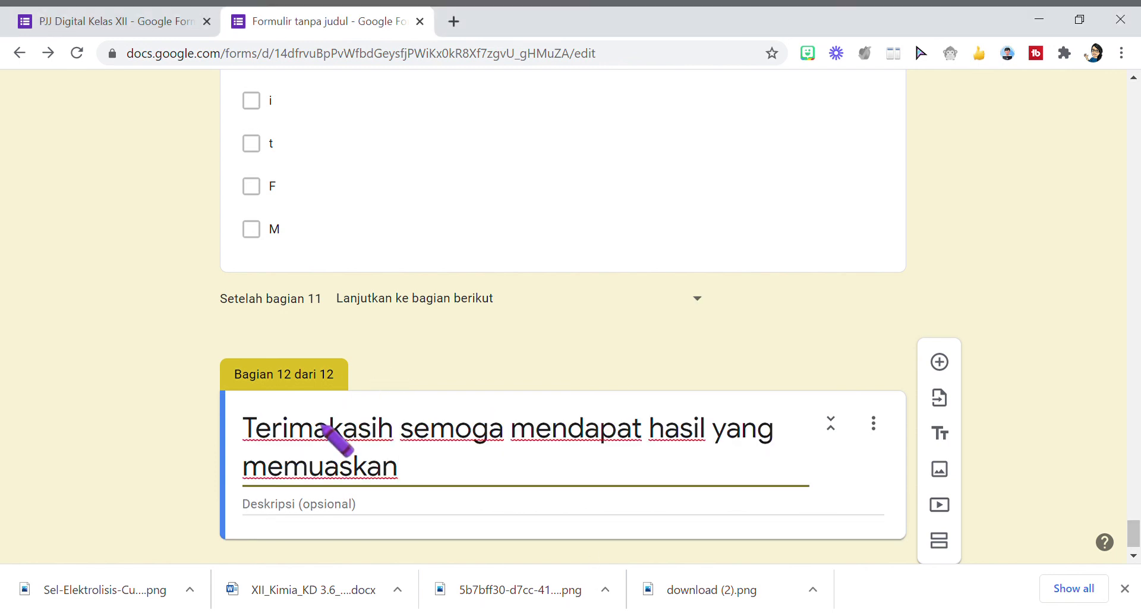
scroll(423, 471, "down", 1)
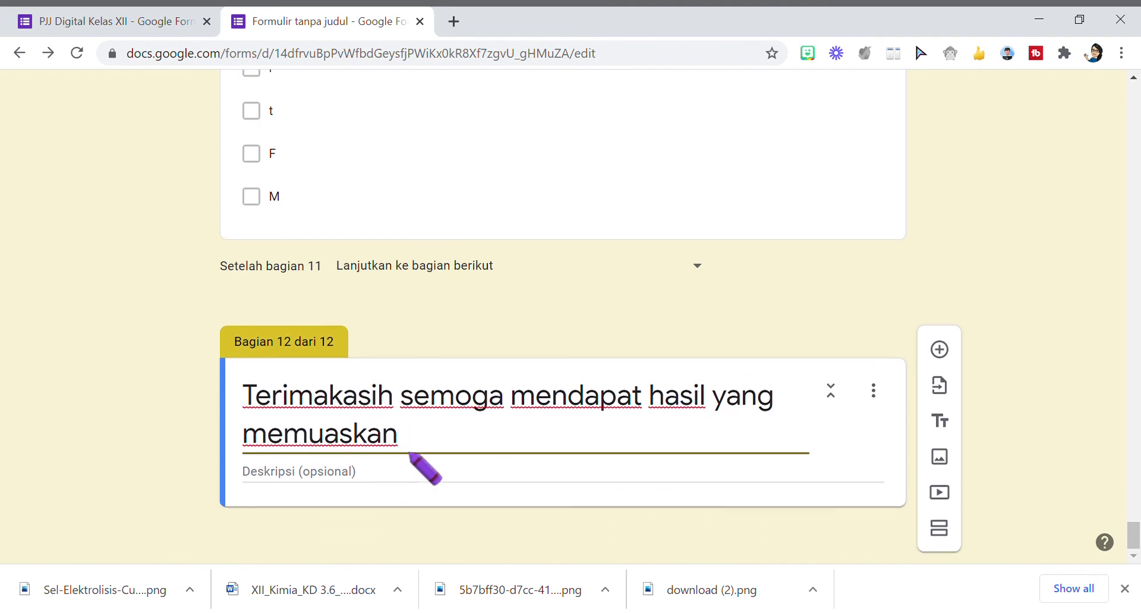
Upload the "THANK YOU" cartoon image from the computer into the closing section and centre-align it.
left_click(945, 458)
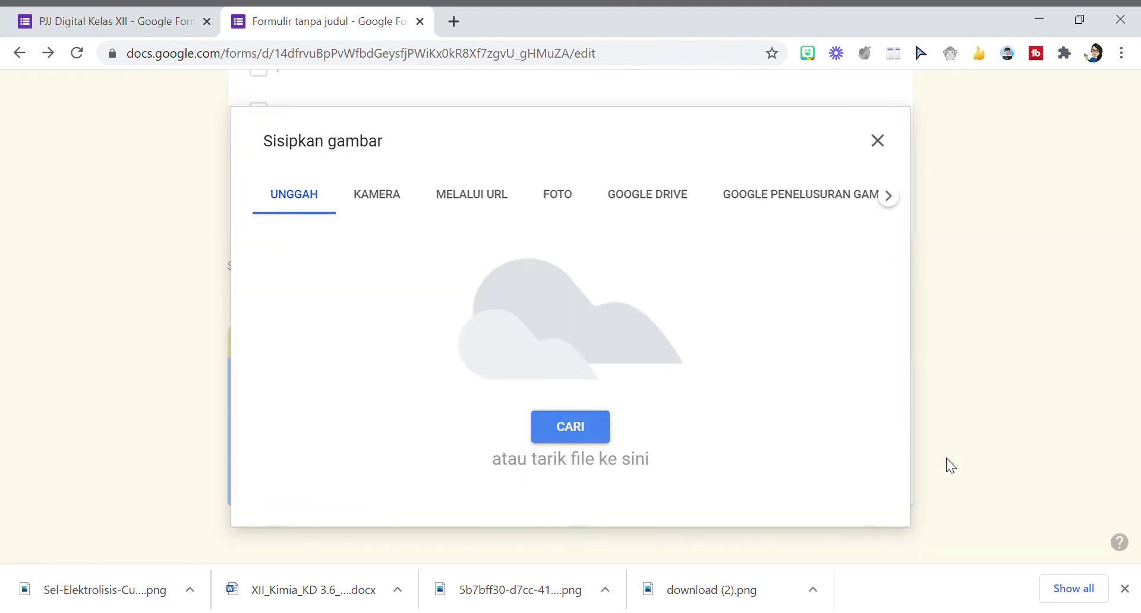
left_click(568, 428)
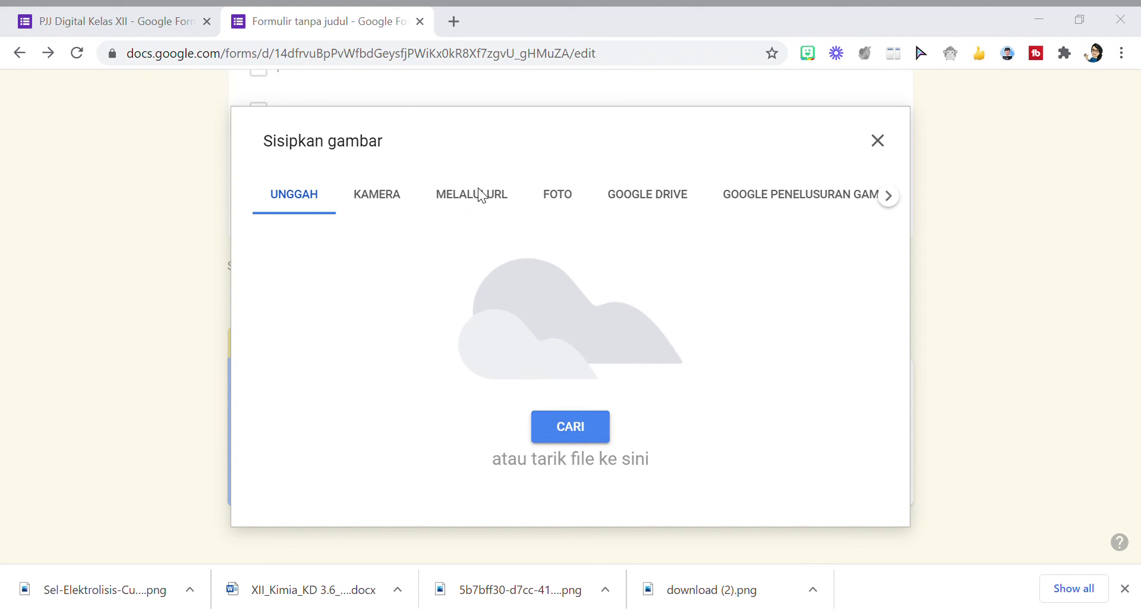
key("Return")
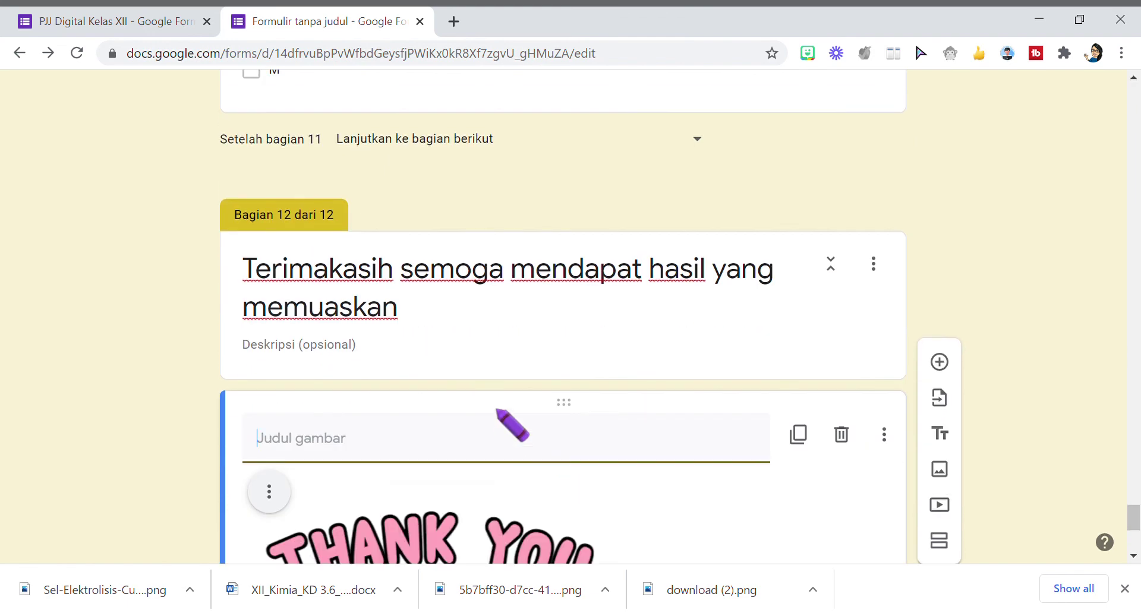
left_click(275, 227)
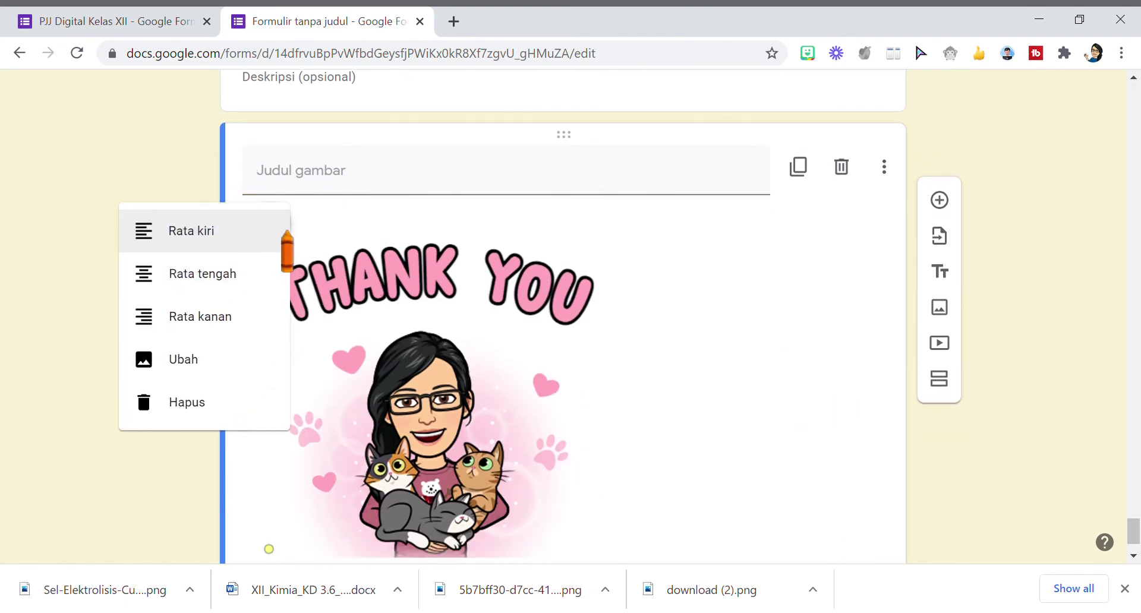
left_click(221, 272)
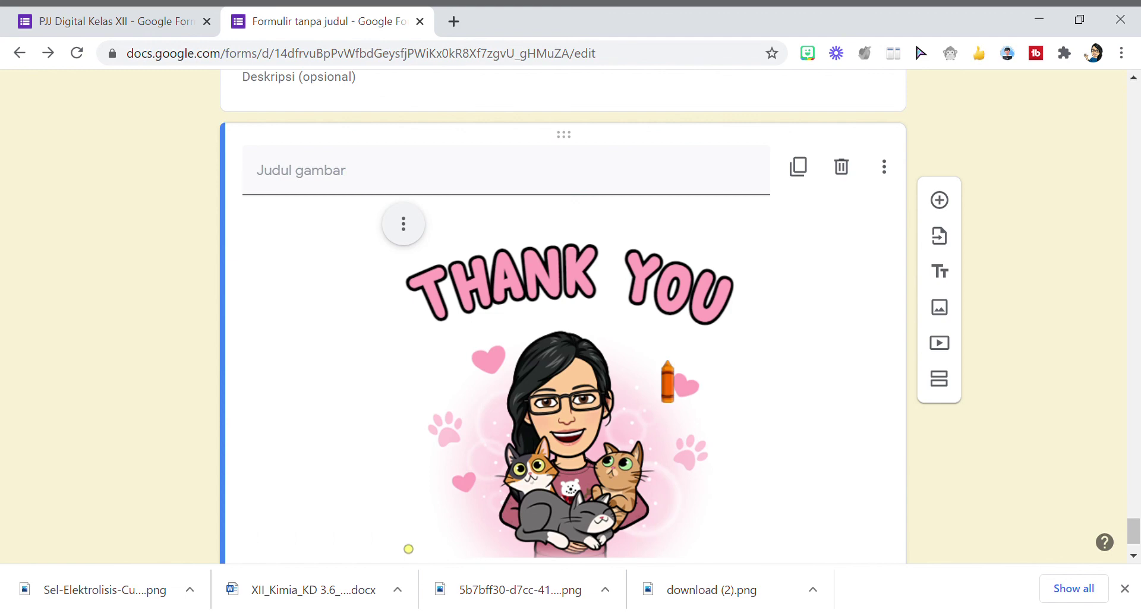
Open the respondent preview of the whole form and continue past its welcome section with the Bumper PJJ Kimia video.
scroll(665, 380, "up", 5)
scroll(665, 374, "down", 6)
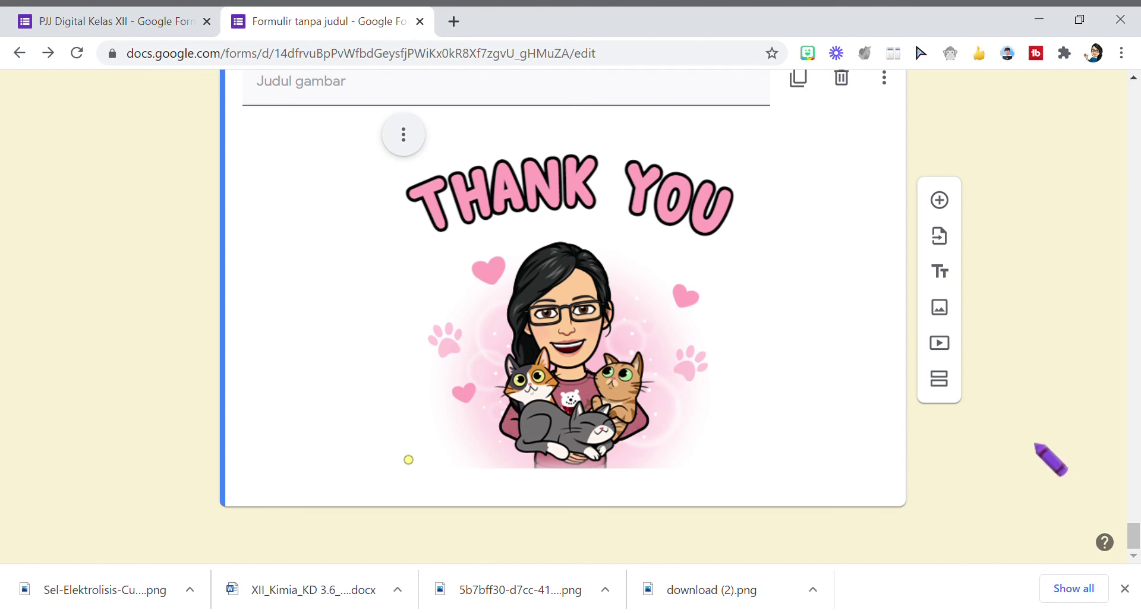
scroll(1037, 446, "up", 7)
scroll(1037, 445, "up", 5)
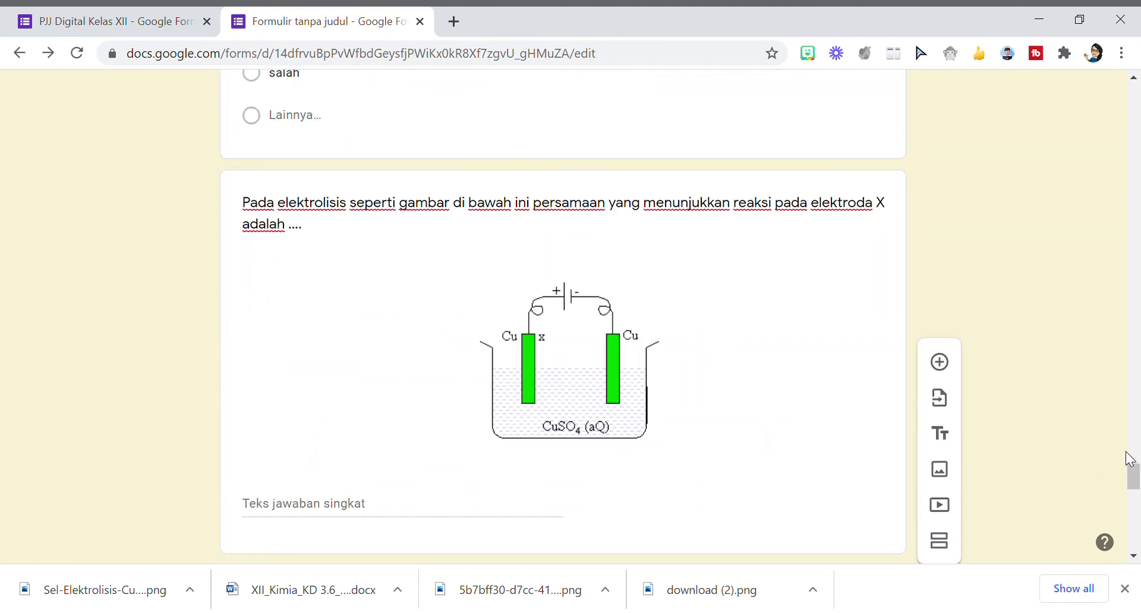
left_click_drag(1132, 481, 1131, 82)
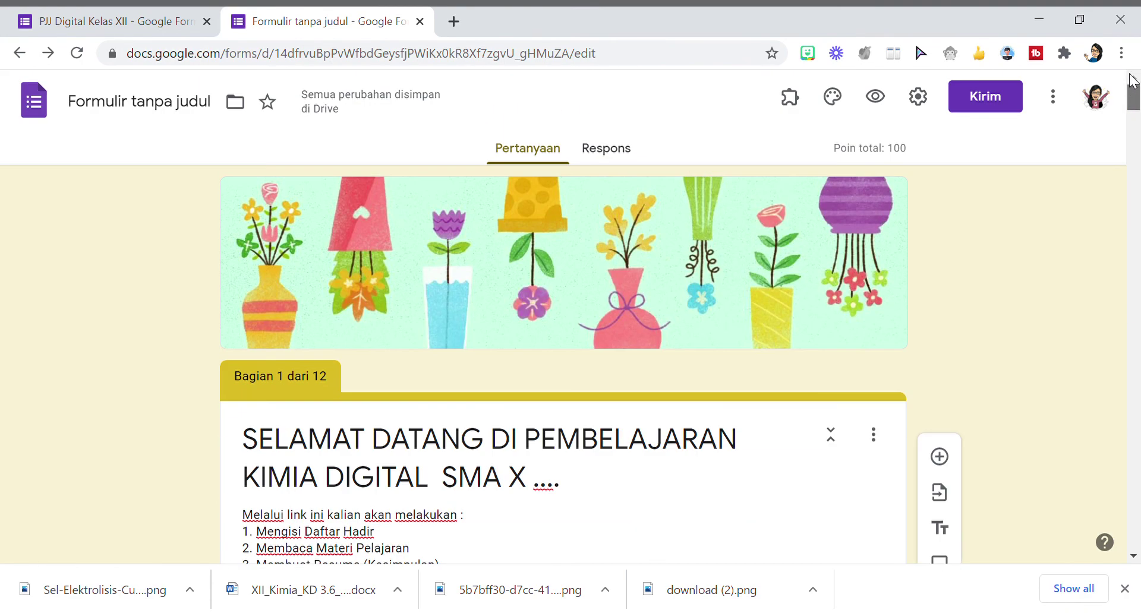
left_click(875, 97)
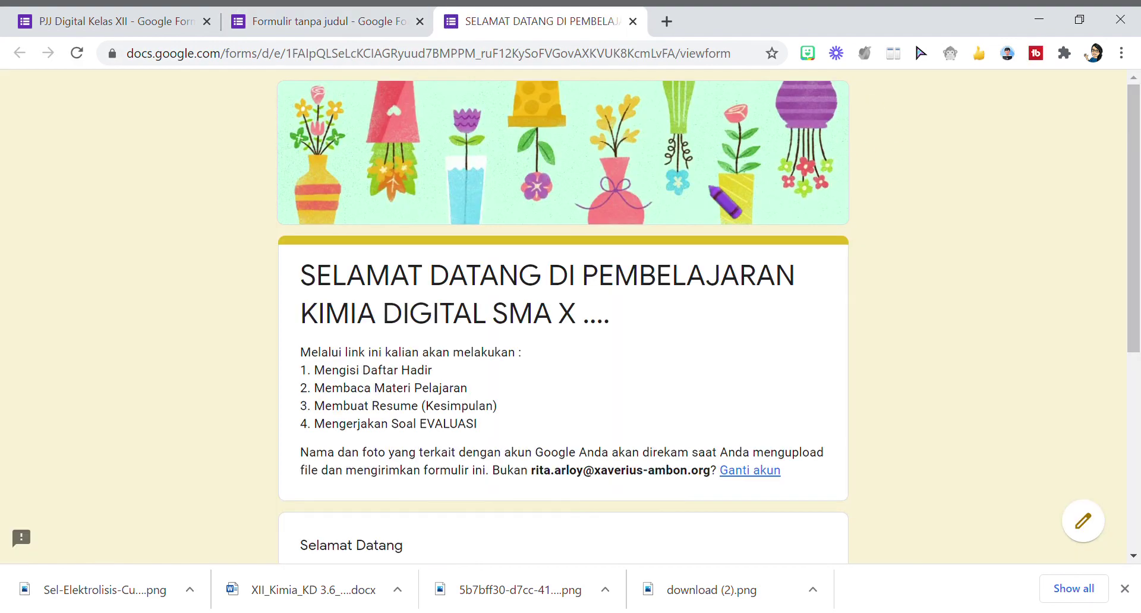
scroll(710, 189, "down", 2)
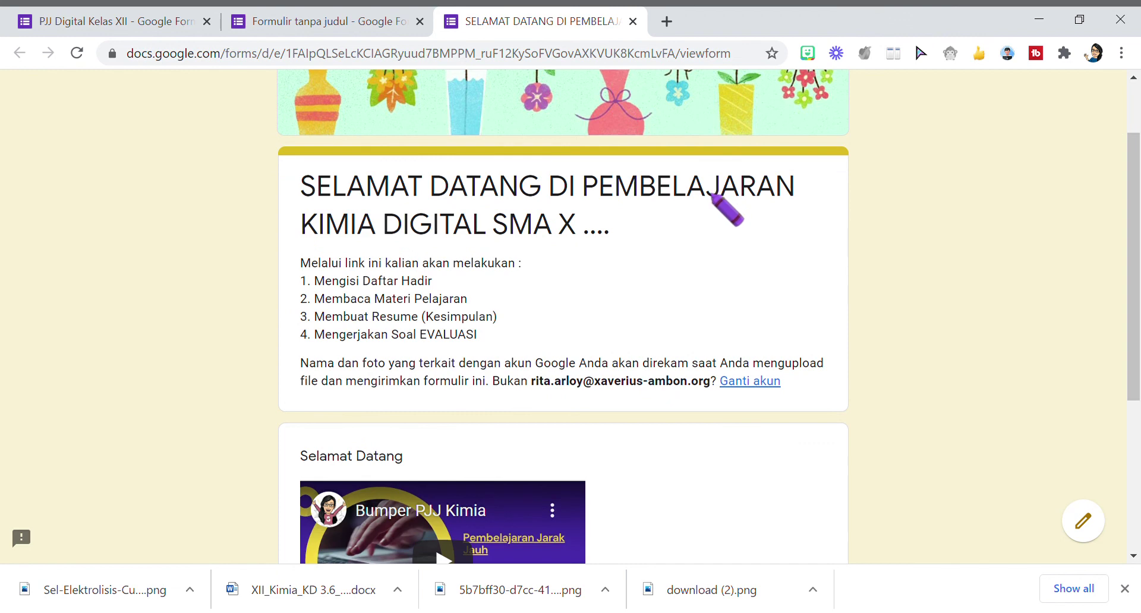
scroll(740, 244, "down", 5)
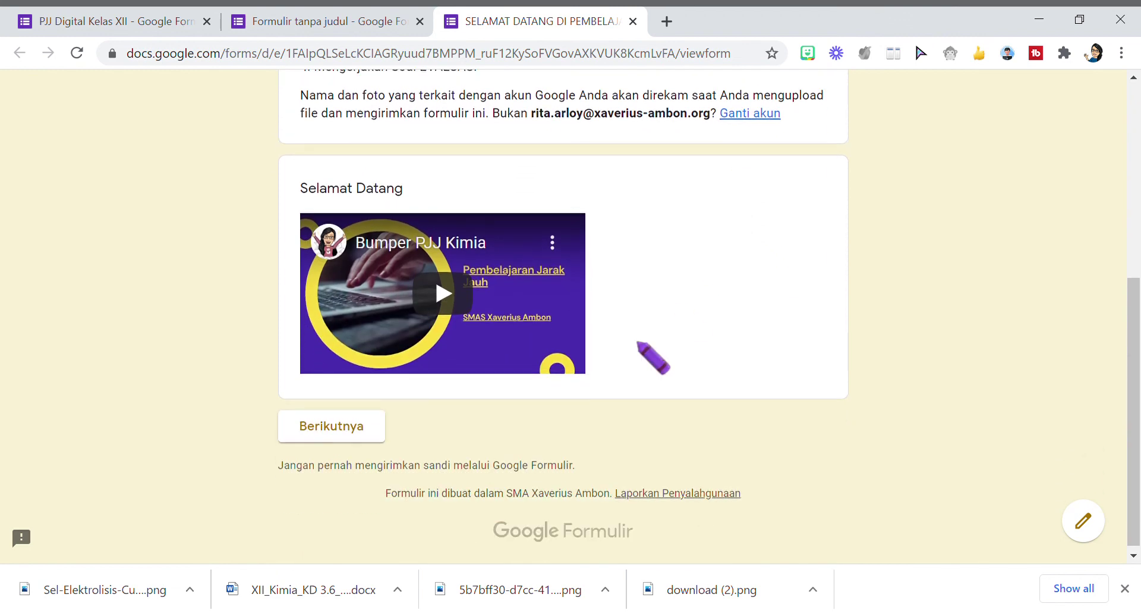
left_click(366, 428)
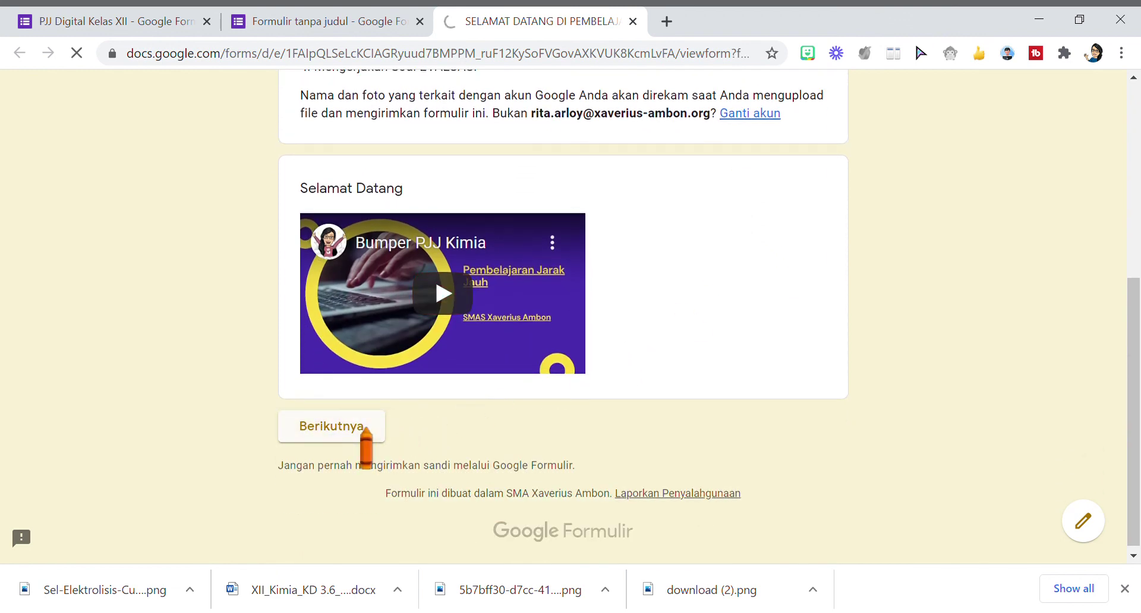
Fill in the attendance section with student name "a" and class X IPA 1, and continue to the following section.
scroll(642, 321, "down", 3)
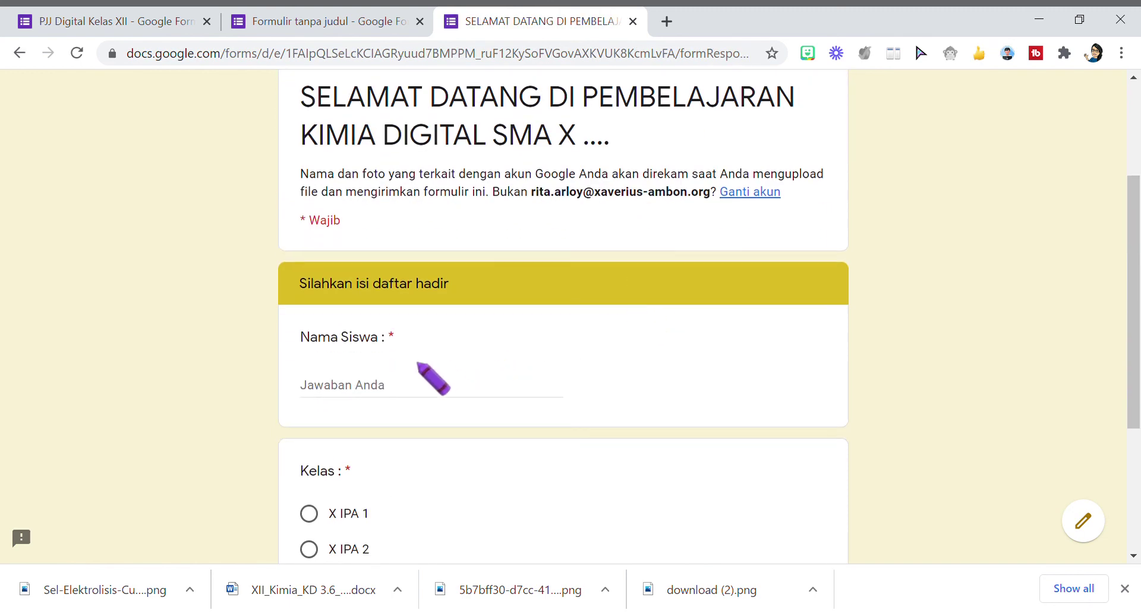
left_click(381, 383)
type("a")
scroll(380, 392, "down", 3)
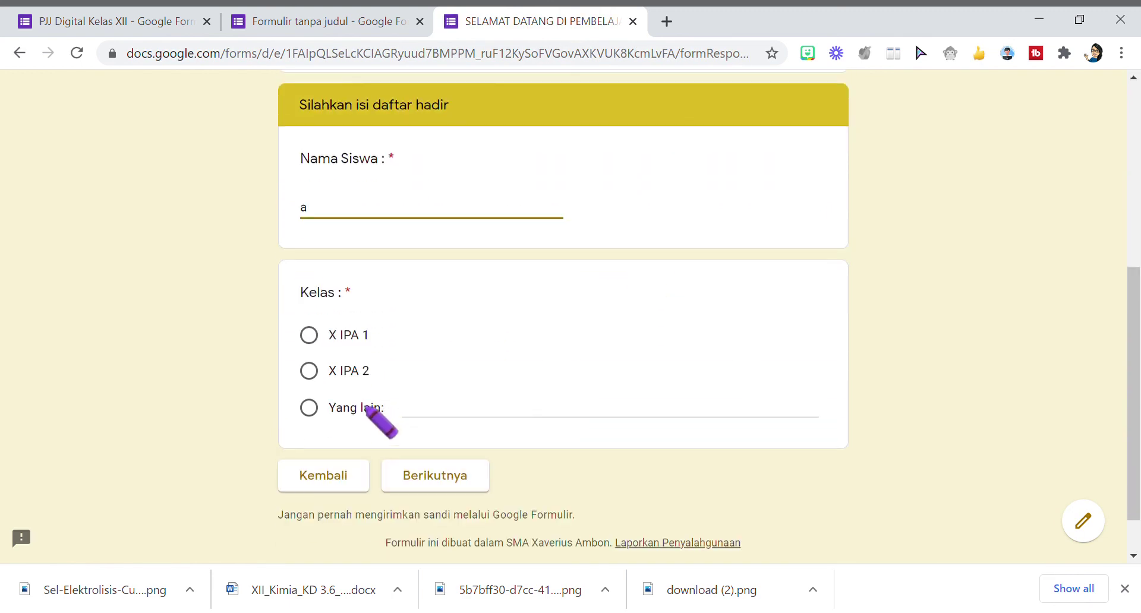
left_click(308, 334)
left_click(426, 477)
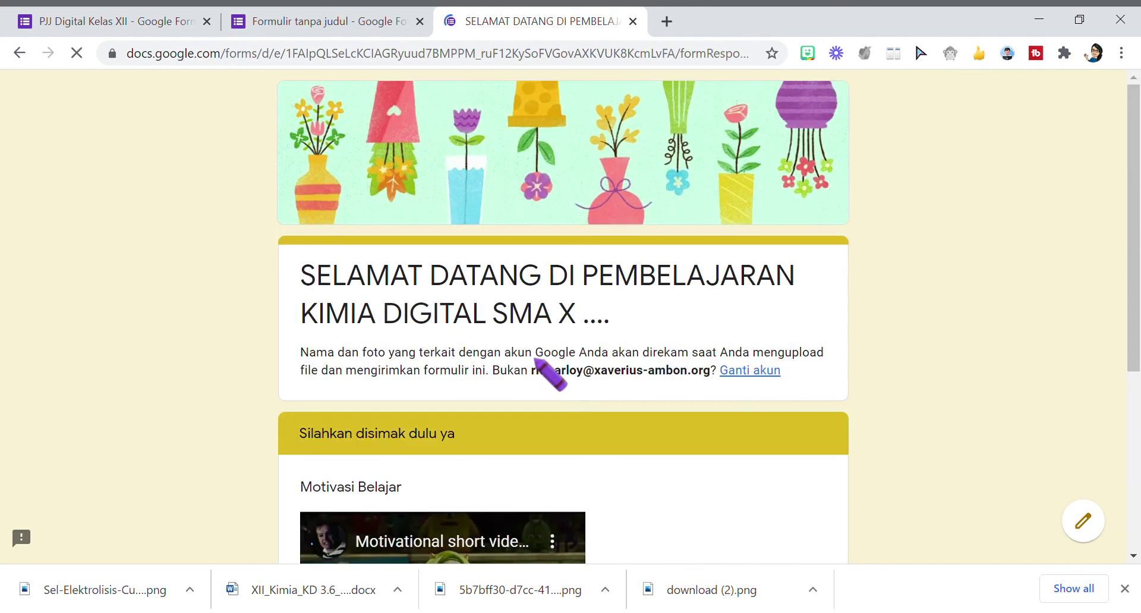
Review the Motivasi Belajar video, Pendahuluan and Peta konsep sections of the preview, continuing past each one.
scroll(535, 359, "down", 4)
scroll(535, 360, "down", 1)
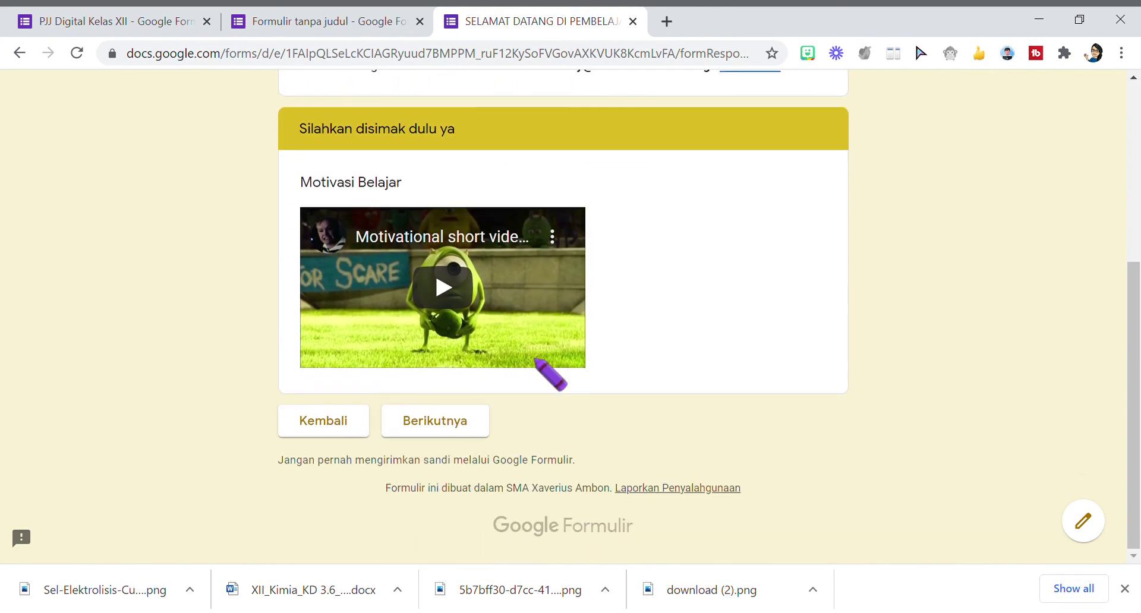
left_click(422, 418)
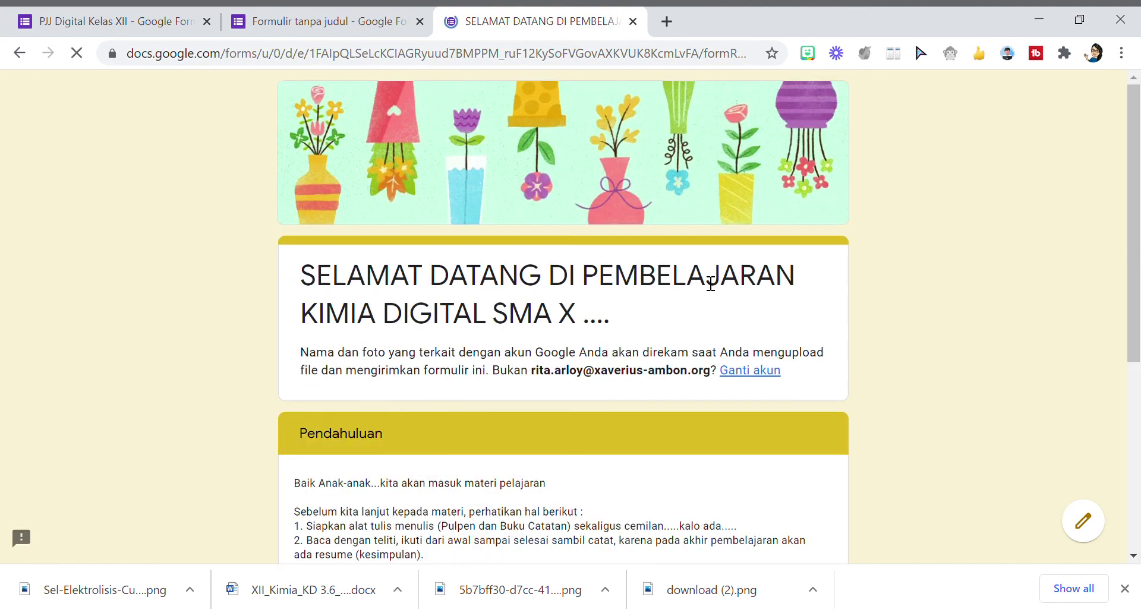
scroll(710, 297, "down", 5)
scroll(705, 294, "down", 1)
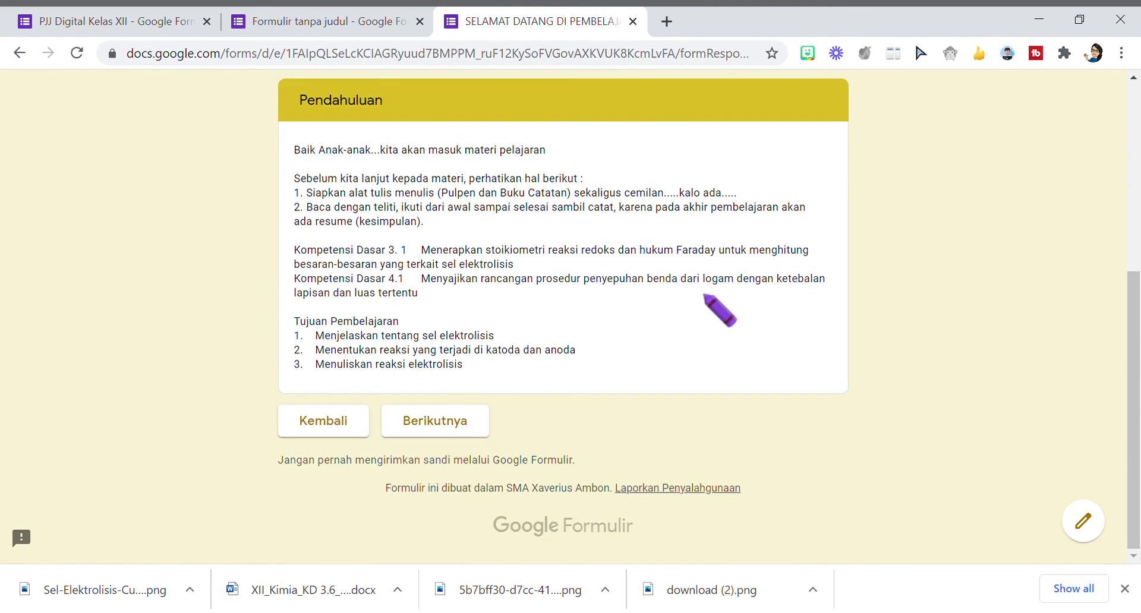
left_click(443, 420)
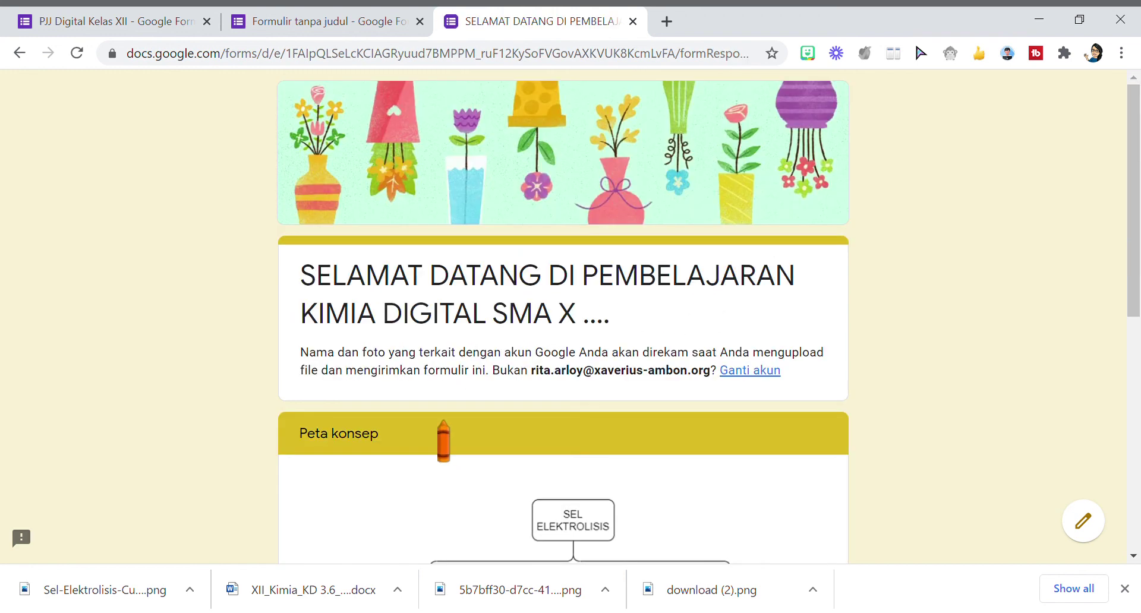
scroll(443, 422, "down", 5)
scroll(442, 422, "down", 4)
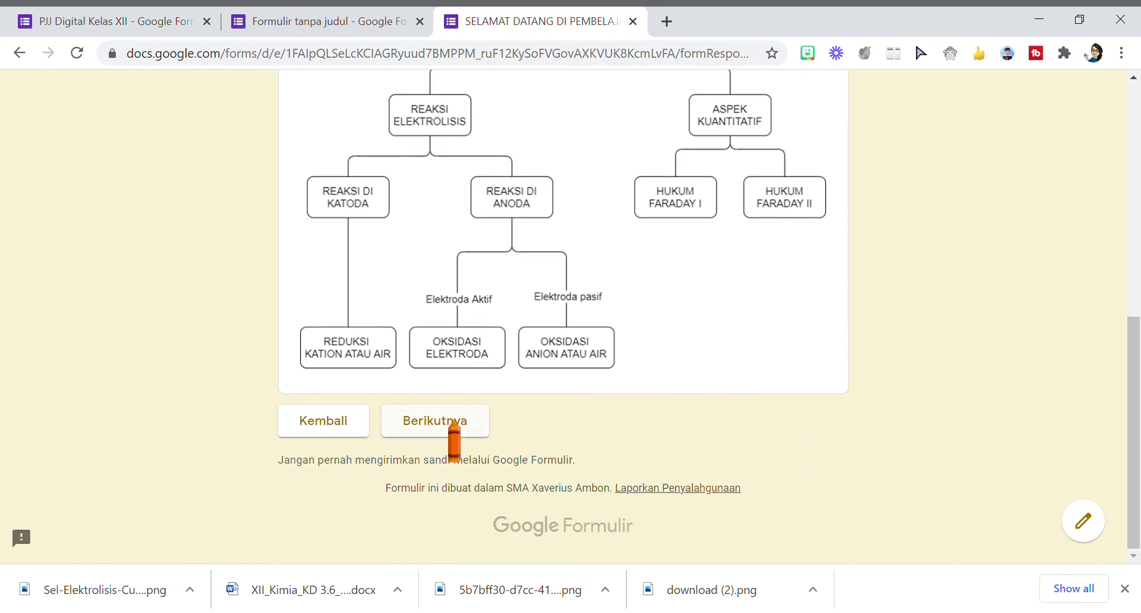
left_click(453, 421)
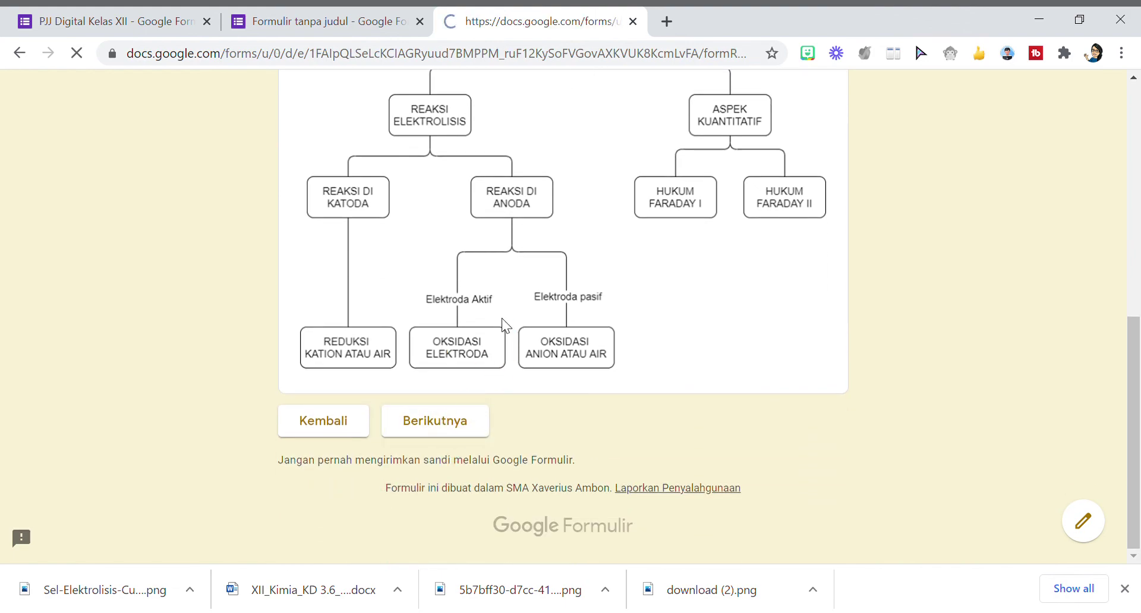
Answer the understanding scale with 4 in both the hydrogen fuel and the metal-plating material sections, continuing past each.
scroll(505, 325, "down", 8)
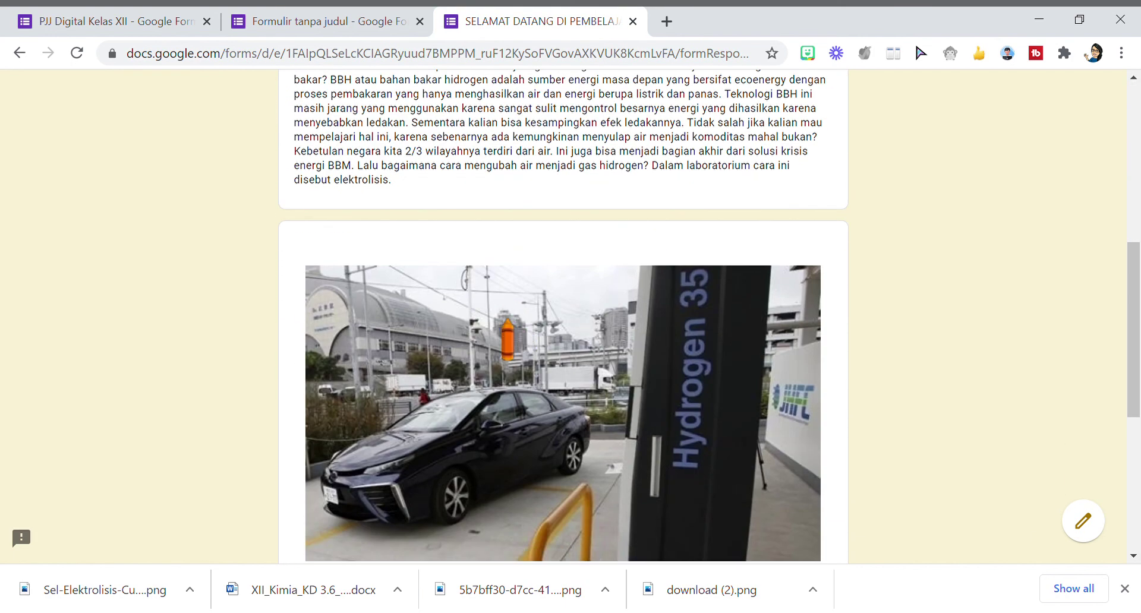
scroll(508, 338, "down", 5)
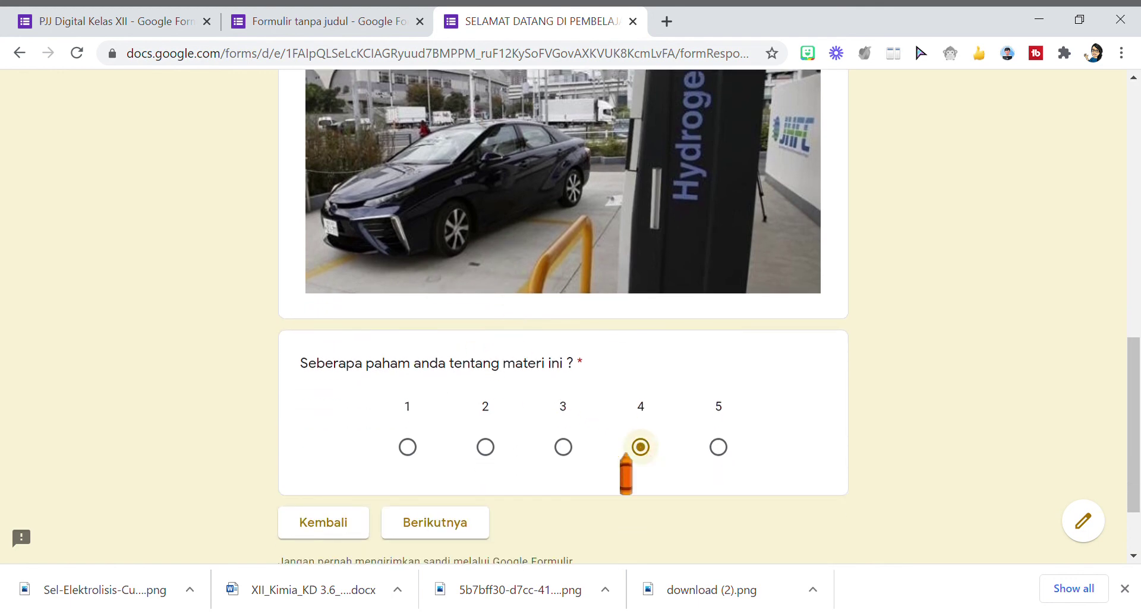
left_click(438, 526)
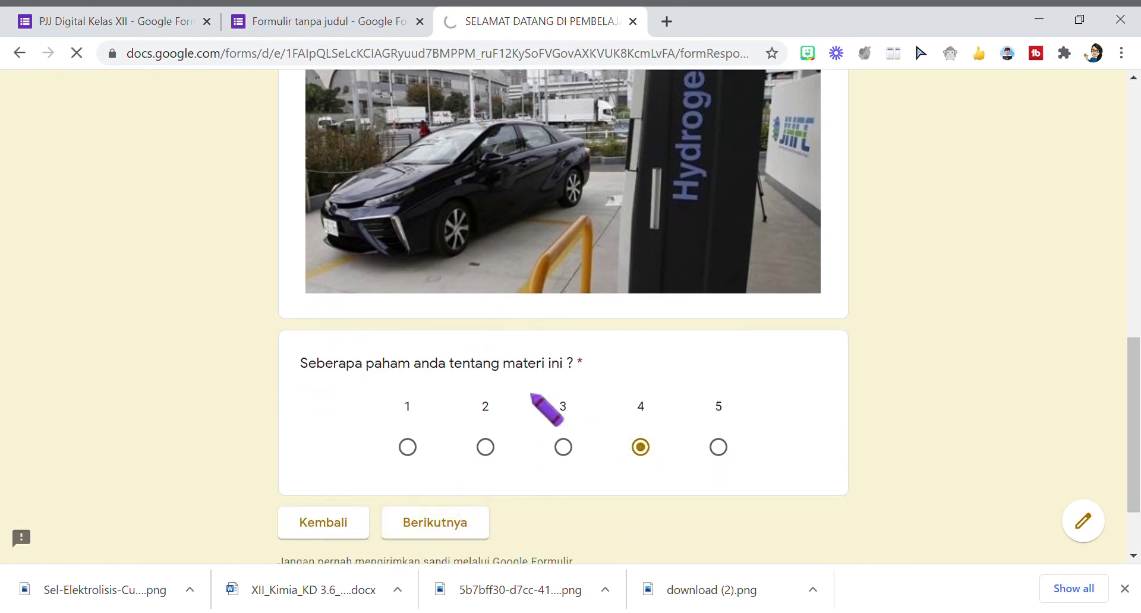
scroll(582, 308, "down", 6)
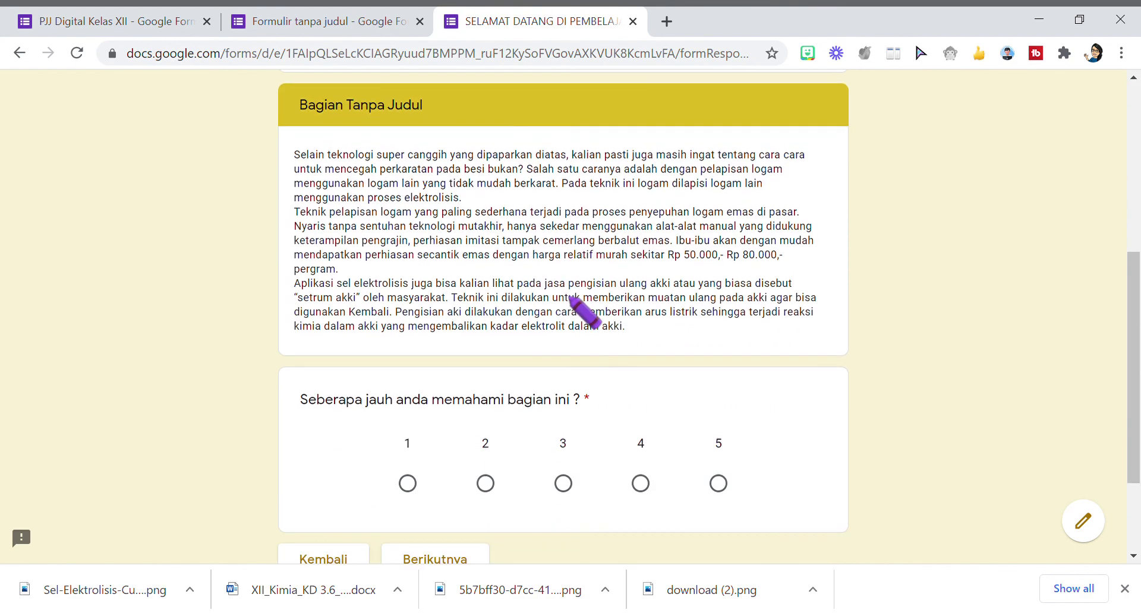
scroll(523, 298, "down", 2)
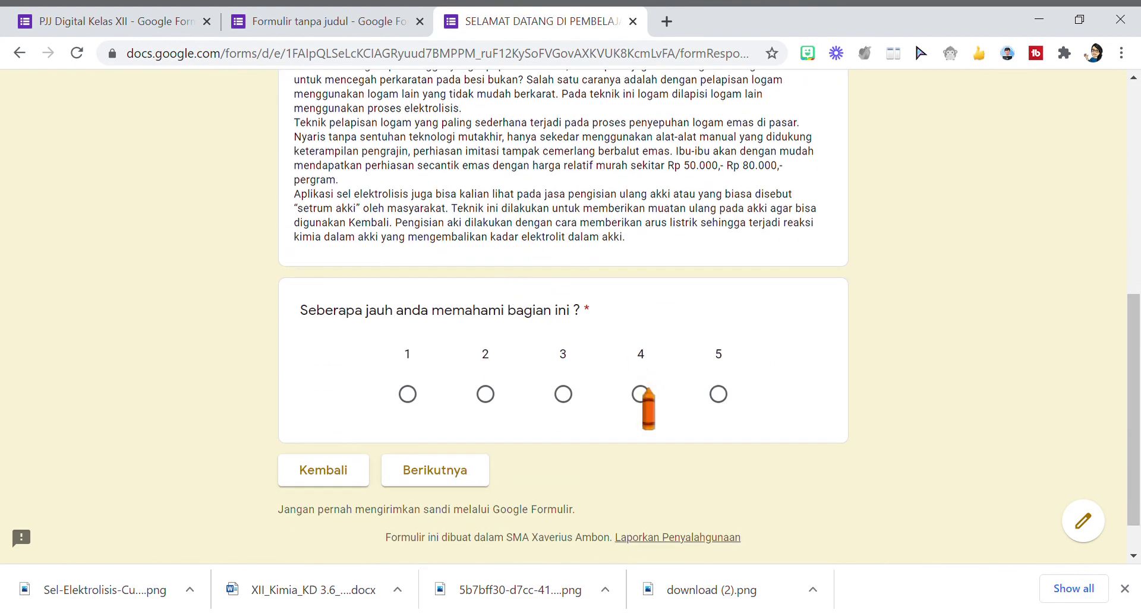
left_click(430, 473)
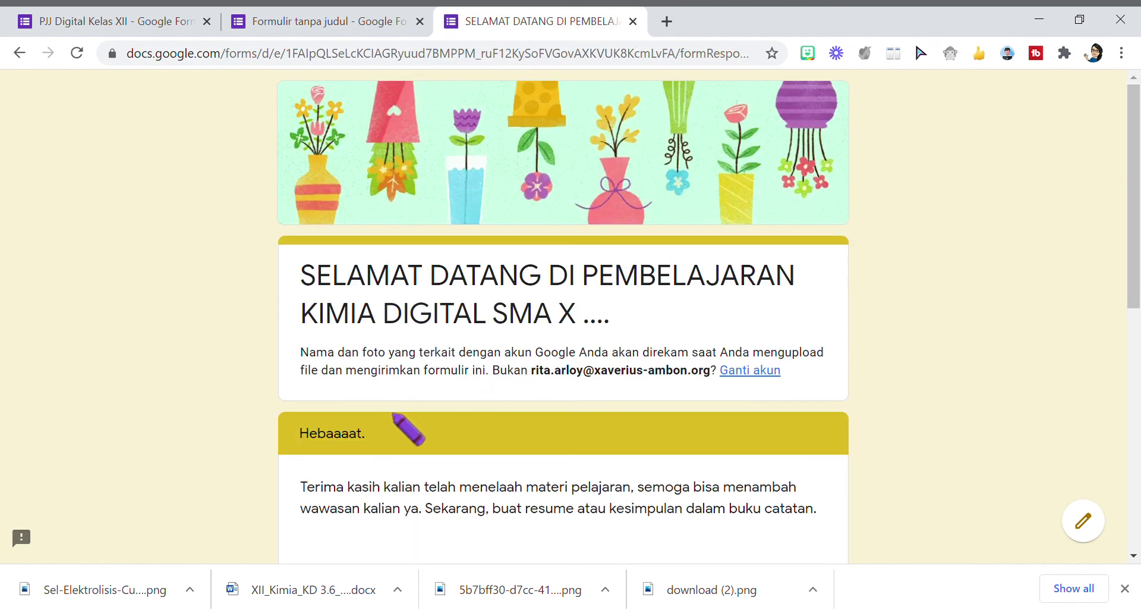
Continue past the Hebaaaat section, upload a PNG image from the computer as the Upload Catatan resume, and proceed.
scroll(417, 426, "down", 9)
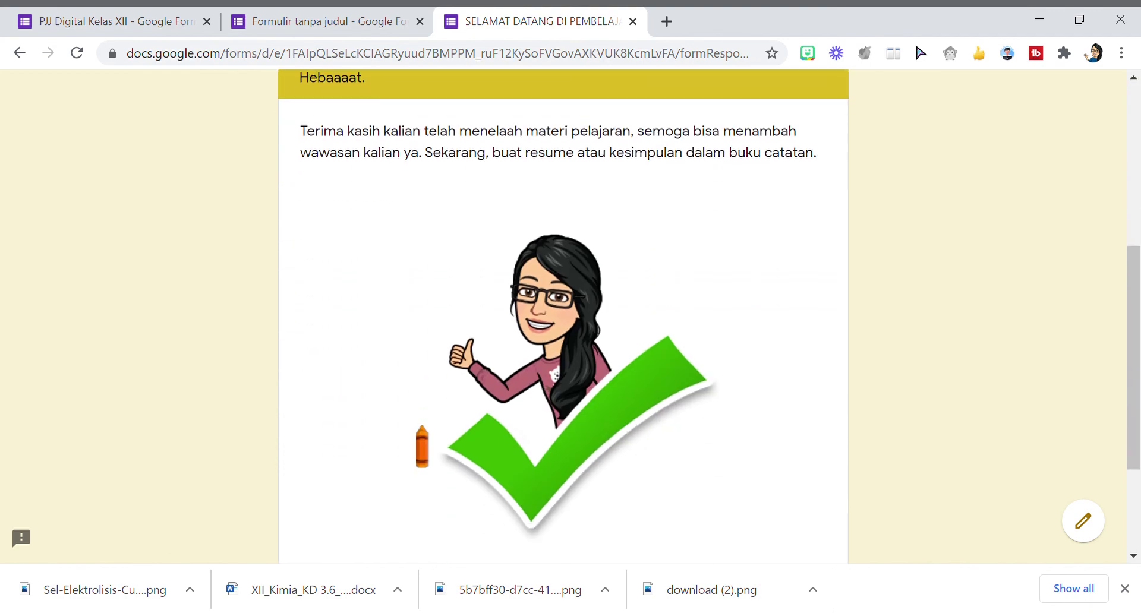
left_click(422, 427)
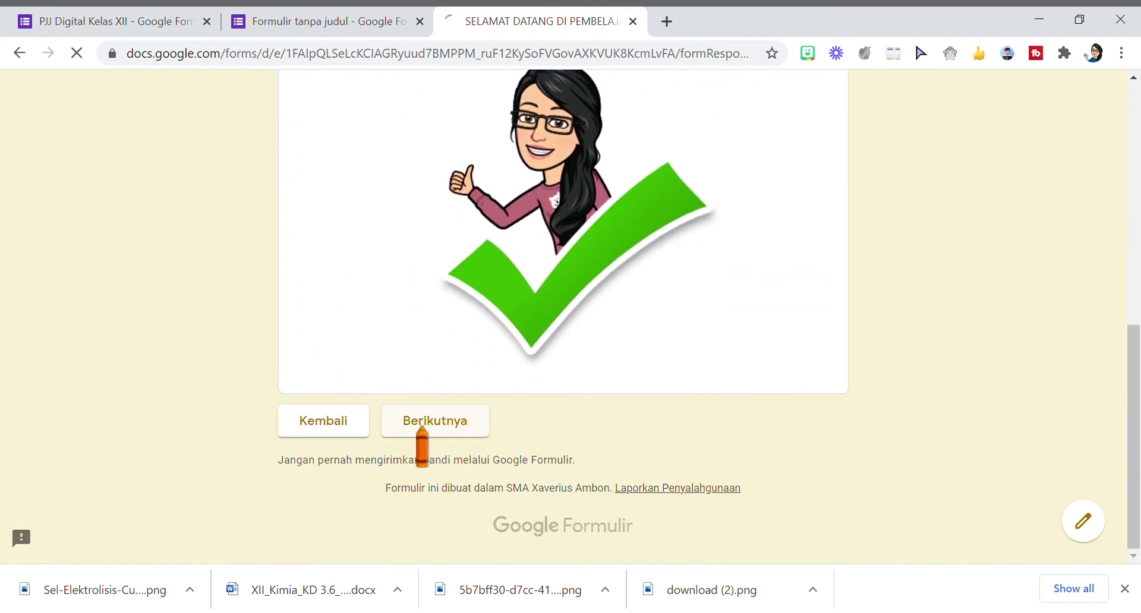
scroll(485, 404, "down", 5)
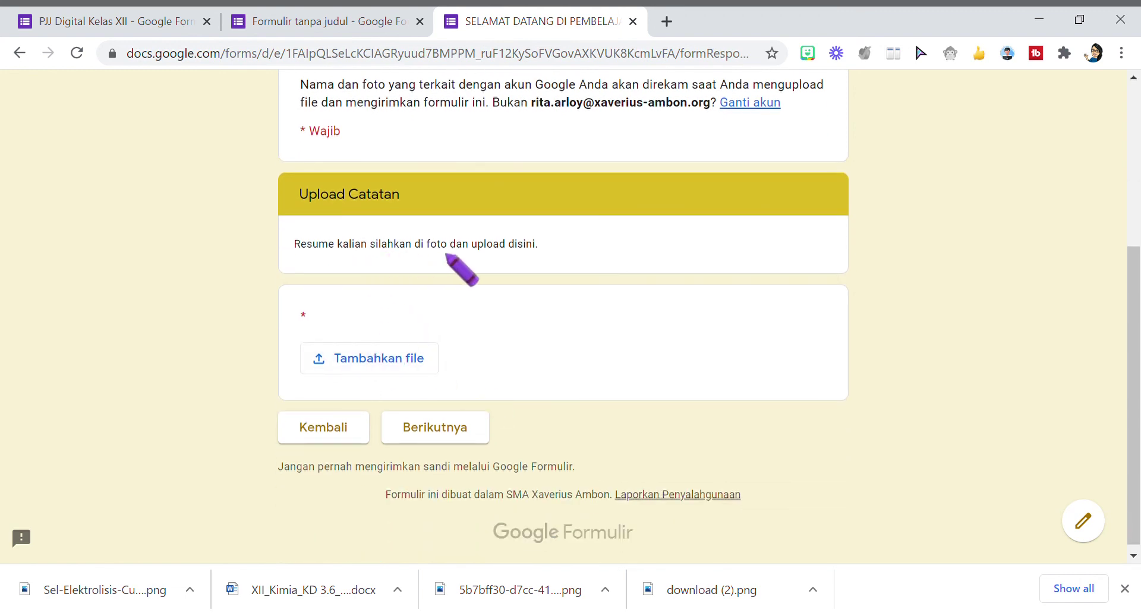
left_click(375, 359)
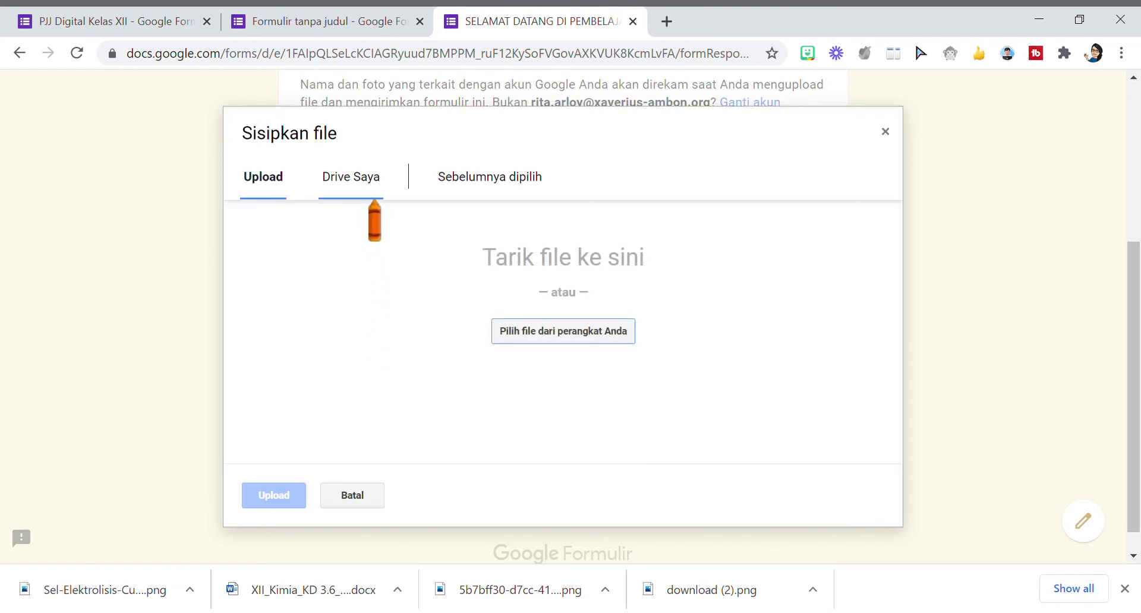
left_click(538, 330)
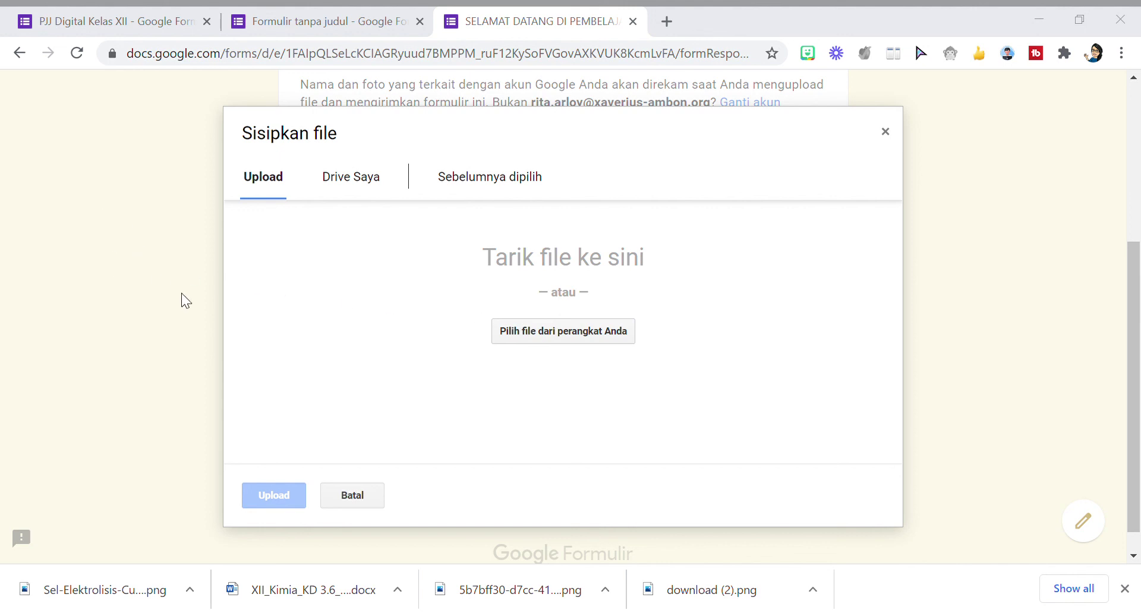
double_click(434, 411)
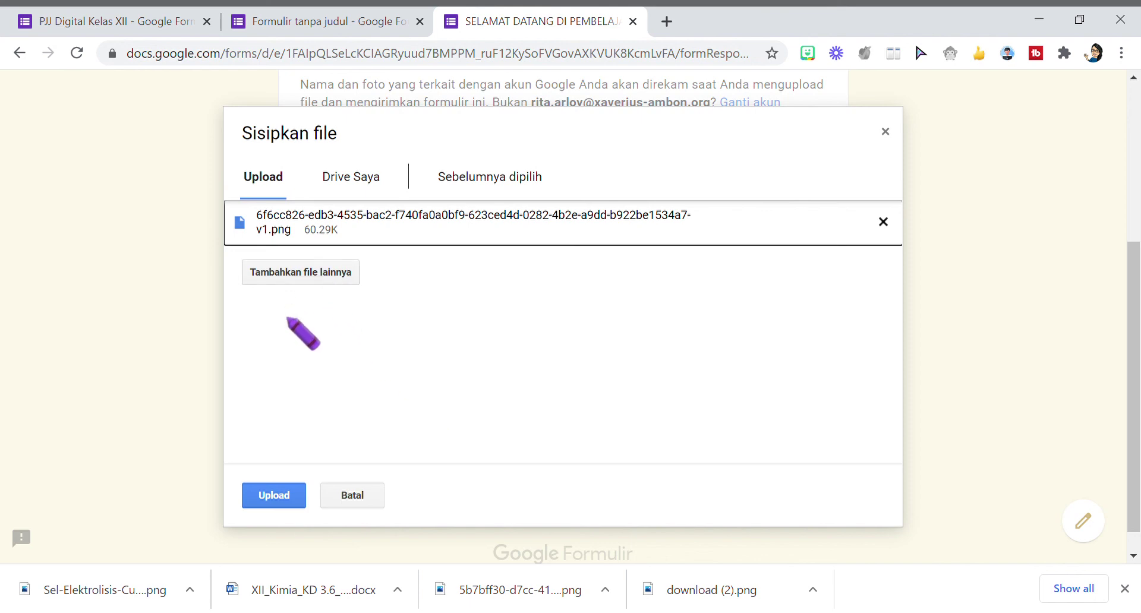
left_click(277, 495)
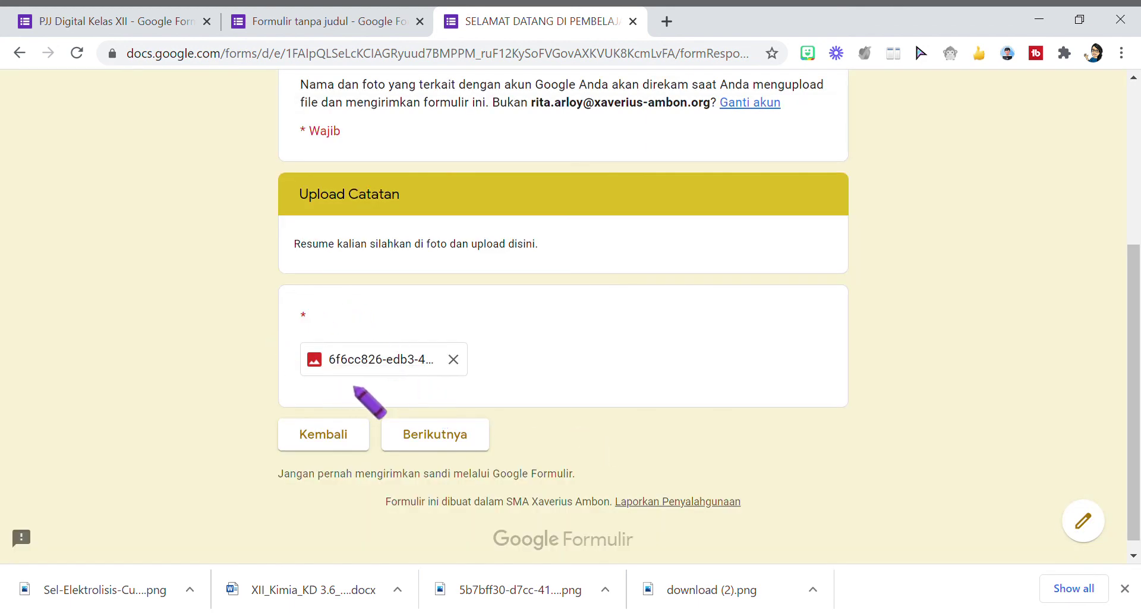
left_click(431, 439)
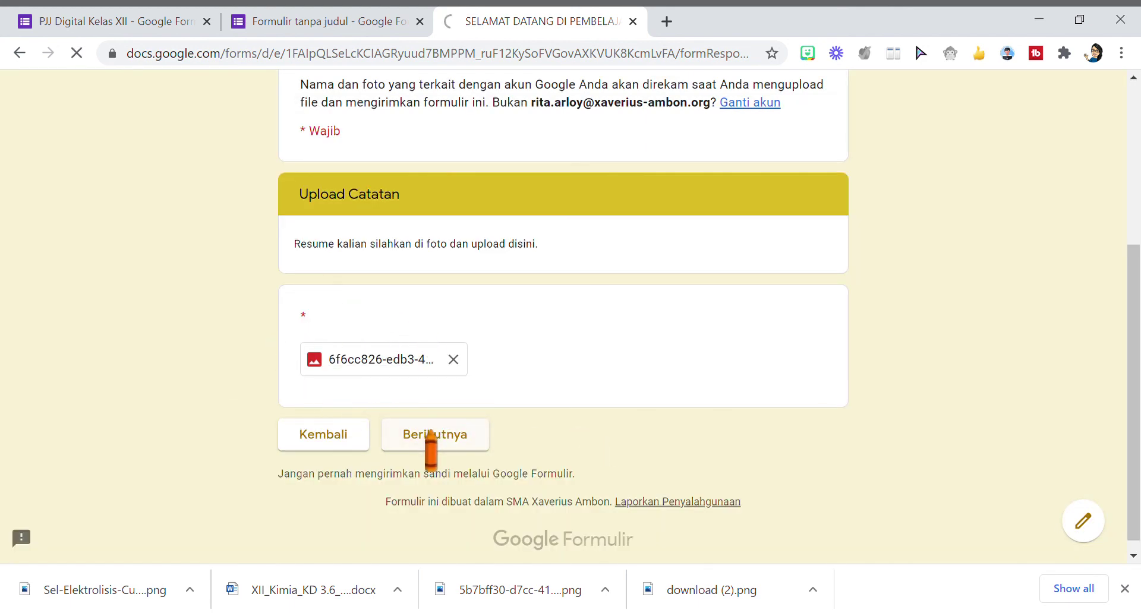
Continue past the Terimakasih section and answer the chromium electrolyte question under Pertanyaan with Na2Cr2O7.
scroll(549, 374, "down", 10)
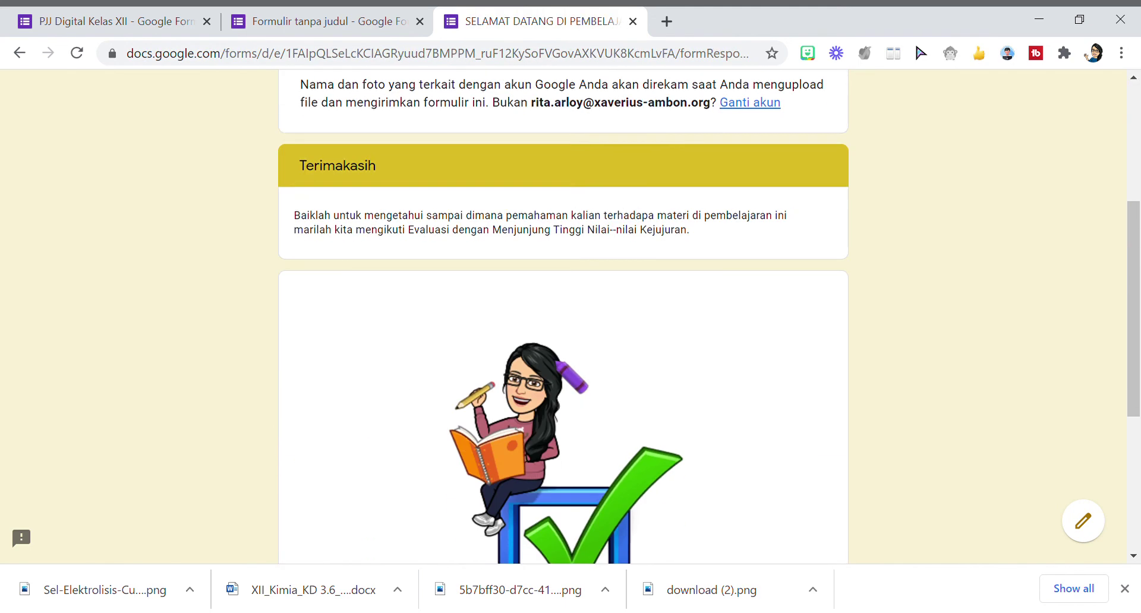
left_click(449, 424)
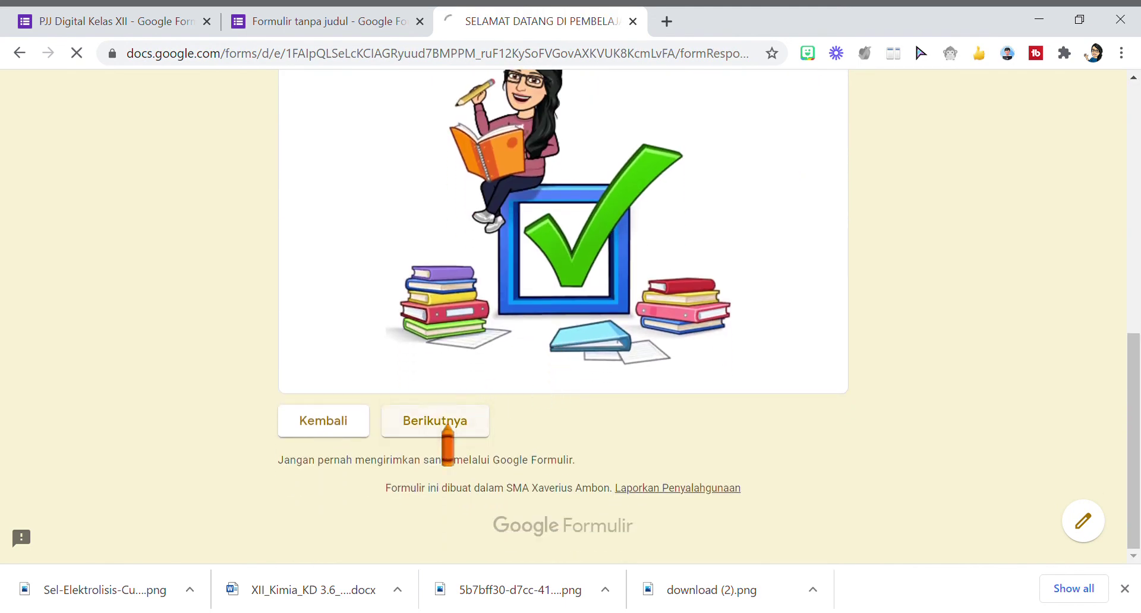
scroll(517, 324, "down", 6)
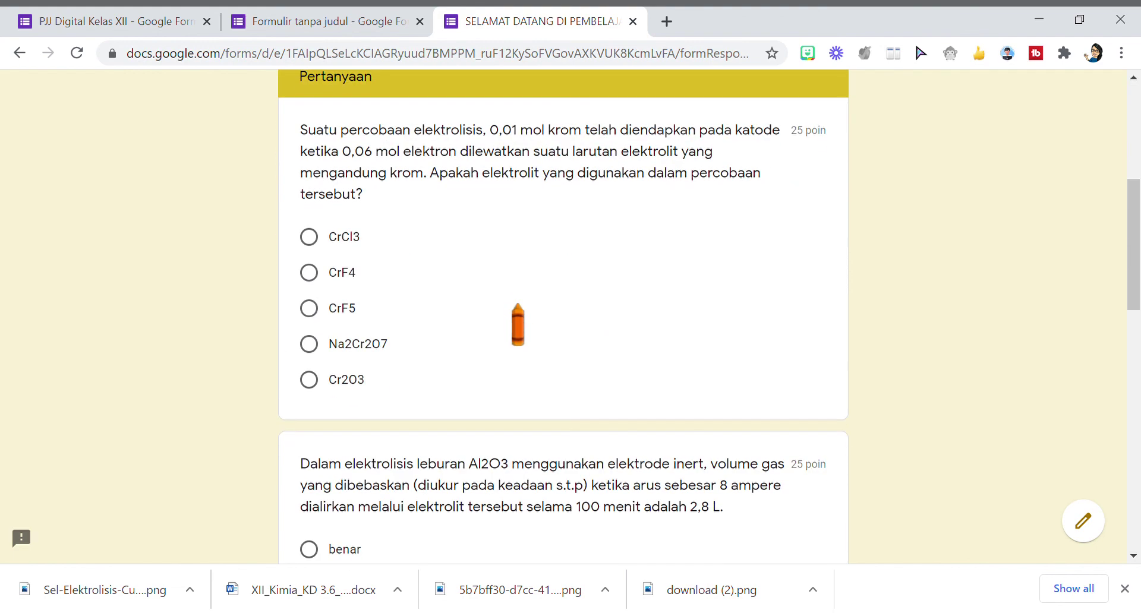
left_click(312, 345)
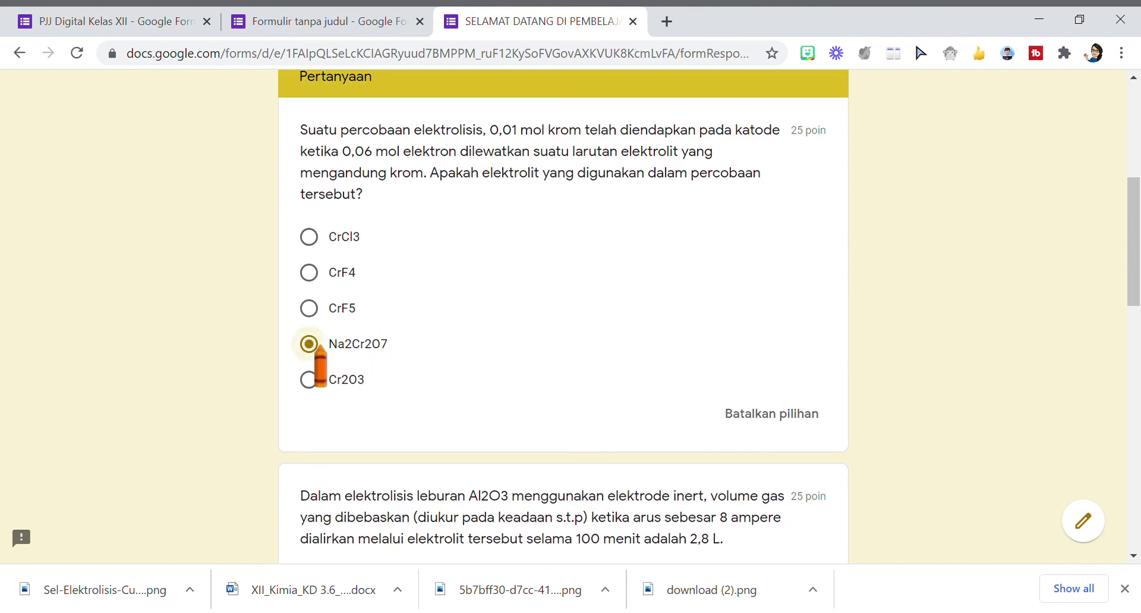
scroll(466, 352, "down", 3)
scroll(455, 340, "down", 2)
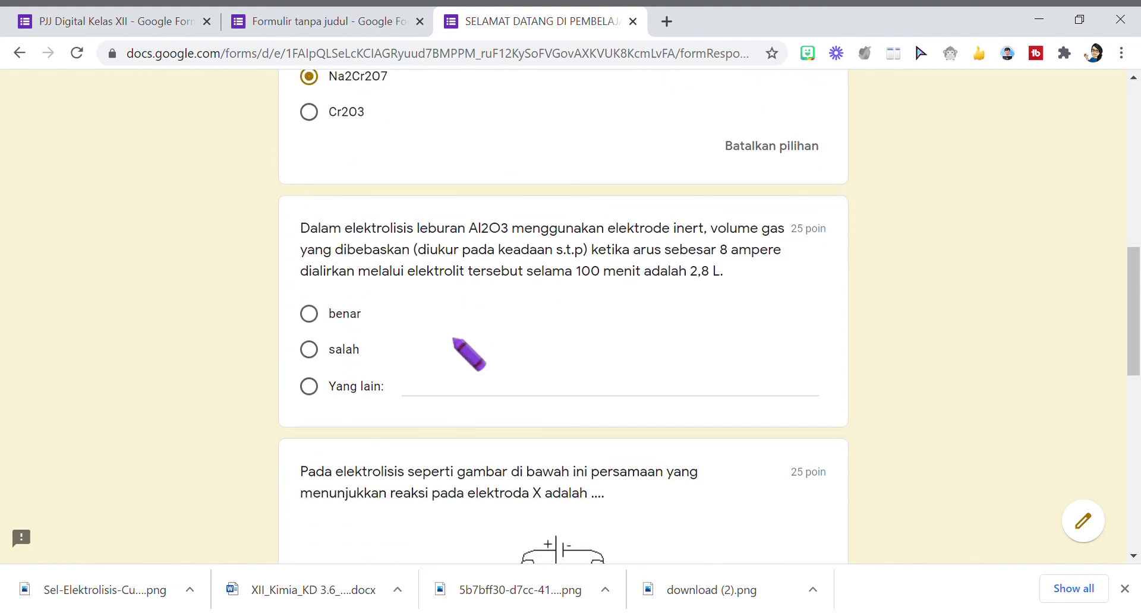
Answer the Al2O3 electrolysis question with benar and enter asaaa as the answer to the electrode X reaction question.
left_click(310, 314)
scroll(379, 343, "down", 8)
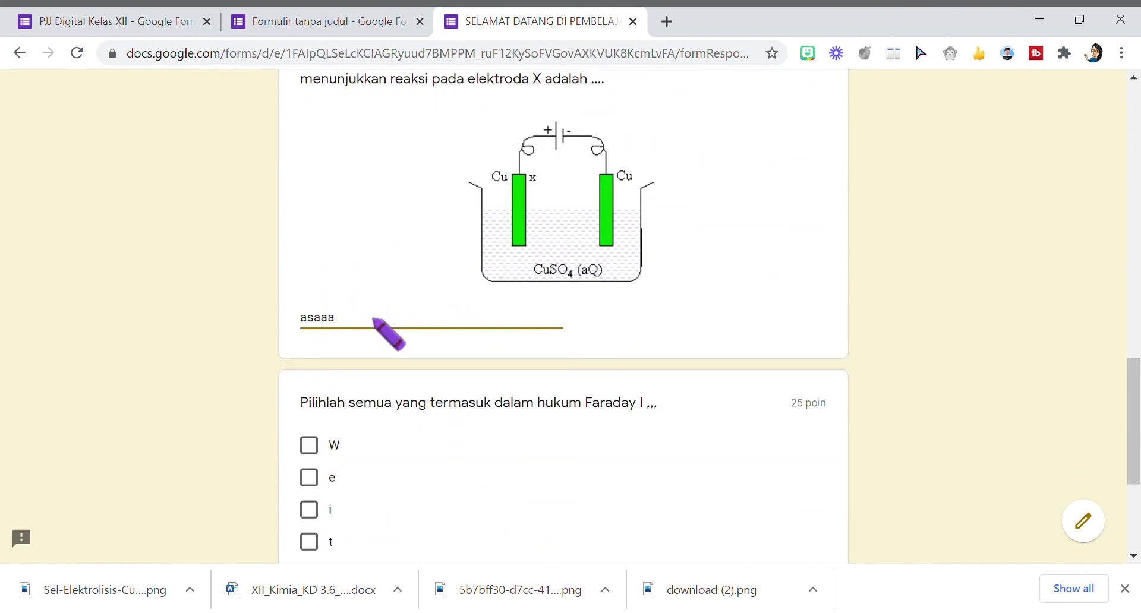
Select the options W, e, i, t and F for the hukum Faraday I question and continue to the closing section.
scroll(375, 320, "down", 3)
left_click(309, 267)
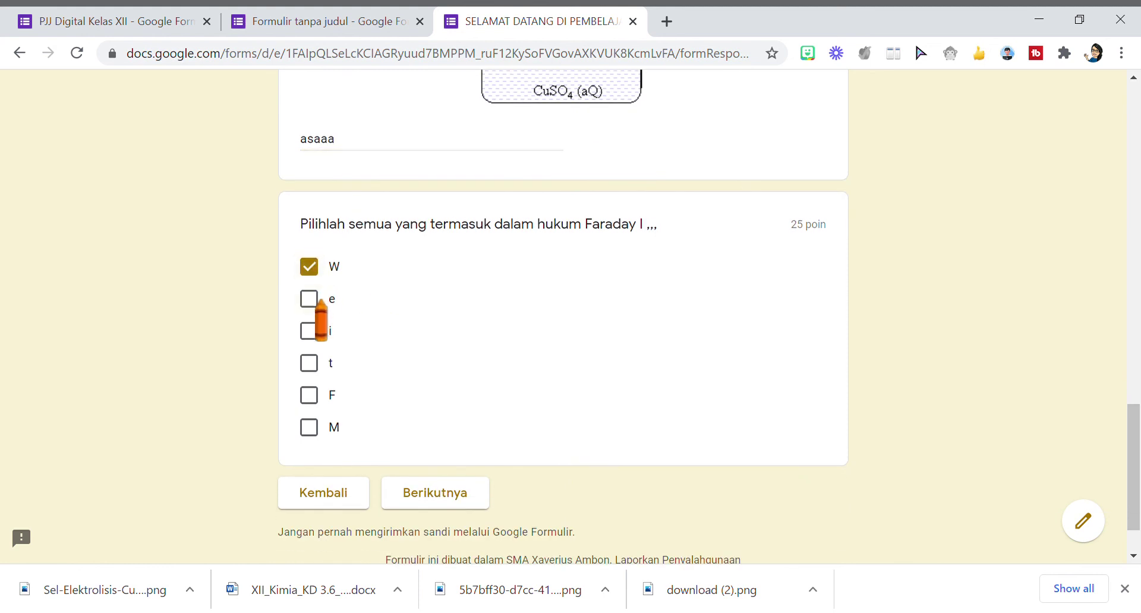
left_click(319, 299)
left_click(318, 331)
left_click(318, 363)
left_click(315, 395)
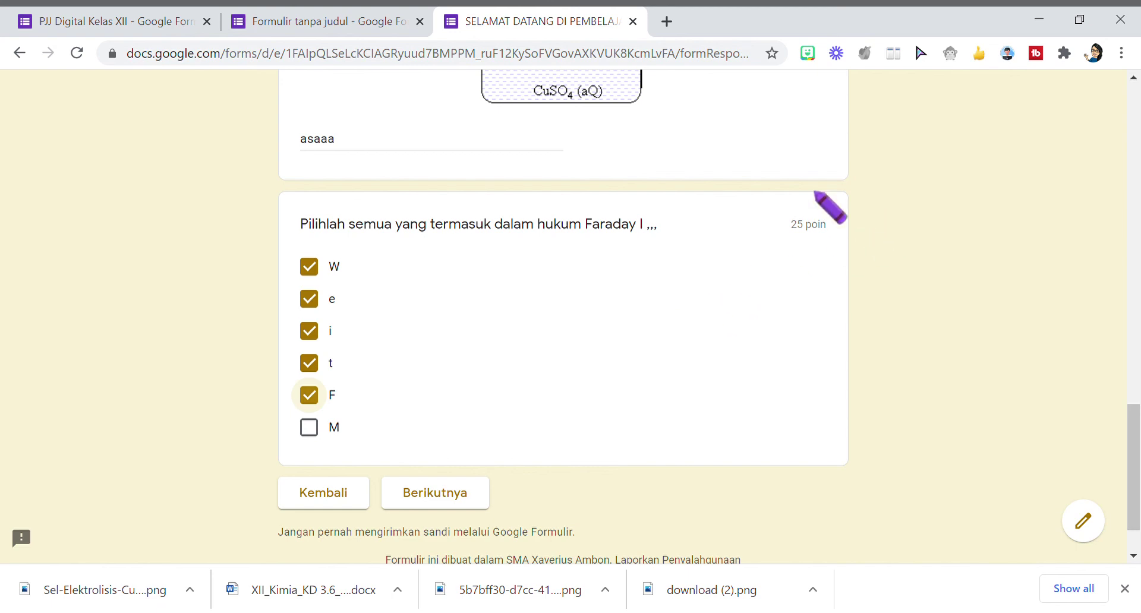
scroll(832, 202, "up", 2)
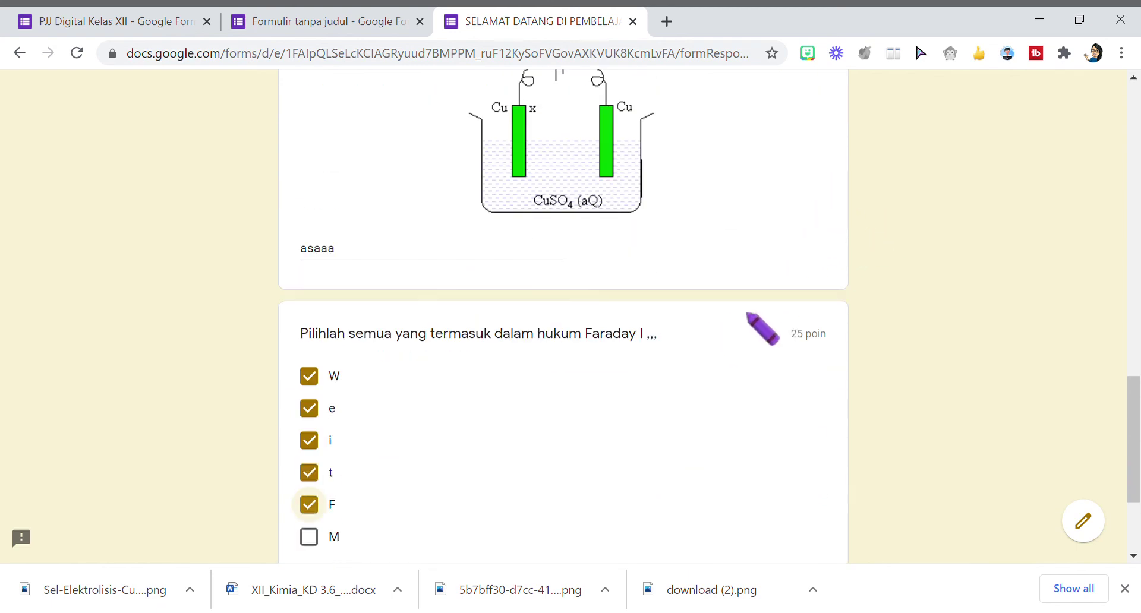
scroll(750, 316, "down", 3)
left_click(456, 421)
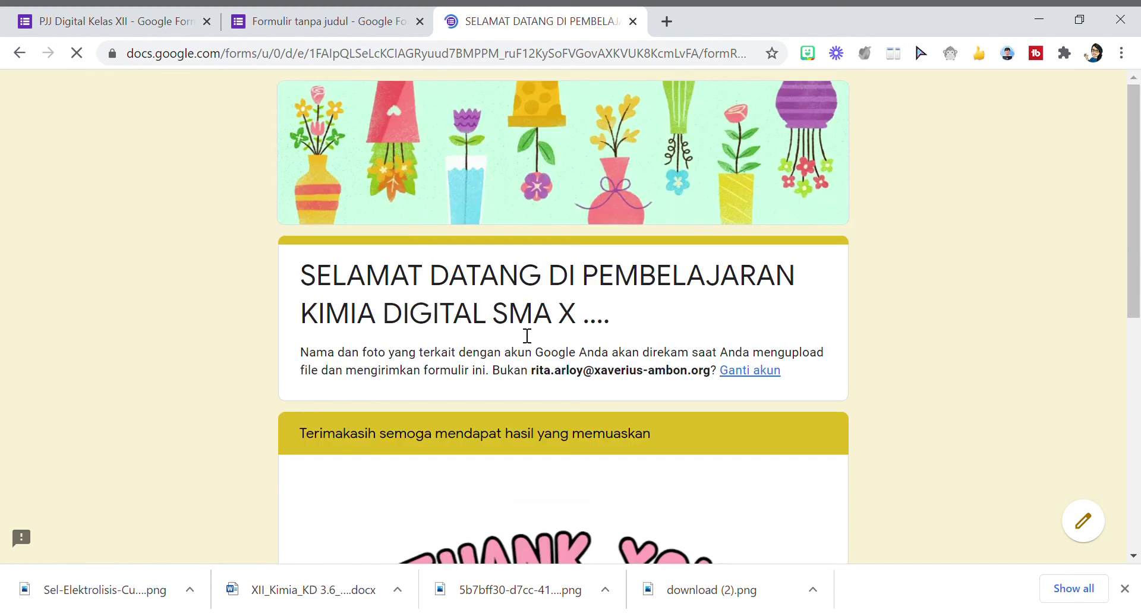
Look through the Terimakasih closing section with its thank-you image and submit the form response.
scroll(606, 372, "down", 8)
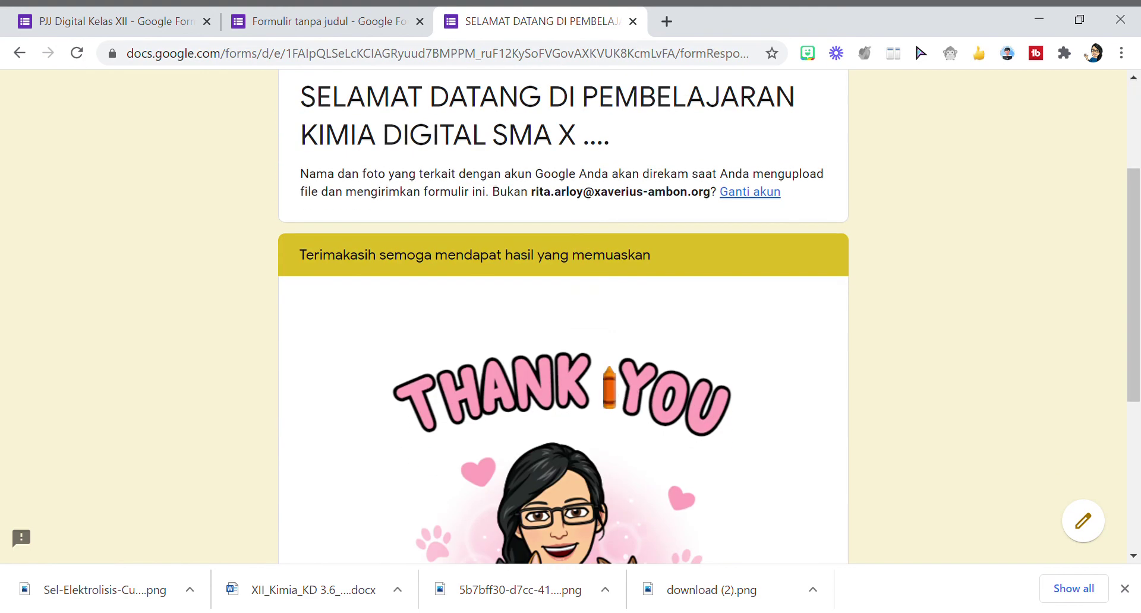
scroll(609, 369, "down", 1)
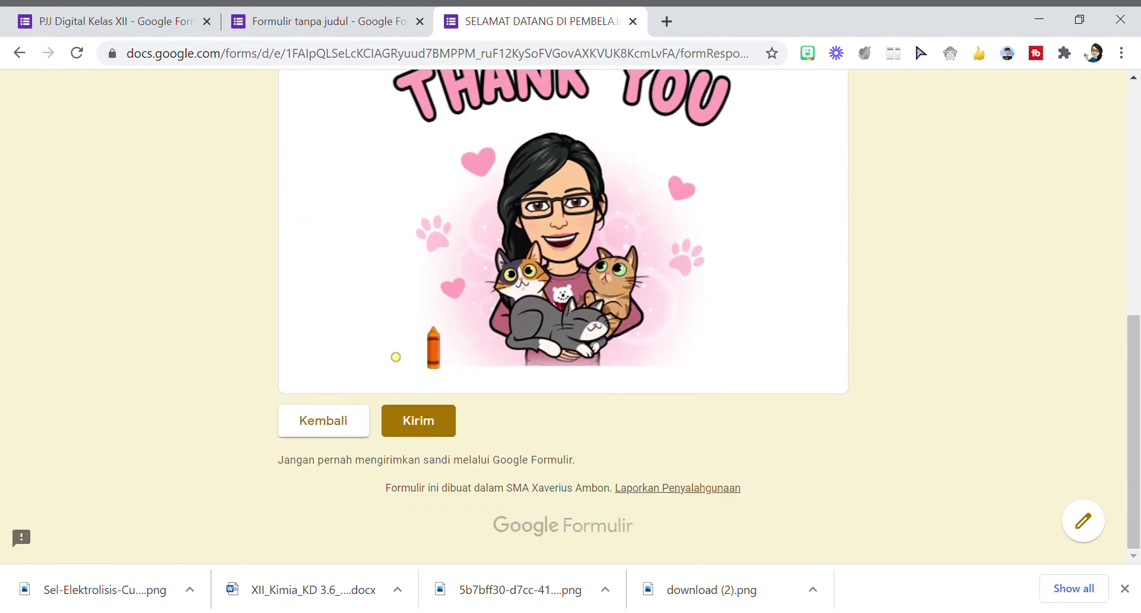
left_click(426, 429)
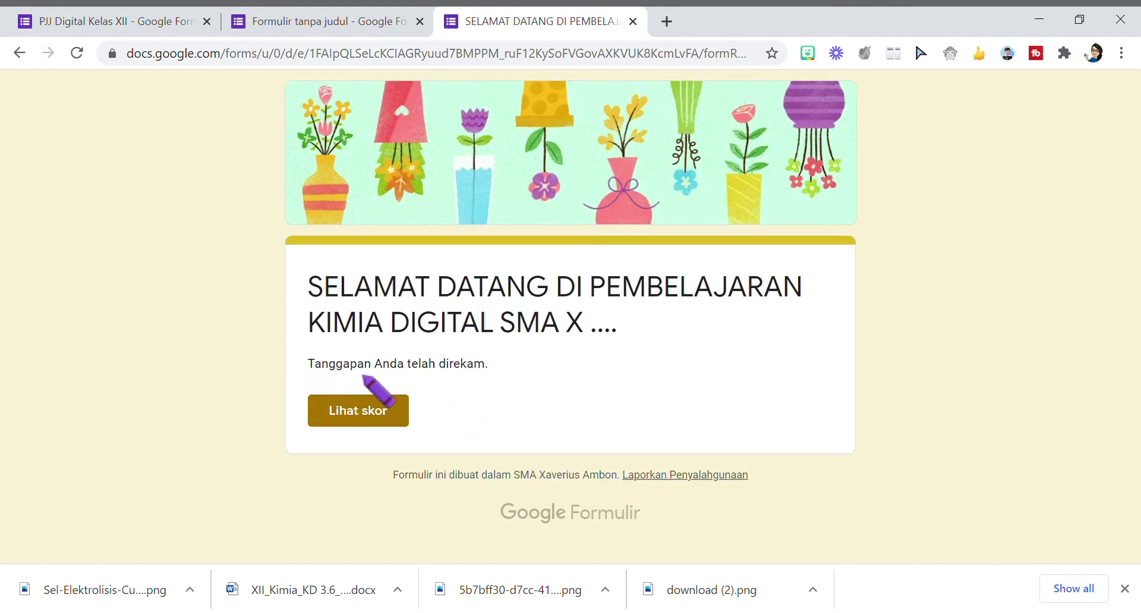
Open the score report for the submitted response and review the total points and the first sections.
left_click(353, 417)
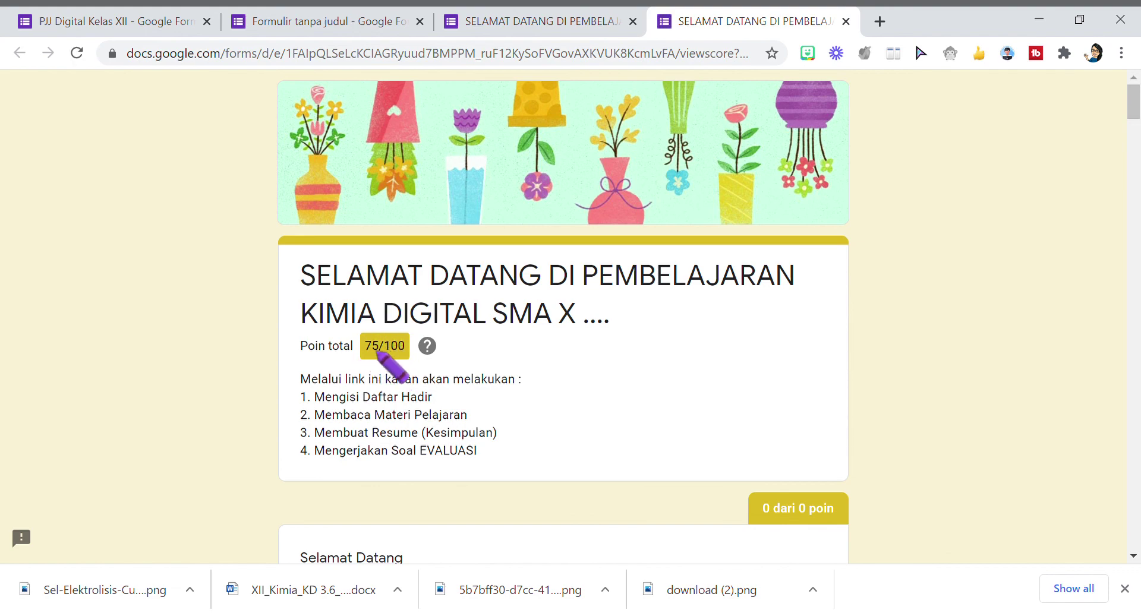
scroll(632, 407, "down", 6)
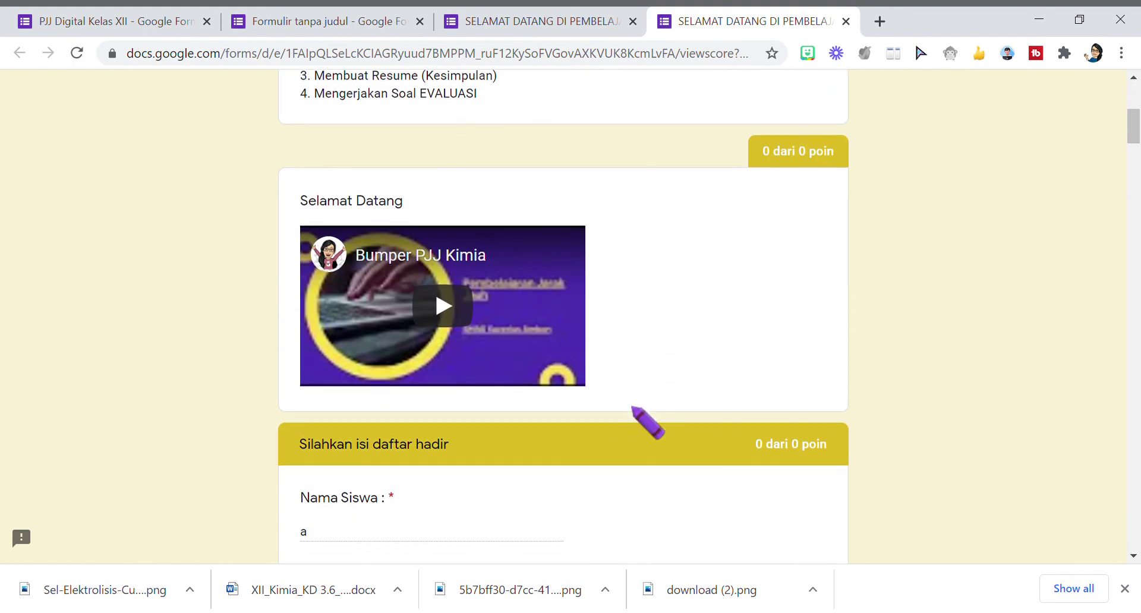
scroll(632, 408, "up", 5)
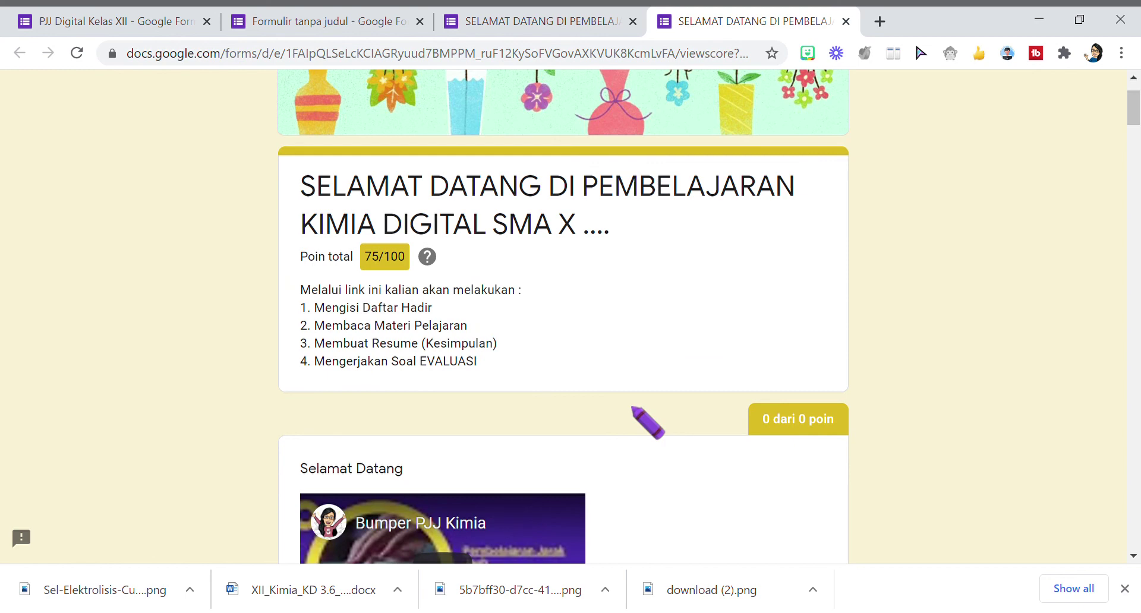